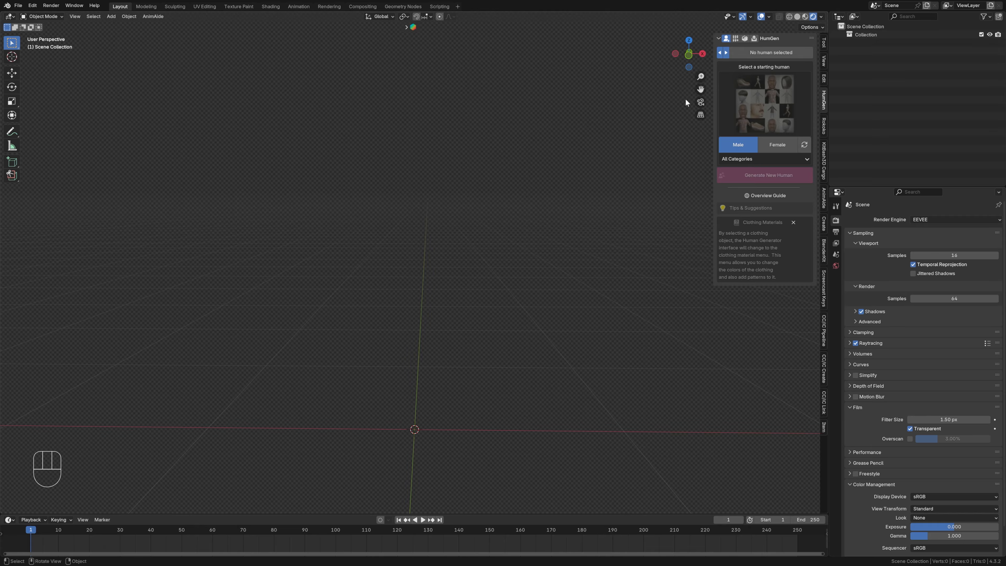
- Generate a new male human from the Terrence starting preset
click(747, 99)
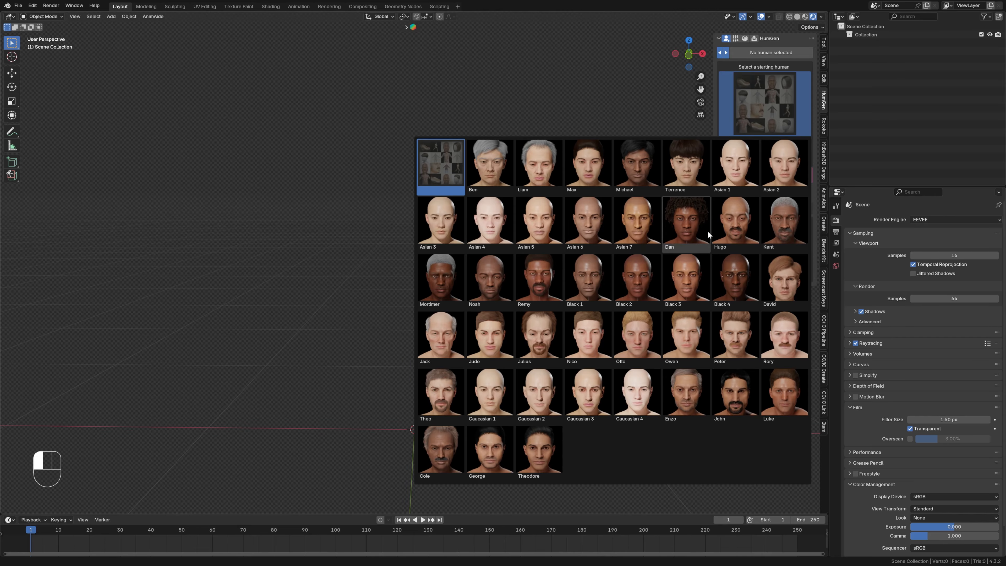
click(694, 167)
click(767, 177)
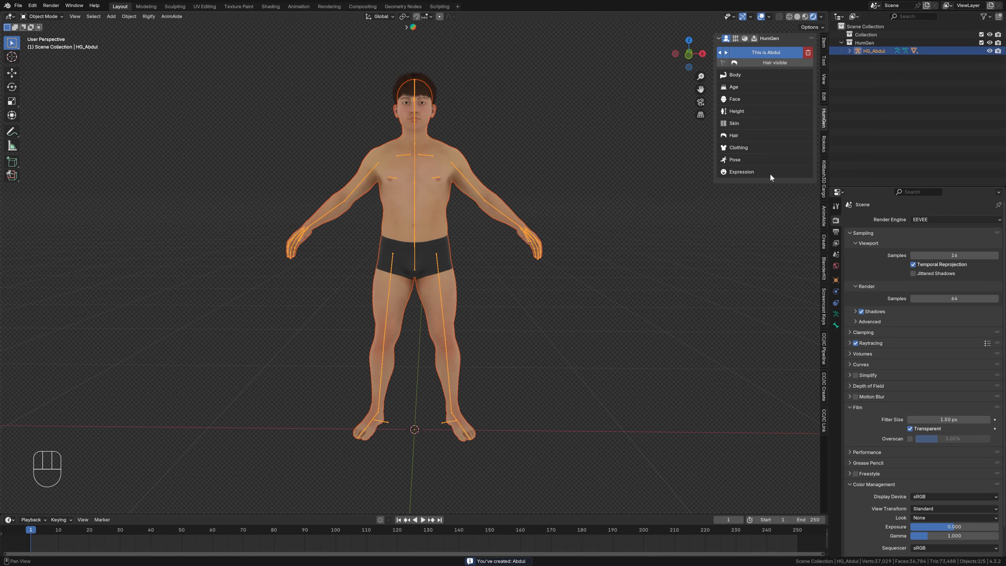
- Dress the human in the light blue T-shirt and jeans outfit with Suede Sneakers as footwear
click(745, 148)
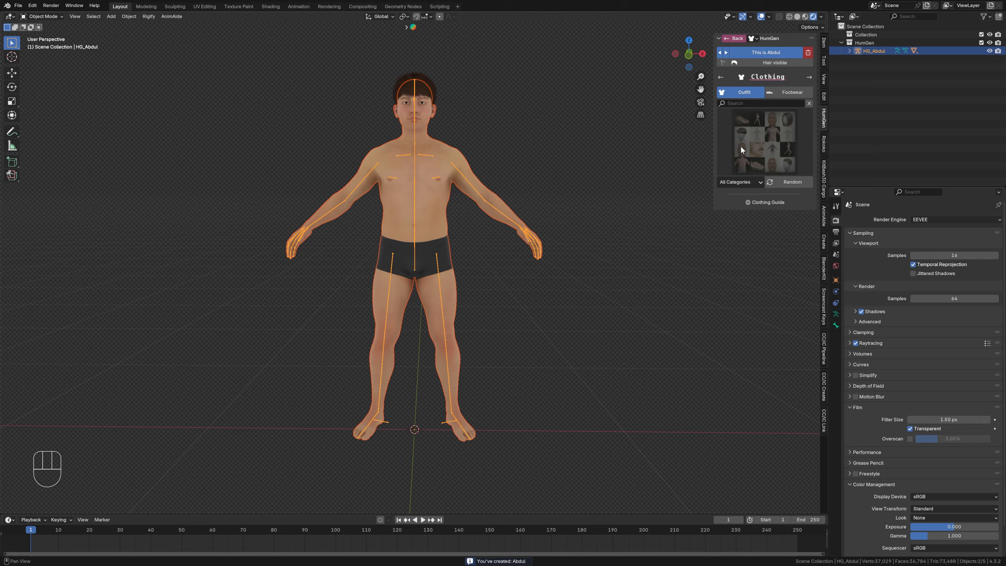
click(752, 139)
click(498, 196)
click(776, 95)
click(763, 138)
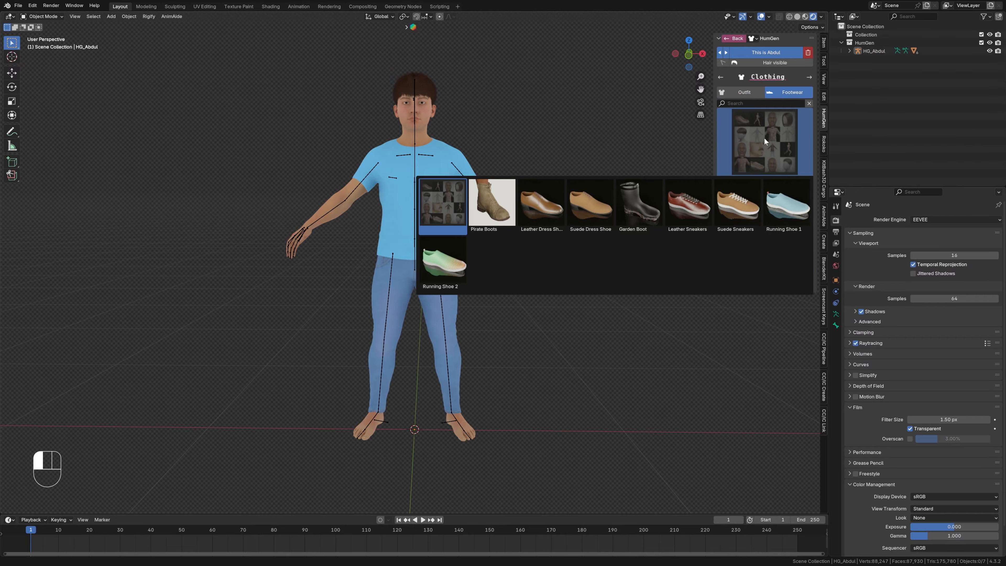
click(745, 204)
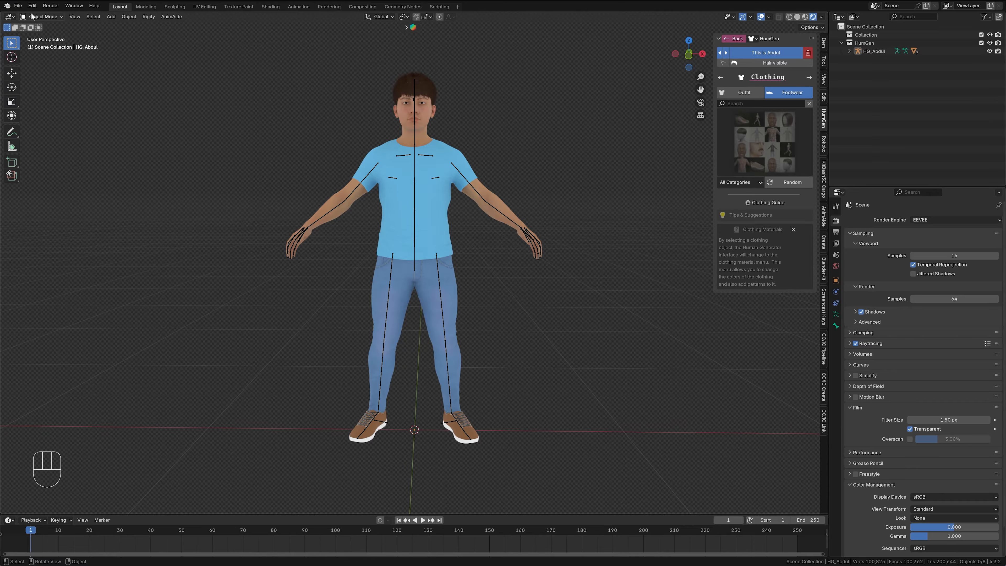
- Save the scene as Base_Character in the Blender Files folder
click(18, 5)
click(28, 67)
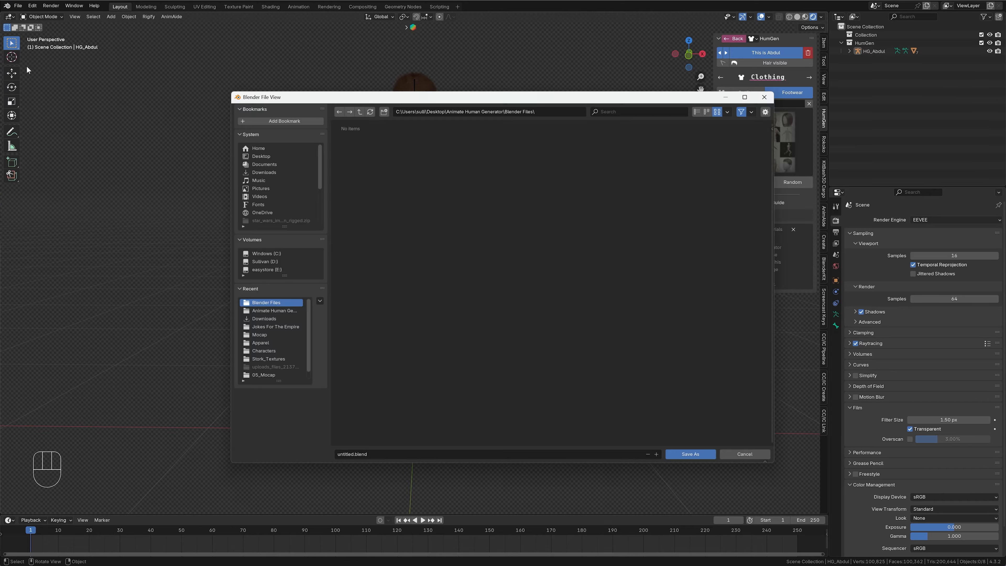
click(365, 457)
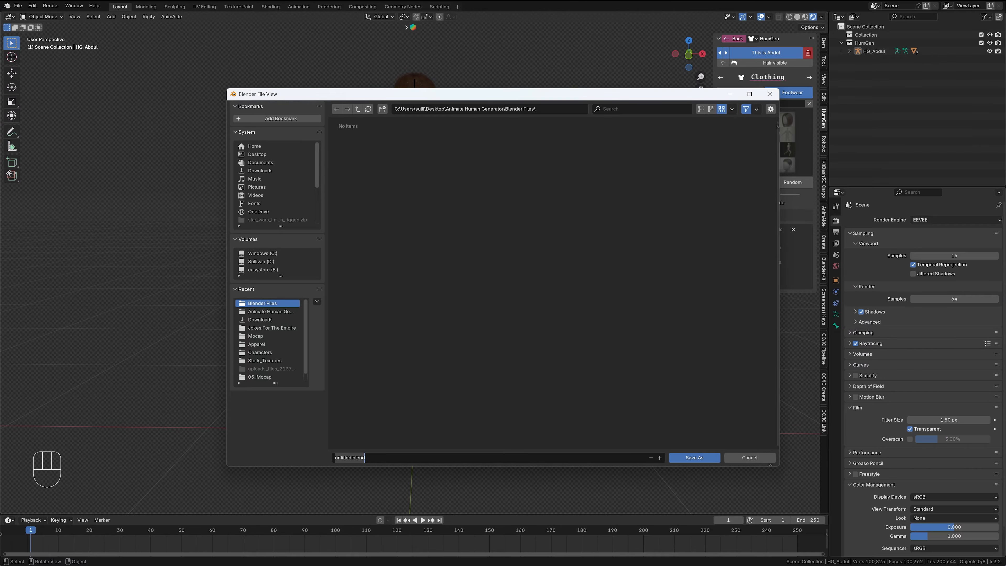
text(Base_Character)
key(Return)
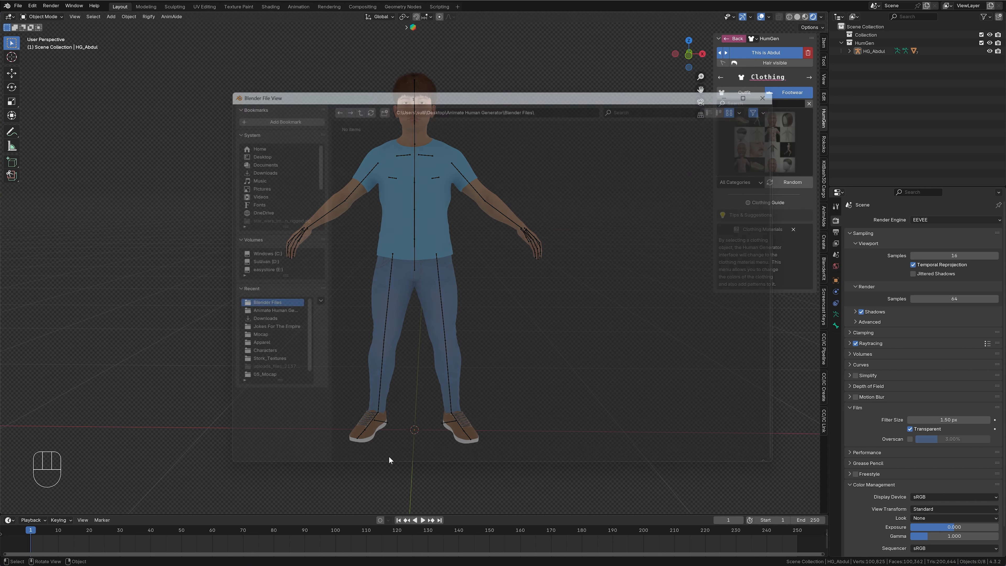
- Save the scene under the new name Retarget_A-pose in the same folder
click(18, 6)
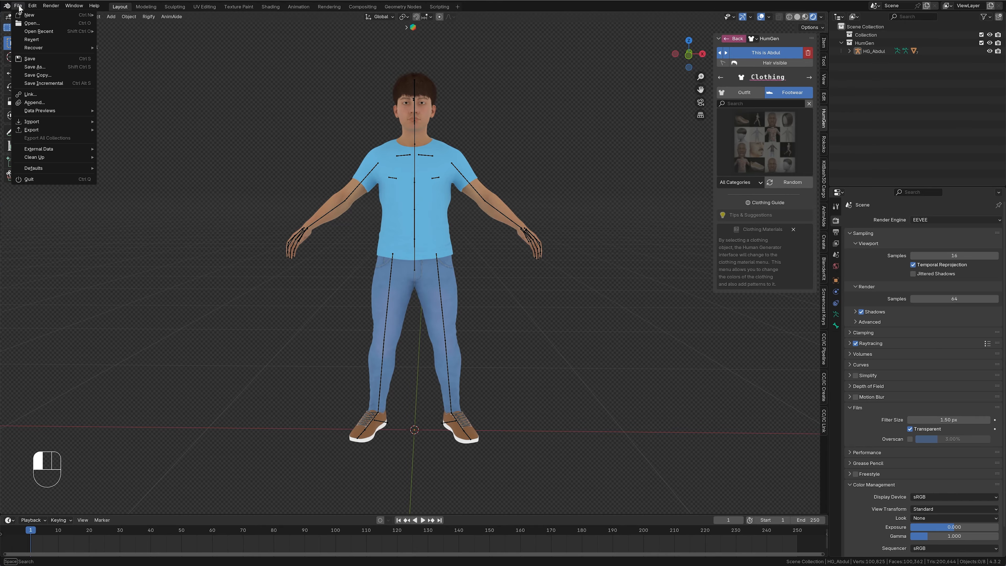
click(32, 71)
click(384, 459)
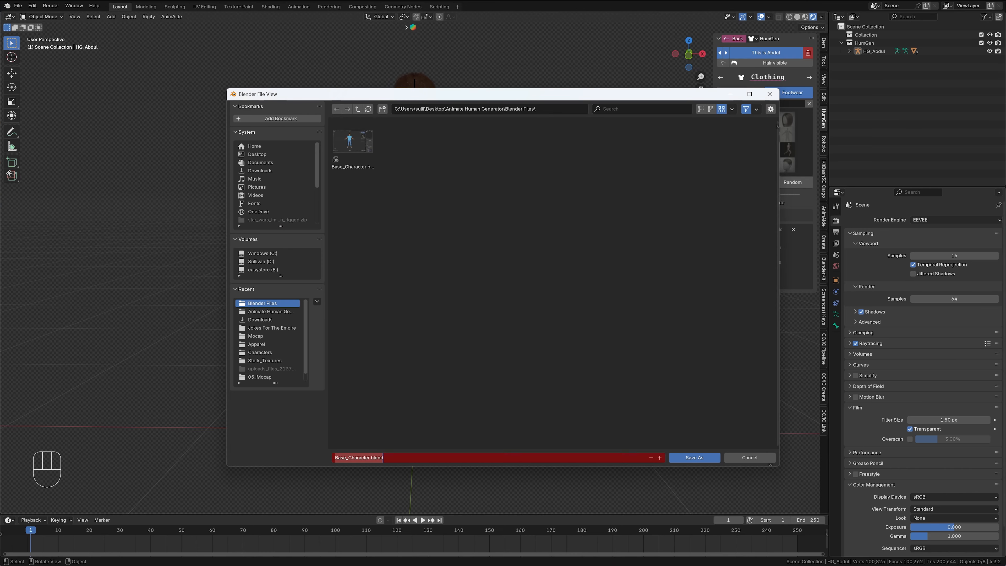
text(Retarg)
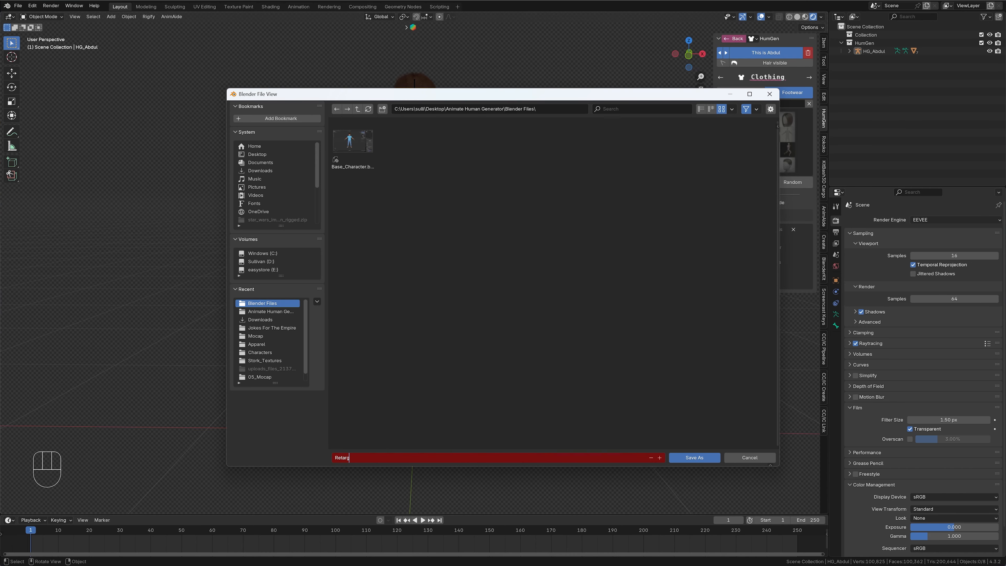
text(et_A-pose)
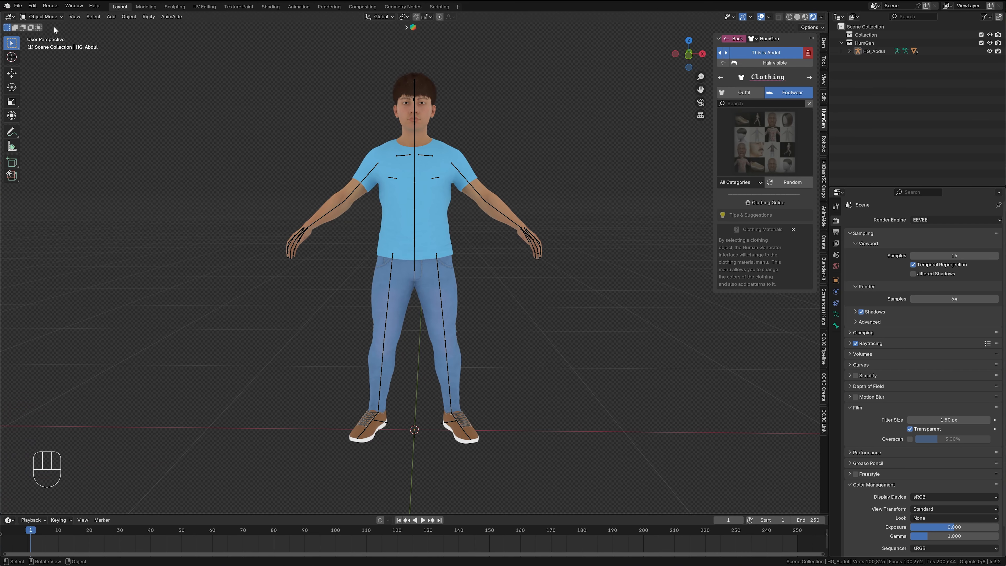
- Import the mocap file Hey I'm Over Here.fbx with Automatic Bone Orientation enabled
click(18, 5)
mouse_move(32, 124)
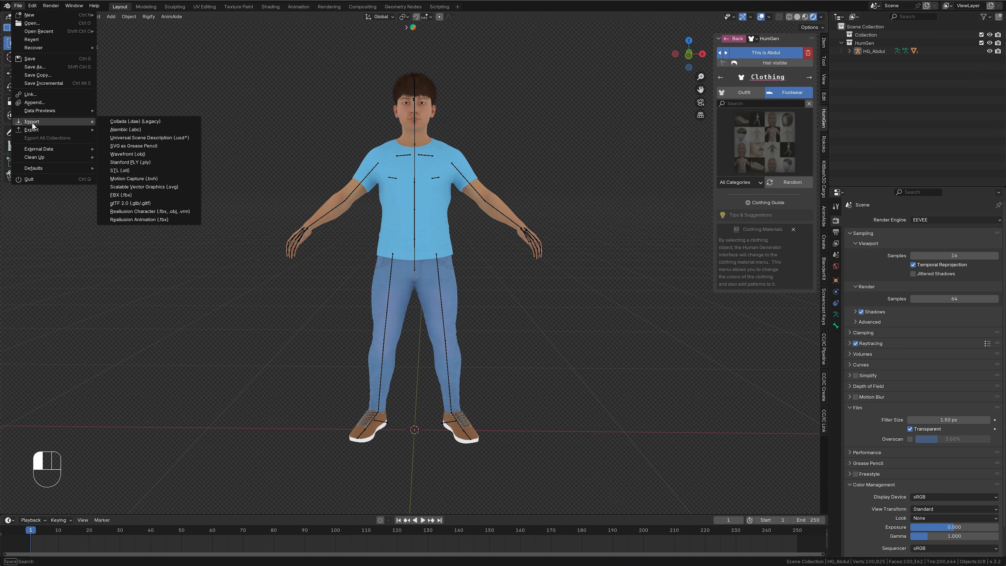
click(125, 193)
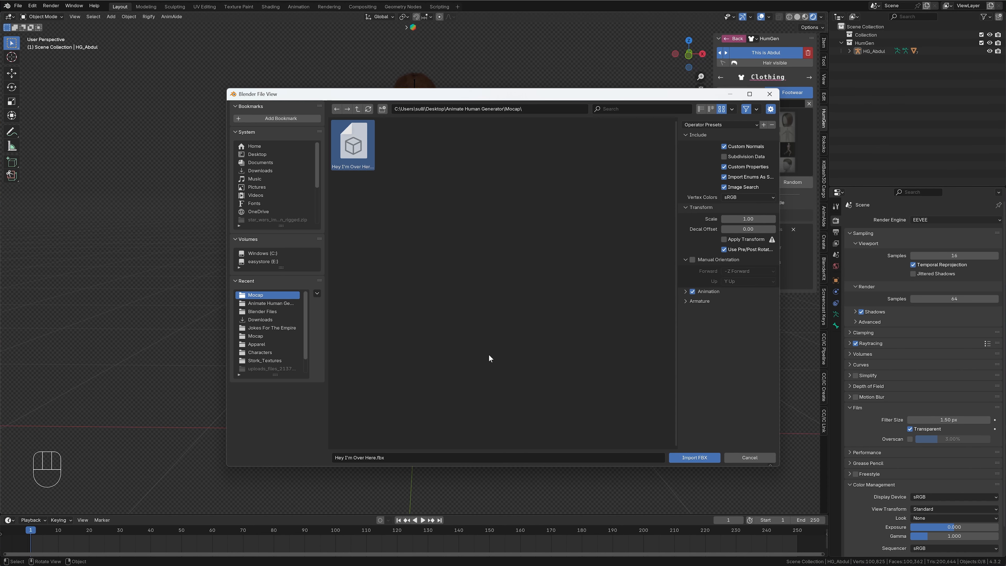
click(685, 301)
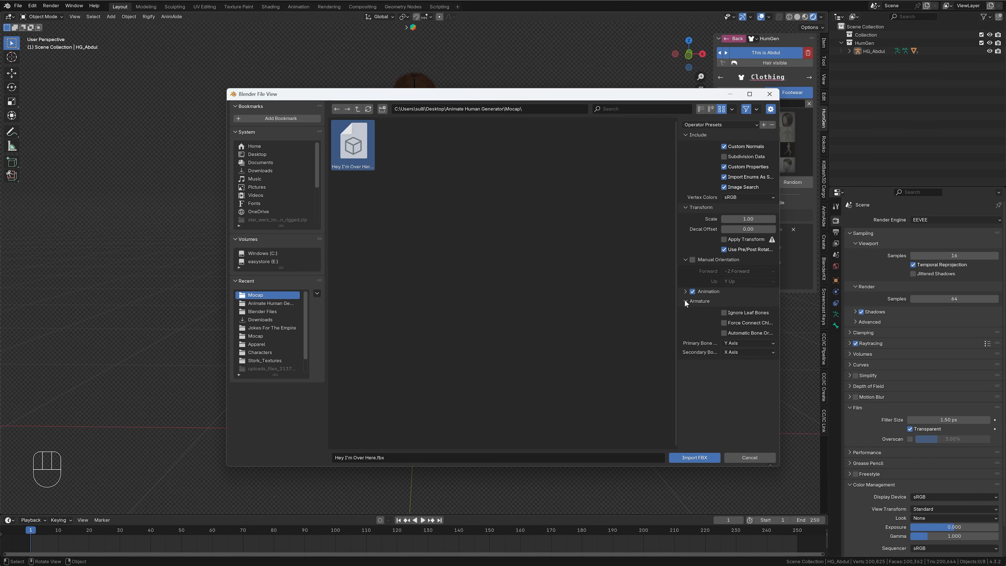
click(724, 333)
click(694, 458)
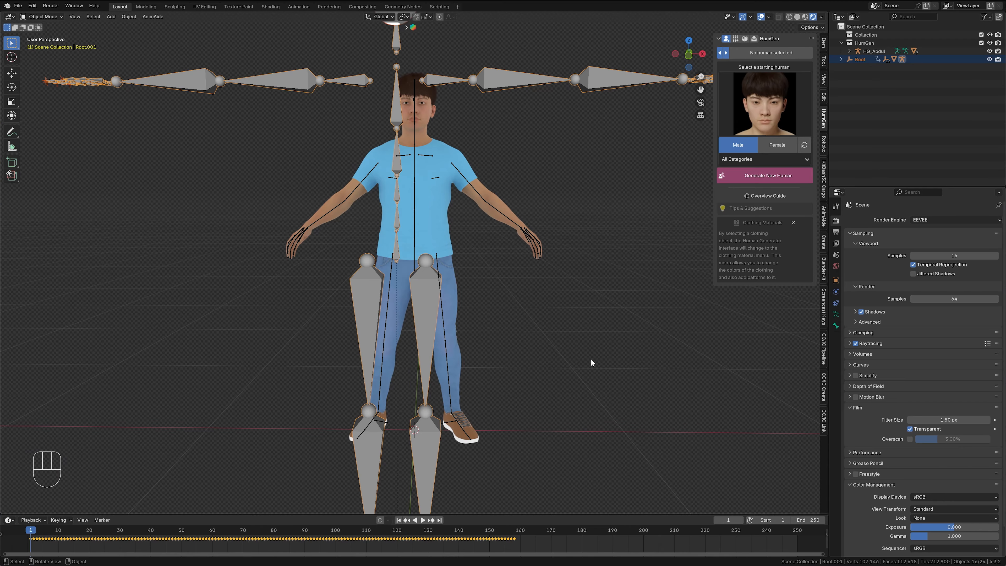
- Select the imported Root object's whole hierarchy and move it to a new collection named import
click(590, 358)
scroll(589, 355, down, 4)
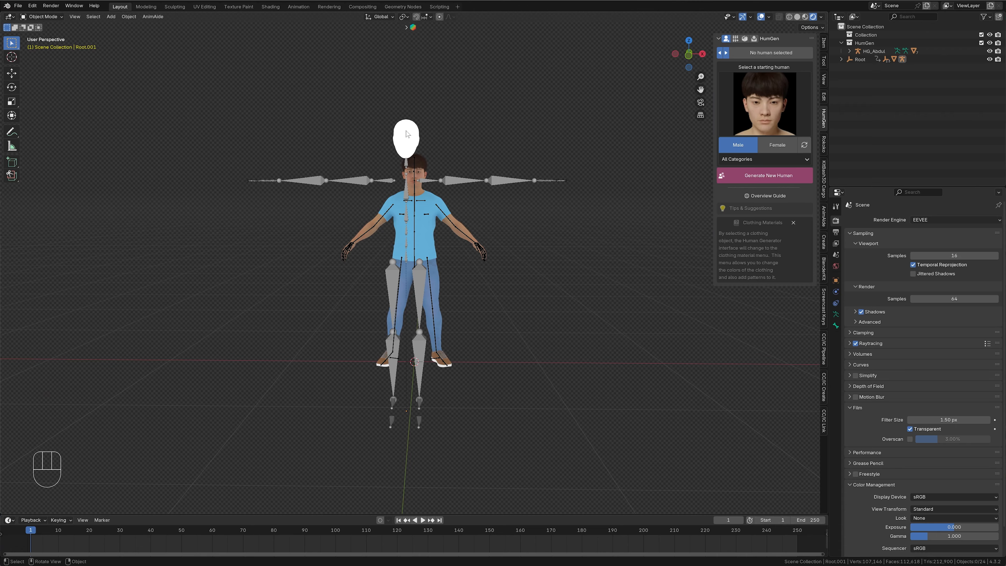
click(857, 59)
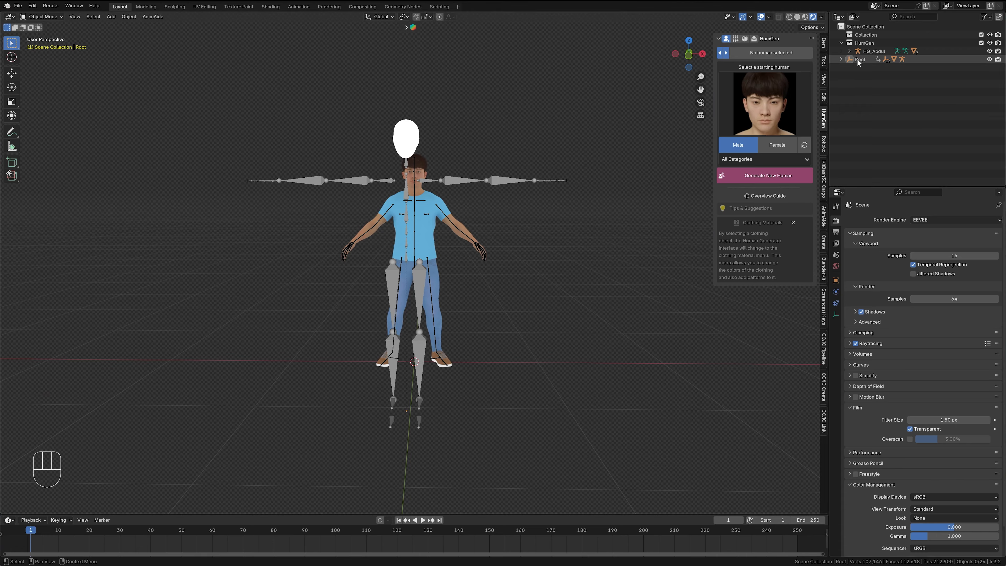
right_click(857, 59)
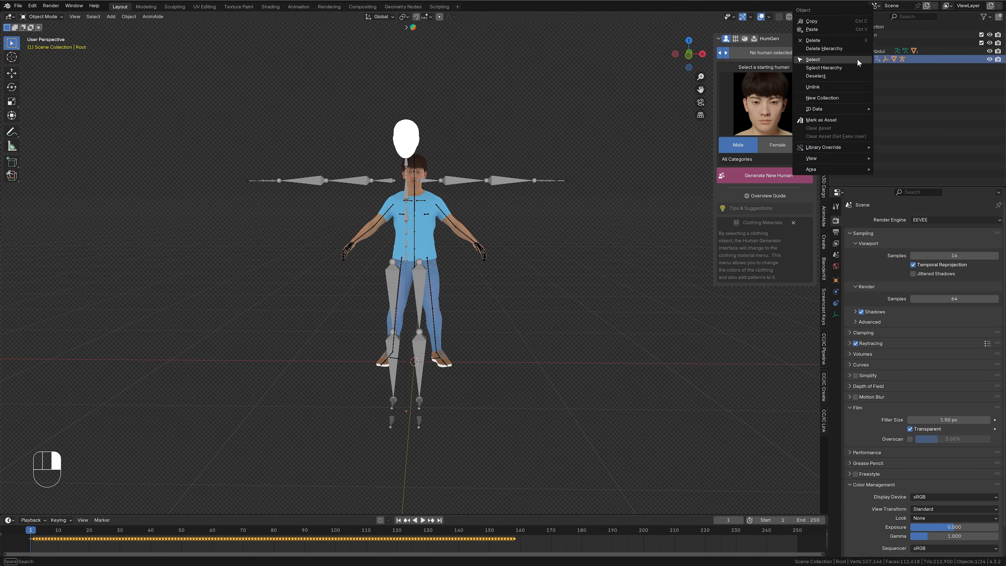
click(840, 68)
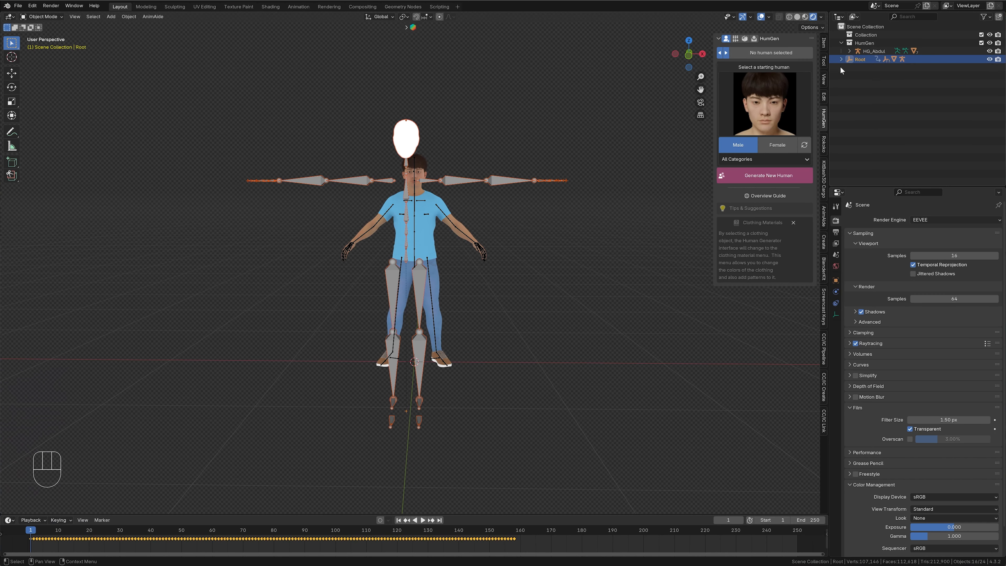
key(m)
click(881, 112)
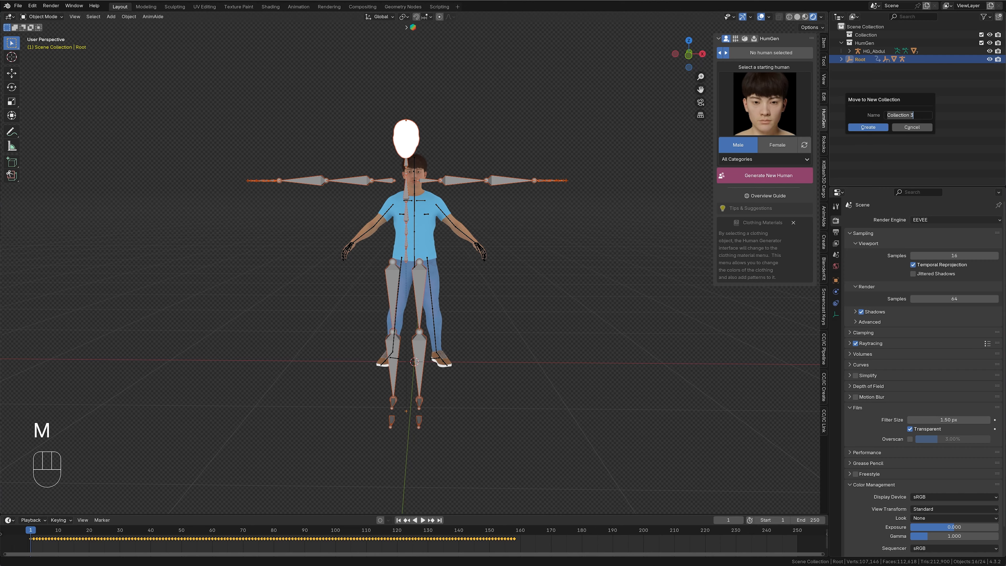
text(import)
key(Return)
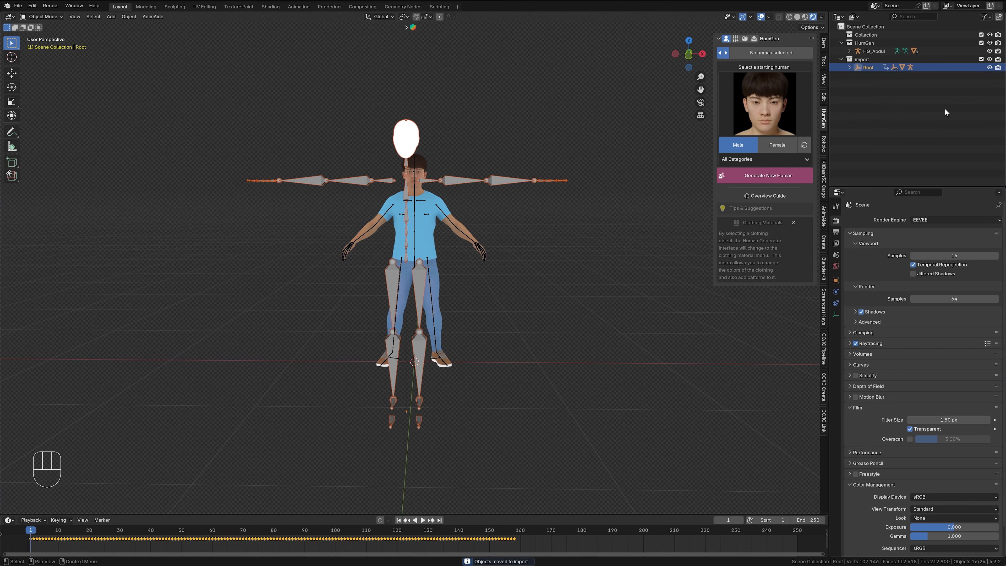
- Exclude and re-enable the import and HumGen collections in turn to view the human and the mocap skeleton separately
click(981, 60)
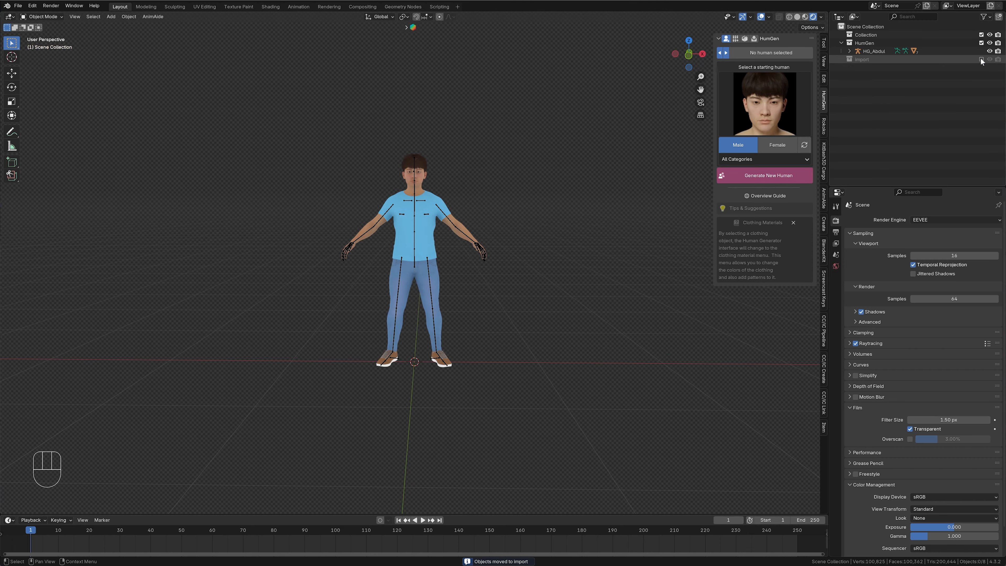
click(981, 59)
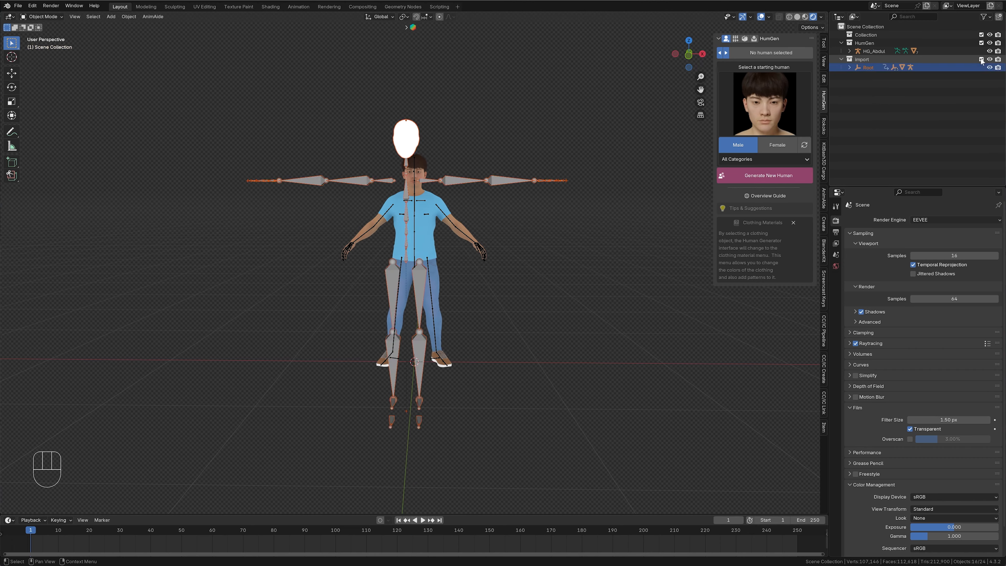
click(981, 43)
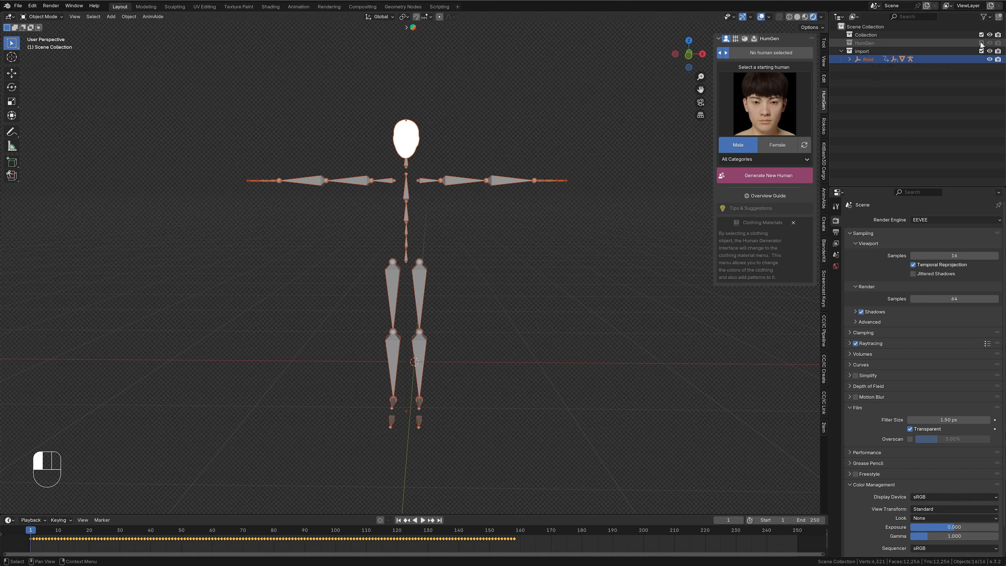
click(981, 43)
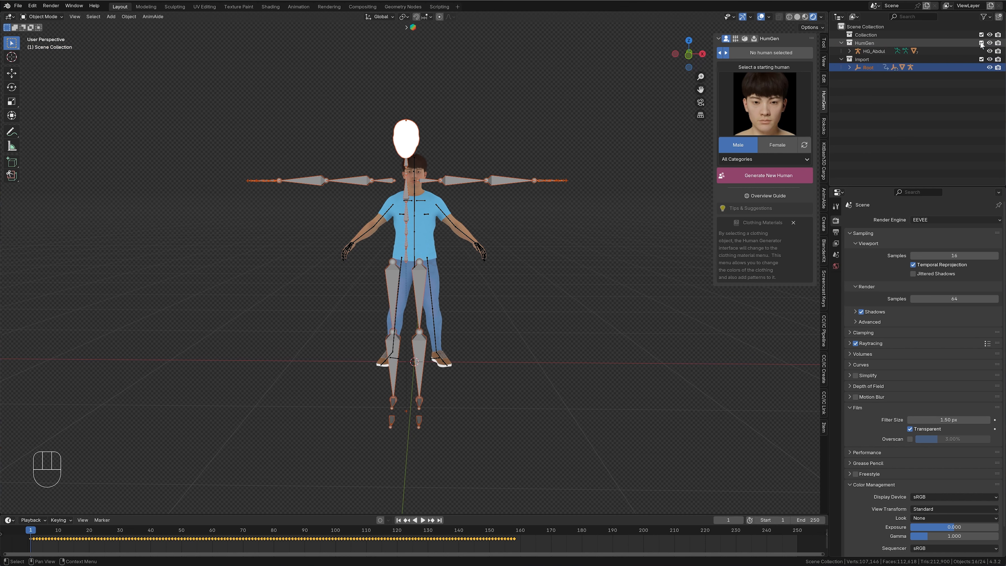
click(981, 60)
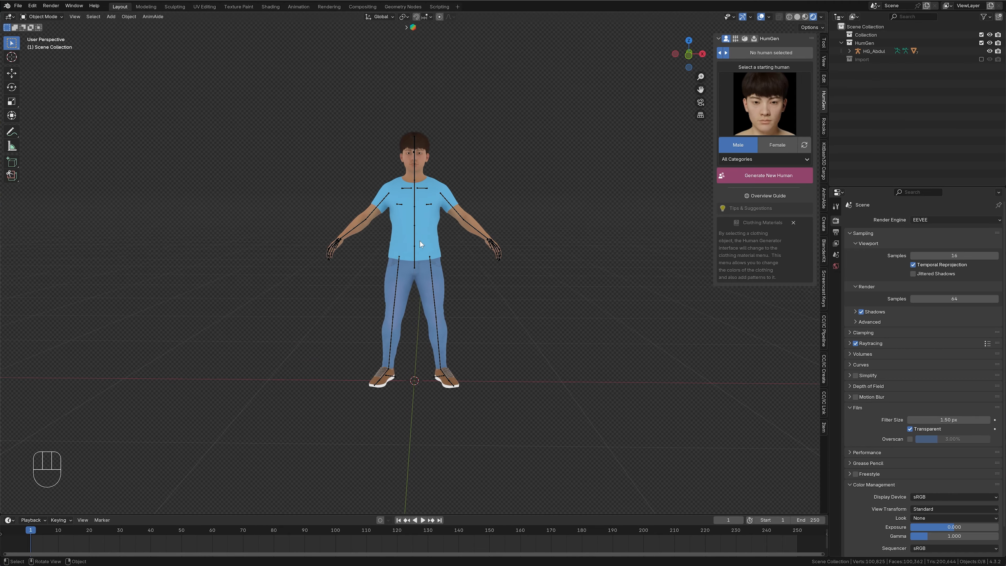
scroll(420, 241, up, 2)
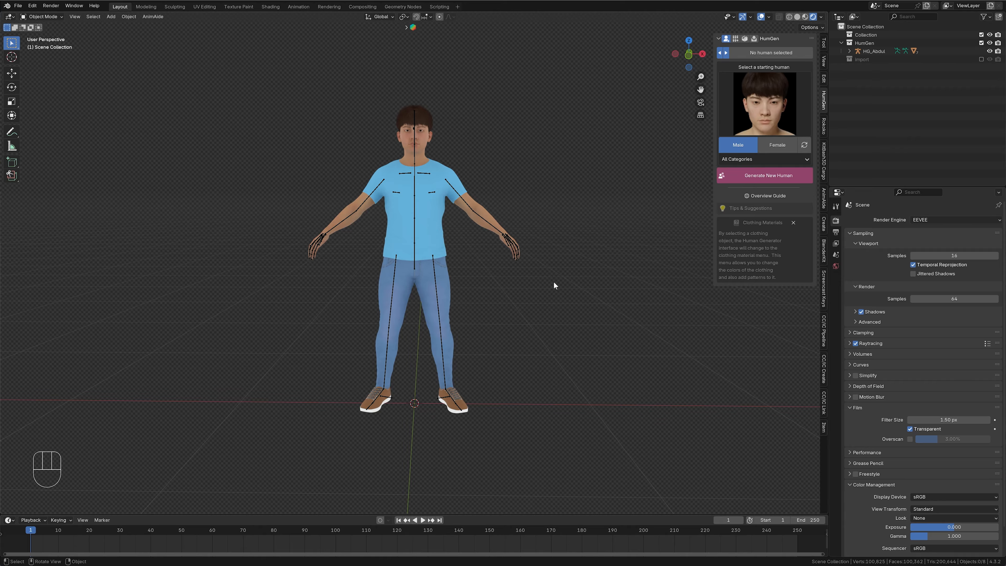
click(981, 60)
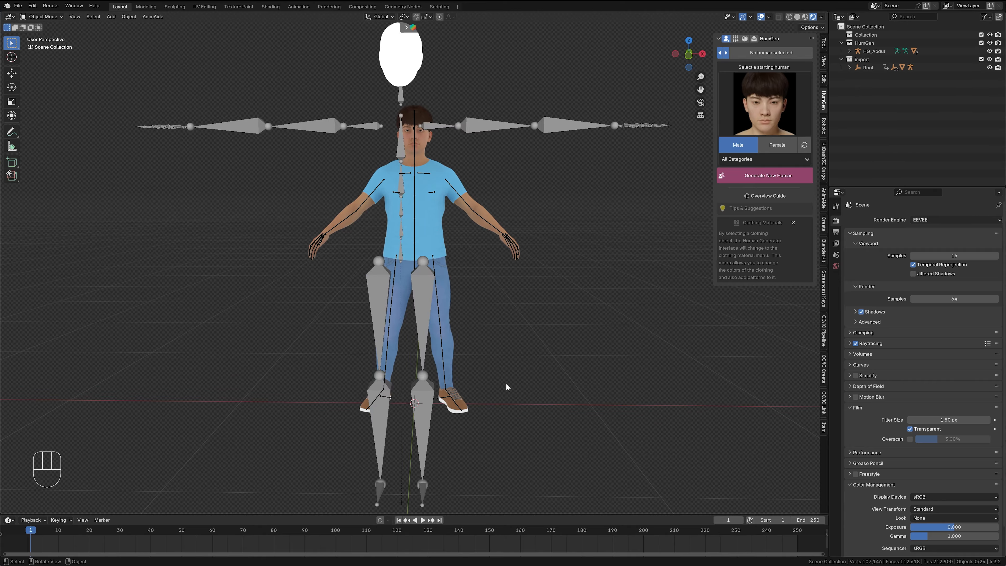
- Select both the human's armature and the imported mocap armature and isolate them in local view
click(509, 241)
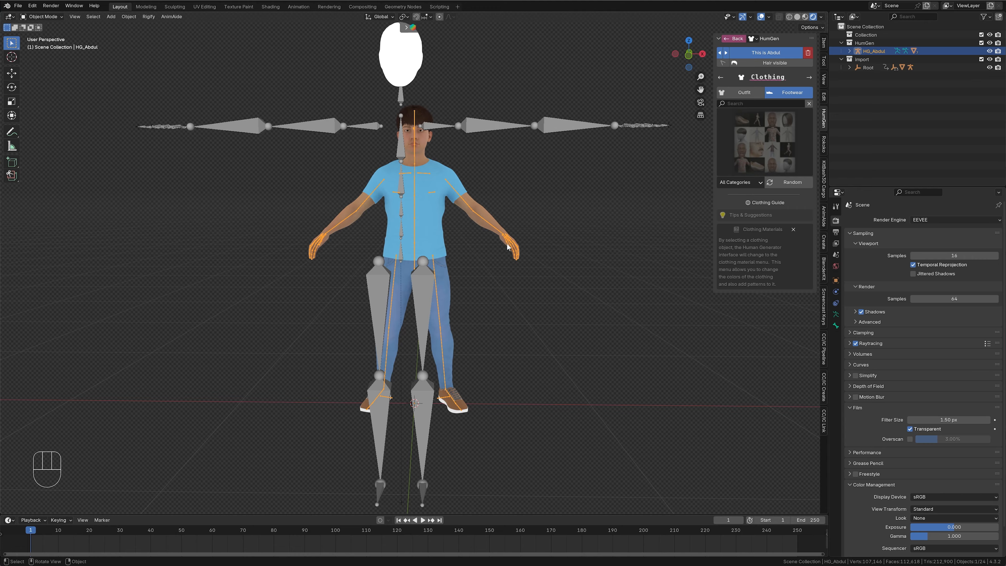
shift+click(432, 315)
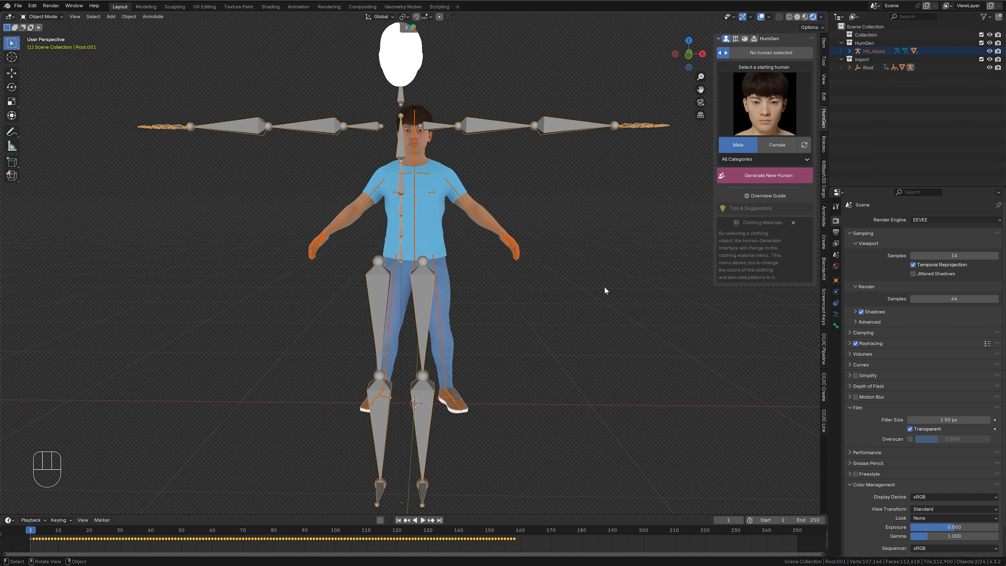
key(KP_Divide)
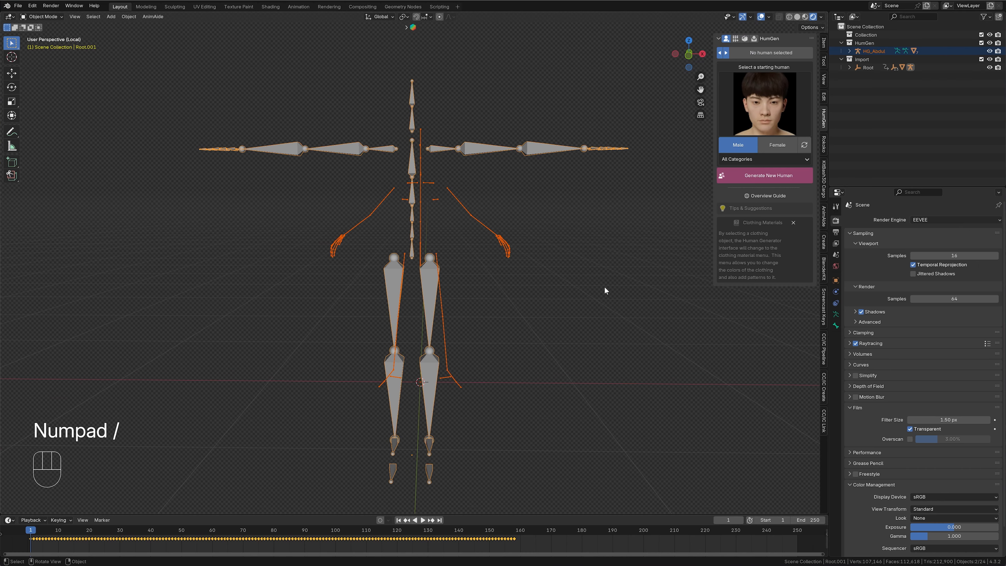
scroll(578, 299, up, 1)
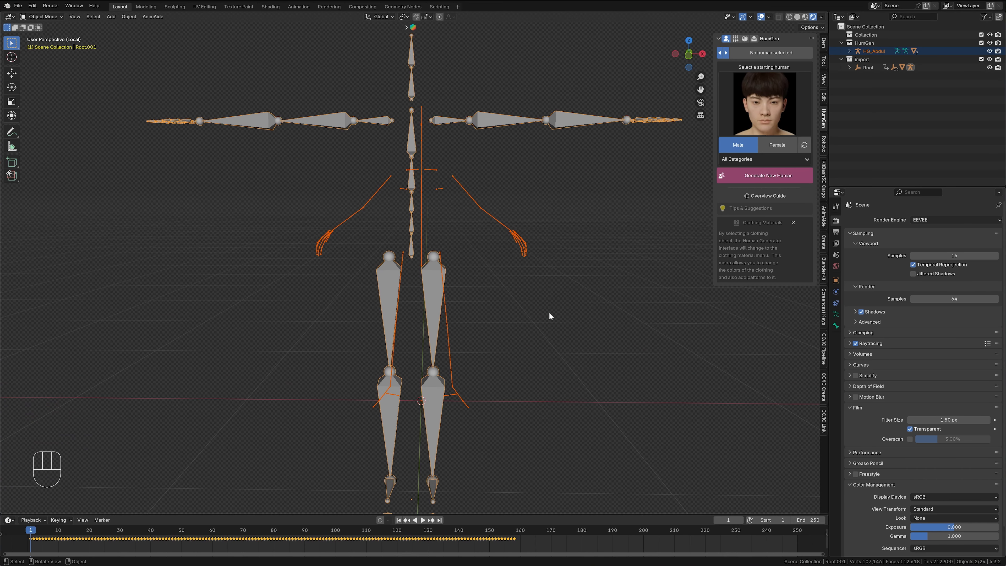
- Set the human armature's viewport display from stick bones to Octahedral
click(520, 242)
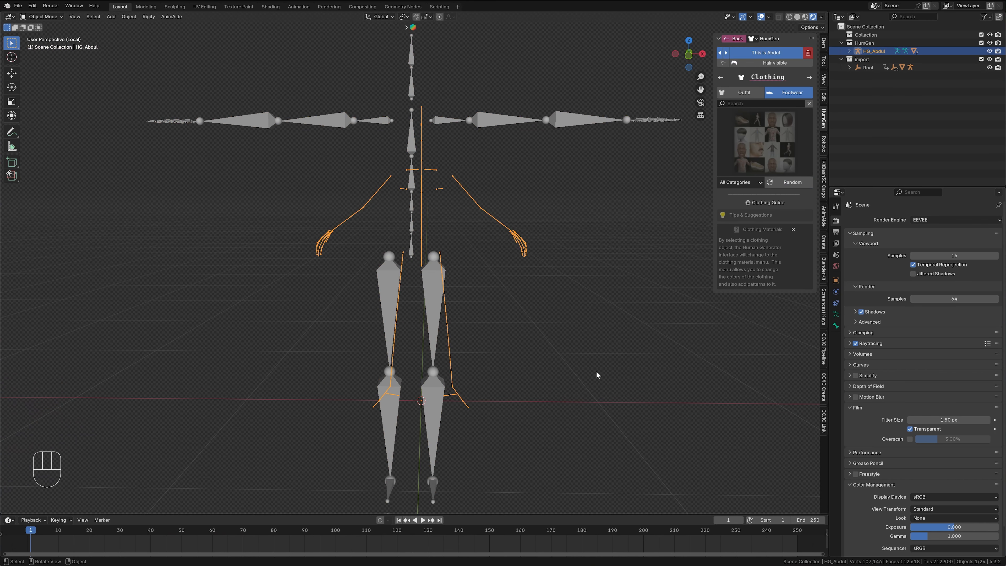
click(836, 315)
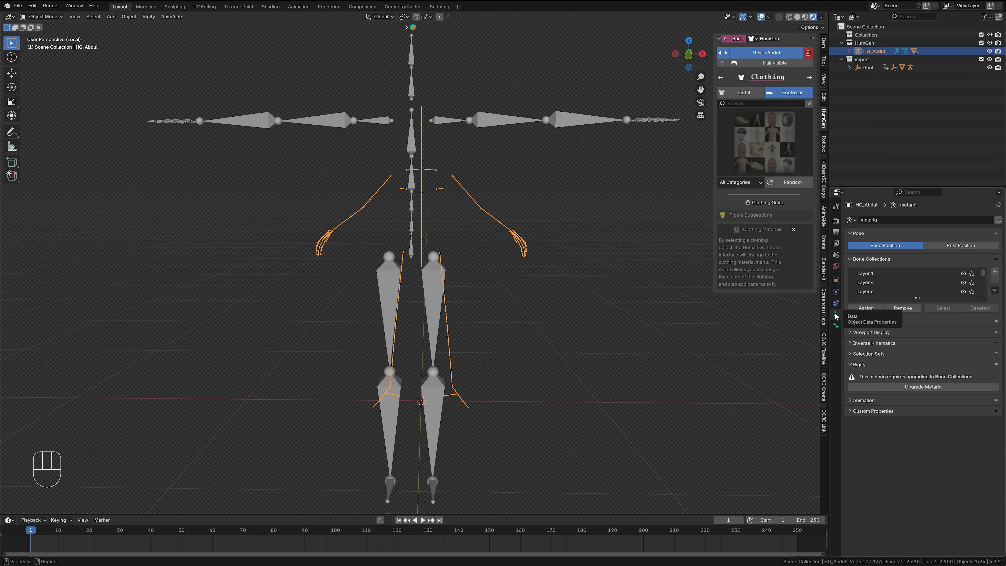
click(850, 333)
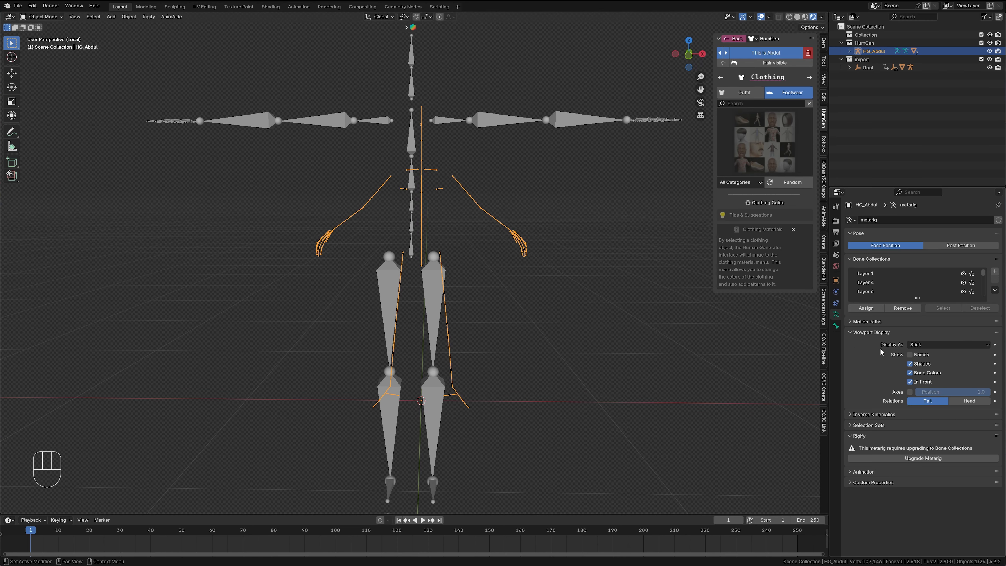
click(948, 345)
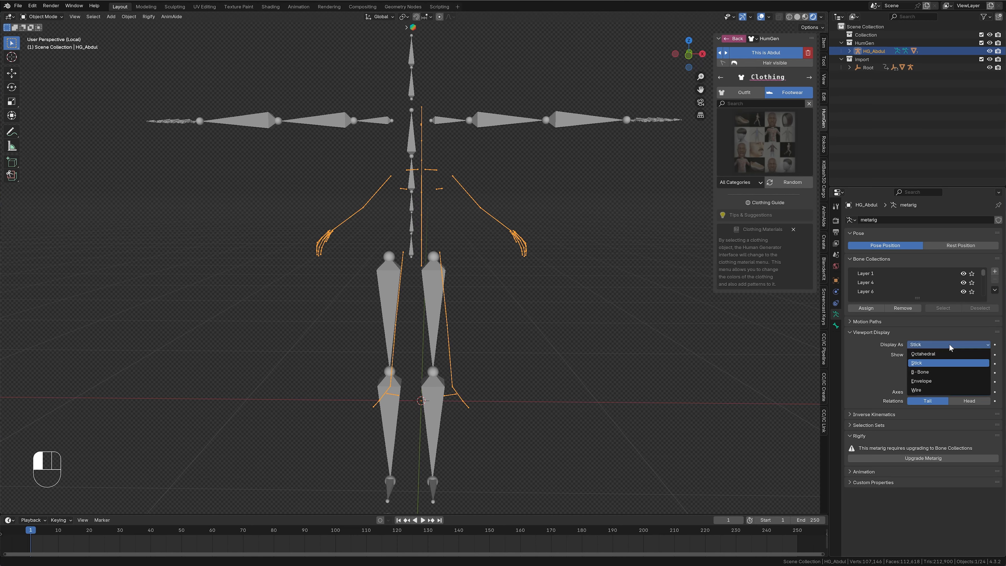
click(937, 355)
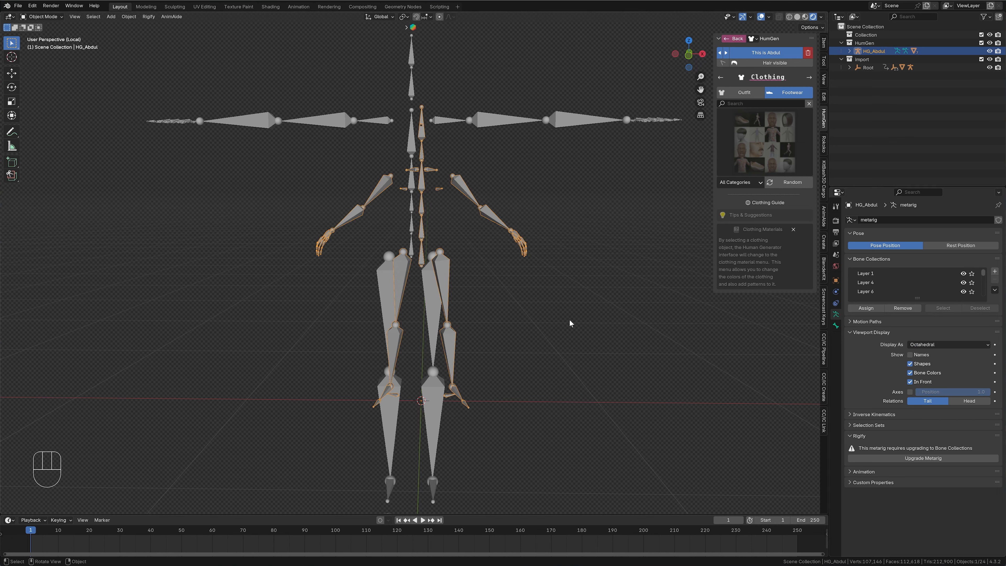
- In Pose Mode, set the bone color and pose bone color of all the human armature's bones to 07 - Theme Color Set
key(ctrl+Tab)
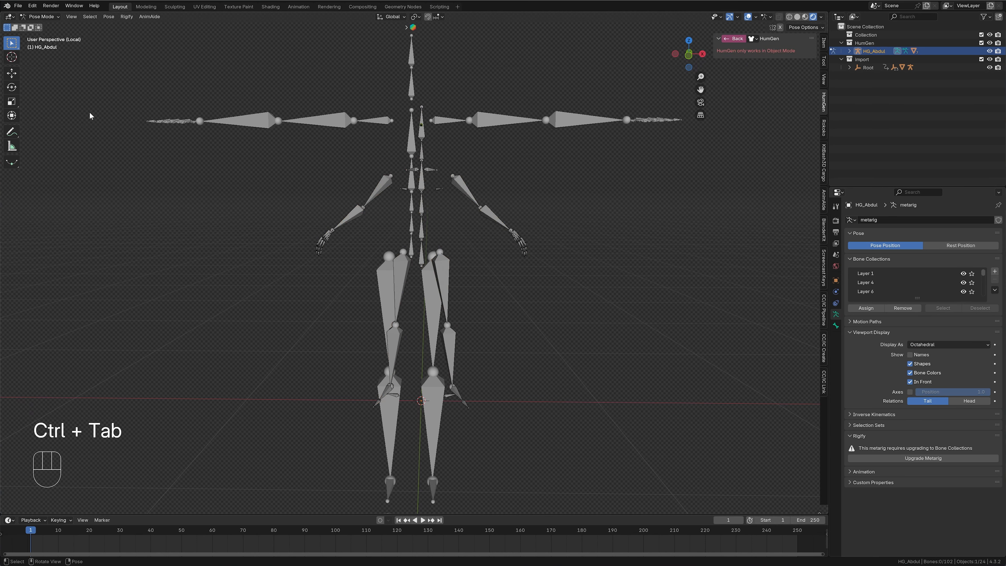
click(448, 349)
key(a)
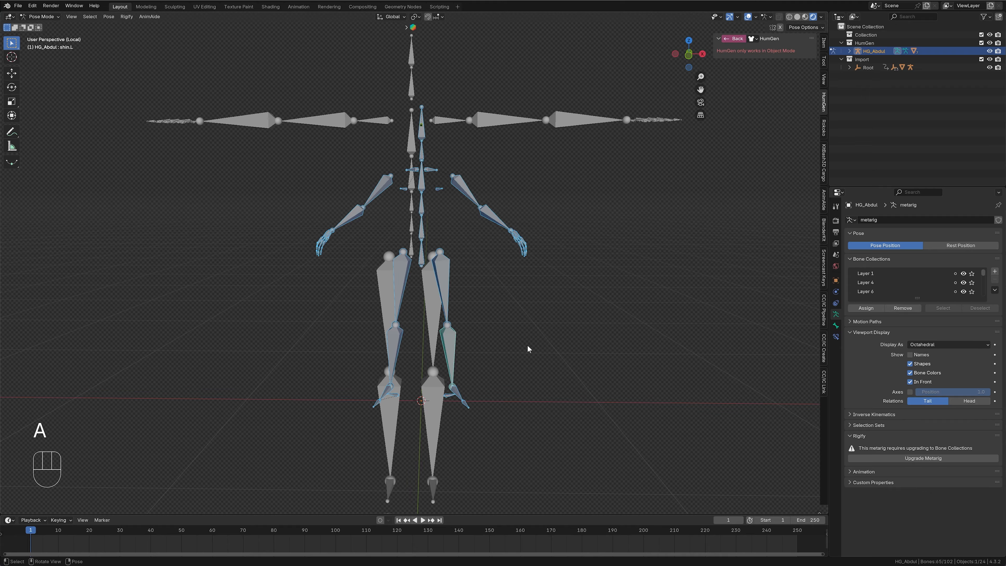
click(835, 326)
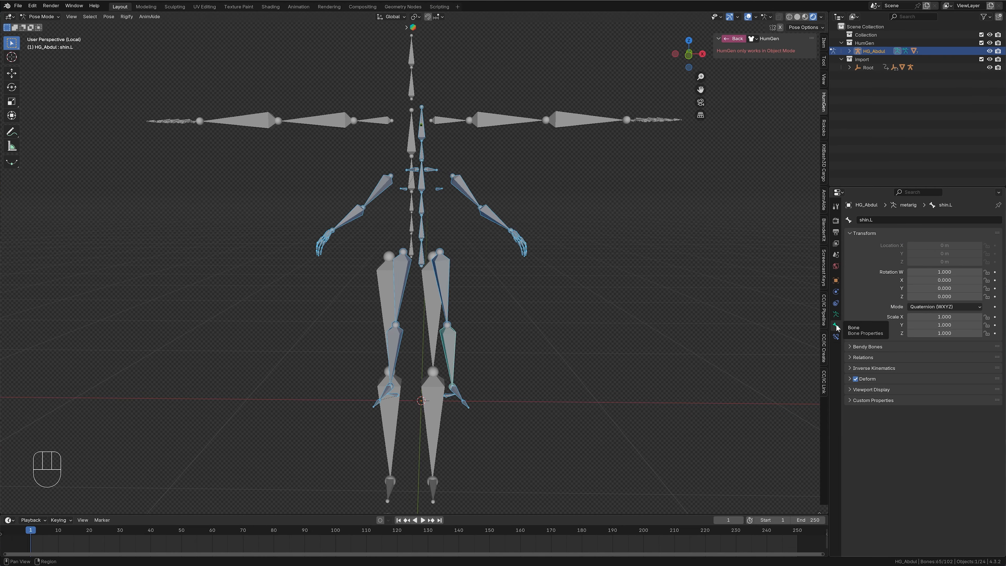
click(849, 390)
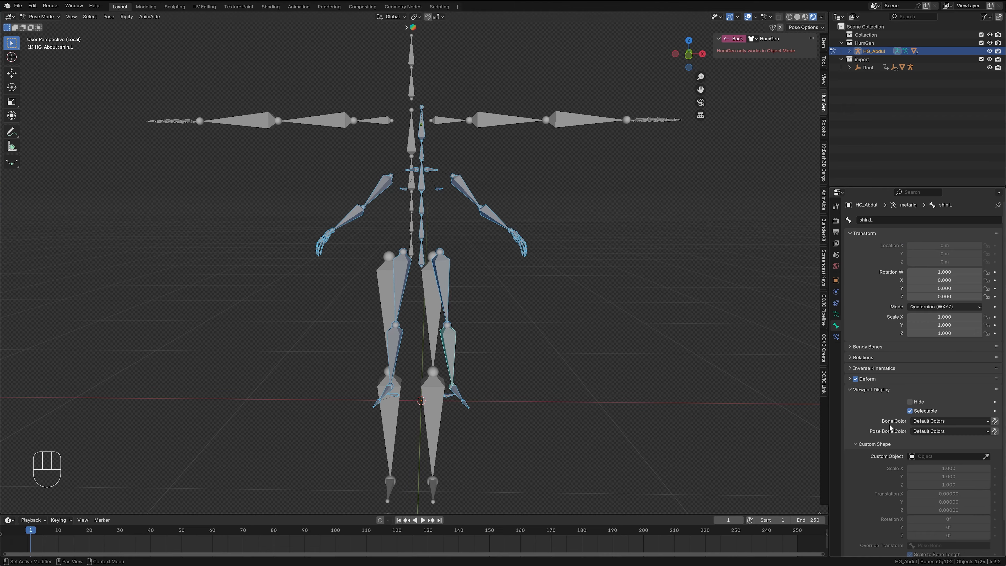
click(936, 420)
middle_drag(512, 337, 434, 227)
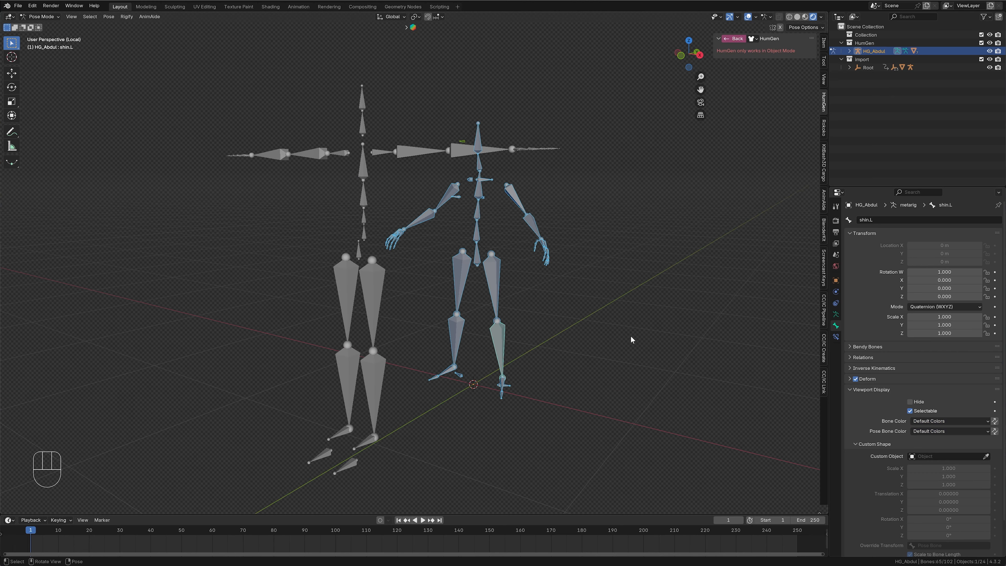
click(929, 420)
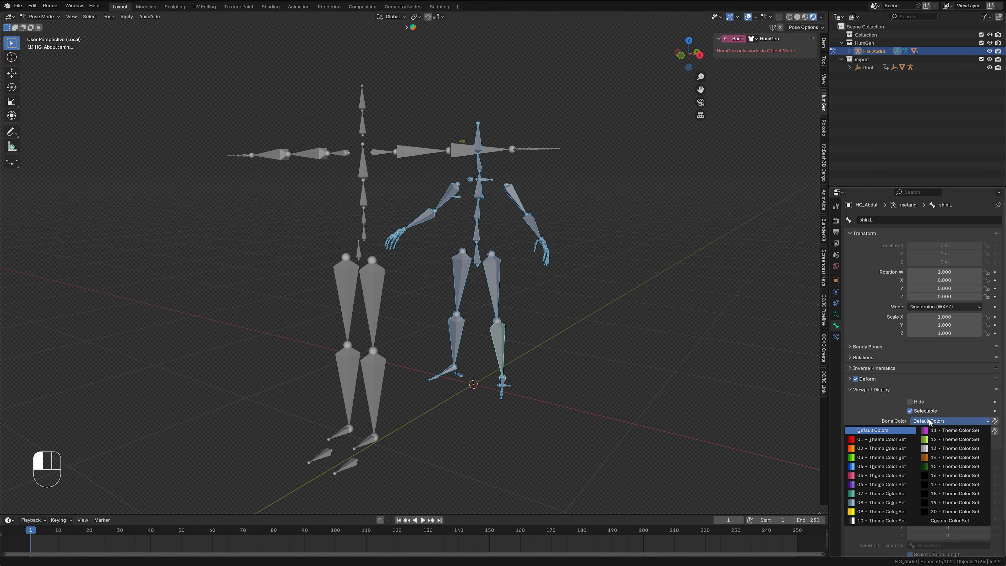
alt+click(877, 493)
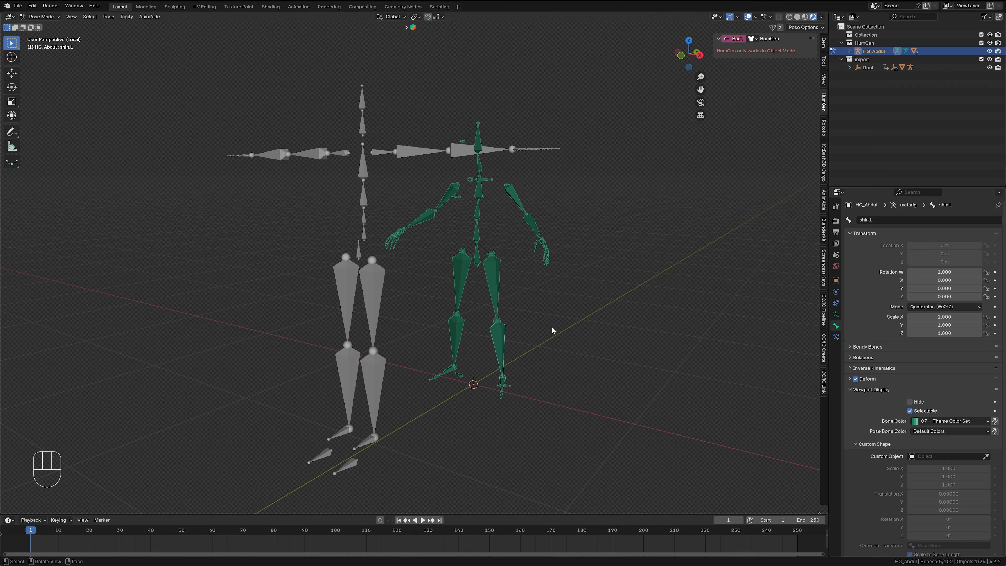
click(927, 432)
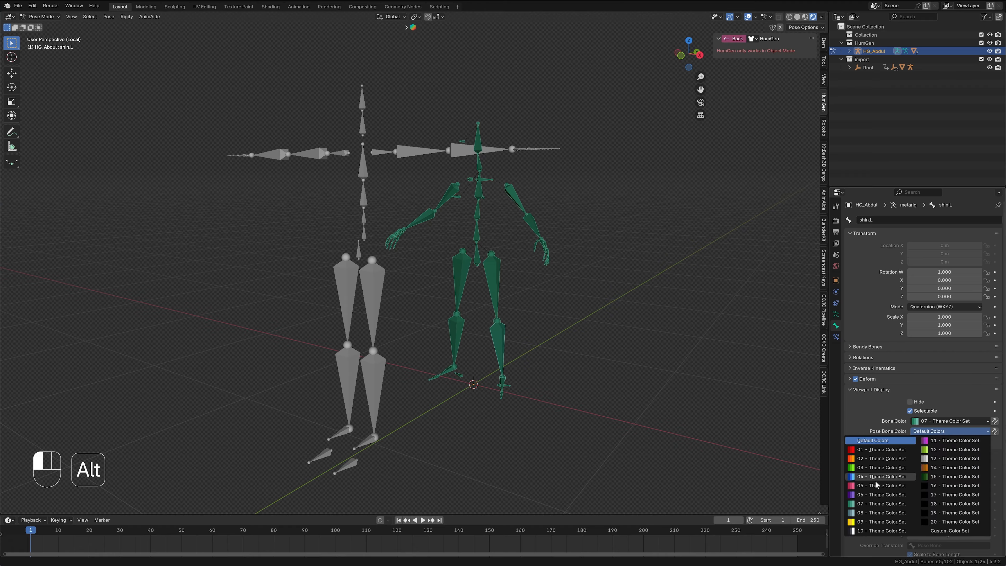
alt+click(873, 504)
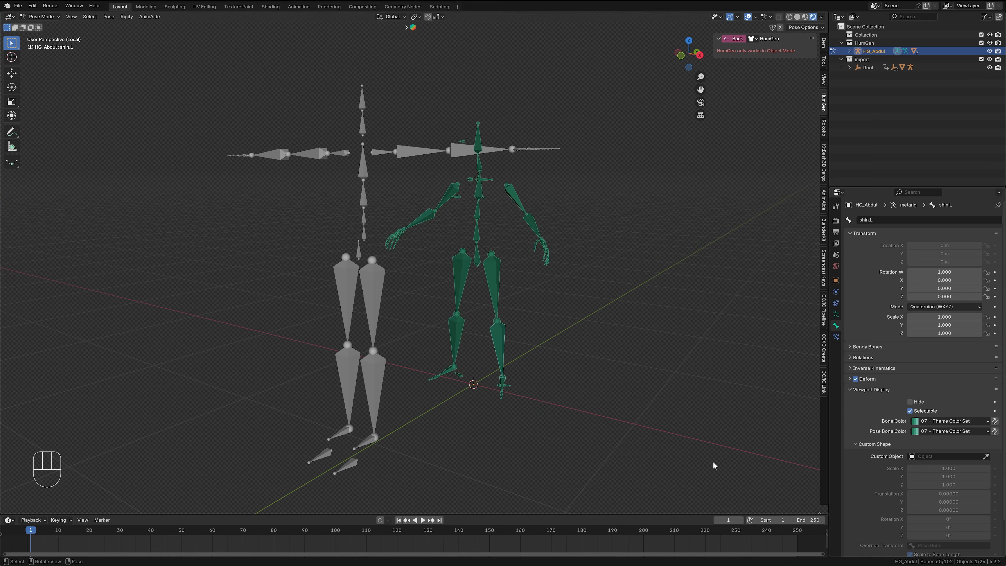
key(ctrl+Tab)
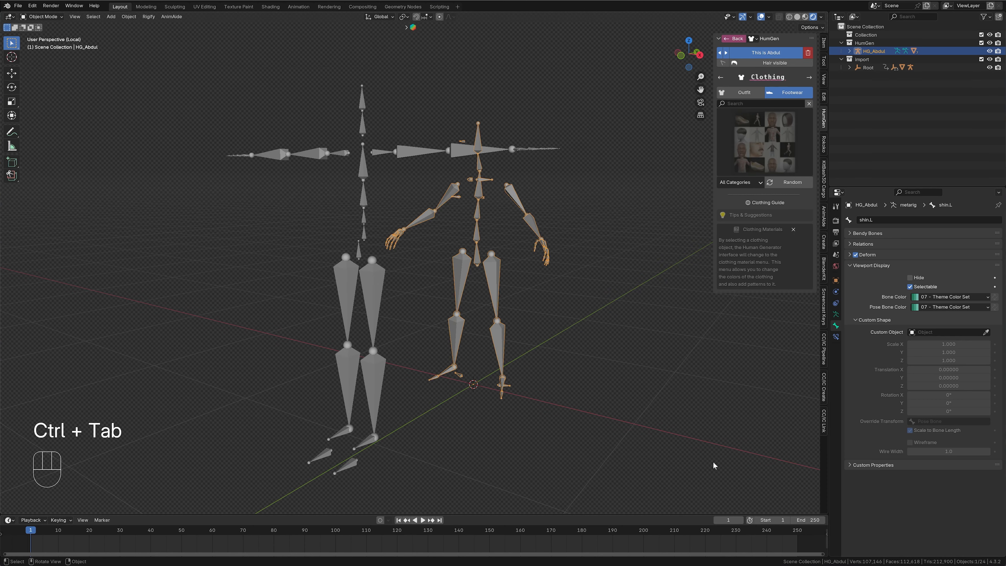
- In Pose Mode, set the bone color and pose bone color of all the imported mocap armature's bones to 05 - Theme Color Set
click(373, 380)
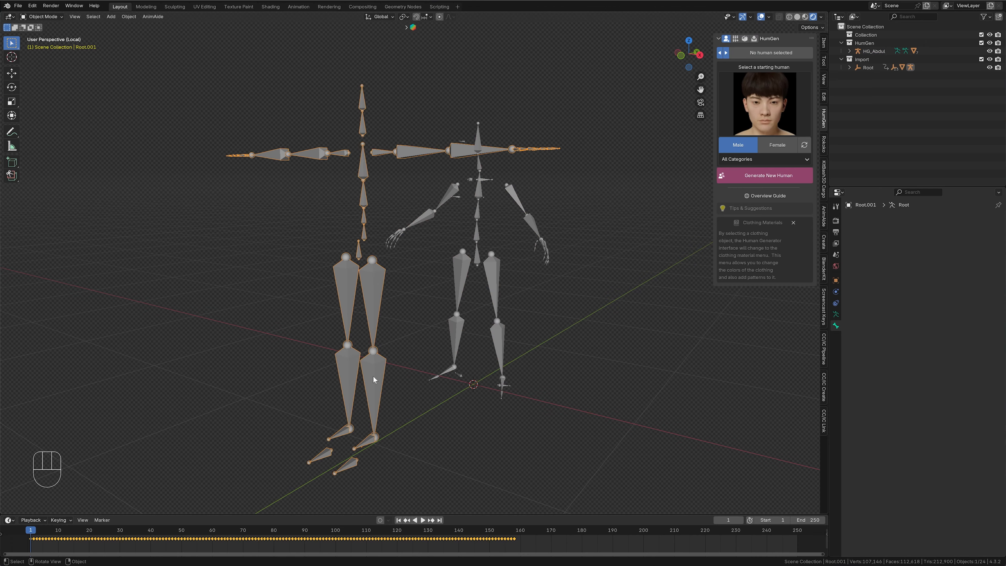
key(ctrl)
key(ctrl+Tab)
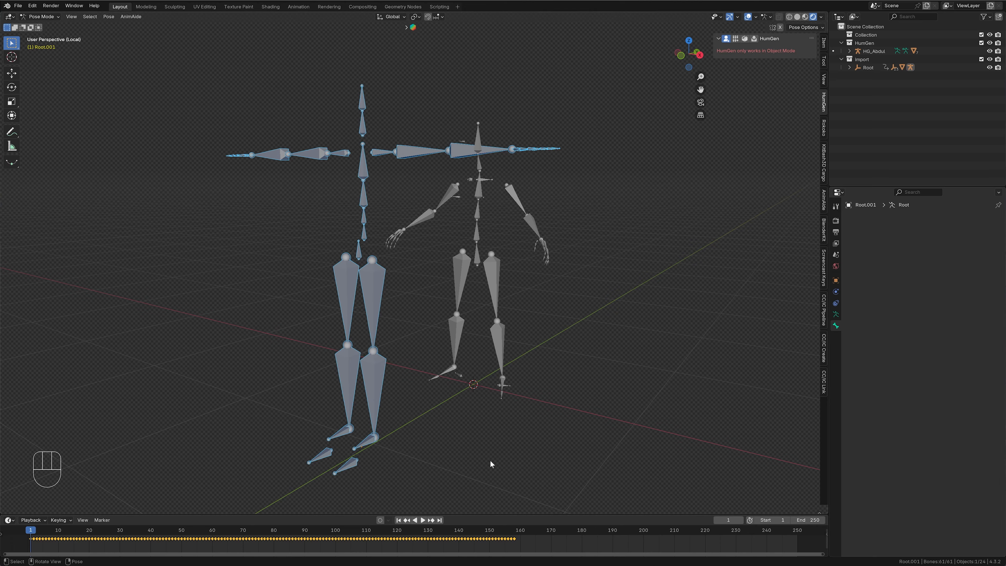
click(375, 381)
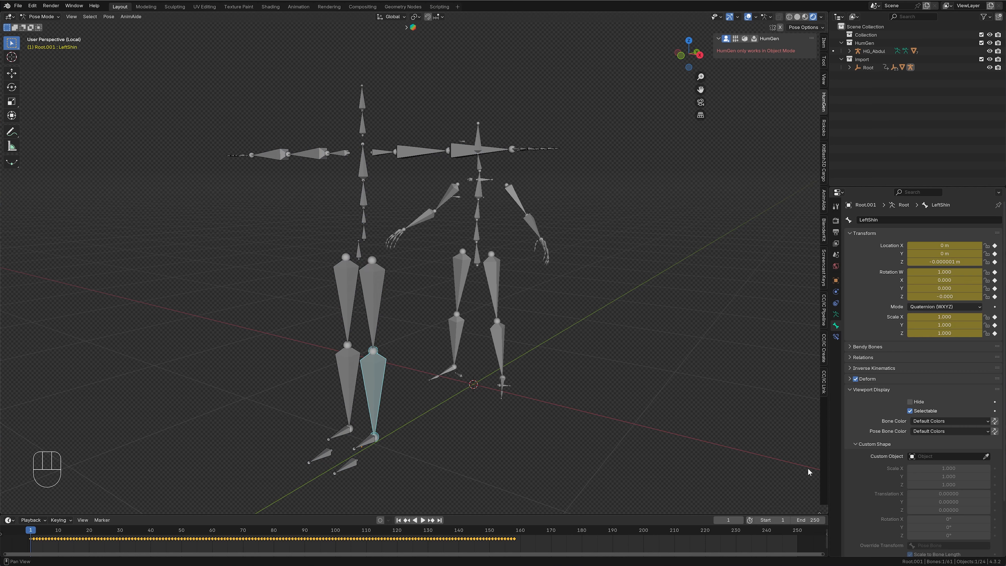
key(a)
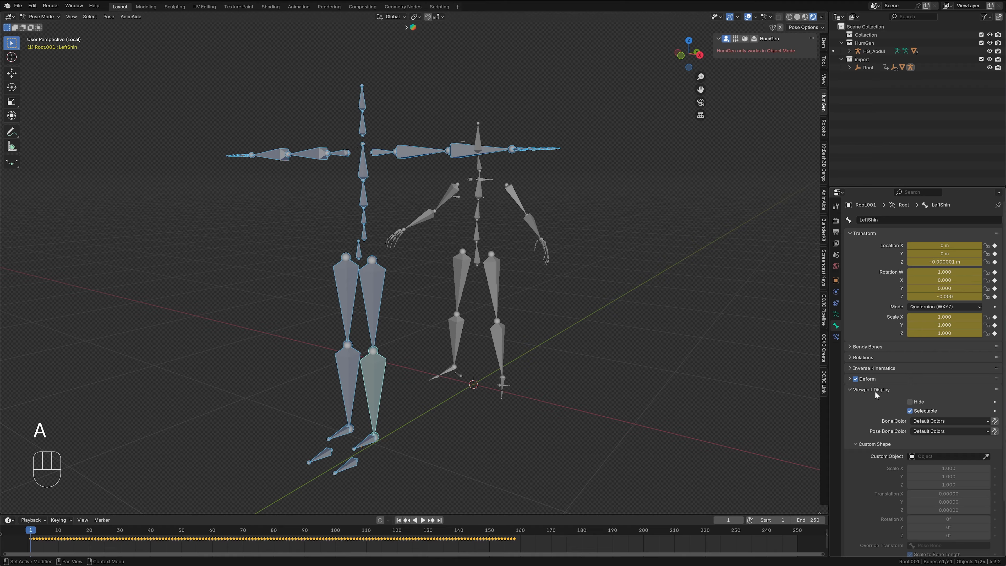
click(935, 422)
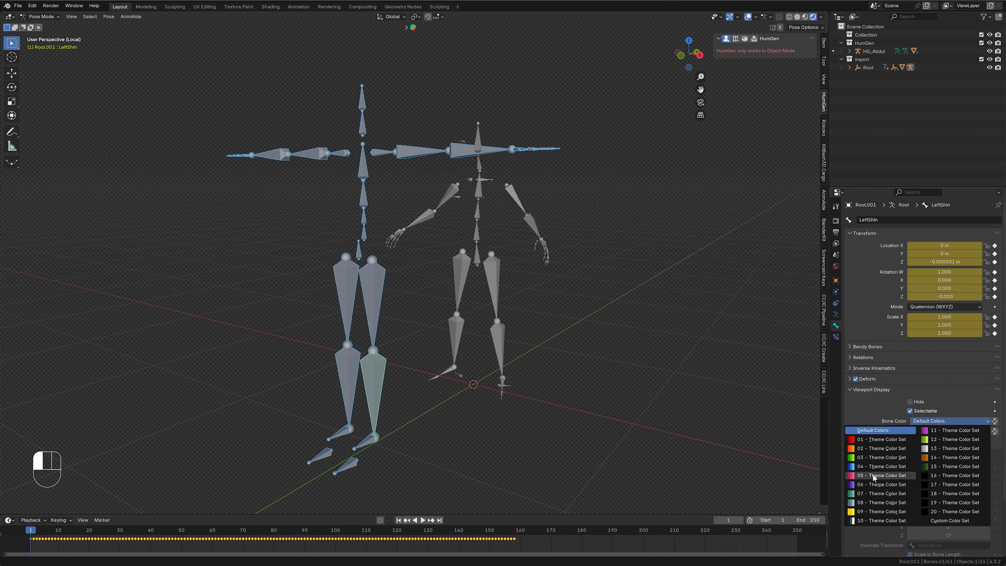
alt+click(874, 477)
click(930, 430)
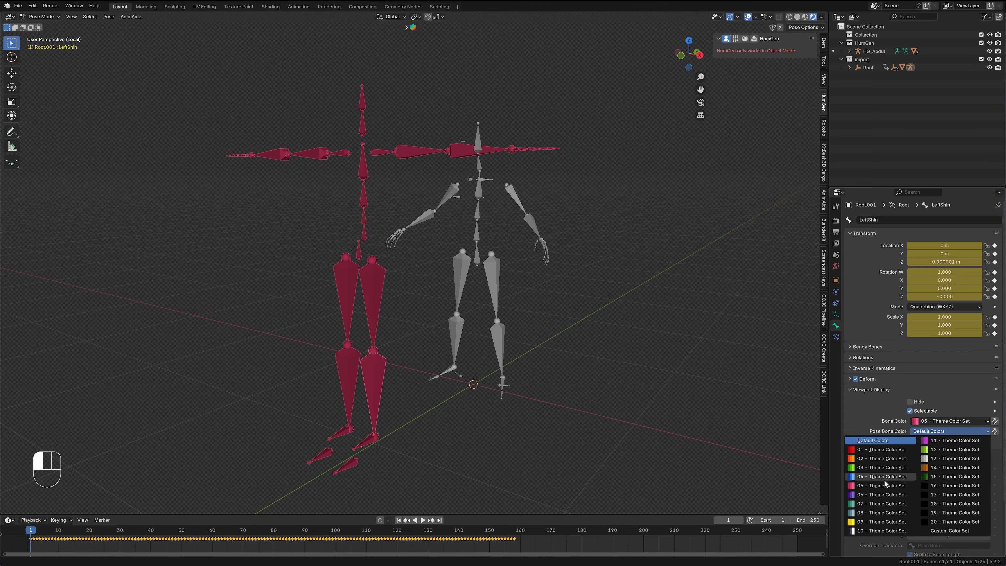
alt+click(883, 485)
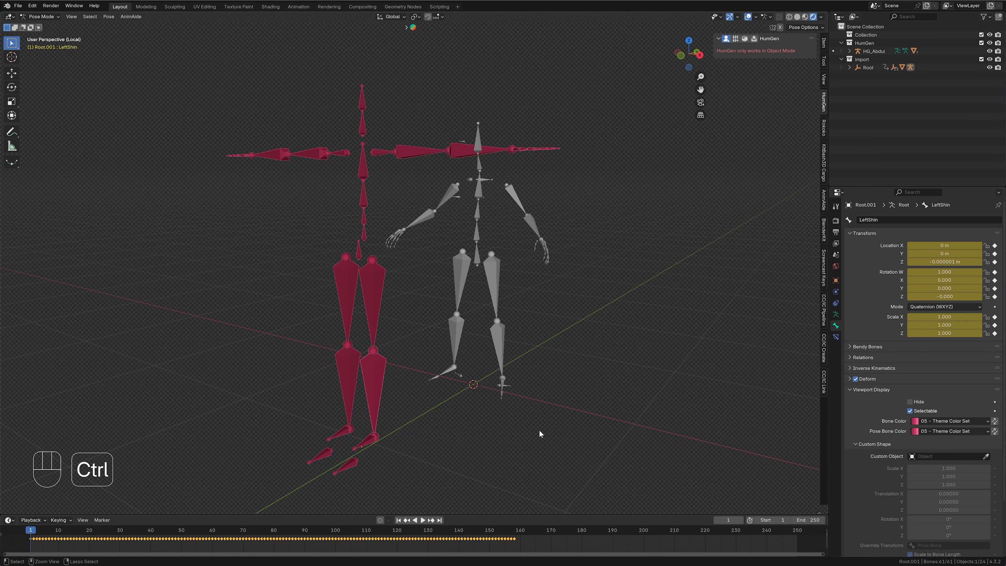
key(ctrl+Tab)
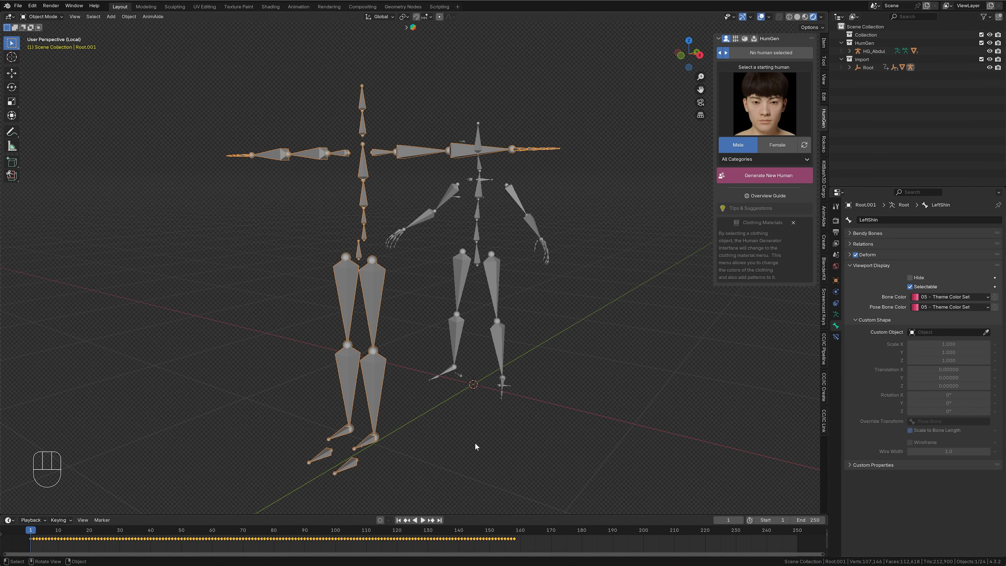
- Snap the mocap armature to the 3D cursor and set the cursor to the world origin
key(shift+s)
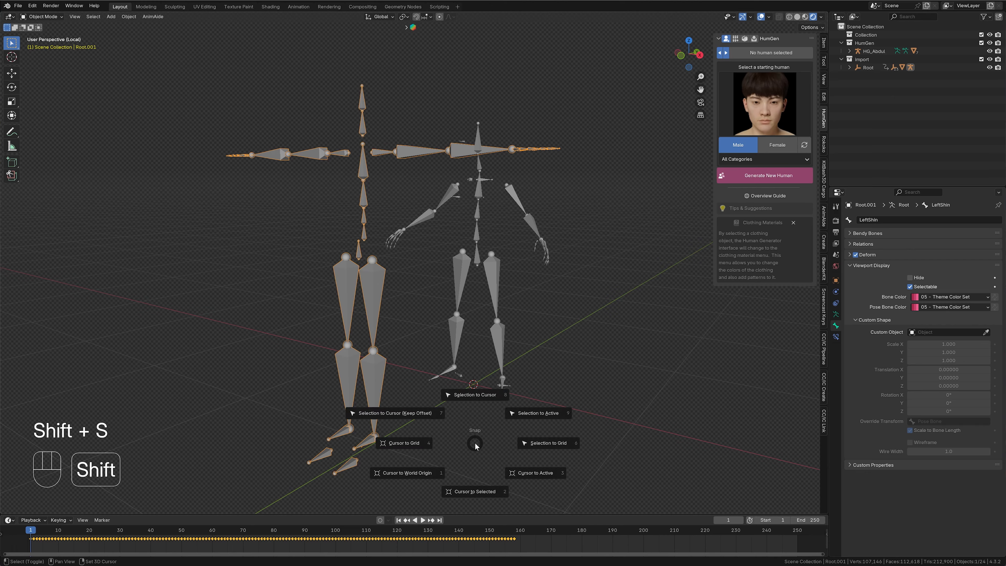
click(482, 396)
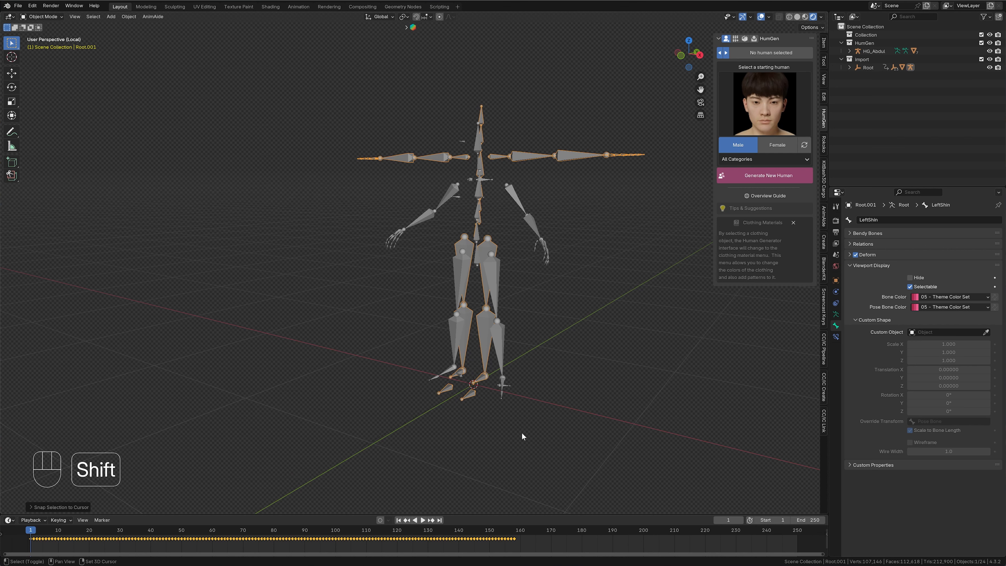
key(shift+s)
click(437, 465)
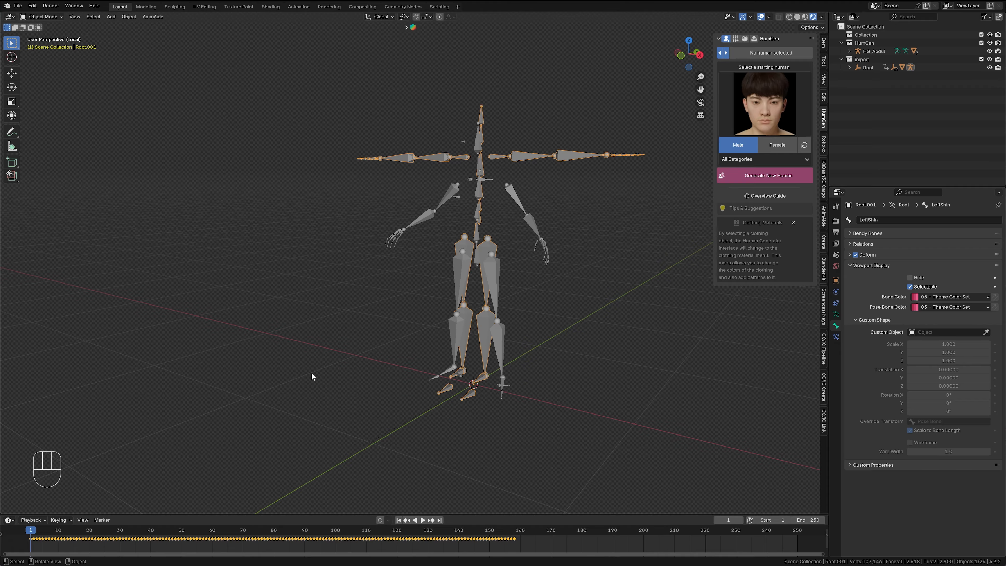
- Select both the human and mocap armatures and put them into Pose Mode together
drag(316, 317, 570, 224)
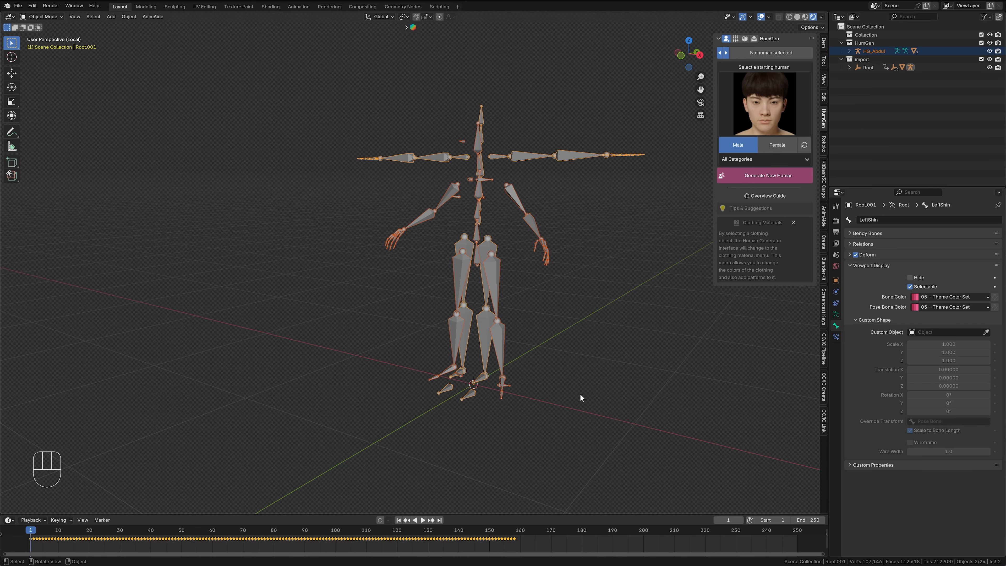
key(ctrl)
key(ctrl+Tab)
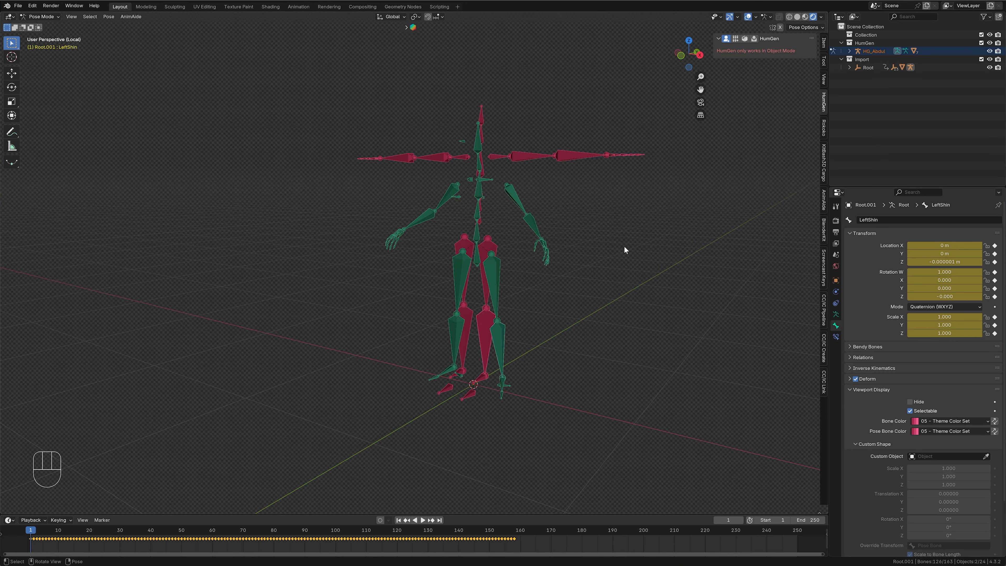
- Switch the viewport to wireframe shading with X-ray enabled for viewing the overlapping skeletons
scroll(544, 237, up, 2)
scroll(560, 249, up, 2)
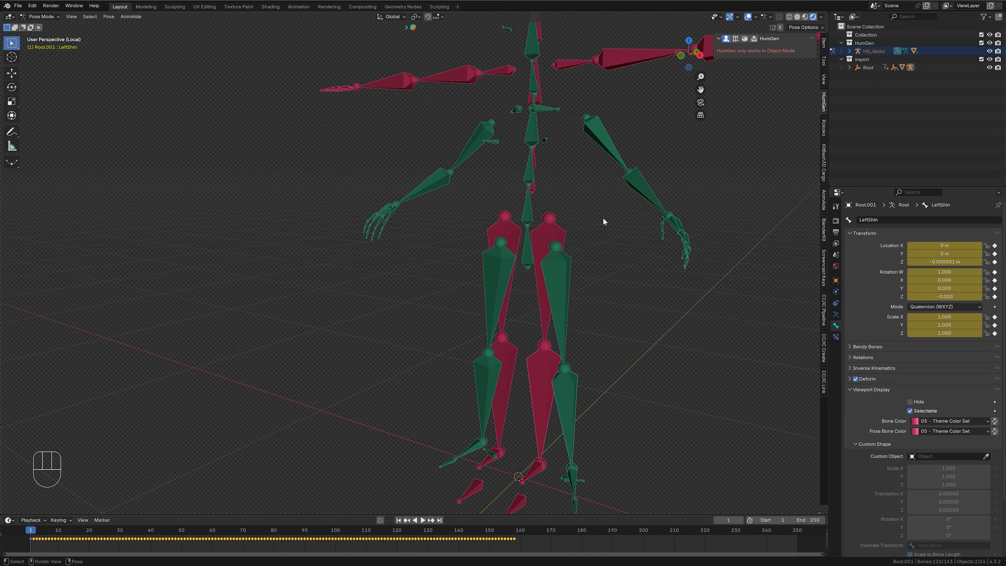
shift+middle_drag(603, 221, 559, 272)
scroll(476, 284, up, 2)
mouse_move(477, 285)
middle_down()
mouse_move(502, 304)
mouse_move(601, 210)
middle_up()
click(789, 18)
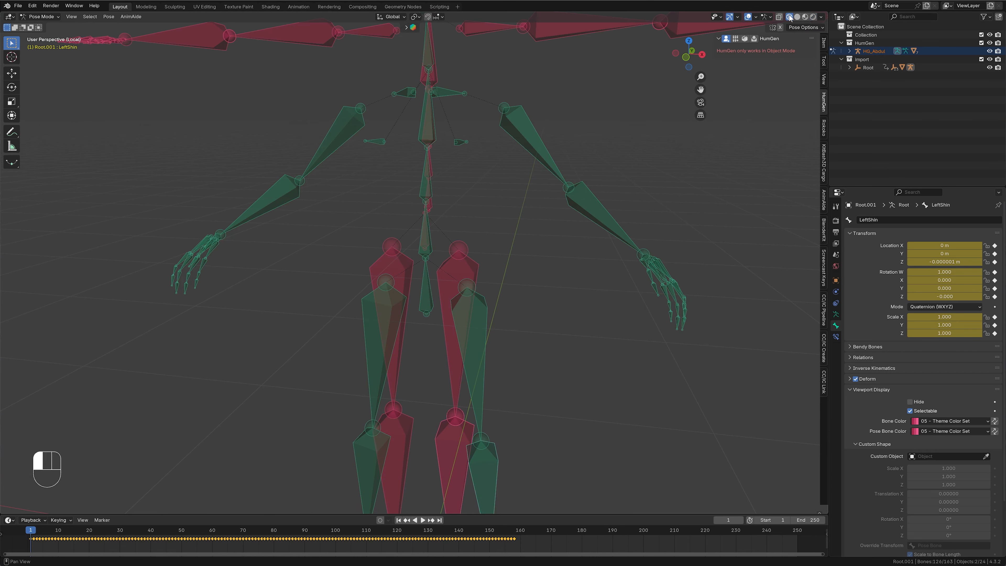
click(779, 17)
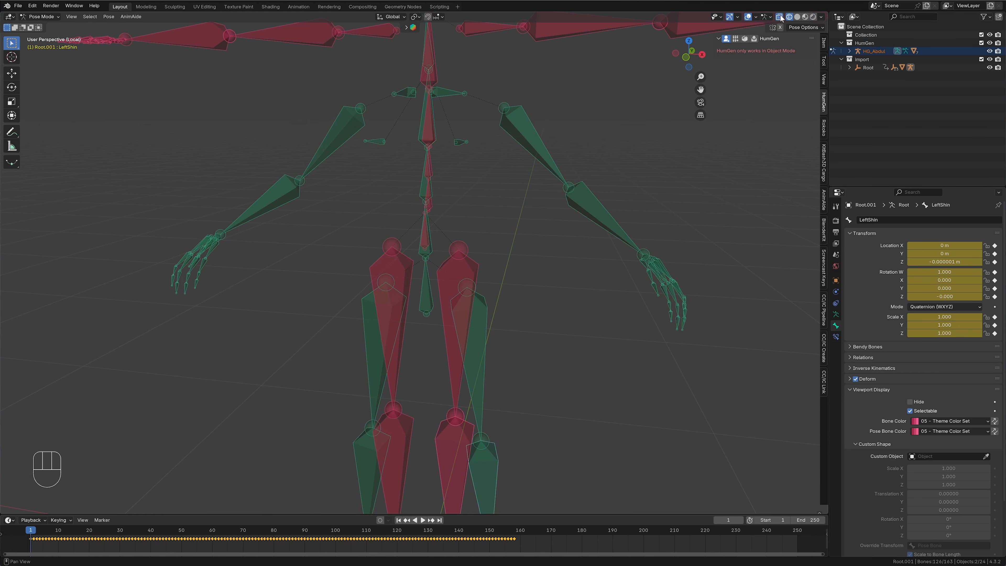
scroll(549, 309, down, 2)
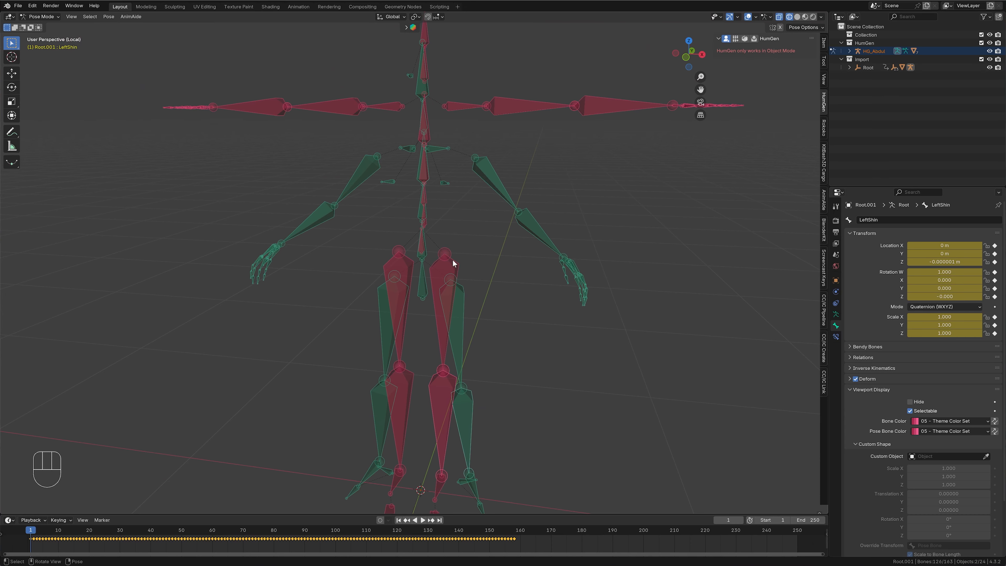
- Snap the 3D cursor to the human armature's lowest spine bone
click(423, 293)
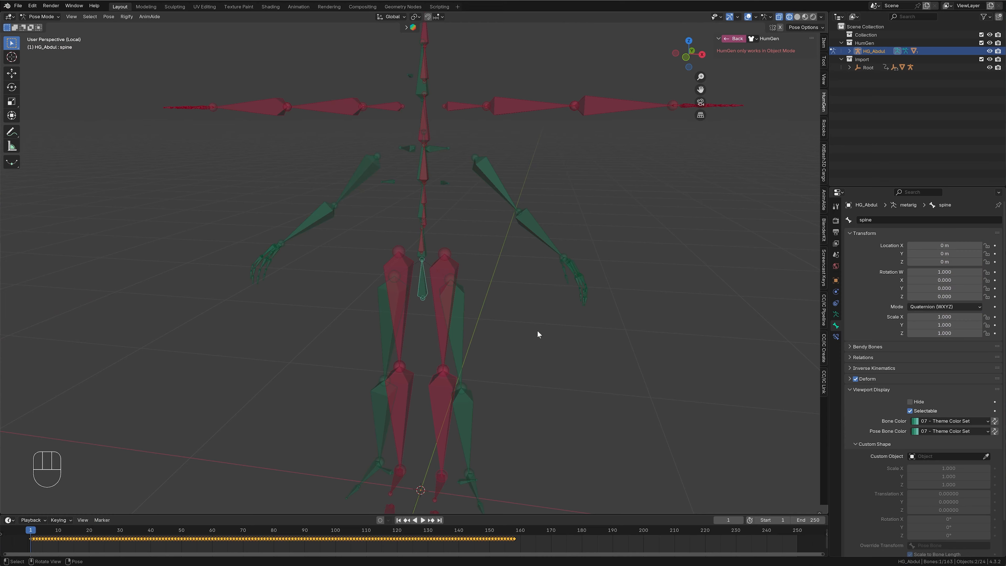
key(shift)
key(shift+s)
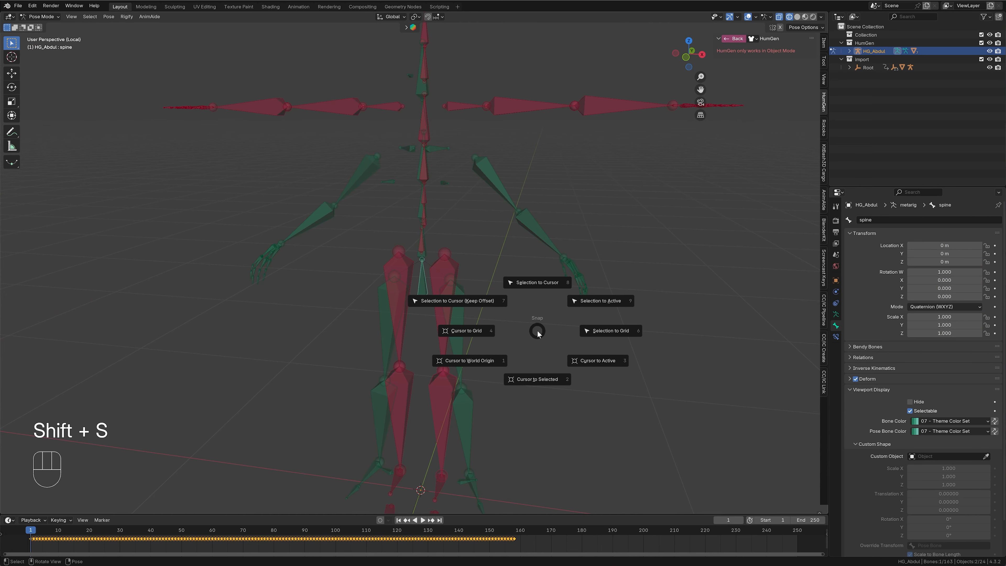
click(532, 379)
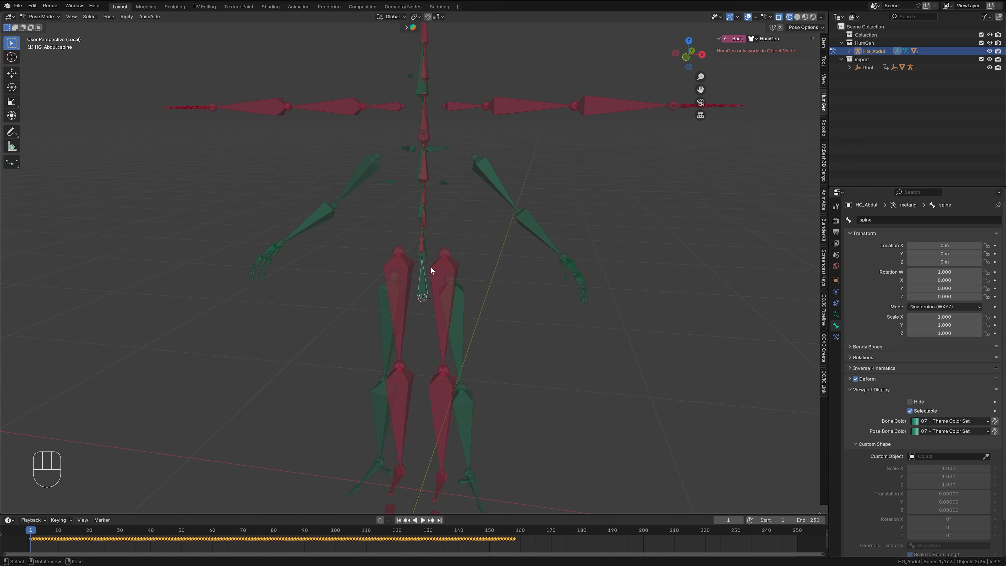
scroll(433, 262, up, 4)
middle_drag(522, 227, 491, 225)
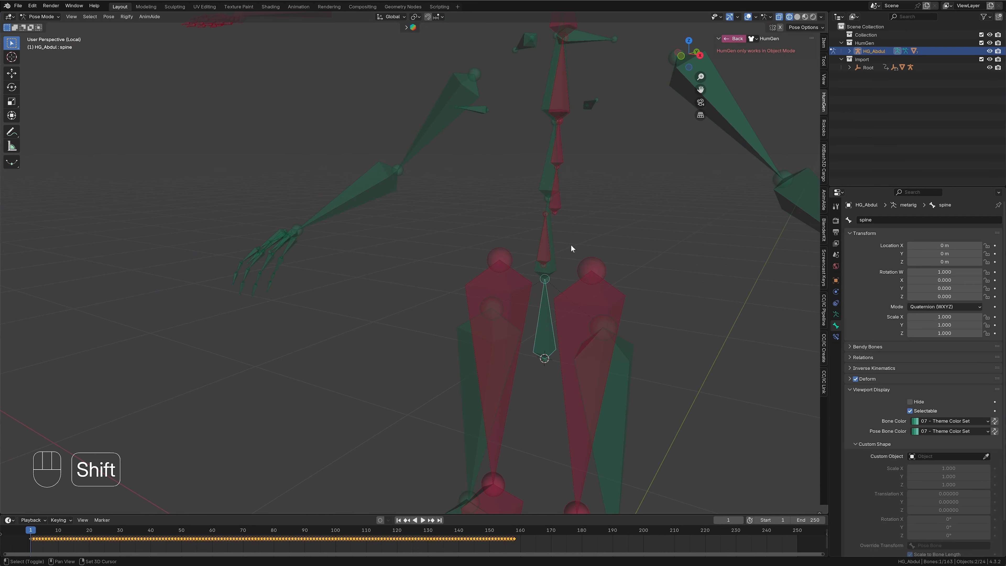
- Select the mocap armature's Hips bone and snap it to the 3D cursor at the base of the human spine
shift+middle_drag(571, 248, 480, 292)
click(488, 275)
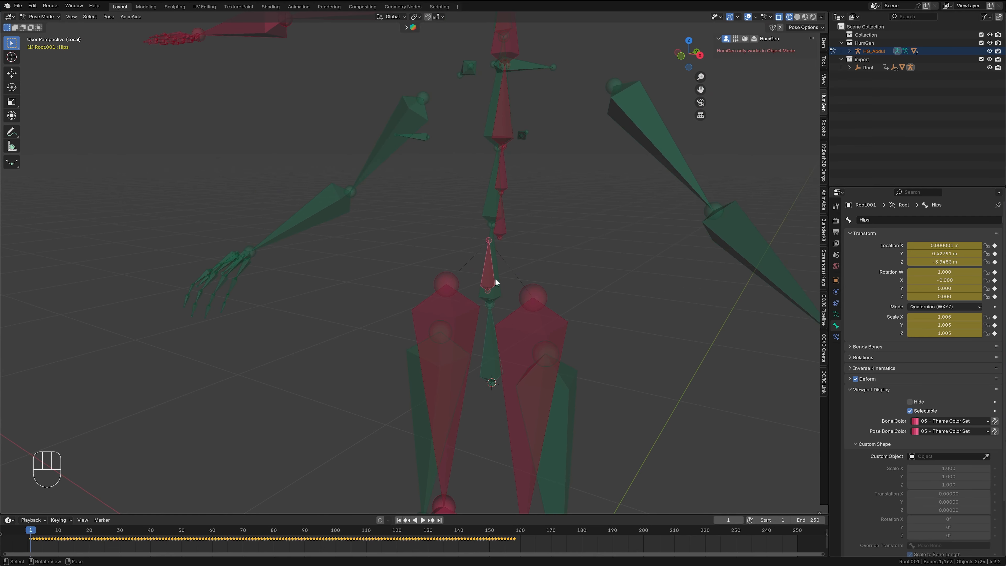
click(489, 272)
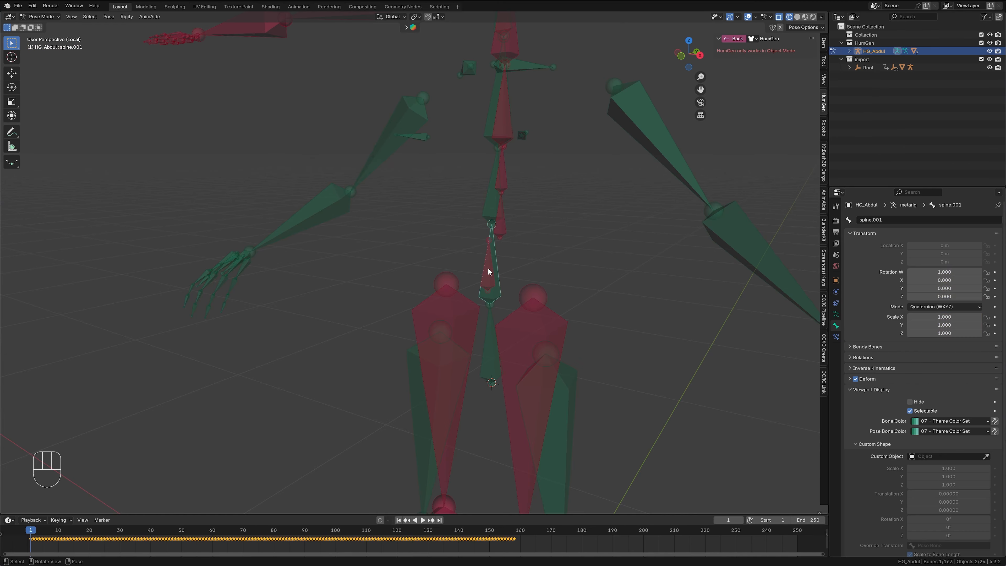
click(488, 271)
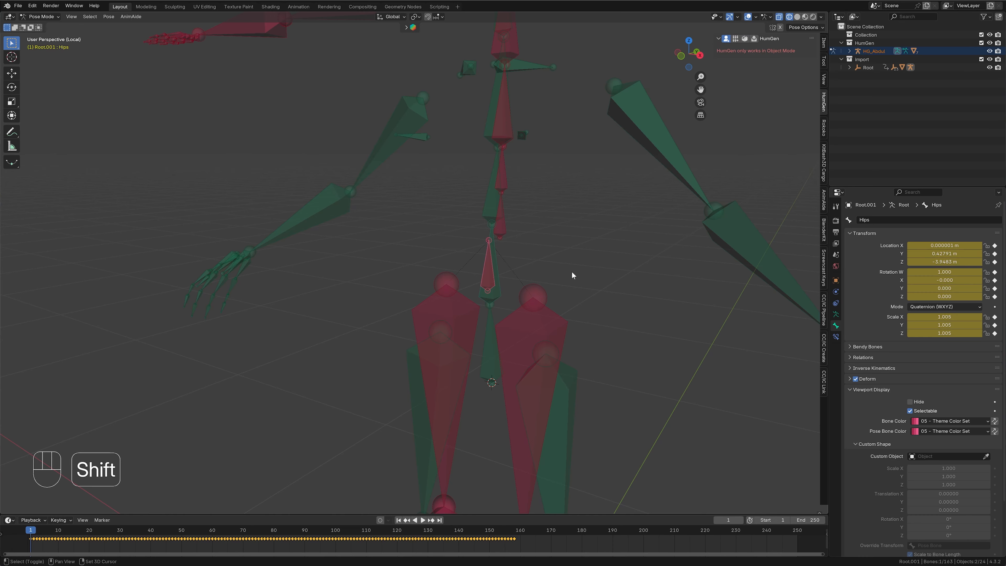
key(shift+s)
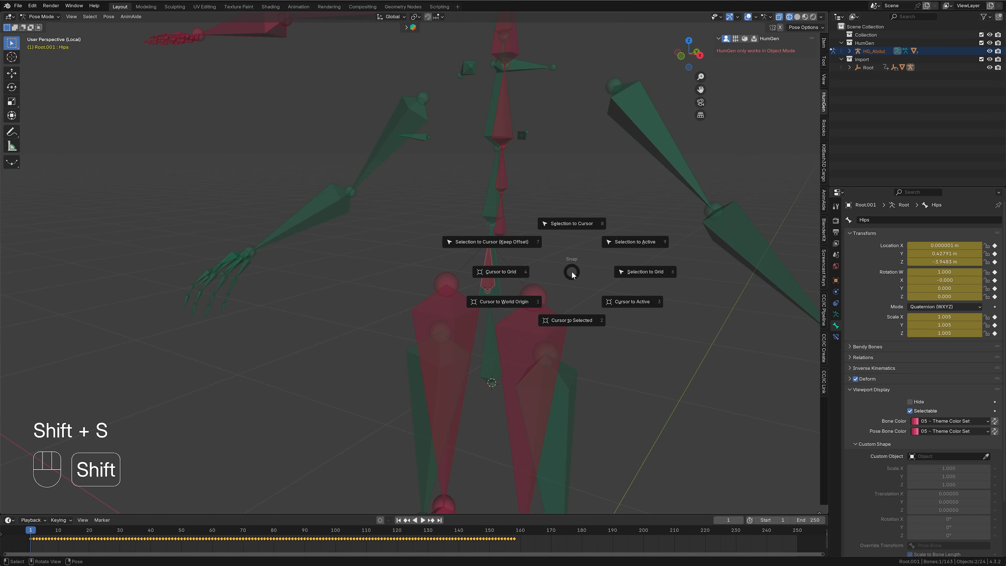
click(578, 223)
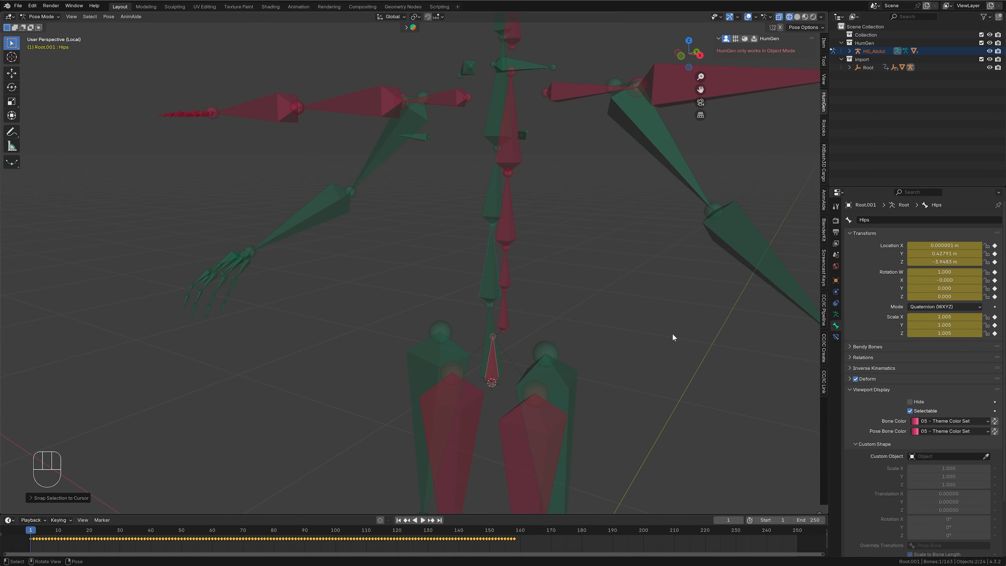
- Frame the Hips bone in the right orthographic view and set the transform pivot point to Individual Origins
key(KP_3)
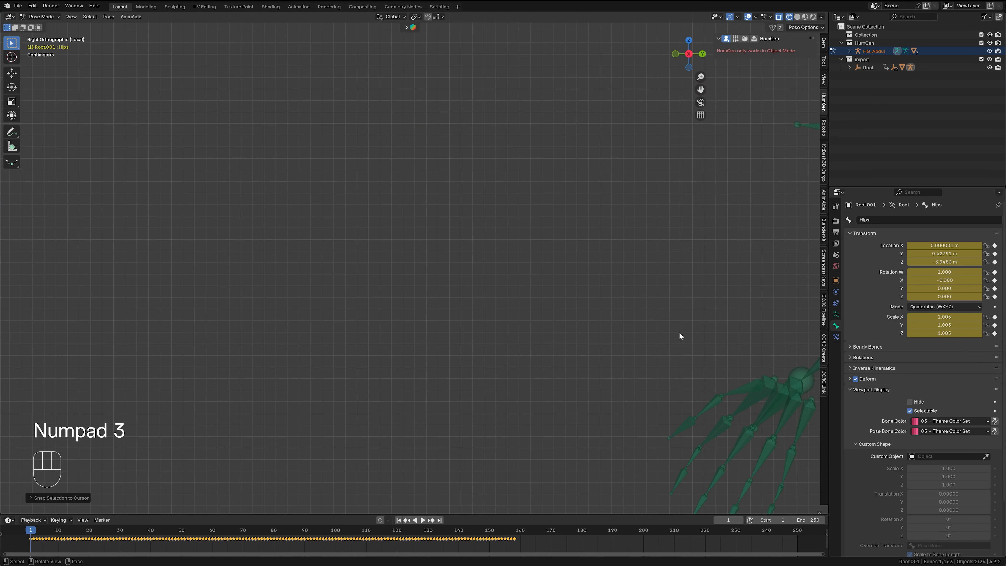
key(KP_Decimal)
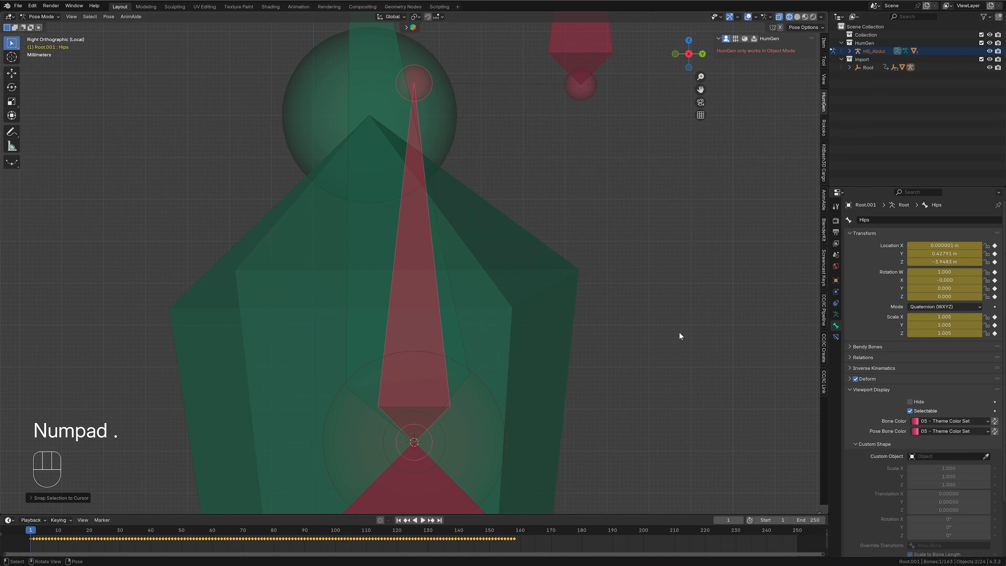
scroll(534, 286, down, 6)
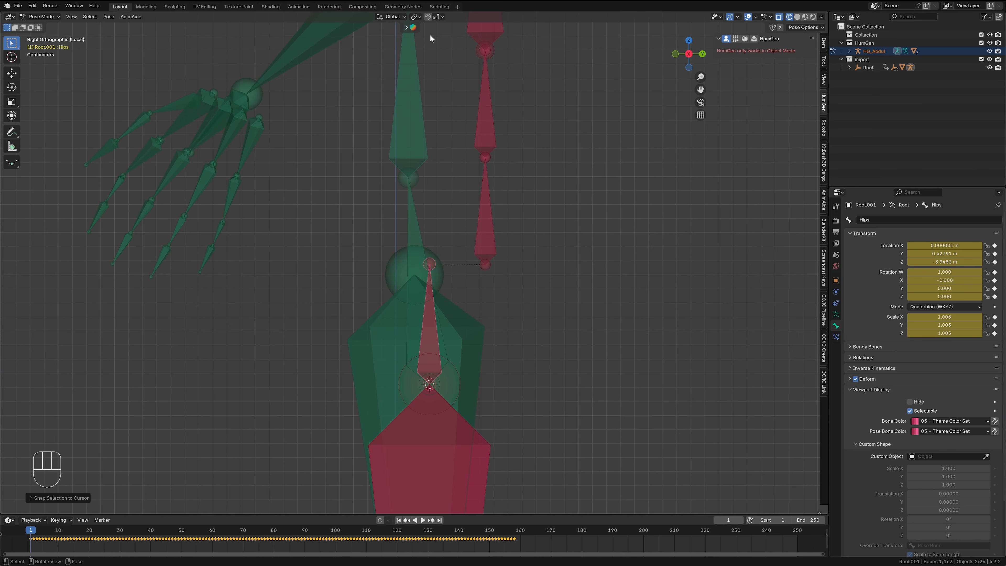
click(416, 17)
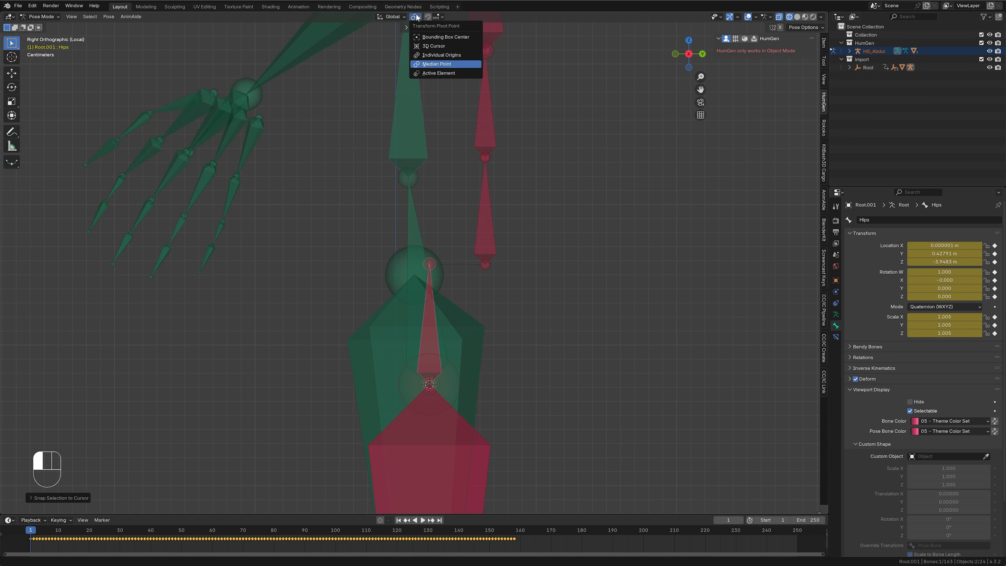
click(437, 56)
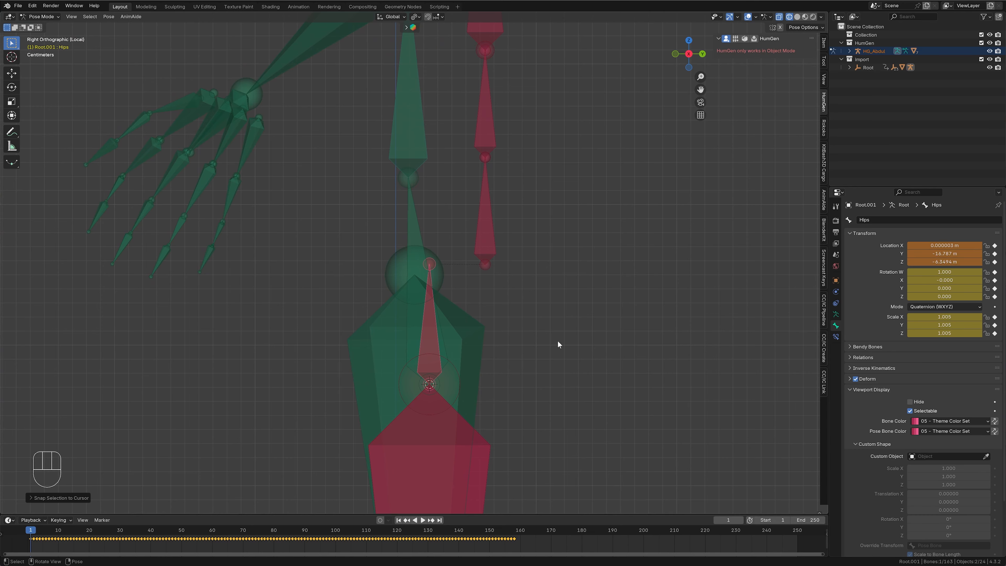
- Scale the Hips bone by about 1.71 and rotate it about -6° so its tip meets the base of spine.001
key(s)
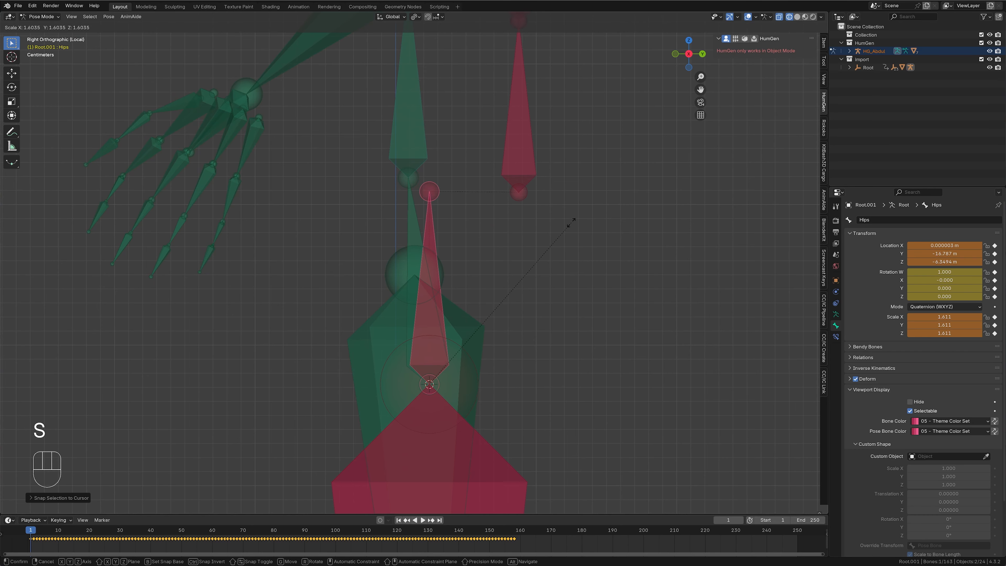
click(577, 207)
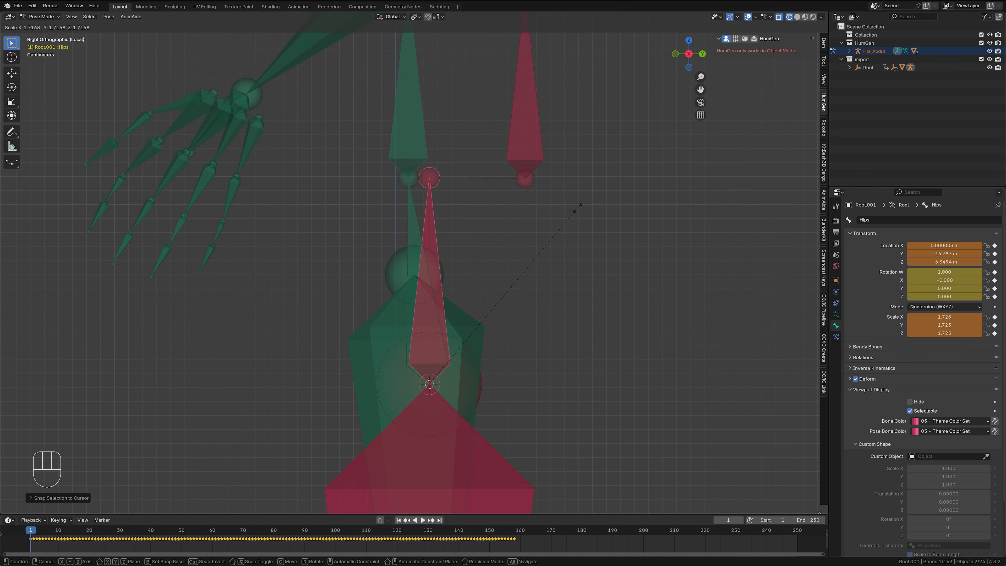
key(r)
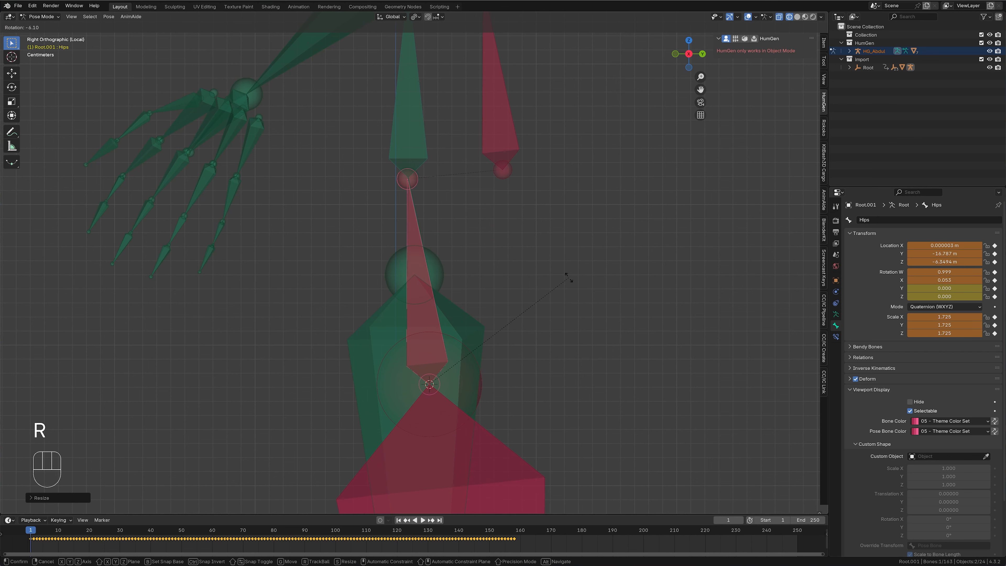
click(569, 277)
- Fine-tune the Hips bone's rotation and enlarge it to a scale of about 1.734 to match its tip to spine.001
shift+middle_drag(484, 244, 524, 307)
scroll(507, 267, up, 7)
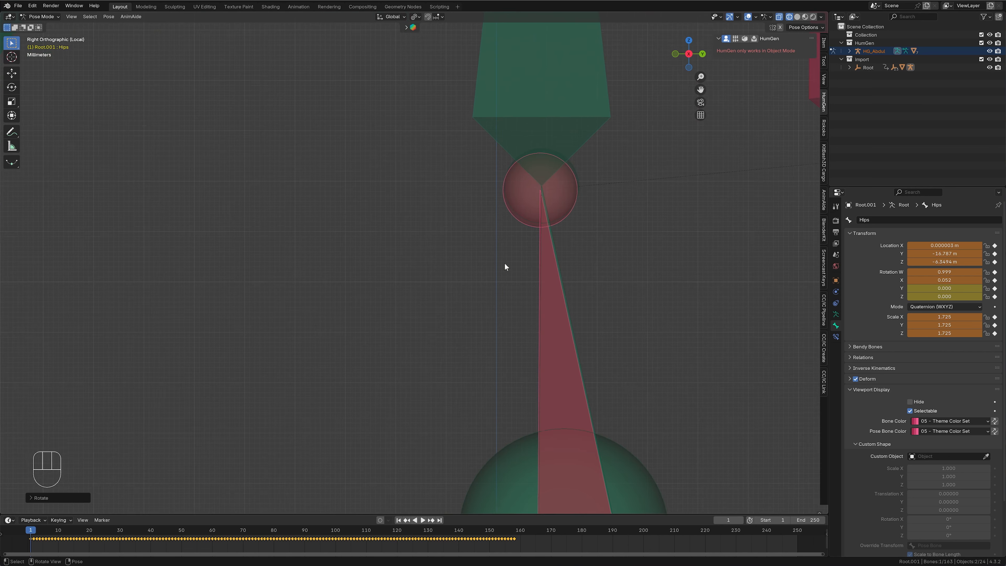
shift+middle_drag(570, 240, 496, 340)
scroll(497, 343, up, 3)
key(r)
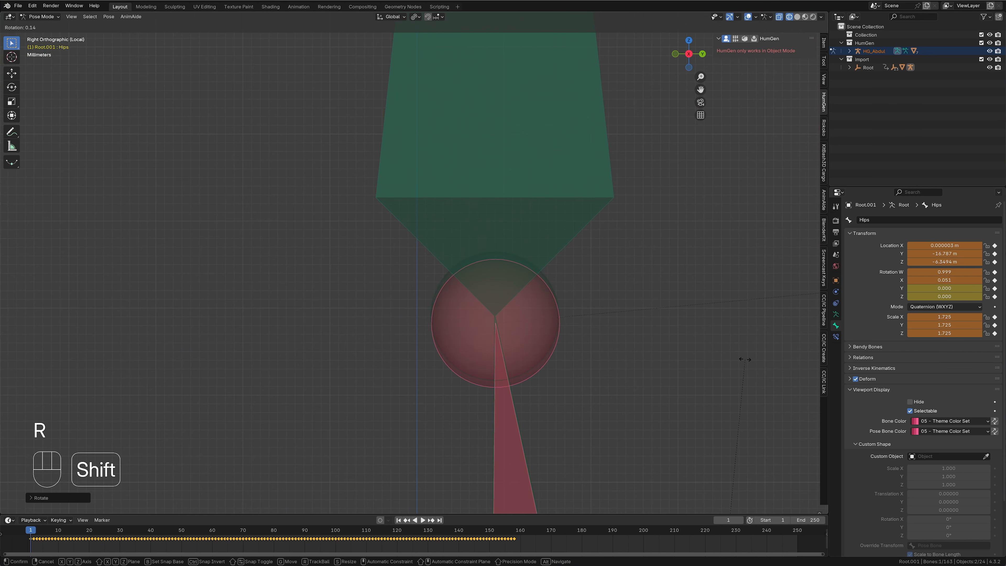
click(742, 362)
key(s)
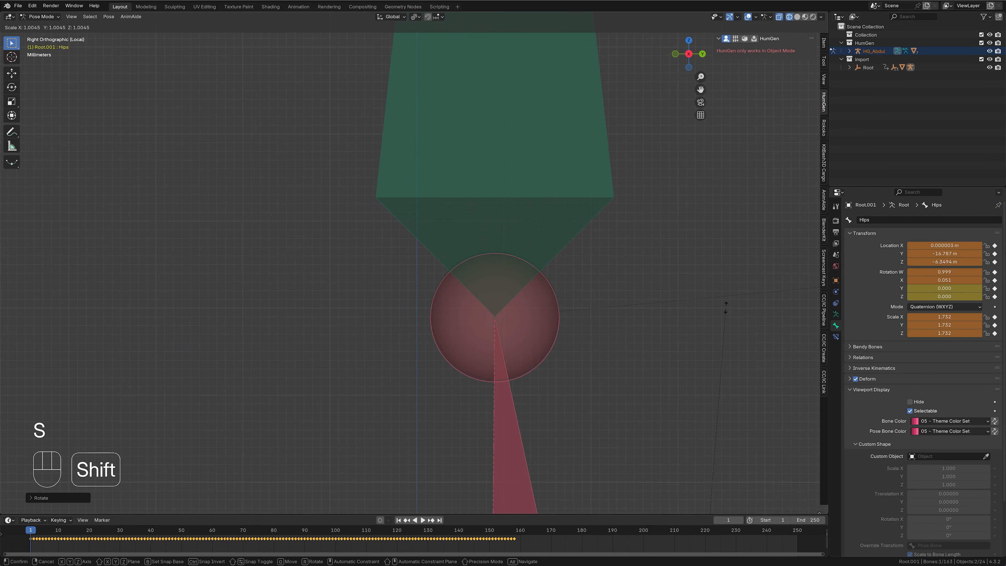
click(726, 295)
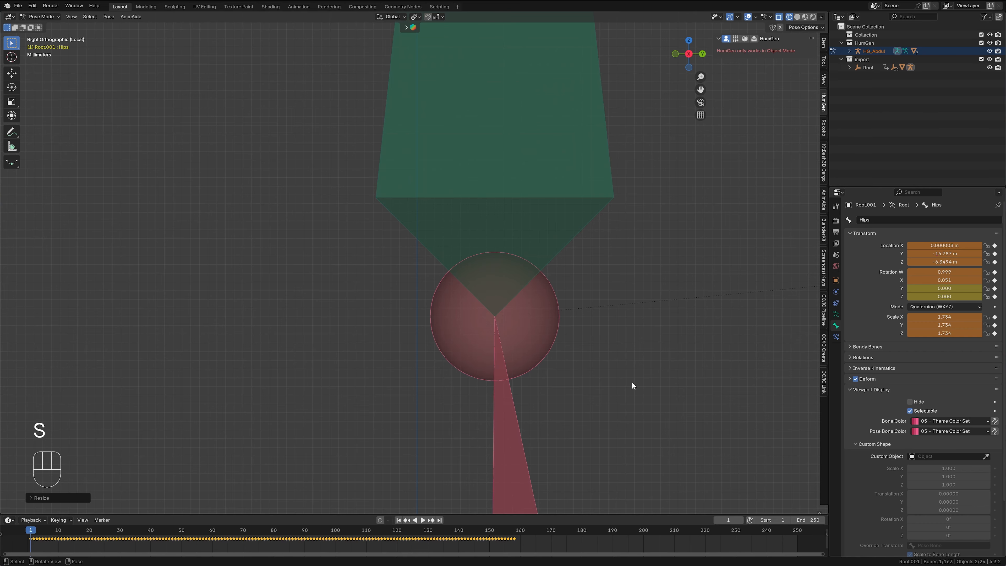
- Check the Hips alignment from the front, then snap the 3D cursor to the human armature's spine.001 bone
key(KP_1)
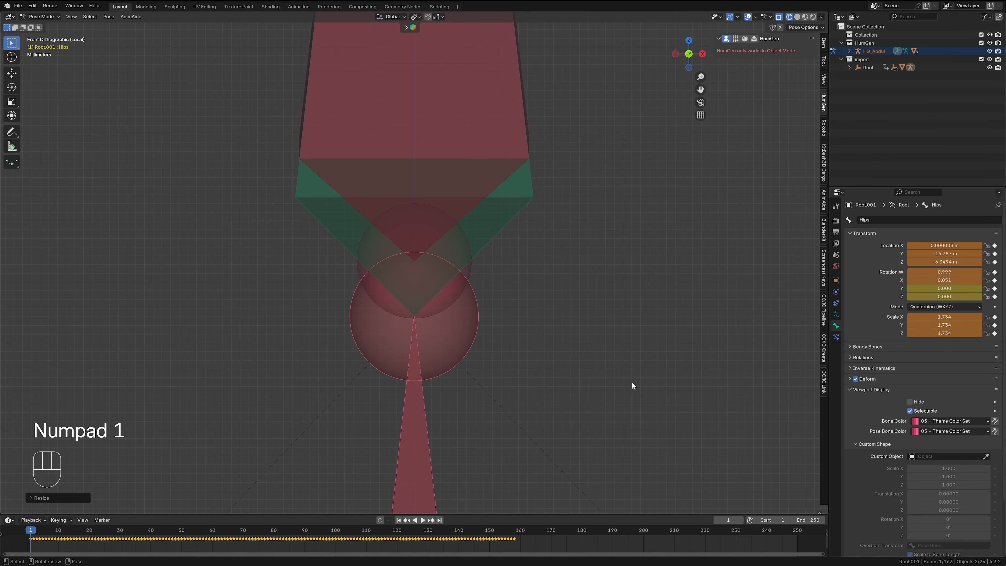
scroll(631, 381, down, 10)
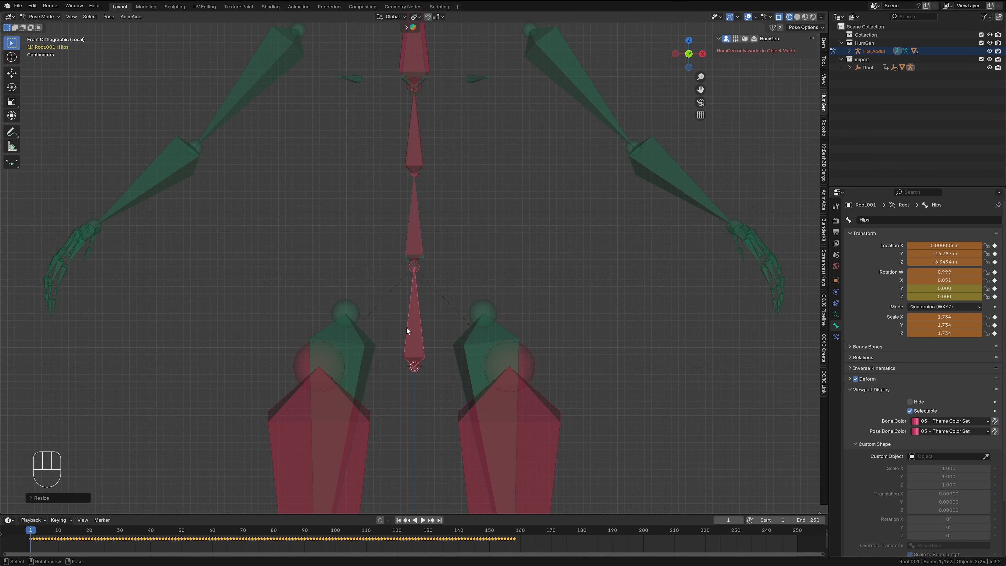
scroll(406, 326, up, 6)
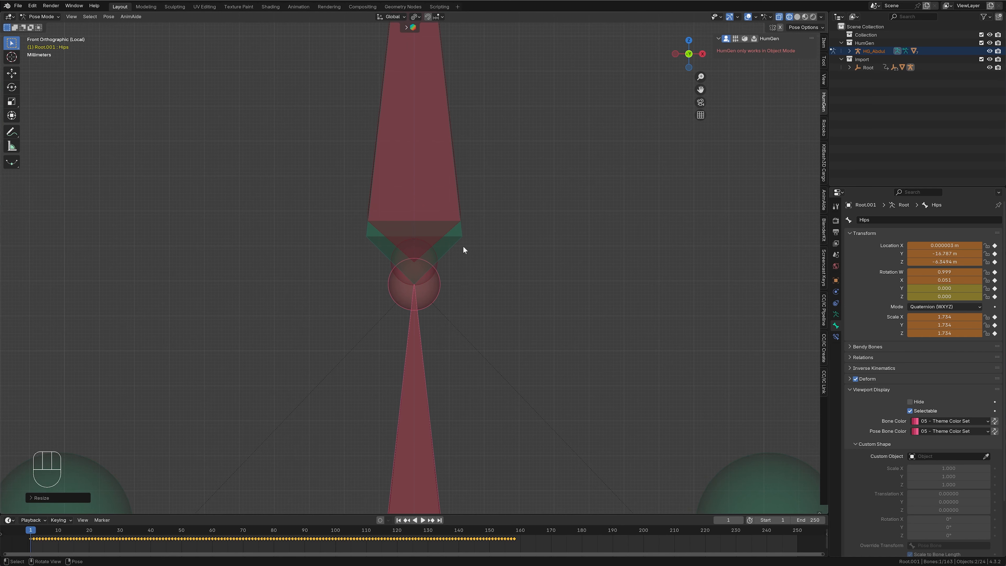
click(452, 241)
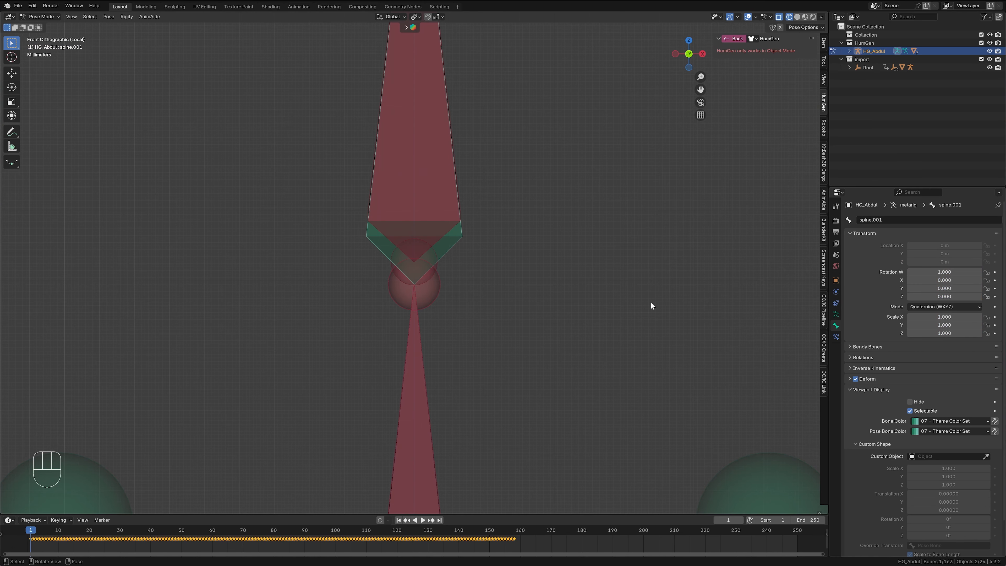
middle_drag(651, 302, 568, 312)
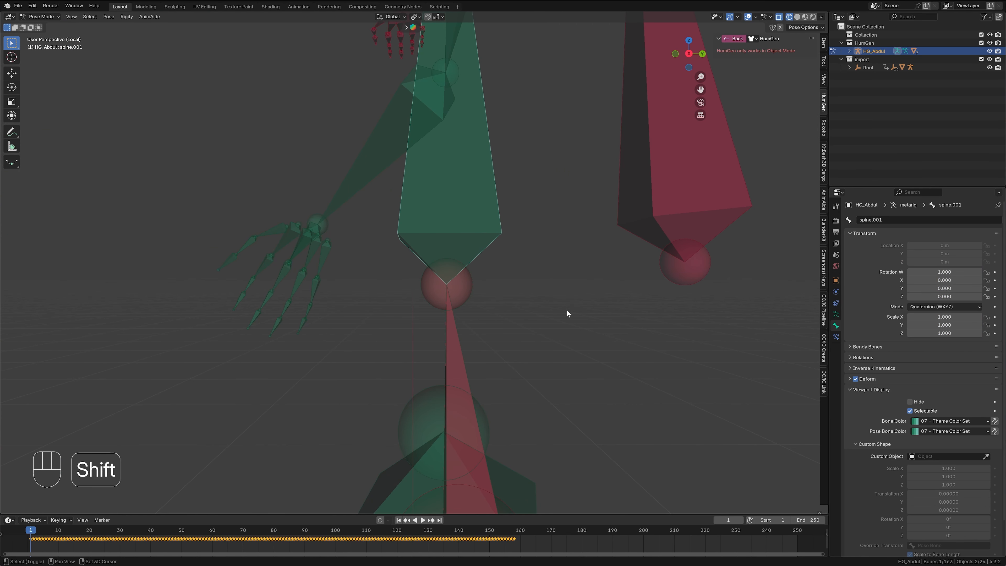
key(shift+s)
key(shift+s)
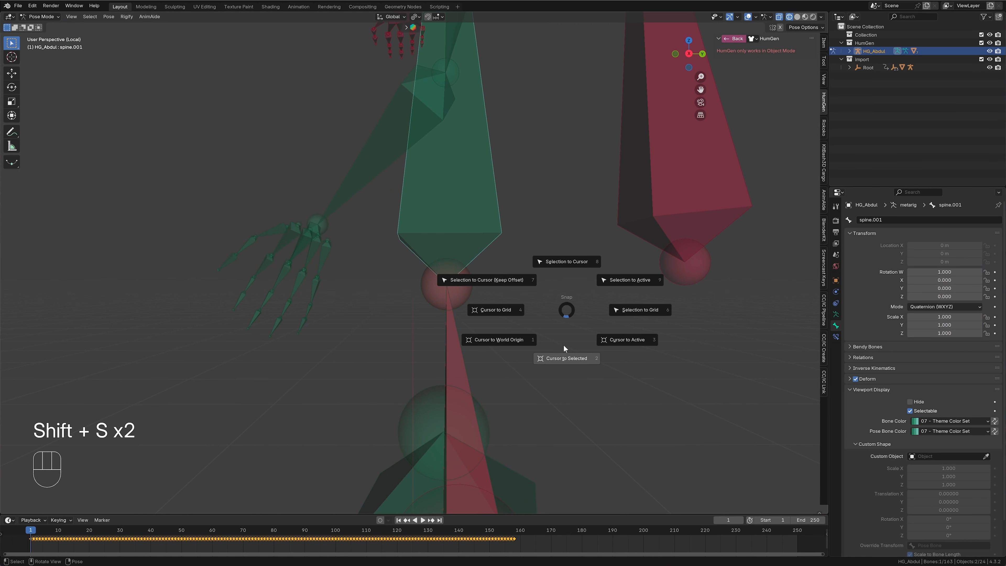
click(565, 358)
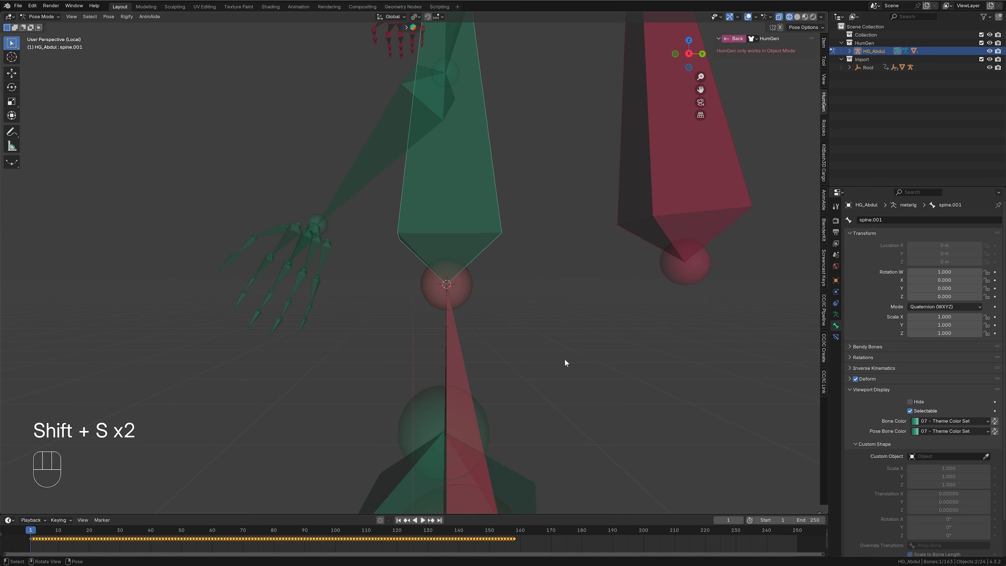
- Select the mocap armature's Spine1 bone and snap it to the 3D cursor at the base of spine.001
click(697, 190)
scroll(635, 338, down, 5)
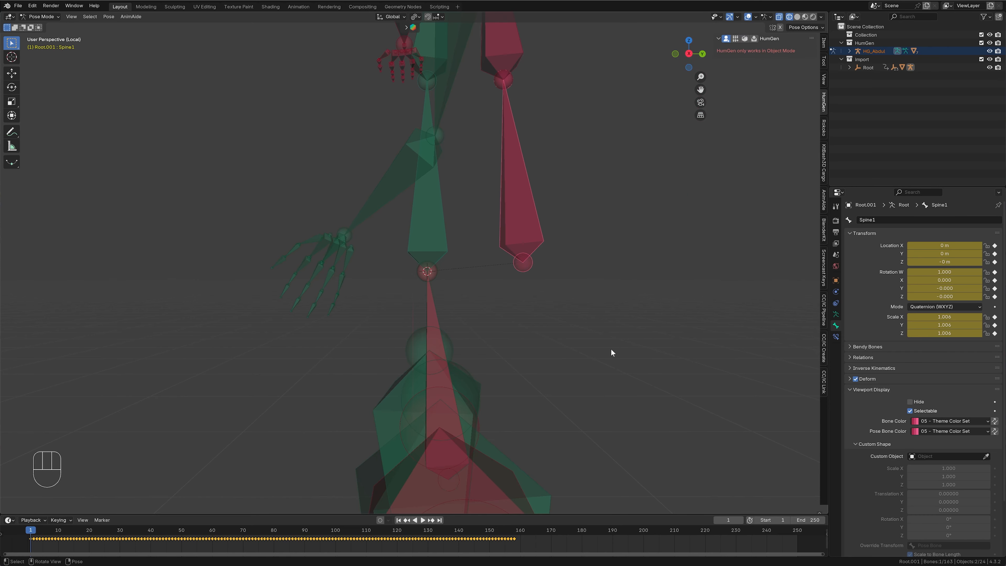
key(shift+s)
click(596, 297)
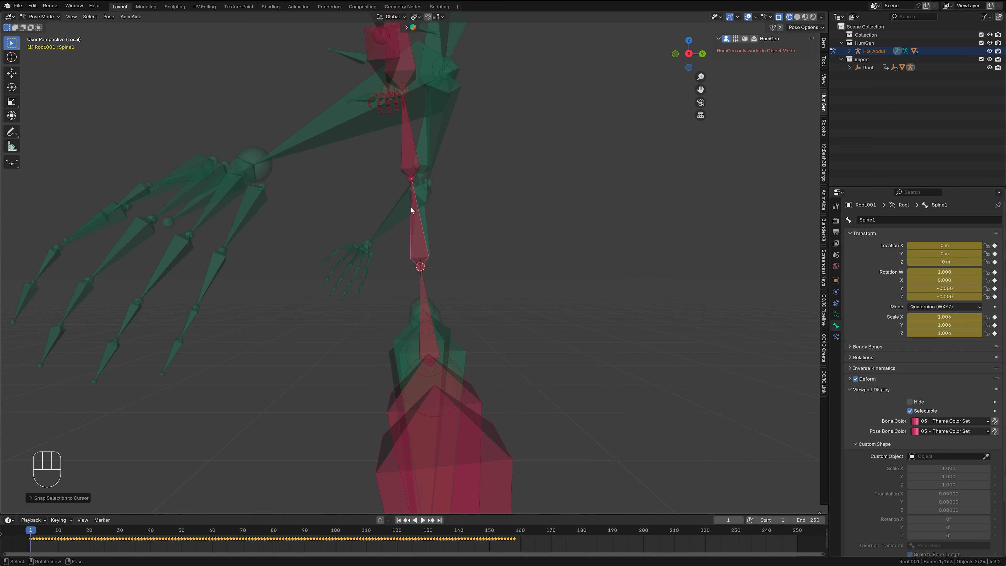
- Examine the mocap armature's spine chain bone by bone from Spine1 upward
middle_drag(492, 278, 531, 340)
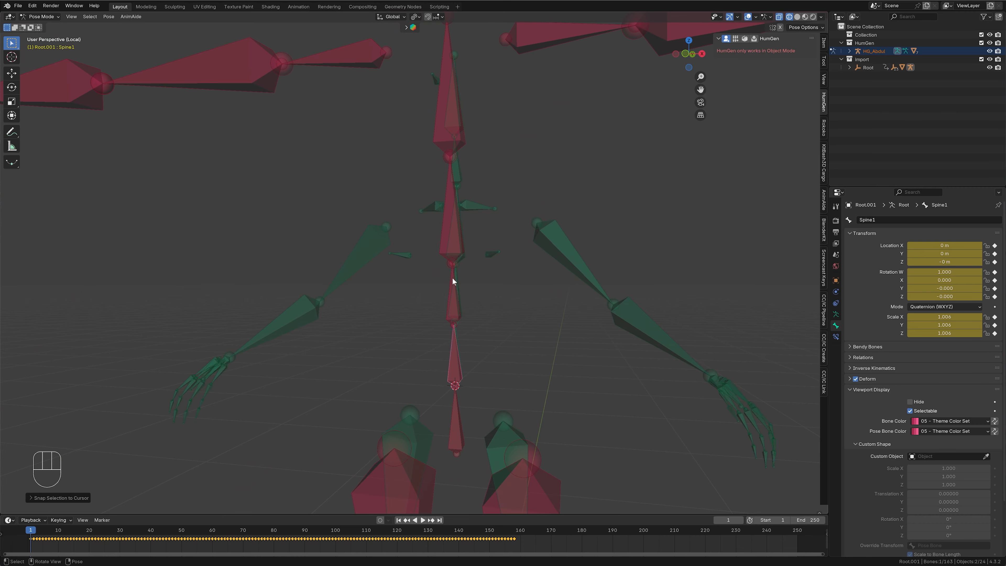
scroll(489, 302, down, 1)
click(447, 343)
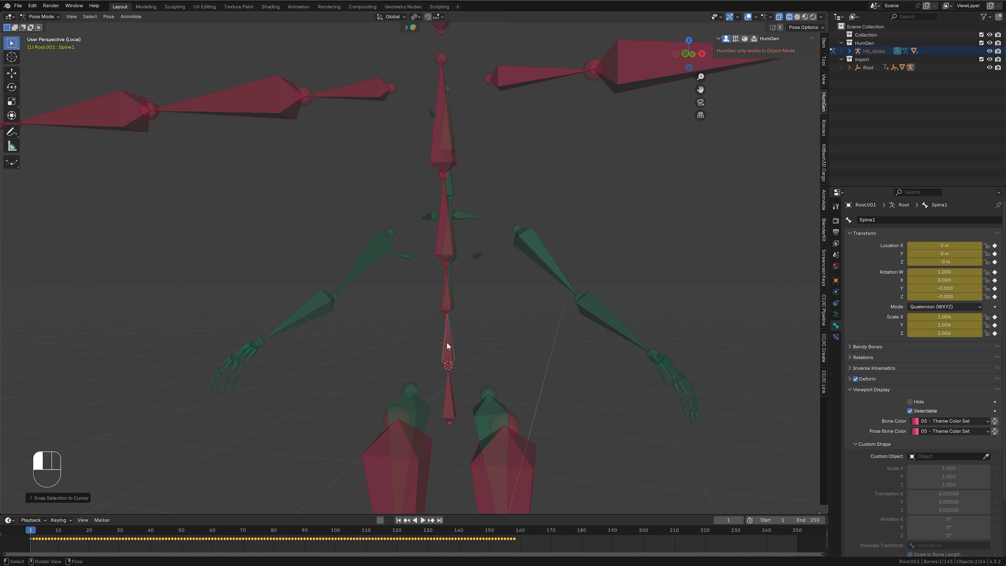
click(447, 343)
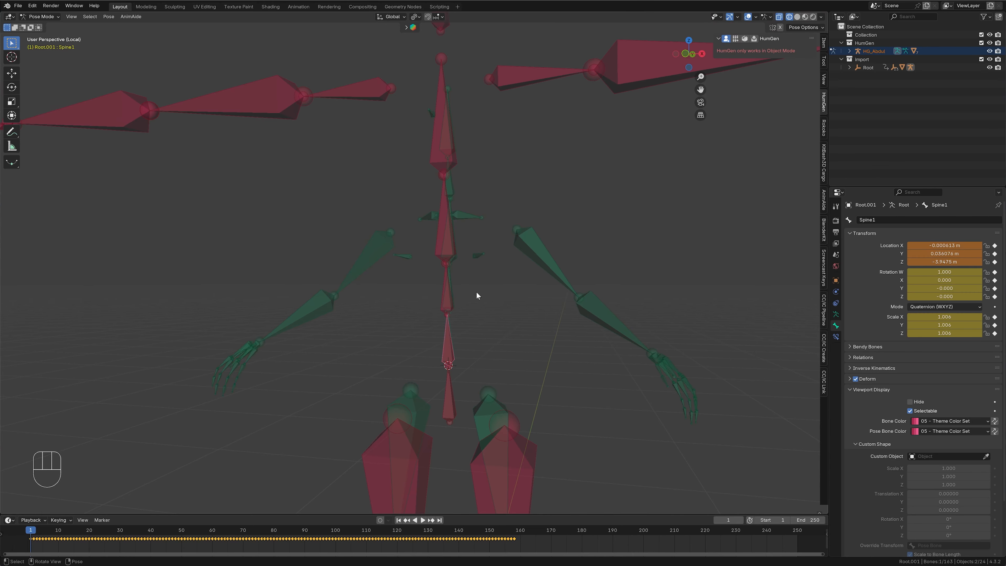
click(444, 272)
click(439, 238)
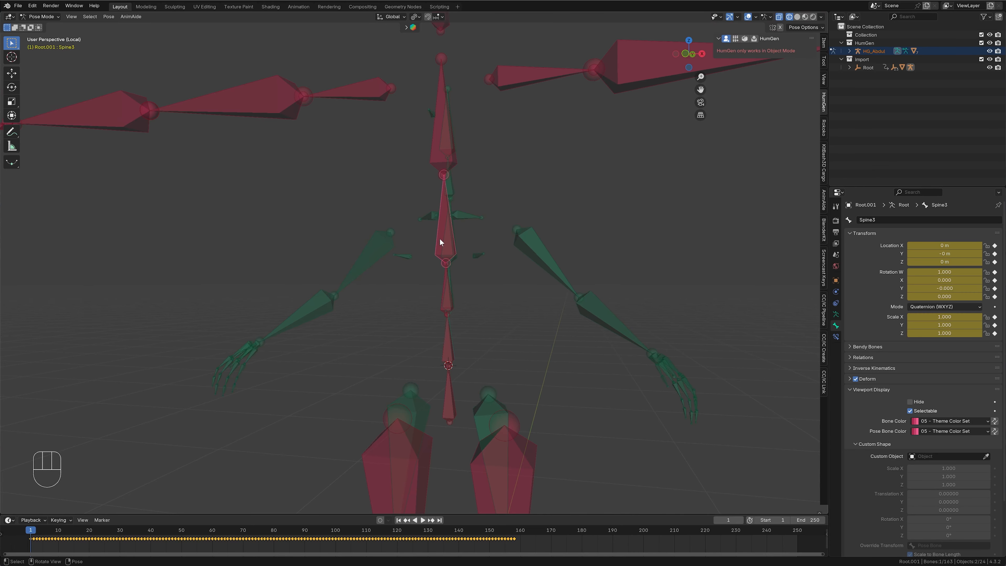
click(434, 150)
- Examine the human armature's spine bones from spine up to spine.003 and compare them with the mocap Spine2 bone
shift+middle_drag(588, 267, 476, 363)
click(456, 410)
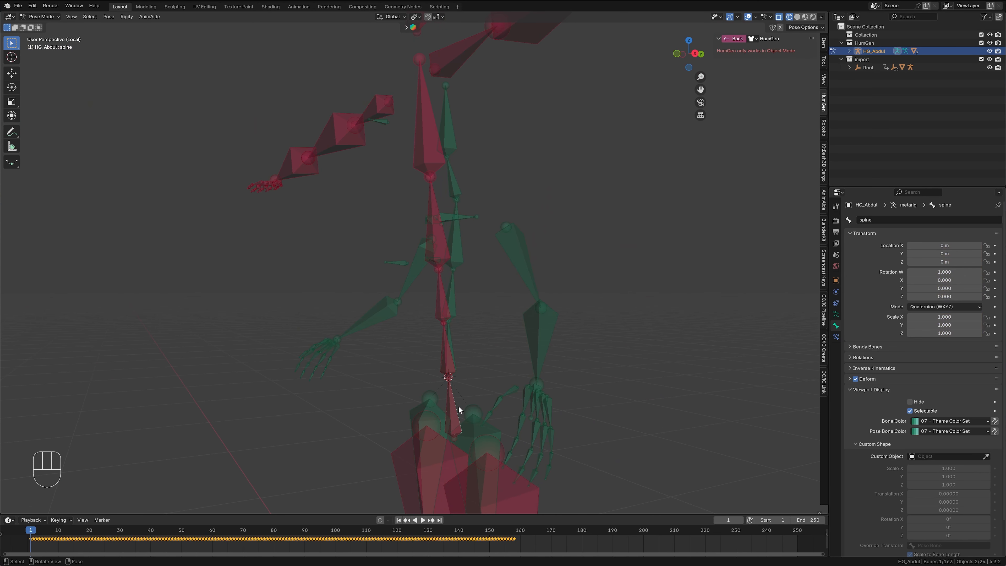
click(450, 336)
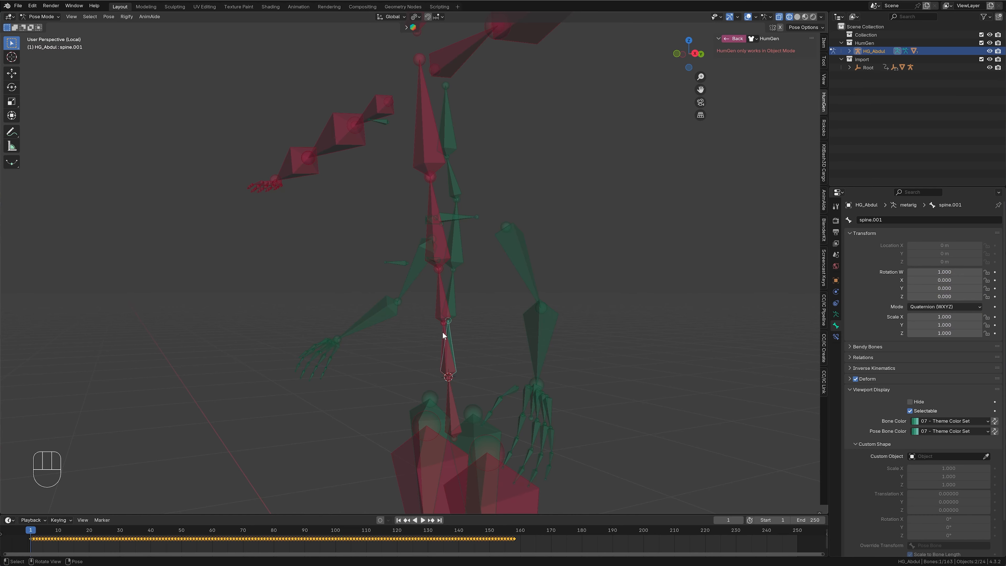
click(453, 298)
click(458, 244)
middle_drag(612, 372, 586, 375)
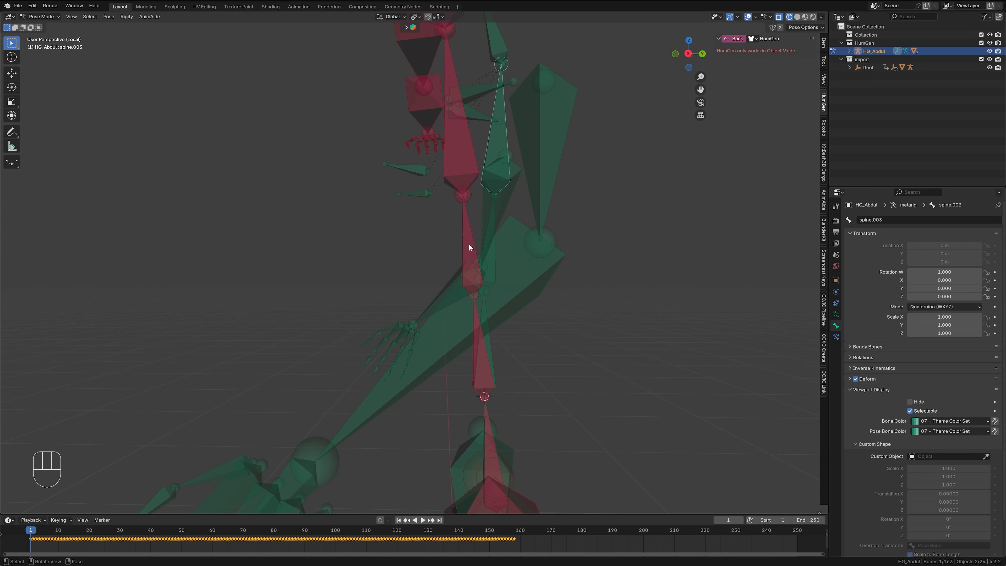
middle_drag(469, 243, 603, 372)
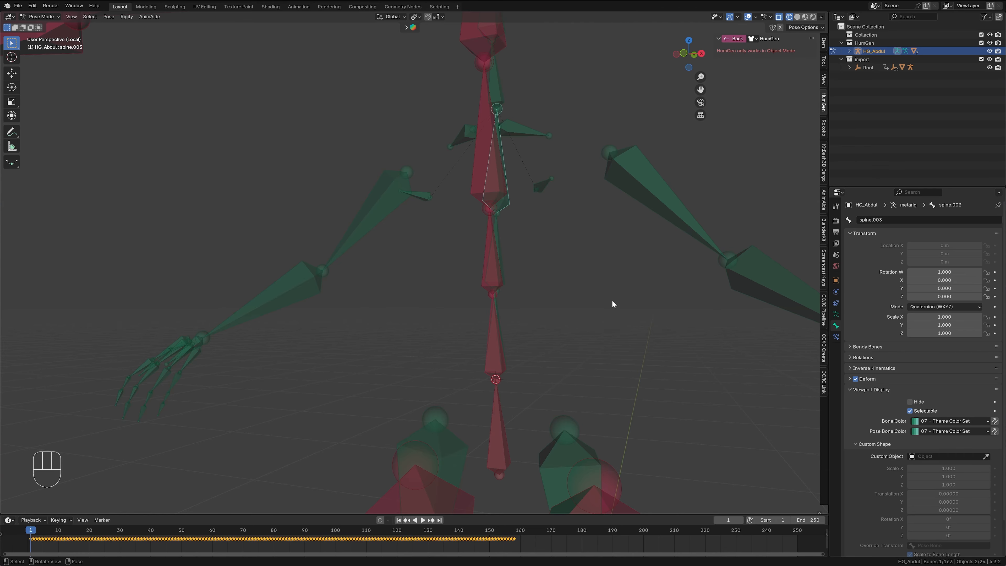
click(490, 249)
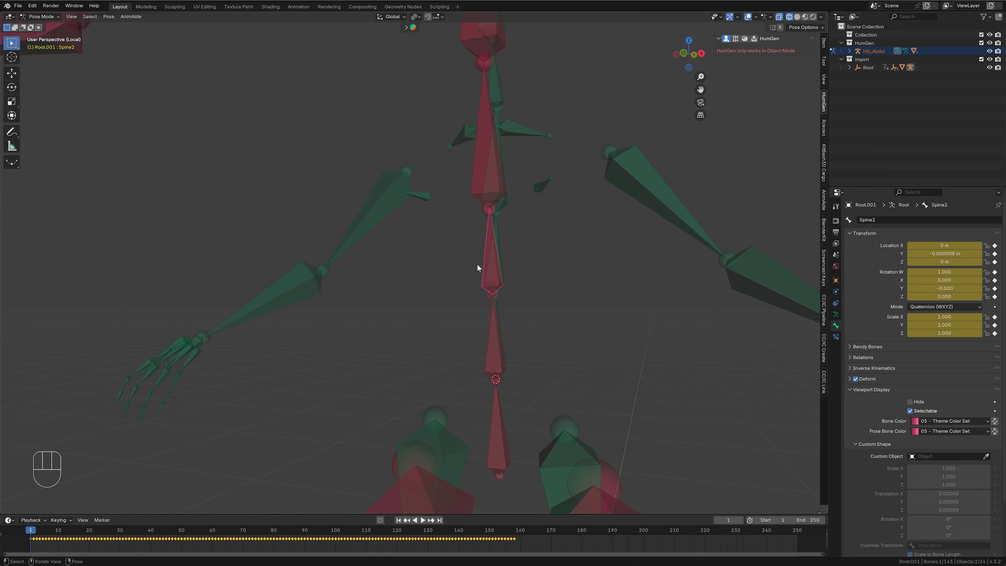
- Scale the mocap armature's Spine1 bone to about 0.527 in the side view so Spine1 and Spine2 together span the human spine.001 bone
click(491, 308)
click(492, 309)
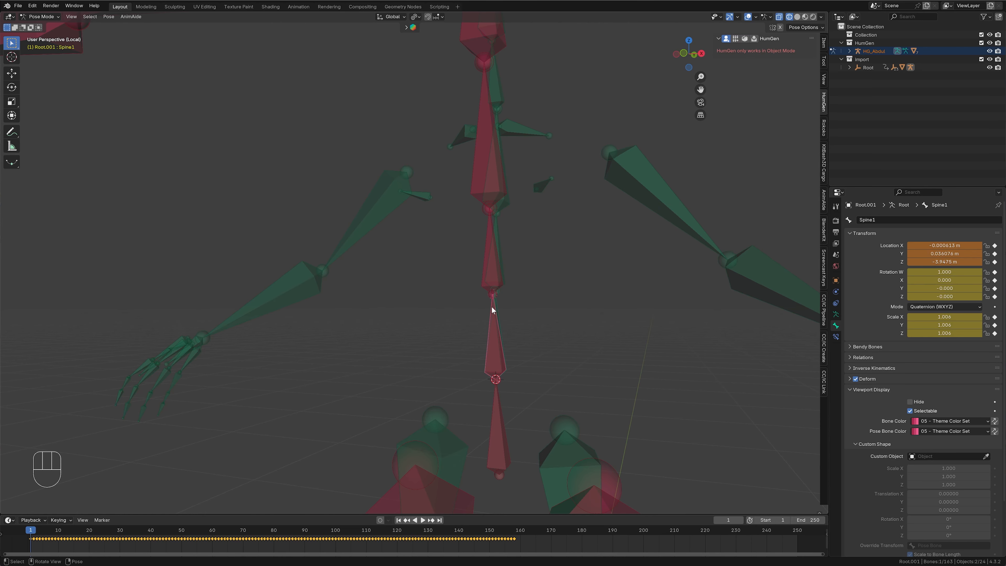
key(KP_3)
scroll(640, 374, up, 4)
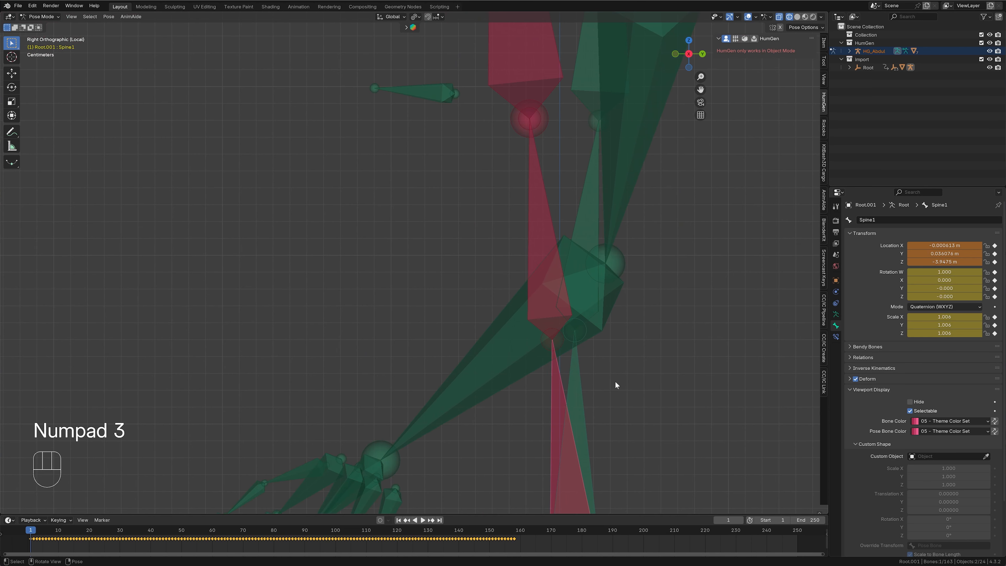
shift+middle_drag(618, 385, 598, 239)
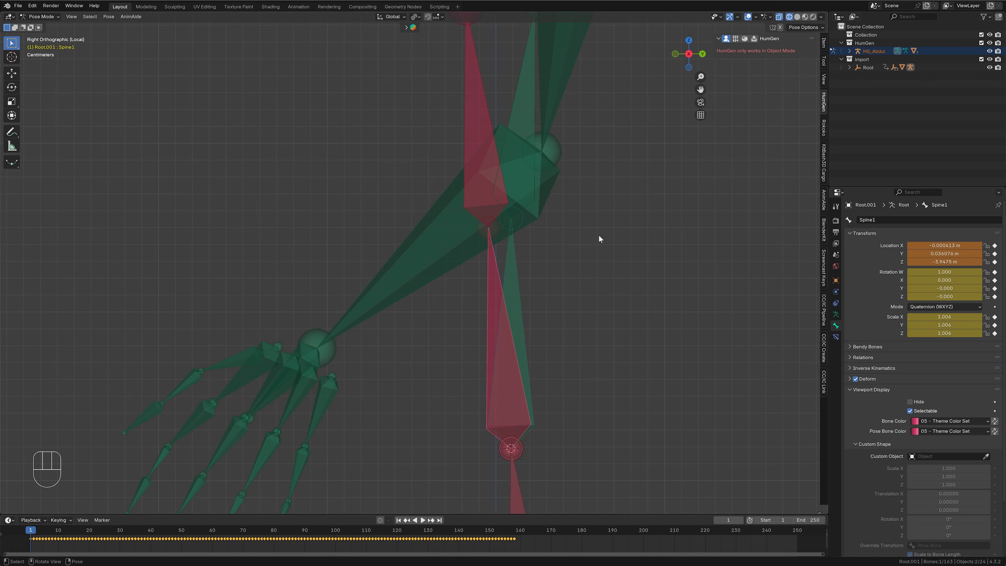
key(s)
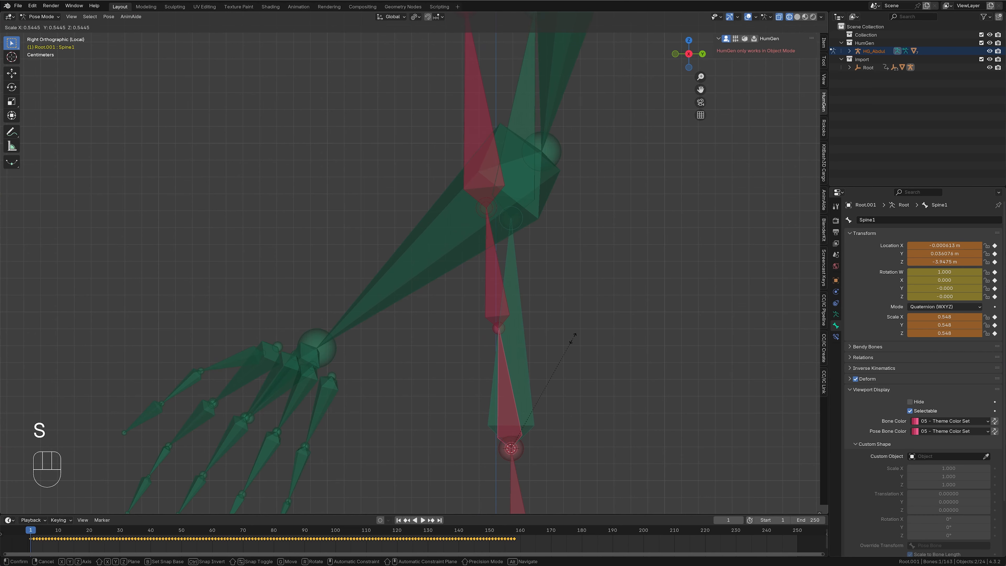
click(569, 340)
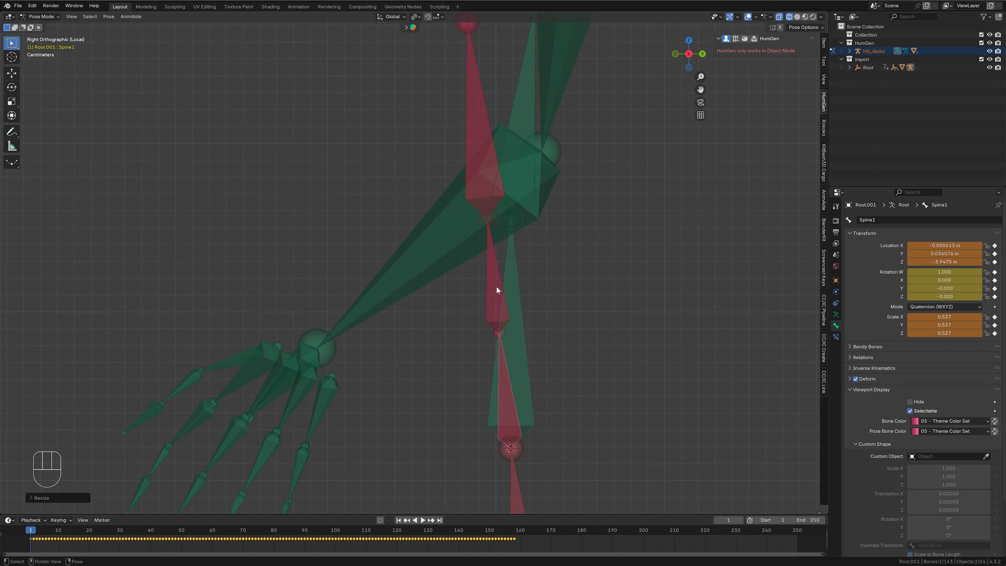
- Scale the mocap Spine1 bone to about 0.518 and rotate it in the side view to line up with the human spine.001 bone
click(516, 293)
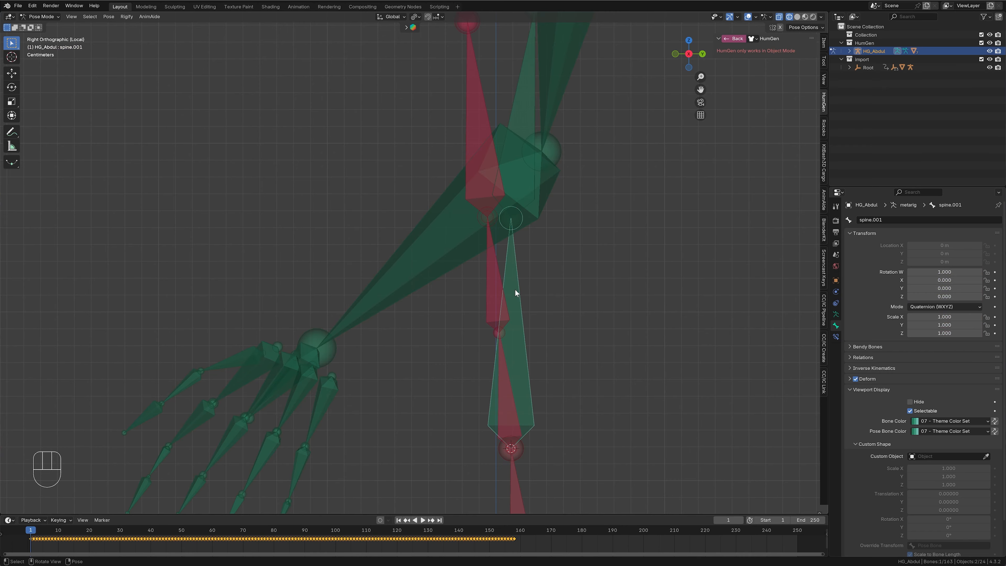
click(494, 277)
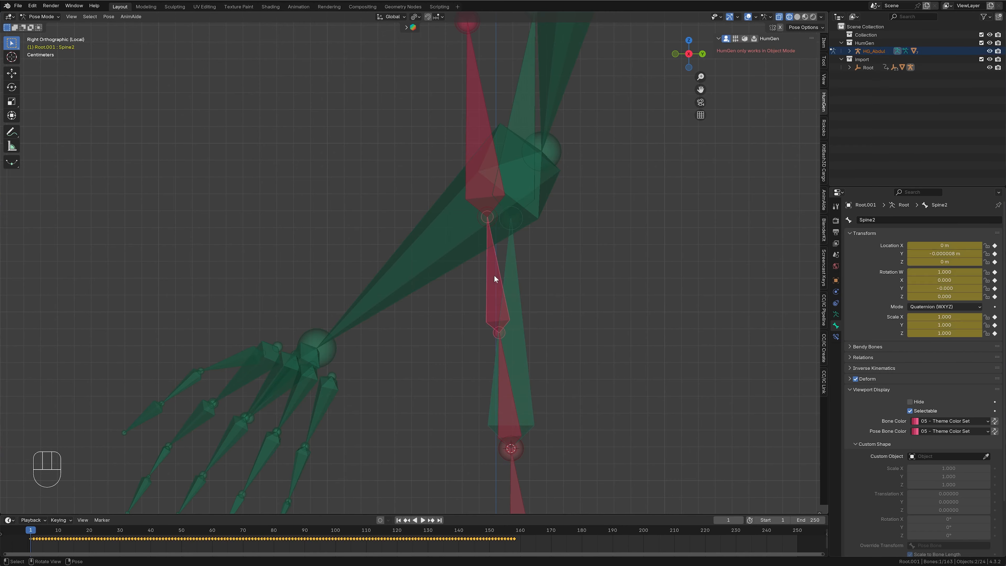
click(505, 393)
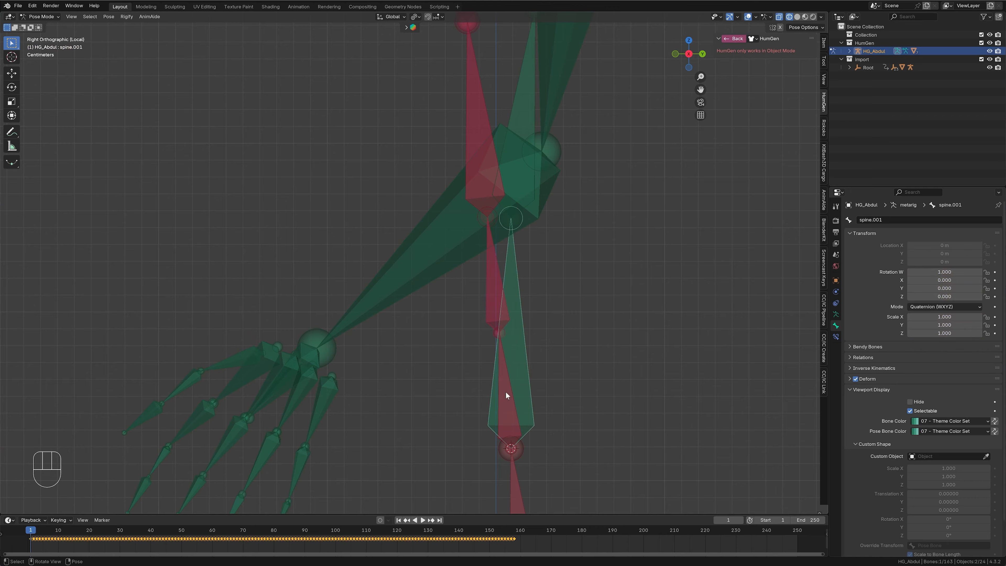
key(s)
click(622, 296)
key(r)
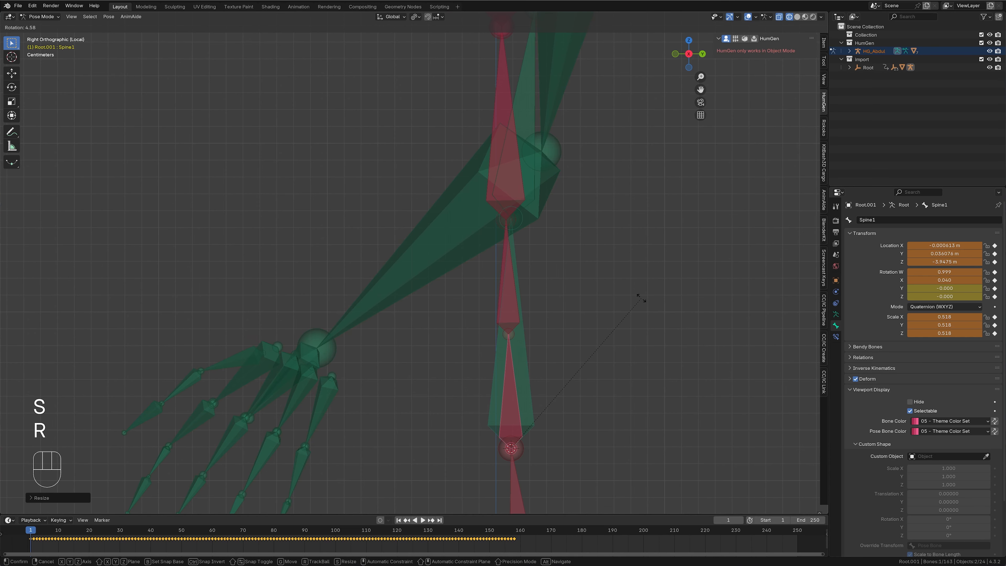
click(645, 301)
- Fine-tune Spine1's scale to about 0.522 and its rotation so the tip of Spine2 meets the tip of spine.001
scroll(577, 254, up, 2)
shift+middle_drag(577, 254, 587, 329)
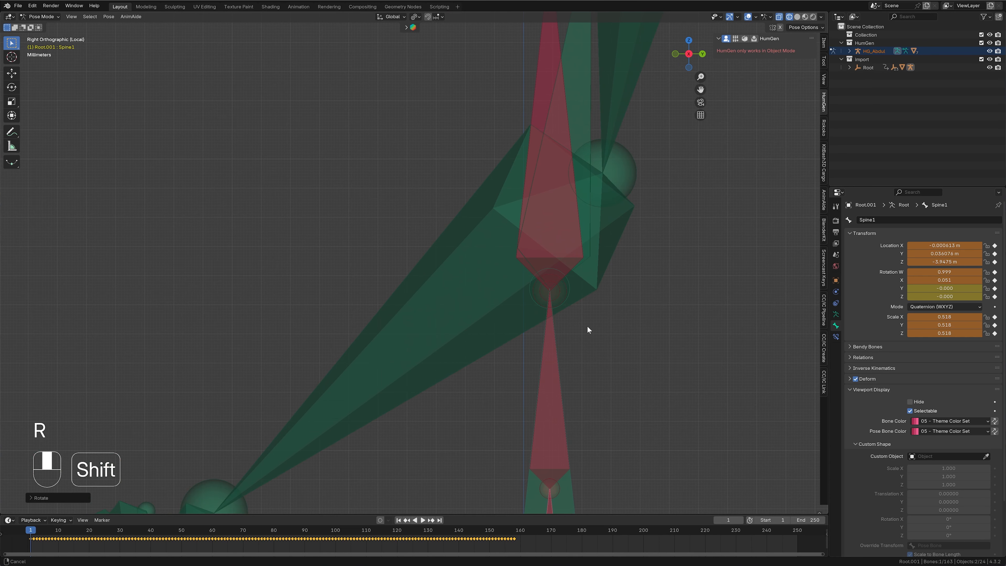
scroll(587, 326, up, 3)
shift+middle_drag(712, 324, 547, 354)
scroll(546, 354, up, 4)
shift+middle_drag(706, 460, 638, 430)
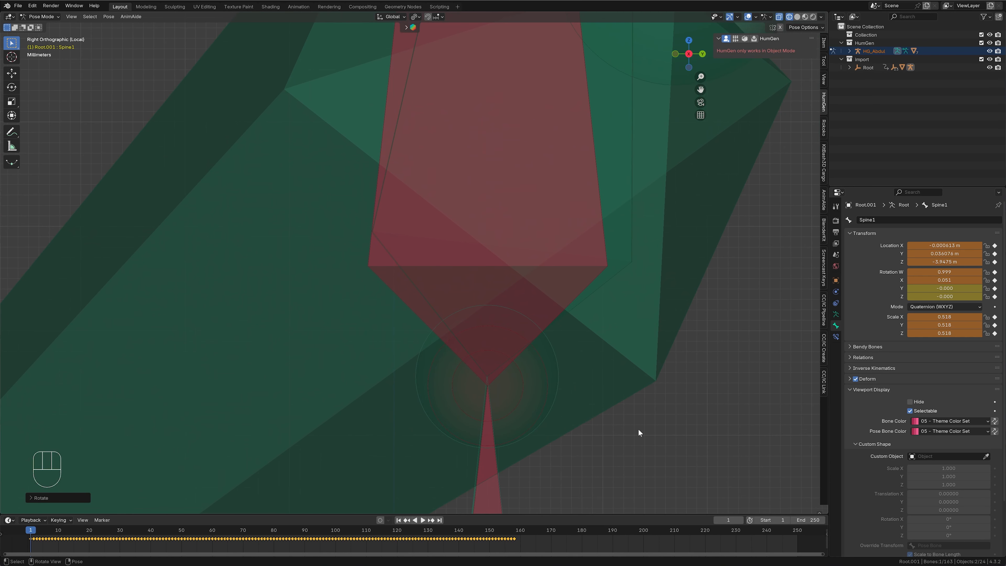
key(s)
click(632, 419)
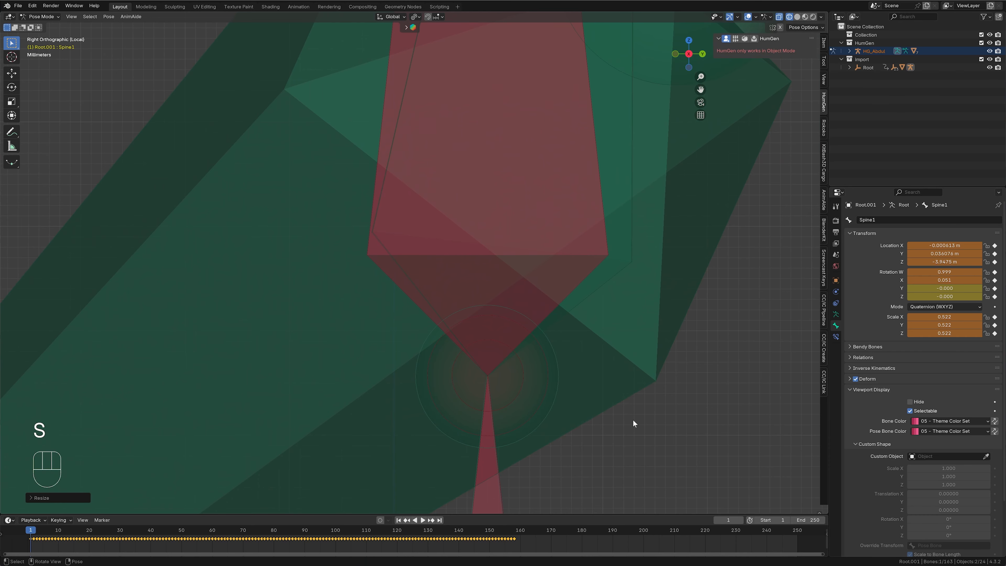
key(r)
click(612, 416)
- Examine from the front how the mocap Spine1 and Spine2 bones line up with the human spine.001 bone
key(KP_1)
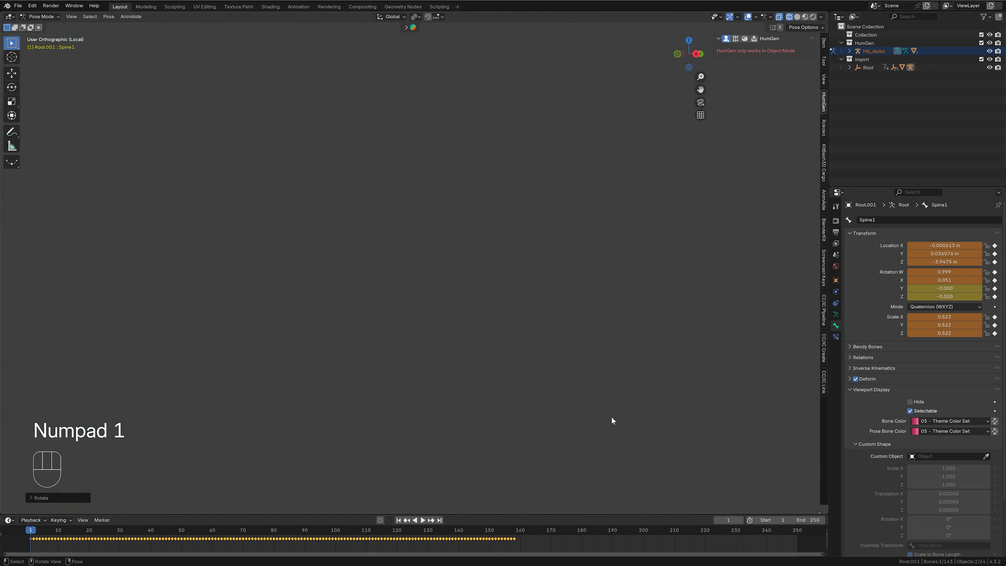
key(KP_Decimal)
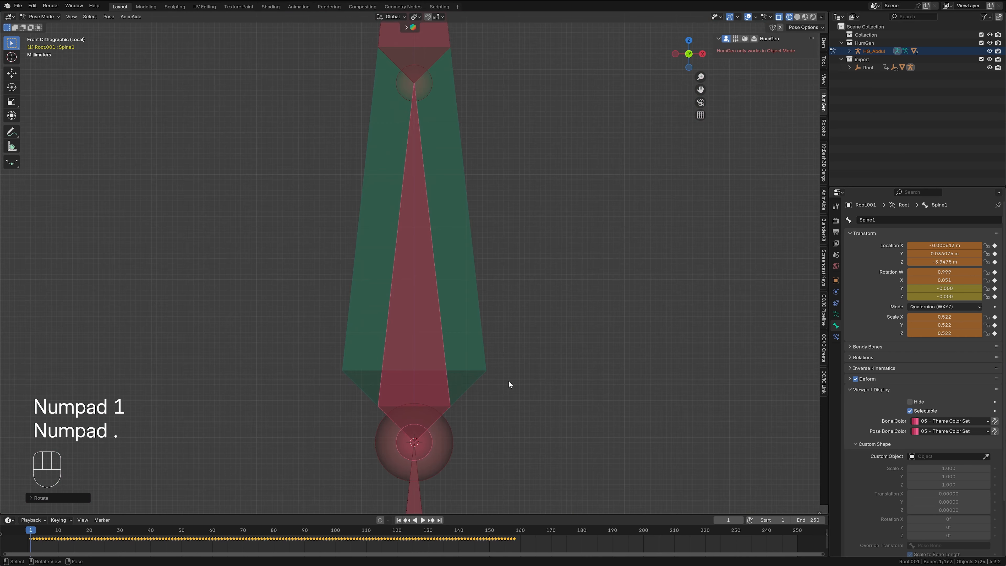
scroll(538, 301, down, 5)
shift+middle_drag(539, 335, 487, 249)
scroll(475, 341, up, 6)
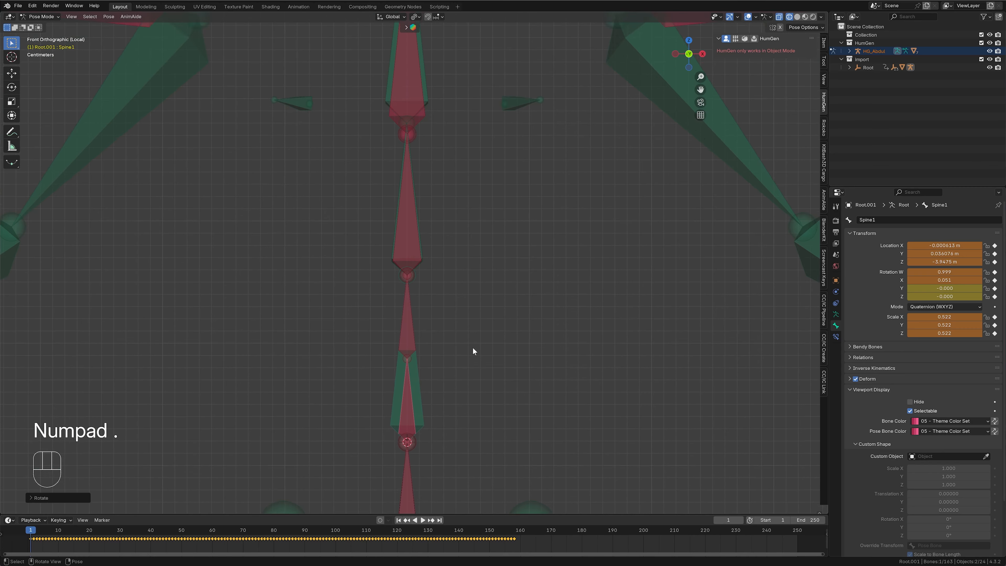
scroll(467, 348, up, 4)
shift+middle_drag(460, 375, 524, 235)
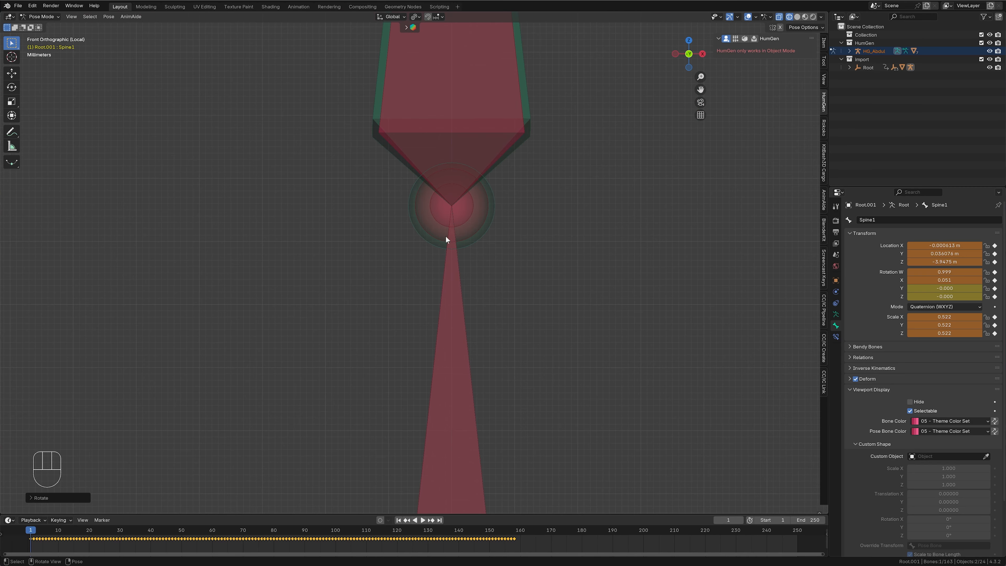
shift+middle_drag(546, 363, 573, 148)
scroll(572, 317, down, 6)
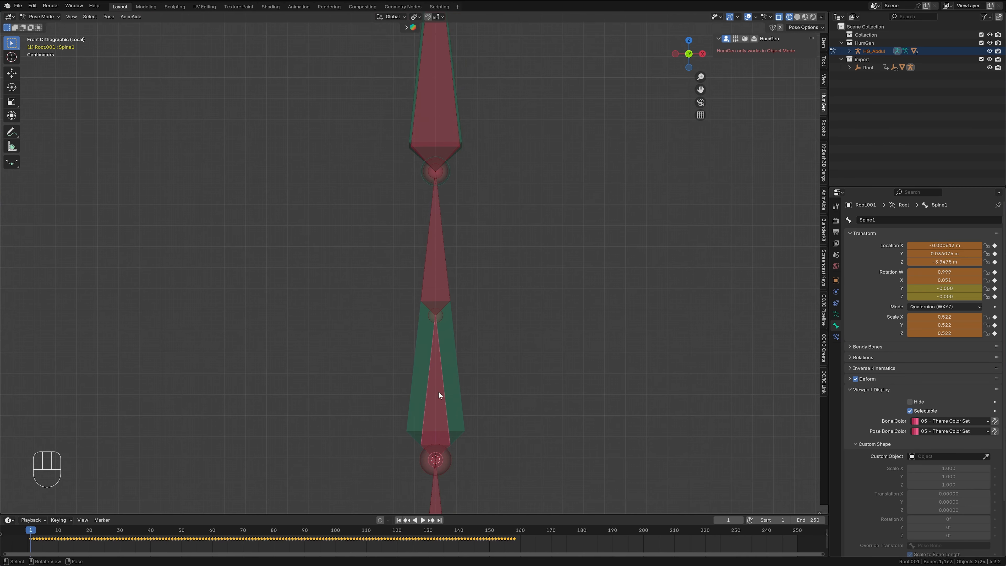
click(451, 352)
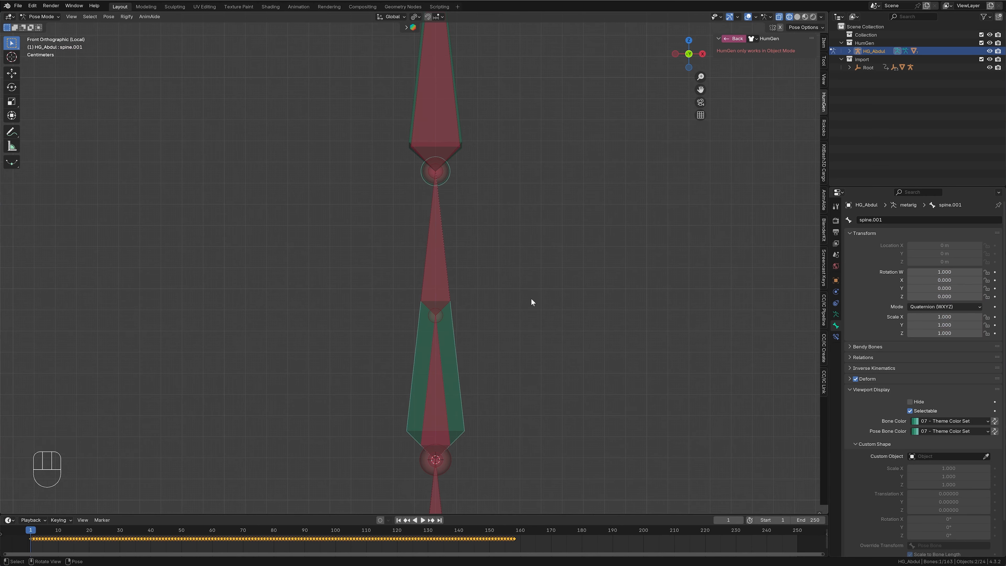
middle_drag(615, 301, 487, 294)
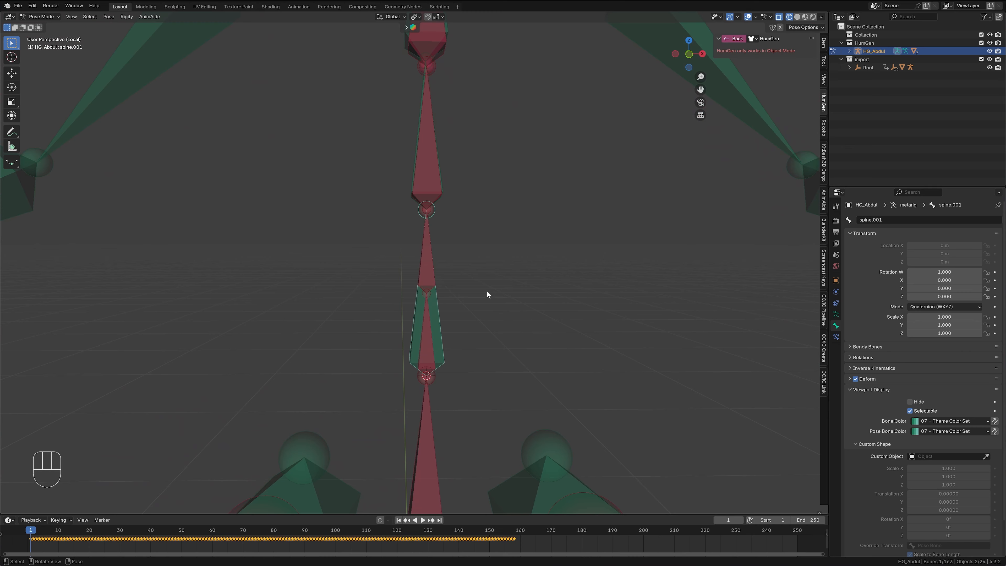
click(426, 275)
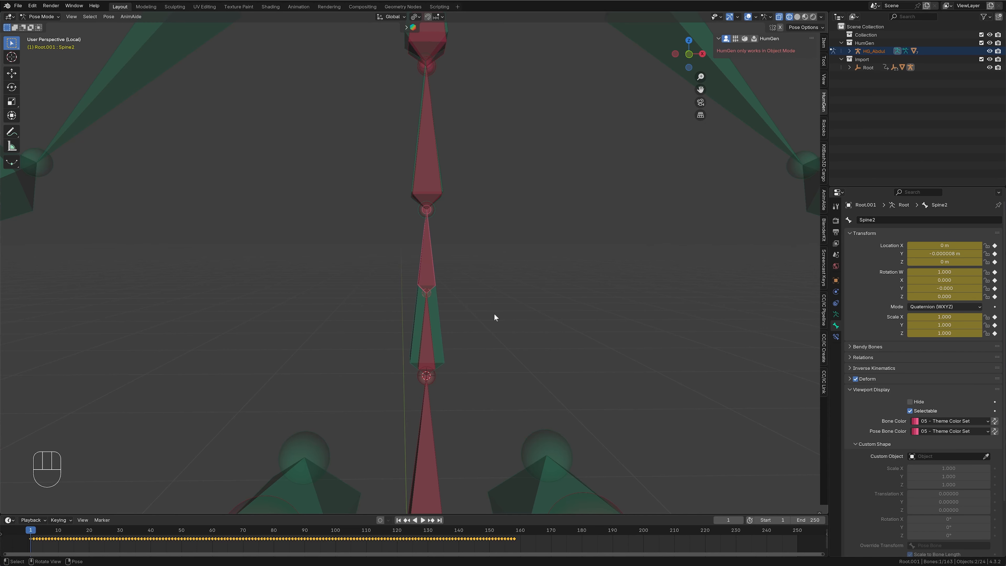
scroll(494, 316, down, 5)
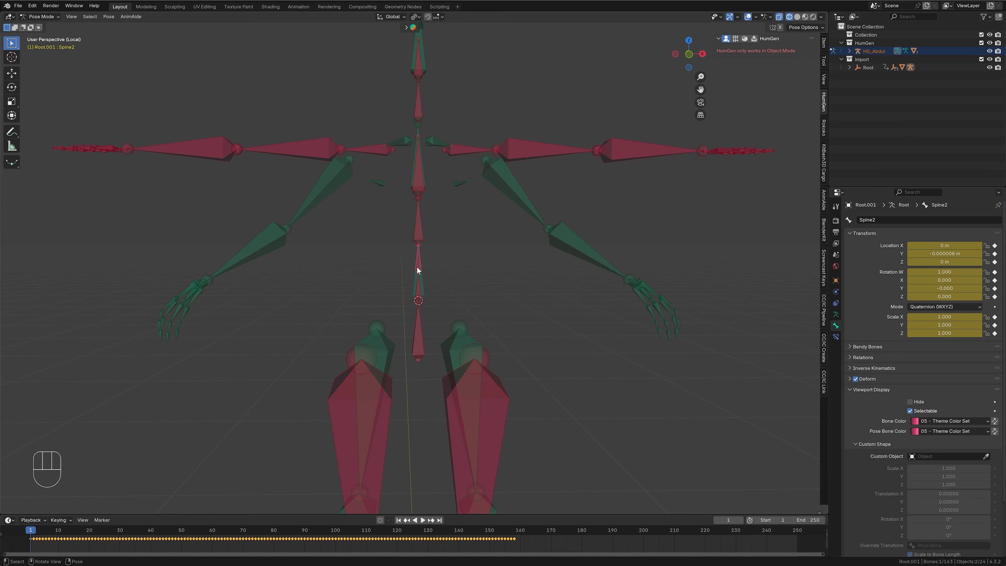
scroll(419, 266, up, 4)
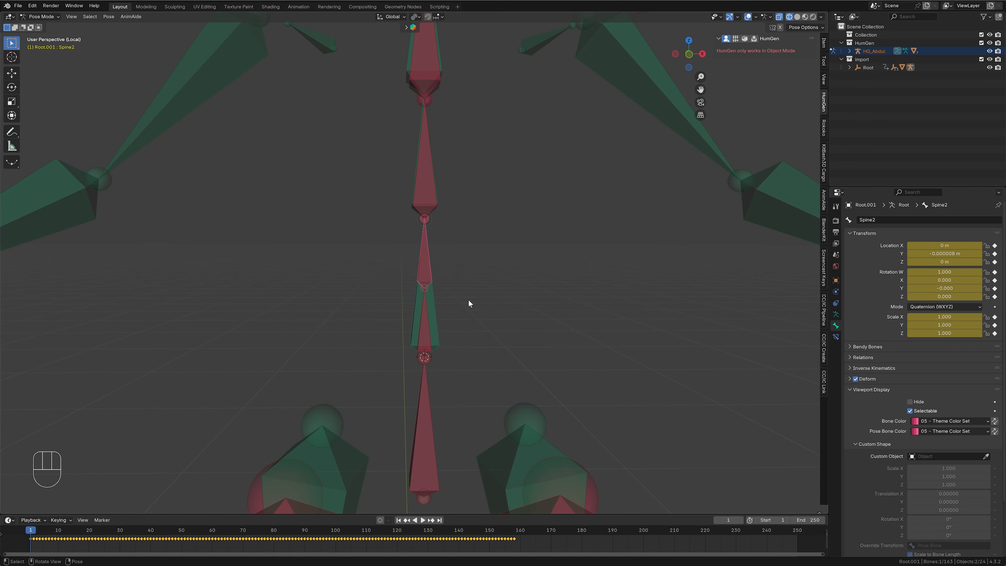
- Rotate the mocap Spine3 bone and scale it to about 1.079 to match the human spine bone beside it in side and front views
shift+middle_drag(468, 300, 478, 420)
click(428, 268)
key(shift+s)
key(KP_3)
key(r)
click(604, 323)
key(s)
click(606, 295)
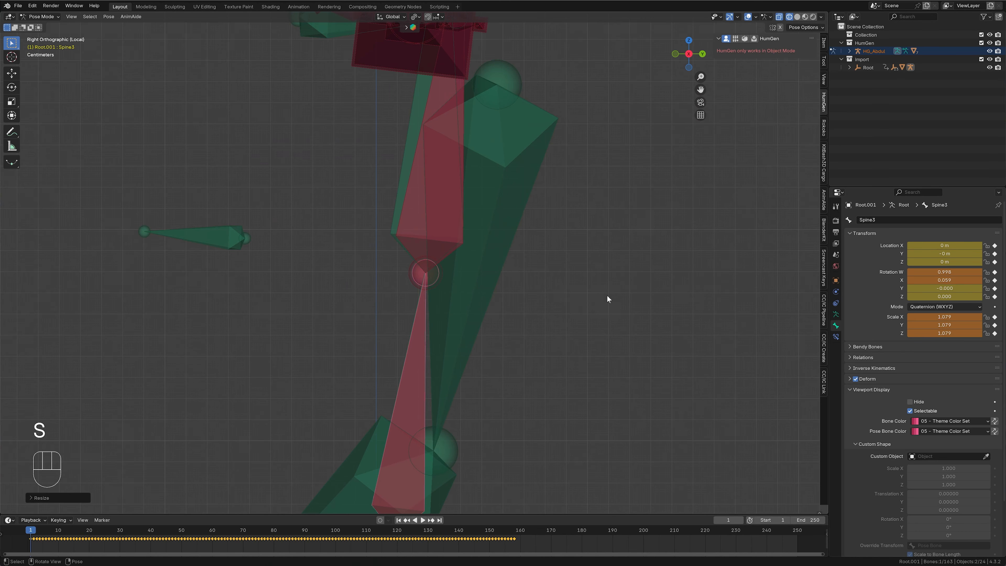
key(KP_1)
key(r)
click(548, 283)
- Rotate and scale the mocap Spine4 bone to match the human upper spine bone, working in the side and front views
click(519, 180)
key(KP_3)
key(r)
click(543, 261)
key(s)
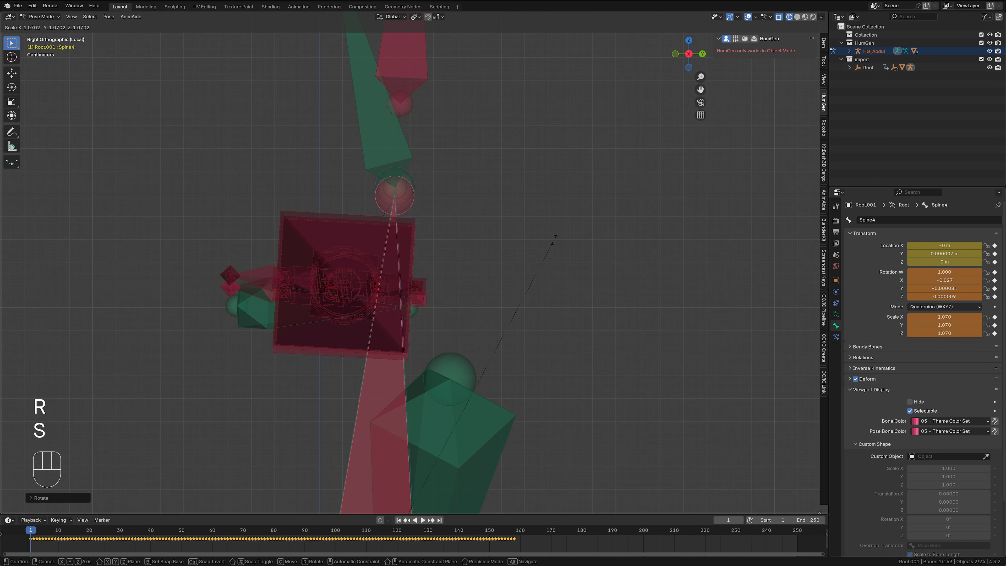
click(553, 239)
key(KP_1)
key(s)
click(517, 221)
- Snap the 3D cursor to the base of the human neck and snap the mocap Neck bone to the cursor
key(shift+s)
key(shift+s)
click(445, 49)
key(KP_Decimal)
key(KP_3)
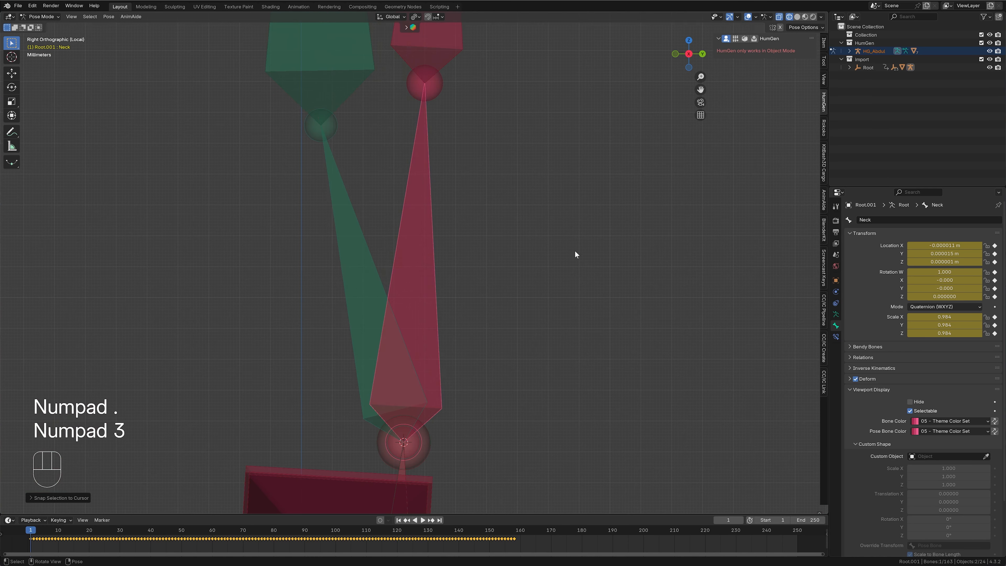
- Rotate the mocap Neck bone onto the human neck bone and scale it to about 0.896
key(r)
click(503, 218)
key(s)
click(502, 240)
key(KP_1)
shift+middle_drag(503, 139, 508, 272)
scroll(508, 273, up, 4)
key(KP_3)
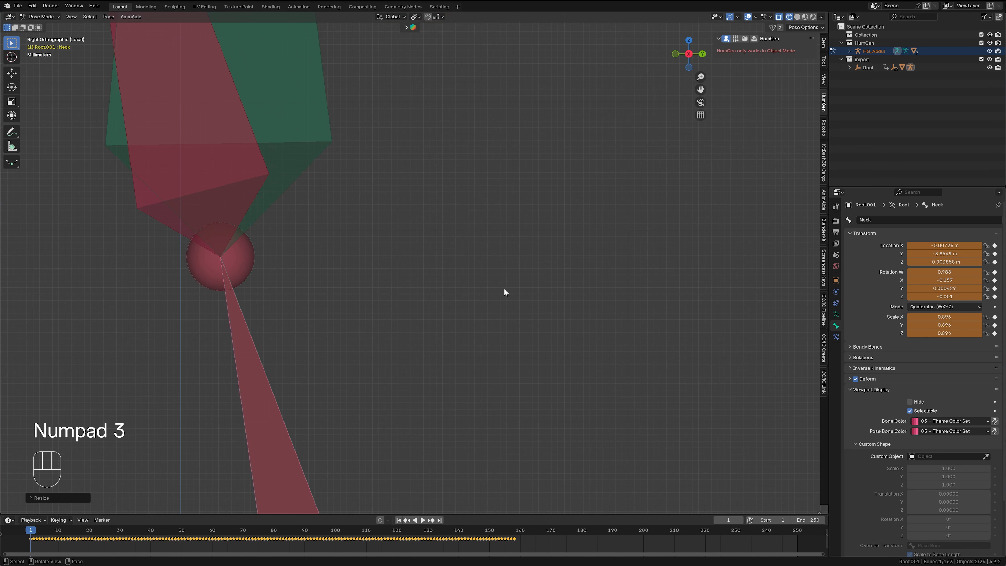
- Rotate the mocap Head bone in the side view and scale it to about 1.665 to match the human head bone
click(238, 166)
scroll(484, 249, down, 6)
key(r)
click(461, 293)
key(s)
click(448, 175)
scroll(471, 285, up, 10)
key(r)
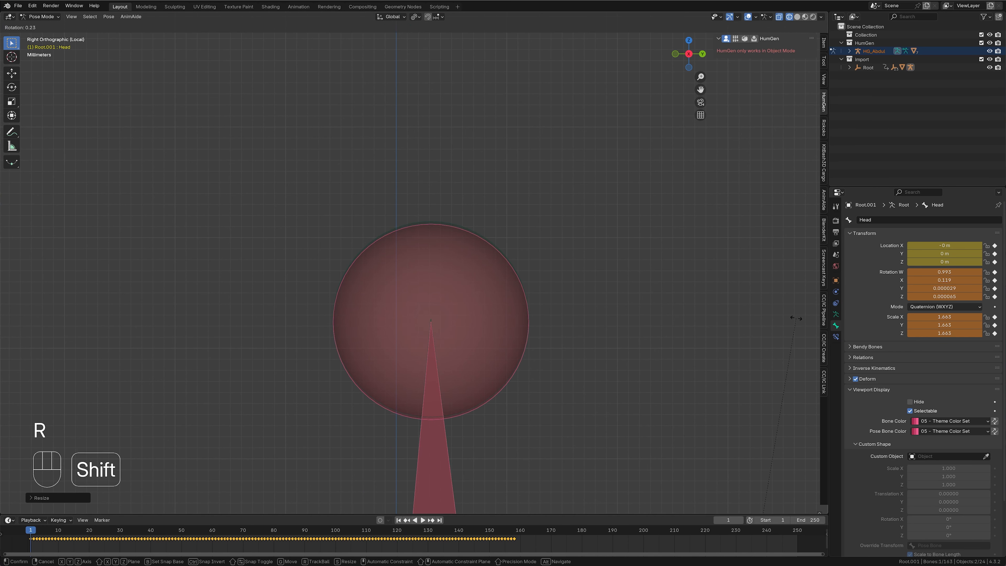
click(795, 318)
key(s)
click(786, 313)
- Set the transform orientation to Local and enable X-axis mirroring for posing the mocap armature
key(KP_1)
scroll(555, 313, down, 18)
shift+middle_drag(527, 500, 527, 299)
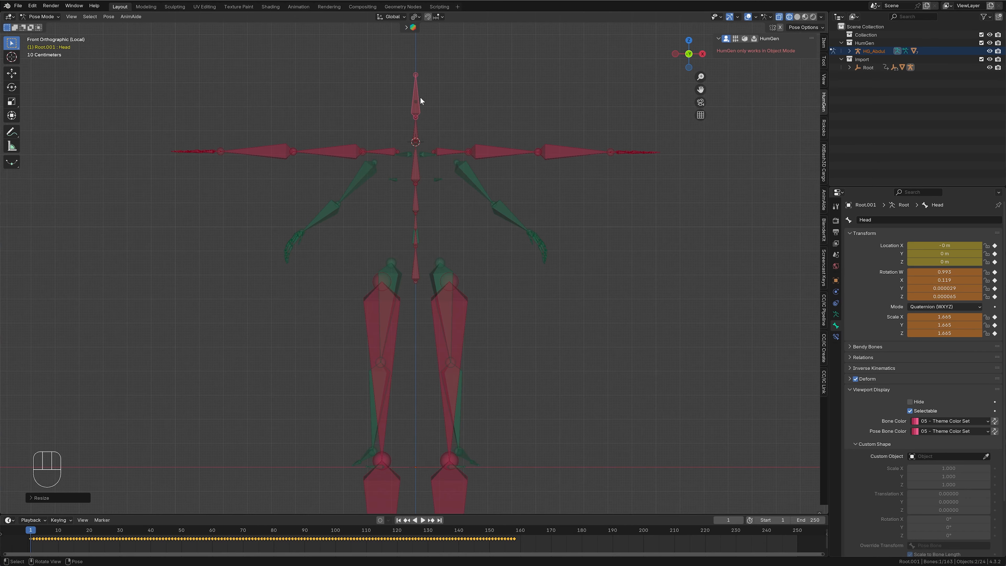
click(399, 17)
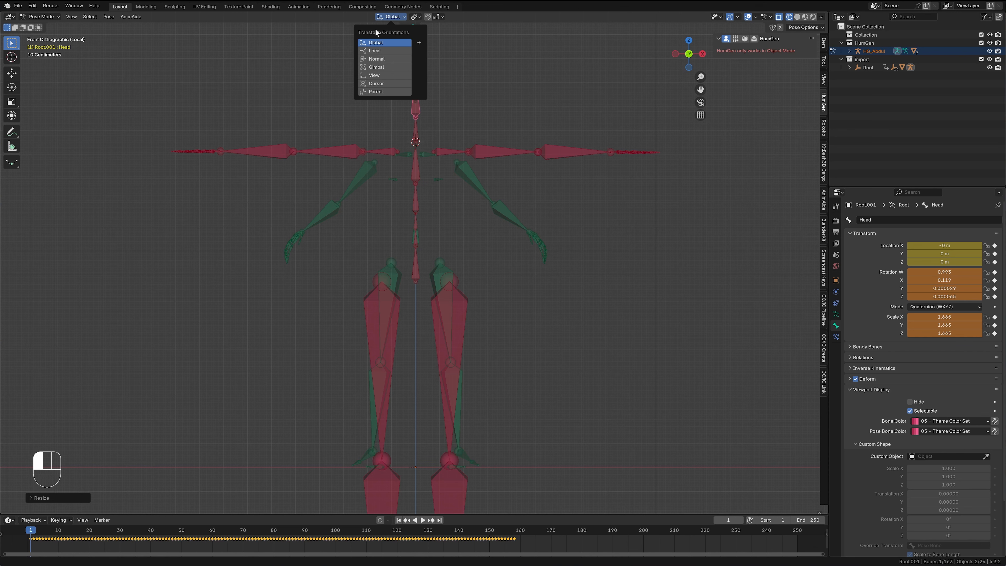
click(379, 51)
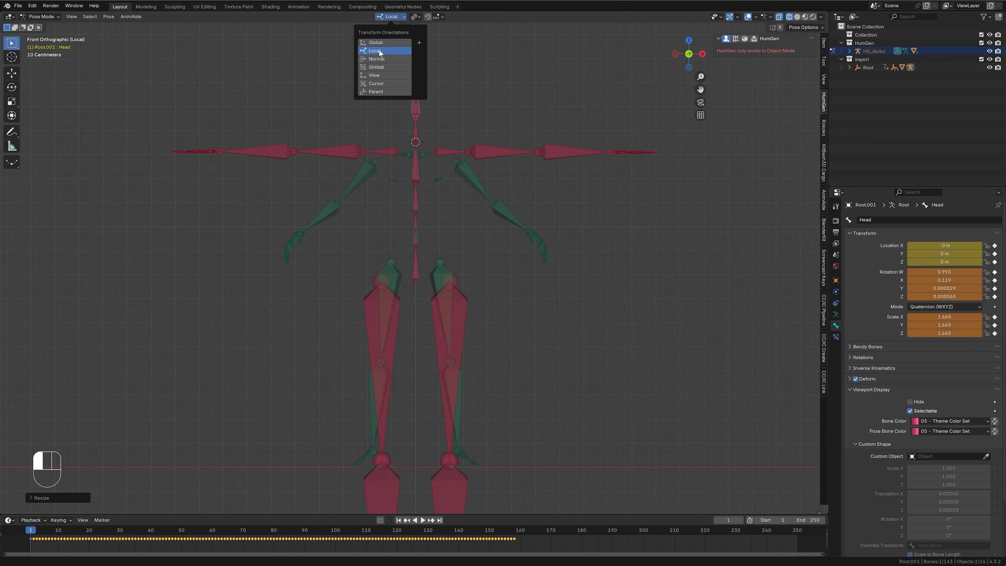
click(780, 27)
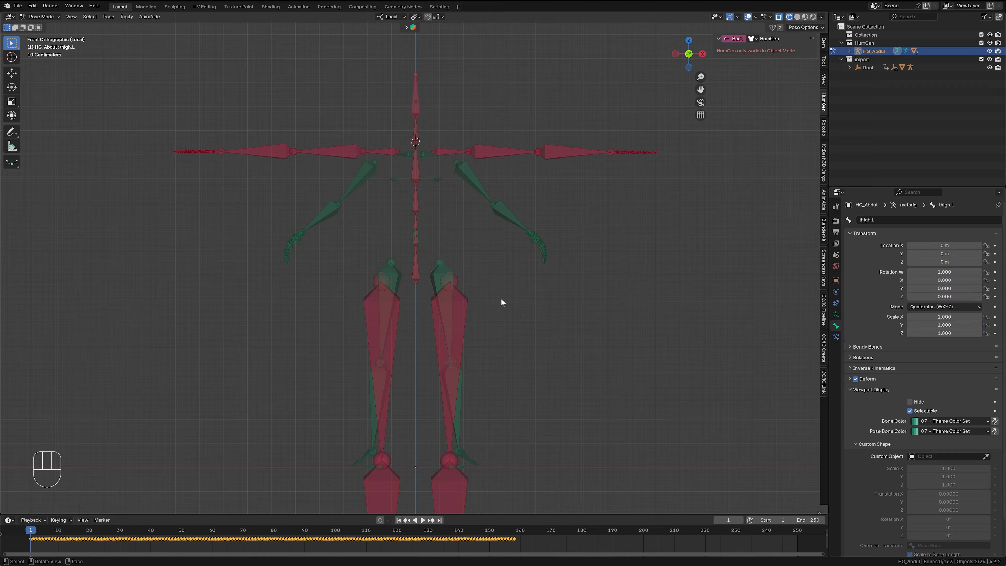
- Select the human armature's thigh.L bone and snap the 3D cursor to it
click(438, 271)
key(shift+s)
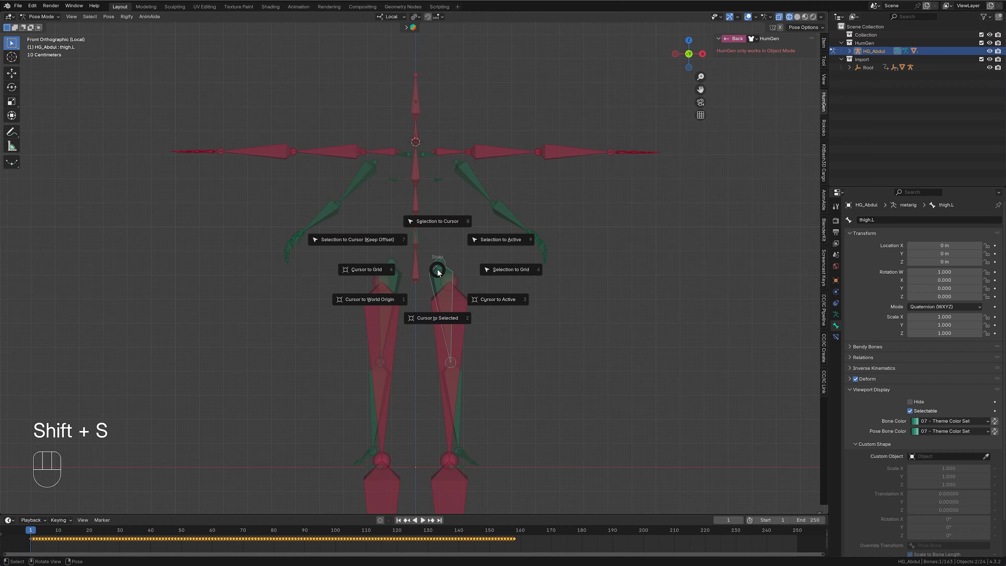
click(429, 318)
- Snap the mocap LeftThigh bone to the 3D cursor and rotate it to follow the human armature's left leg
click(464, 314)
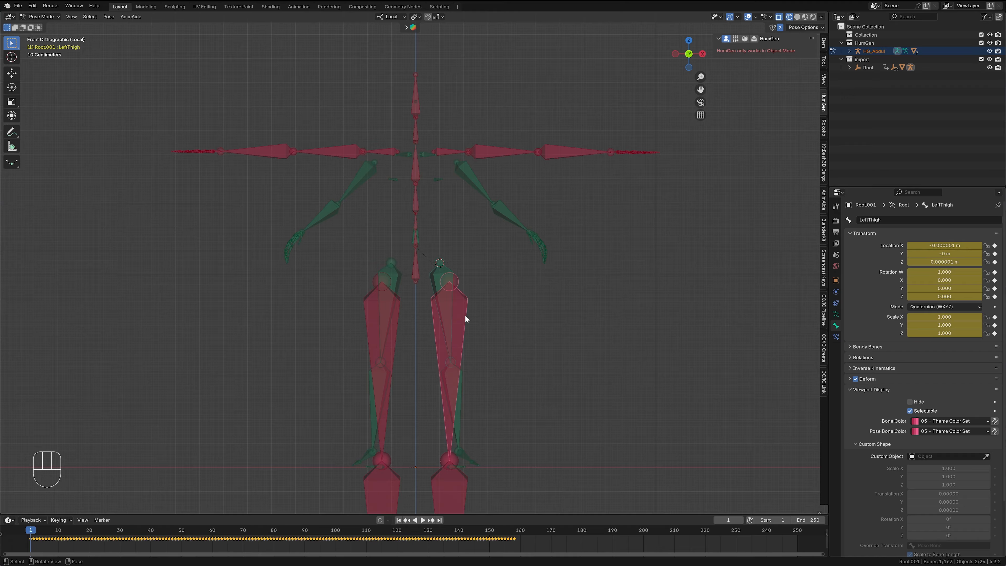
key(shift+s)
click(477, 268)
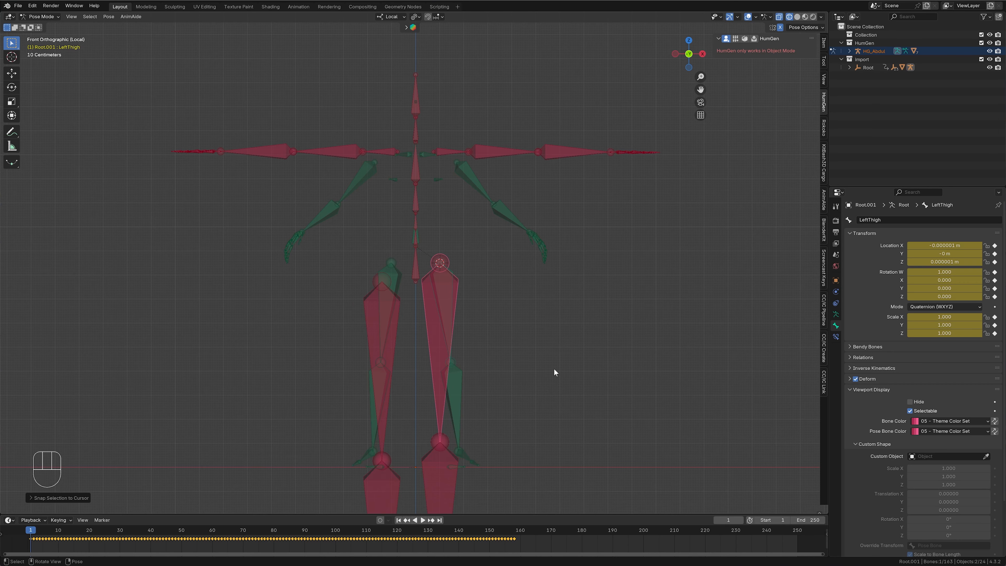
key(r)
click(569, 360)
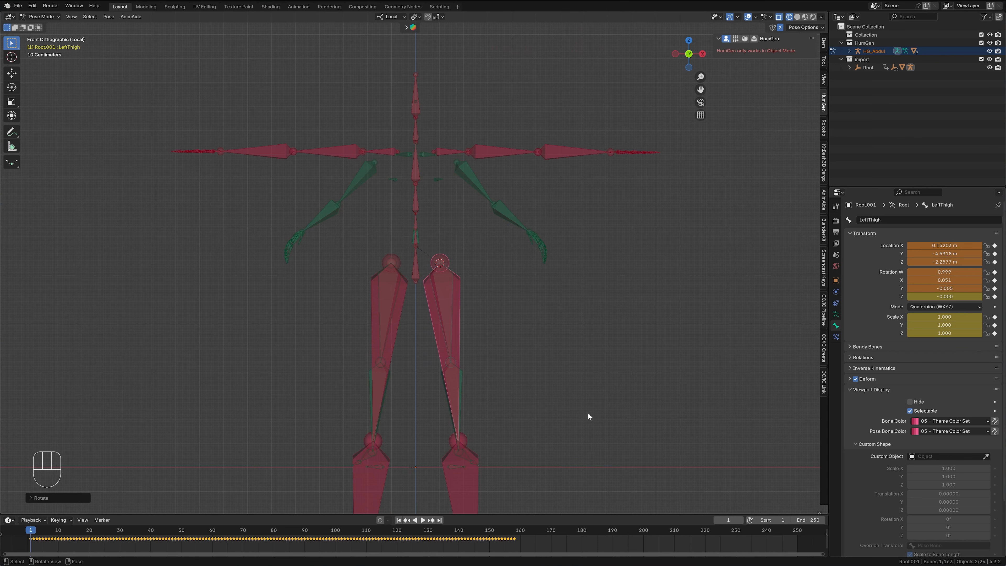
- Scale the mocap LeftThigh bone to about 0.556 to match the length of the human armature's left thigh bone
key(s)
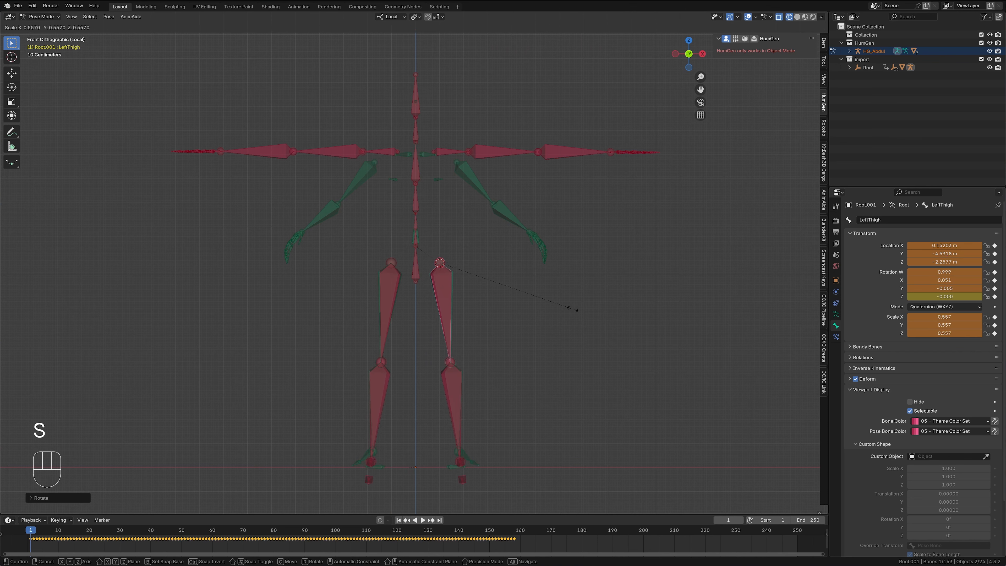
click(572, 308)
scroll(528, 414, up, 4)
shift+middle_drag(563, 418, 570, 323)
scroll(569, 323, up, 3)
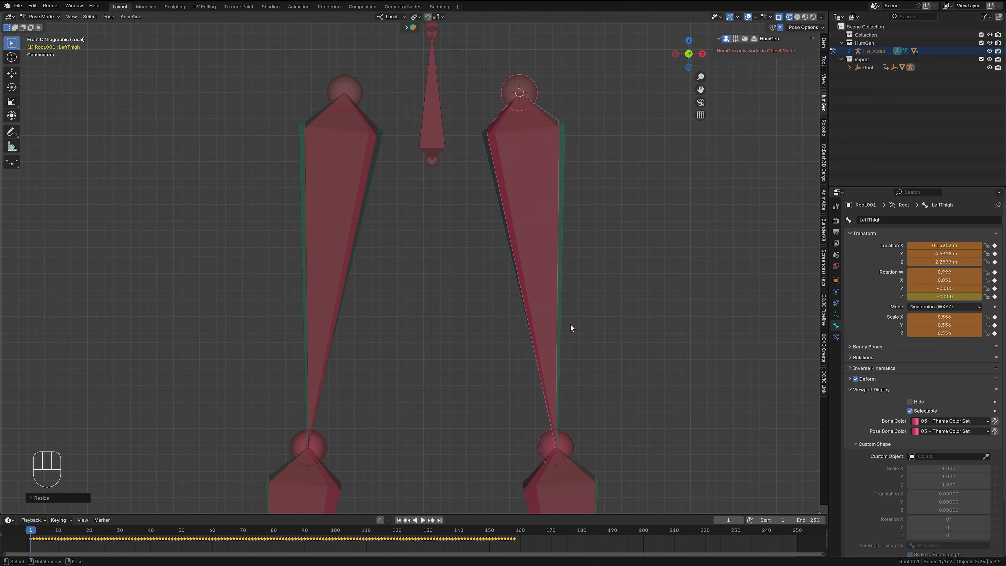
- Rotate the LeftThigh bone in the side and front views so its knee end meets the human armature's knee
key(KP_3)
key(r)
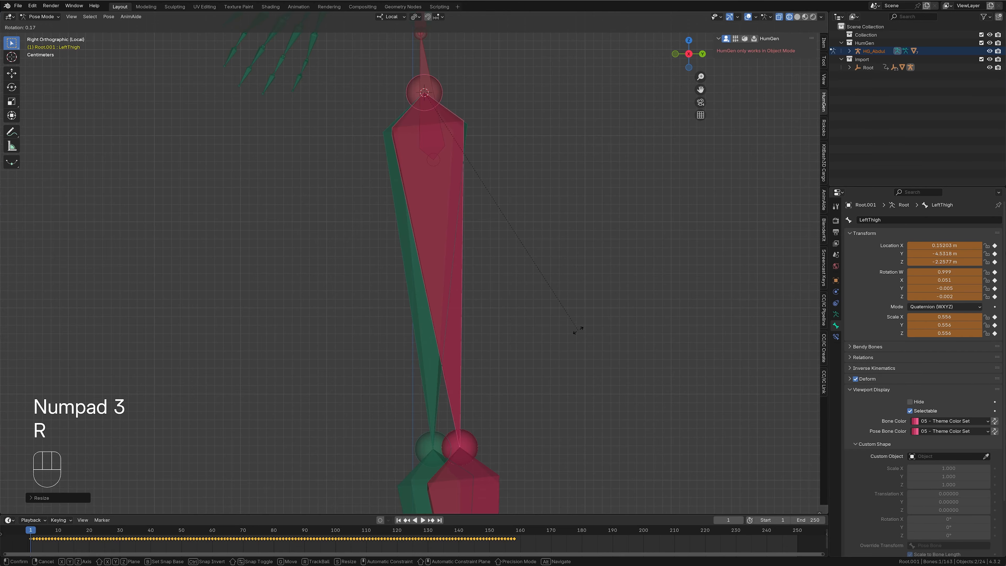
click(557, 335)
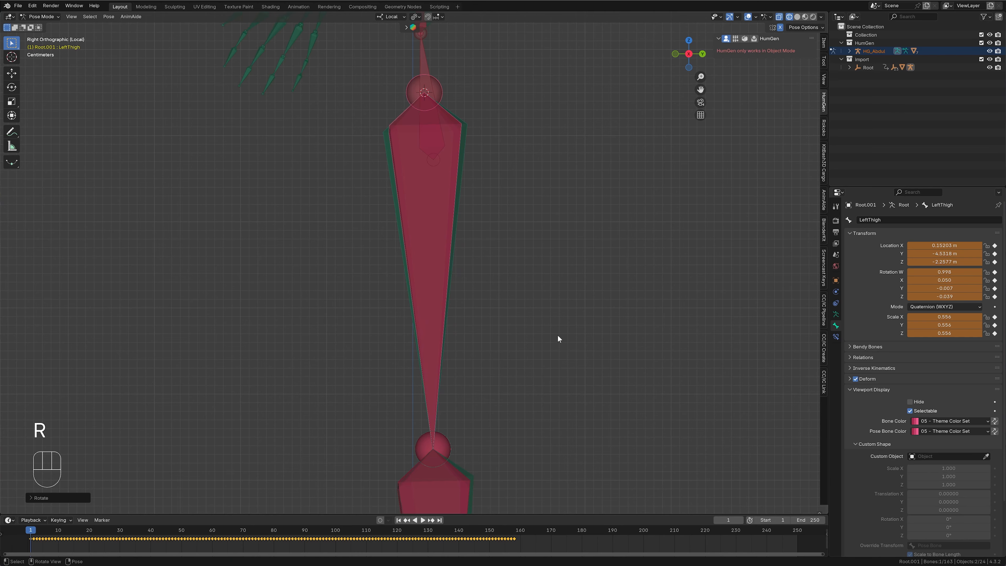
key(KP_1)
shift+middle_drag(557, 334, 576, 303)
scroll(574, 341, up, 5)
key(r)
click(557, 360)
key(KP_3)
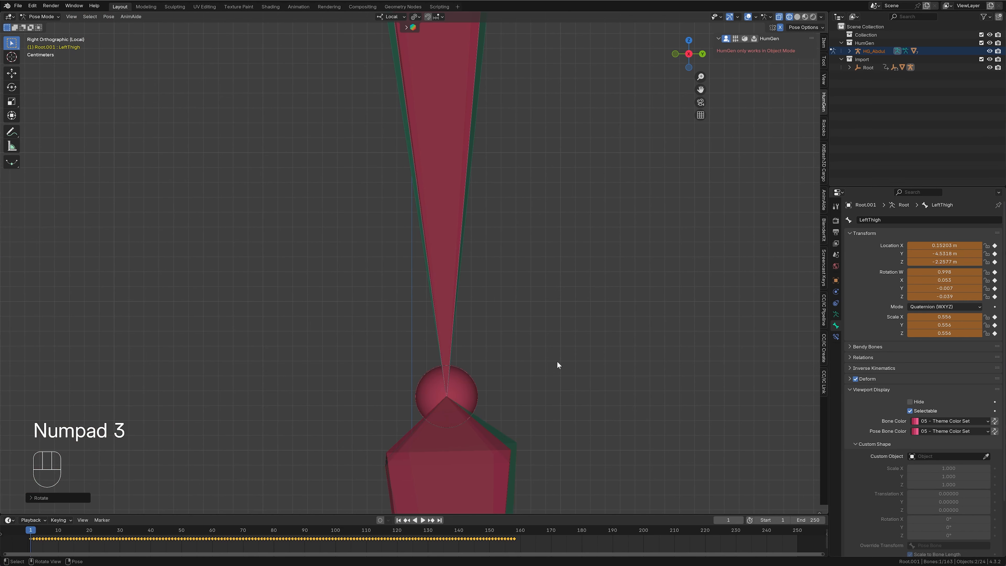
- Activate the Rotate tool and roll the LeftThigh bone around its local Y axis to align with the human thigh bone
key(KP_Decimal)
middle_drag(535, 296, 521, 266)
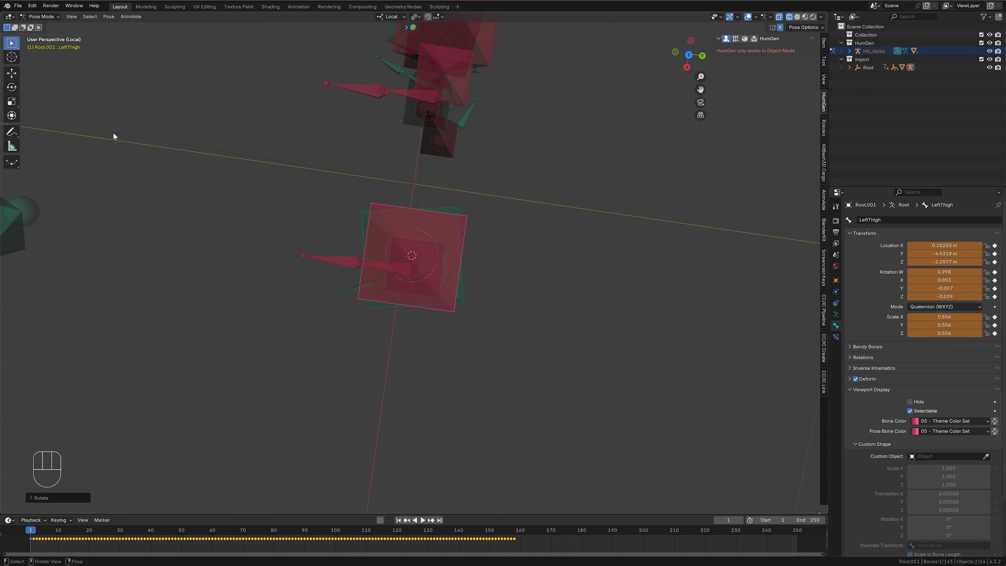
click(12, 87)
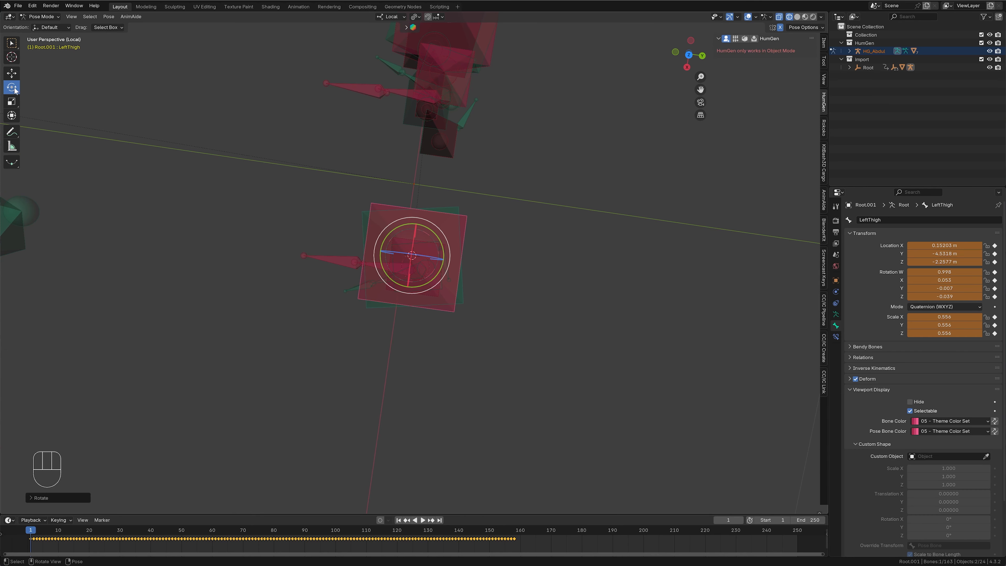
middle_drag(555, 269, 512, 353)
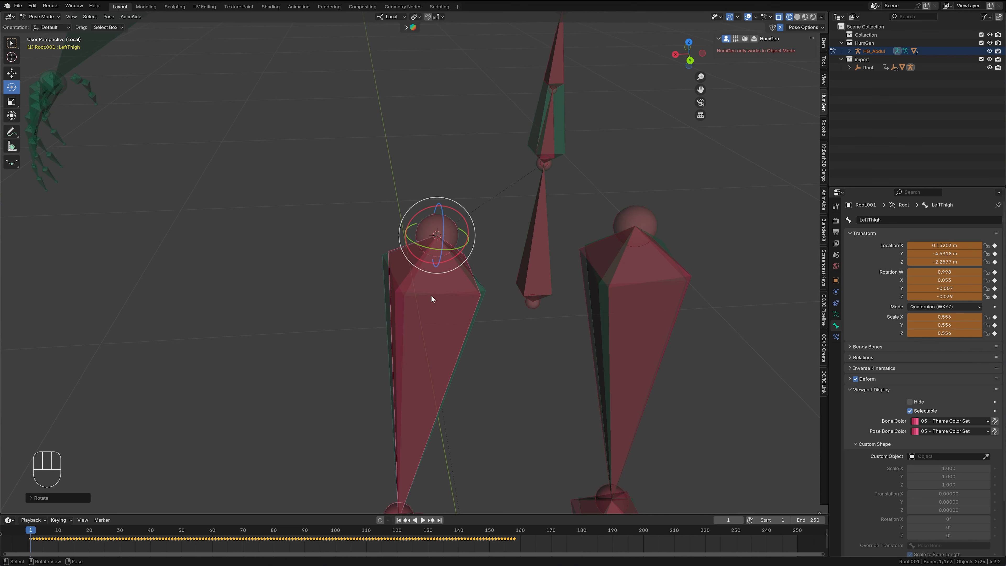
key(KP_Decimal)
middle_drag(514, 386, 489, 393)
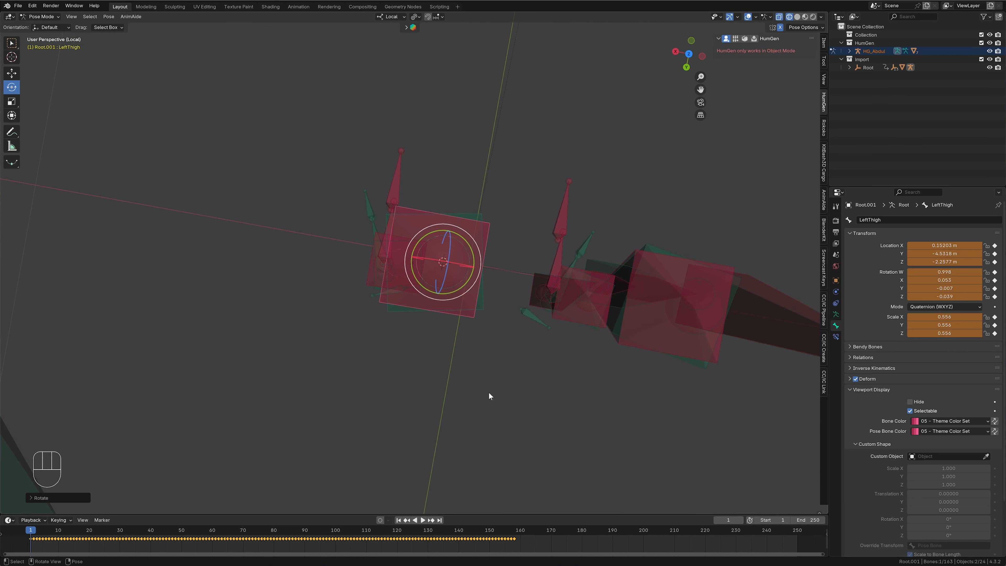
key(r)
key(y)
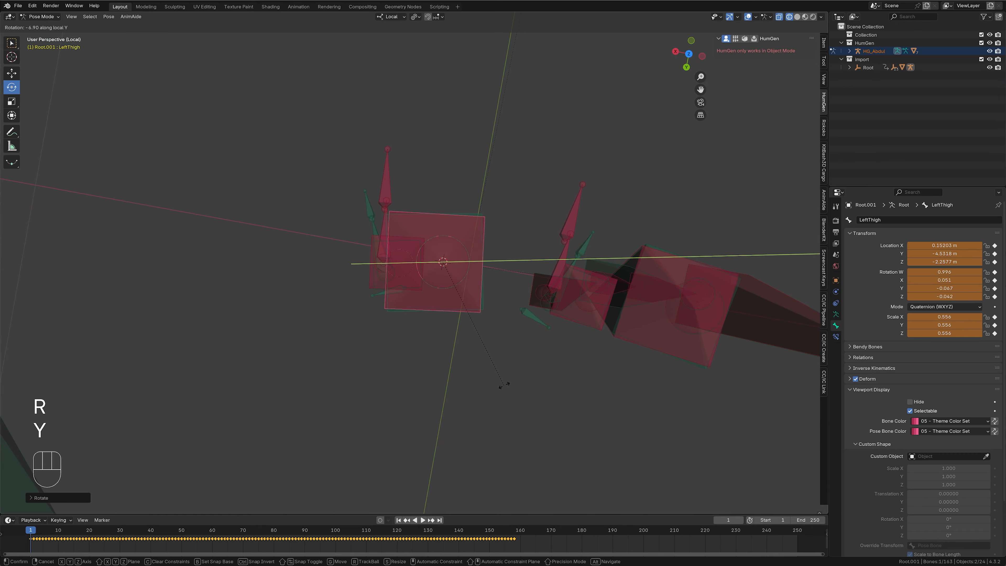
click(528, 399)
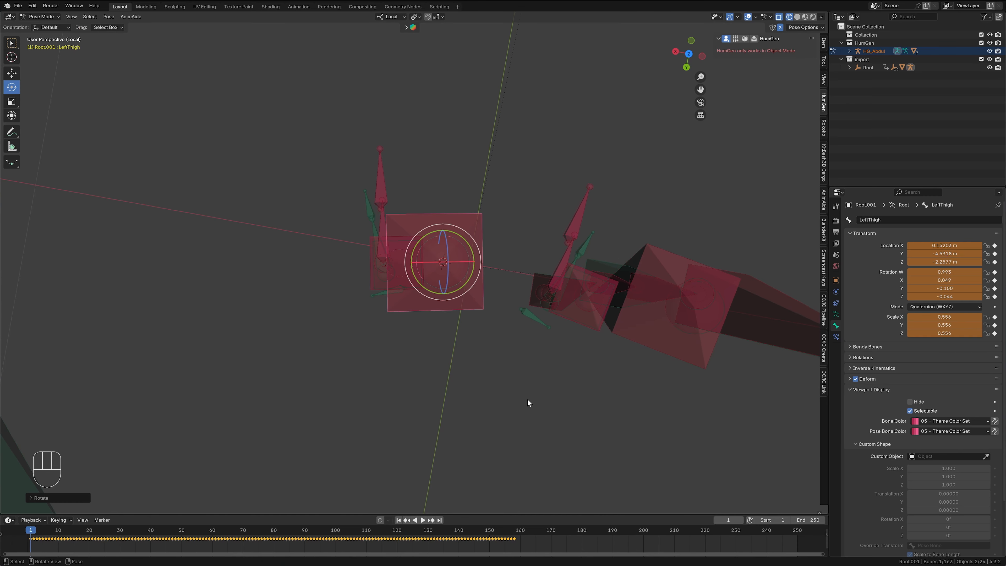
middle_drag(527, 400, 668, 268)
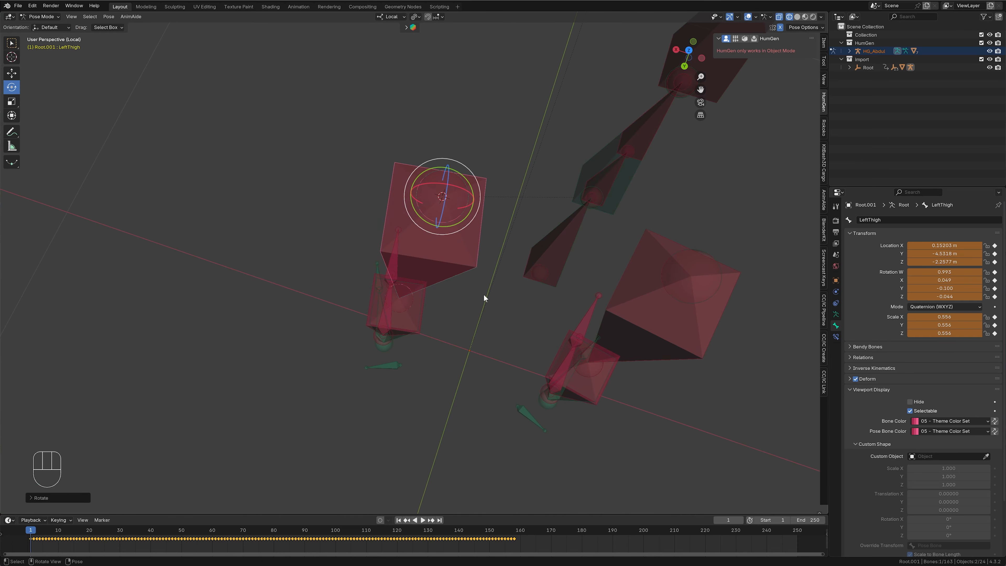
middle_drag(367, 365, 485, 408)
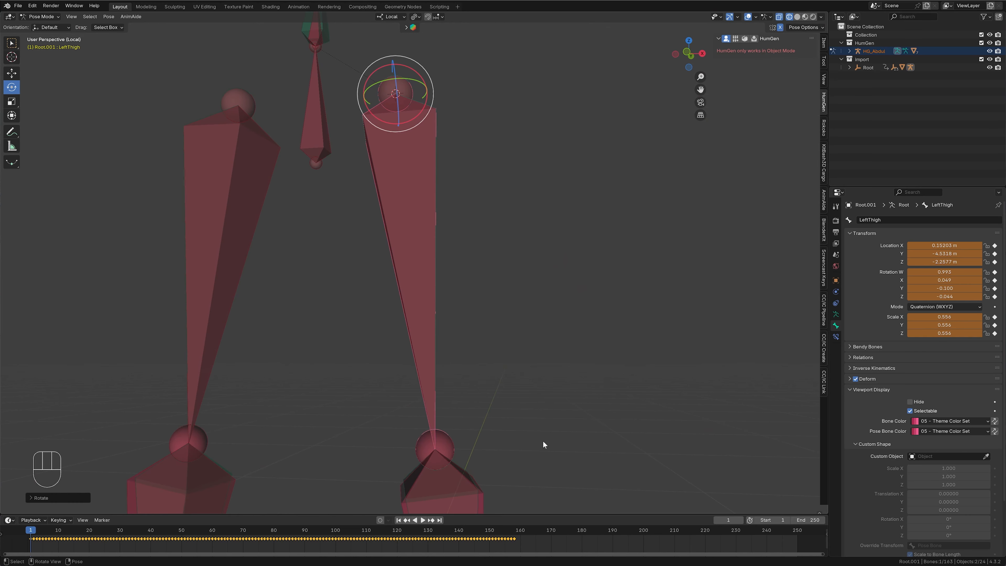
- Select the mocap LeftShin bone and scale it to about 0.891 in the front view to match the human shin
shift+middle_drag(543, 441, 552, 224)
click(499, 452)
shift+middle_drag(567, 451, 571, 307)
key(KP_1)
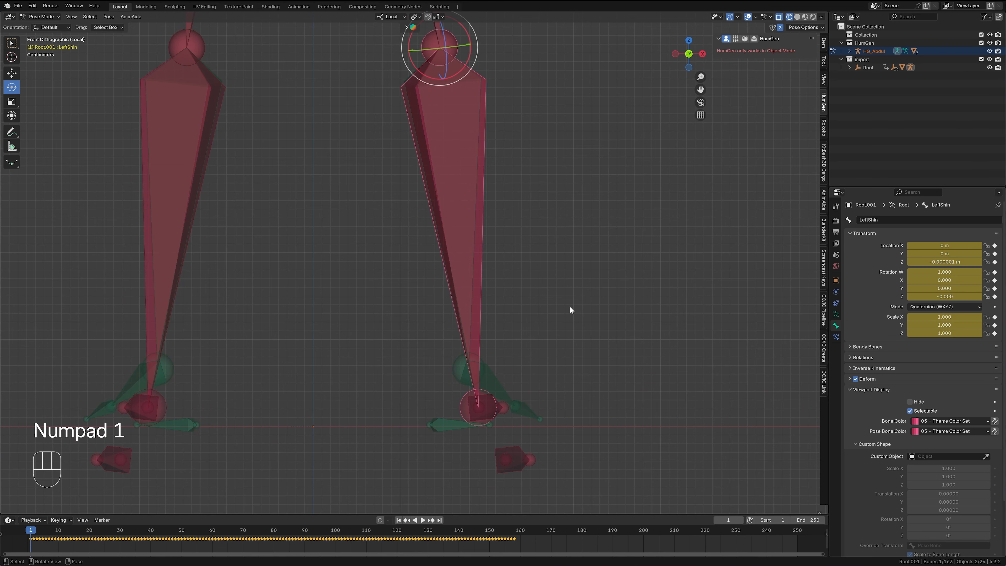
key(s)
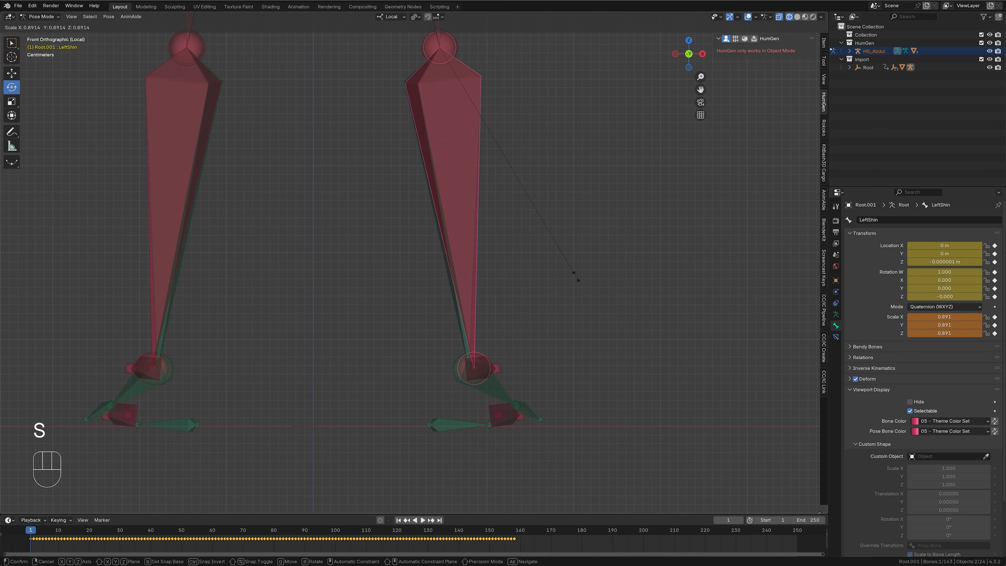
click(575, 277)
- Rotate the LeftShin bone in the front and side views so it overlaps the human armature's left shin
key(r)
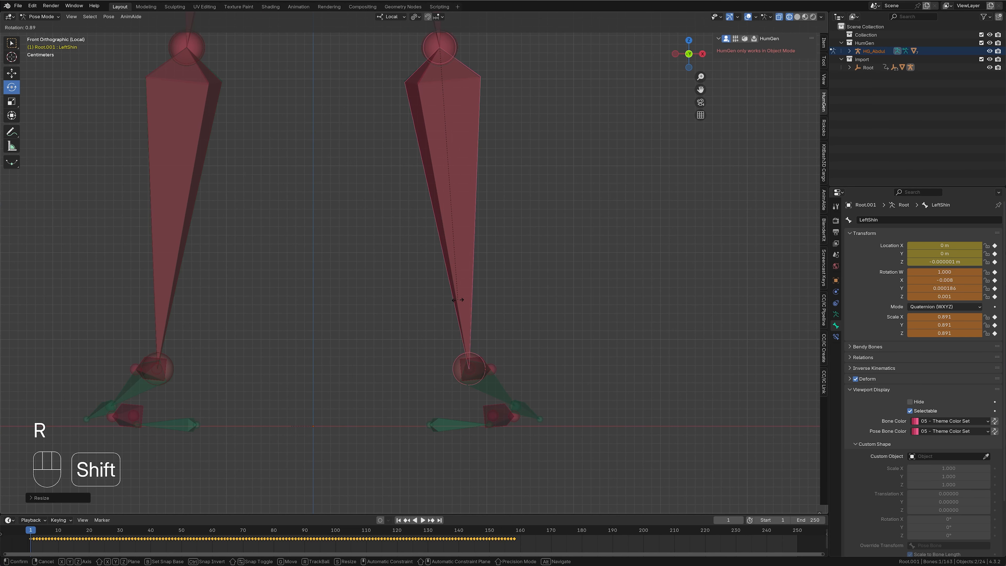
click(458, 300)
key(KP_3)
key(r)
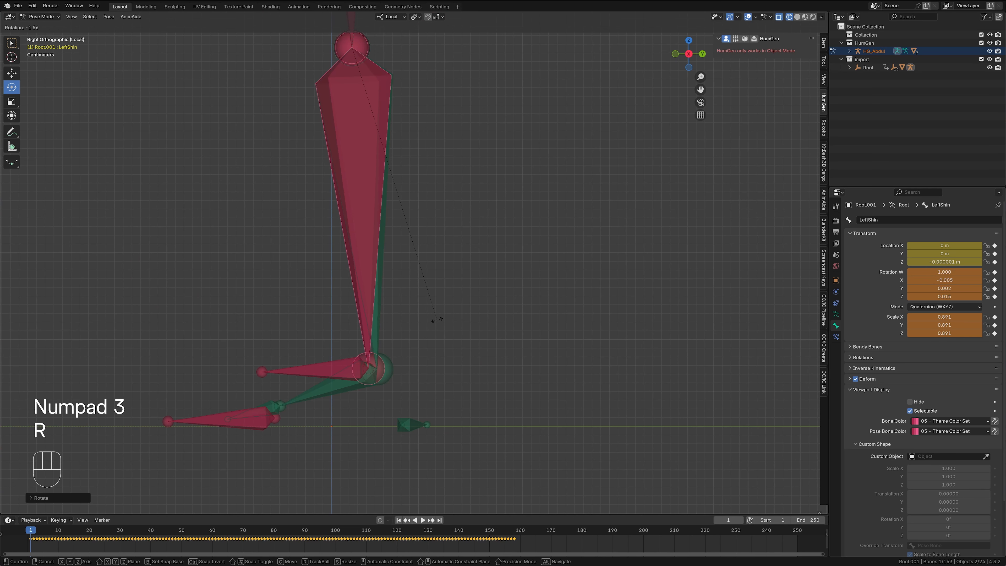
key(shift)
click(449, 318)
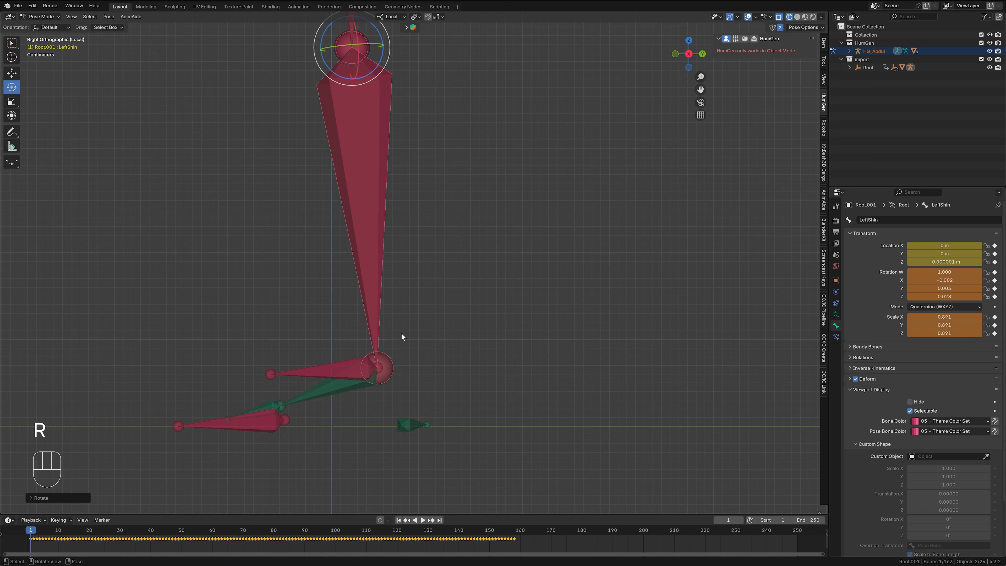
- Fine-tune the LeftShin bone's scale to about 0.894 and its front-view rotation so its end sits on the human ankle joint
scroll(433, 292, up, 6)
key(s)
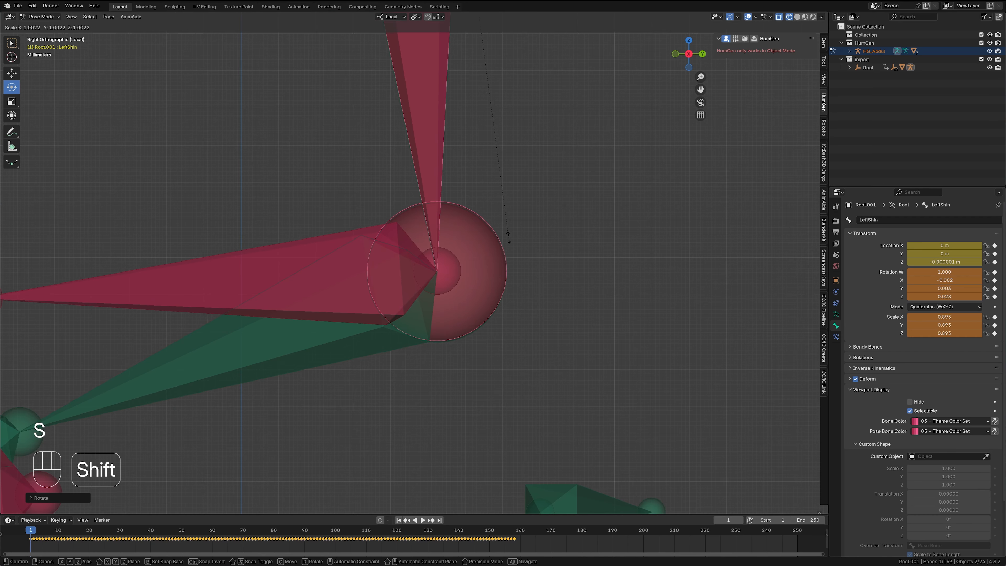
click(508, 237)
key(KP_1)
key(r)
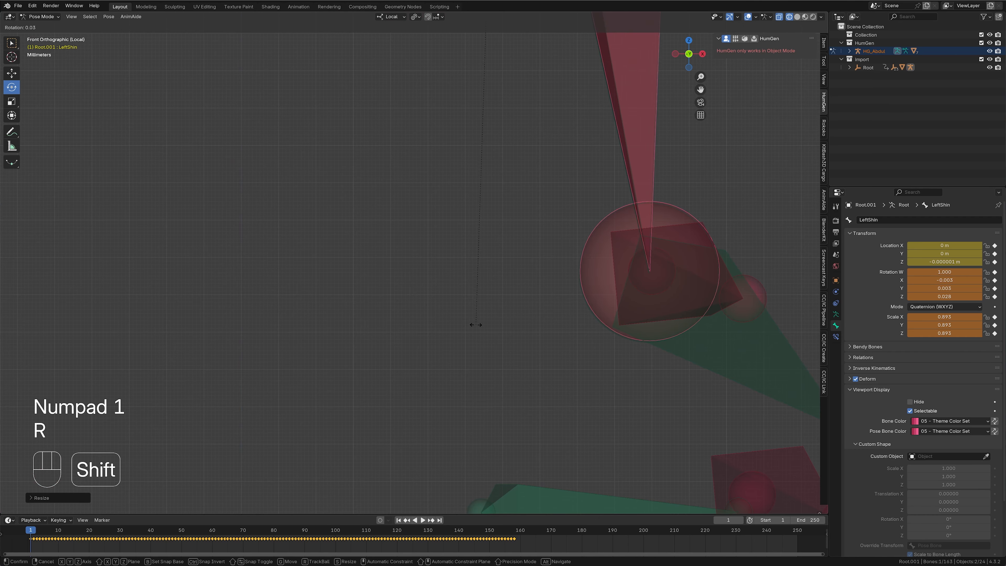
click(448, 326)
key(KP_3)
- Roll the LeftShin bone around its local Y axis to align with the human shin bone
key(KP_Decimal)
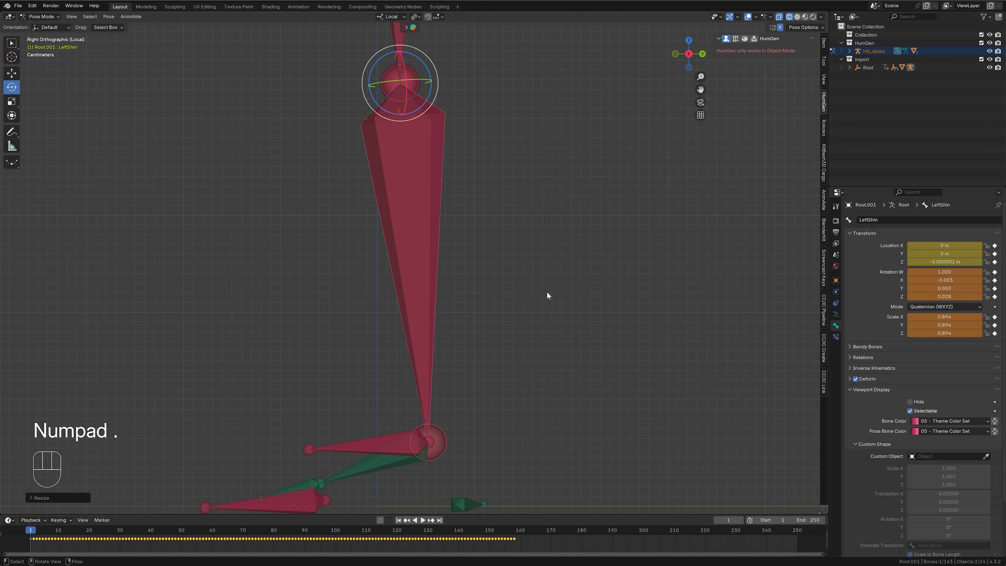
middle_drag(512, 144, 579, 254)
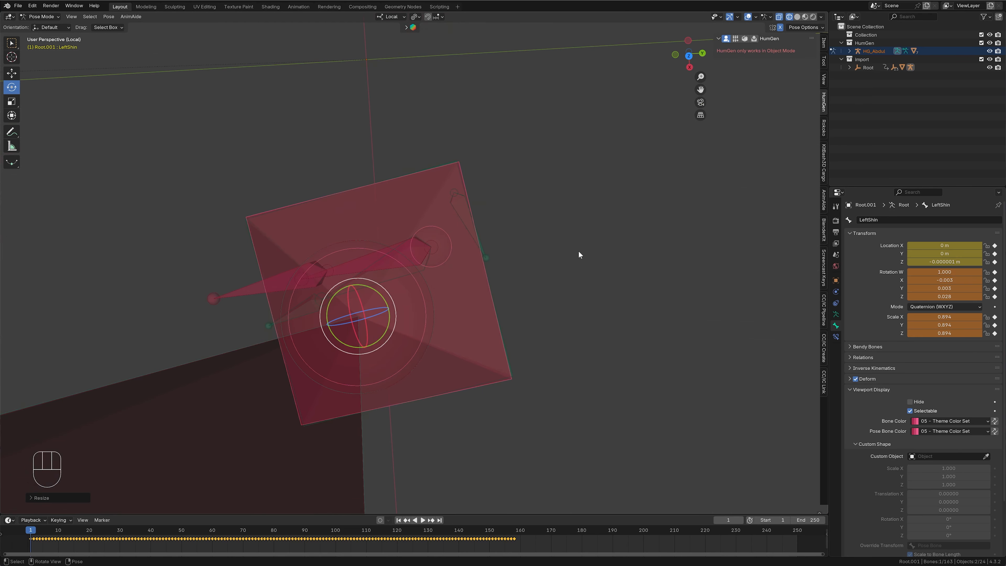
key(r)
key(y)
click(577, 353)
middle_drag(575, 362, 617, 291)
middle_drag(283, 354, 599, 276)
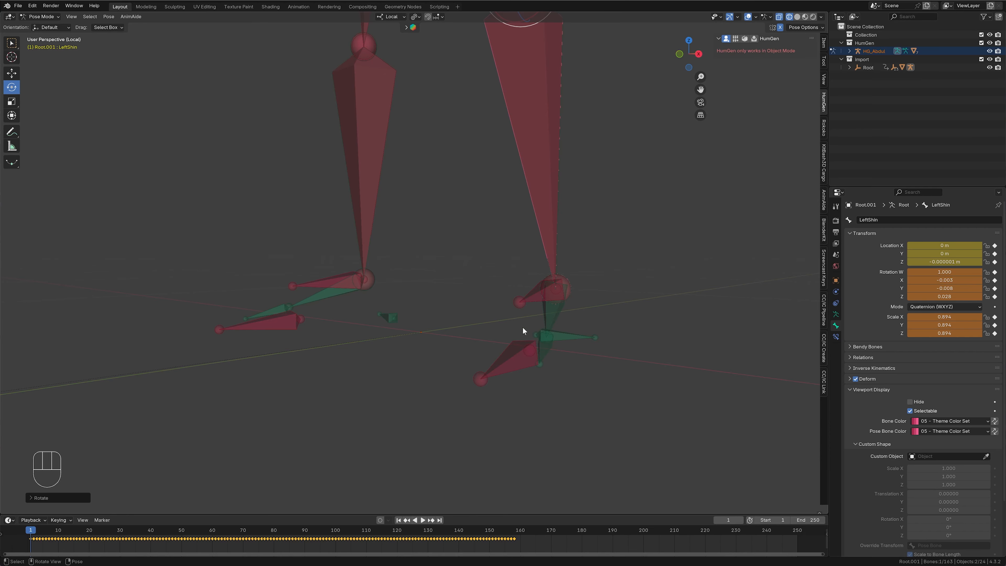
- Select the mocap LeftFoot bone and rotate it about 12 degrees outward in the top view to follow the human foot
click(534, 301)
key(KP_7)
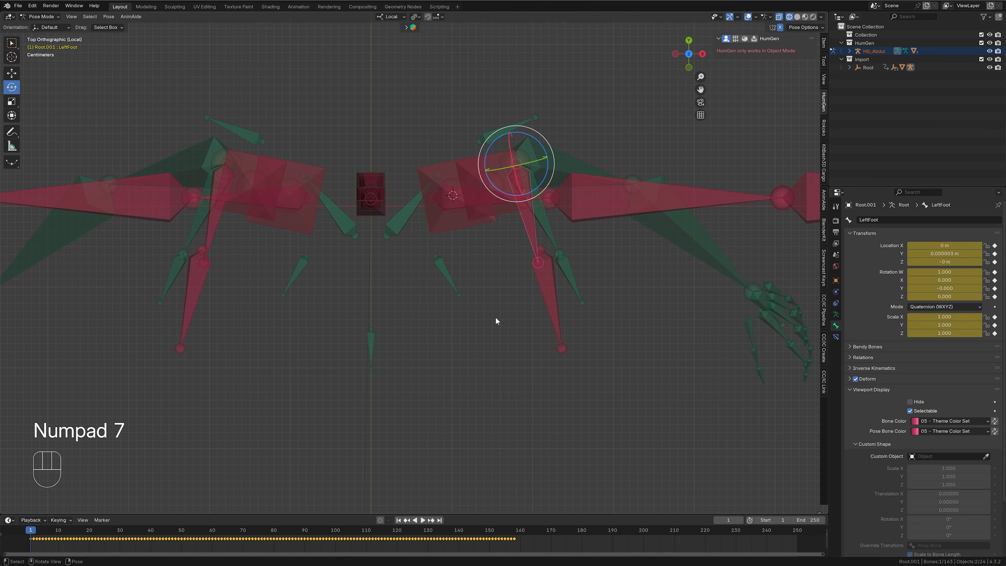
key(r)
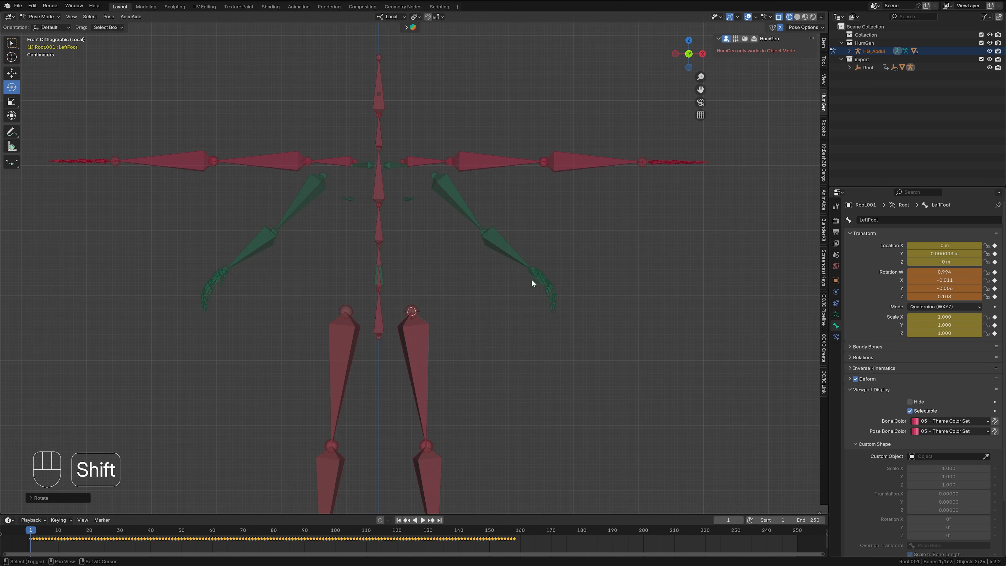
shift+middle_drag(516, 320, 538, 395)
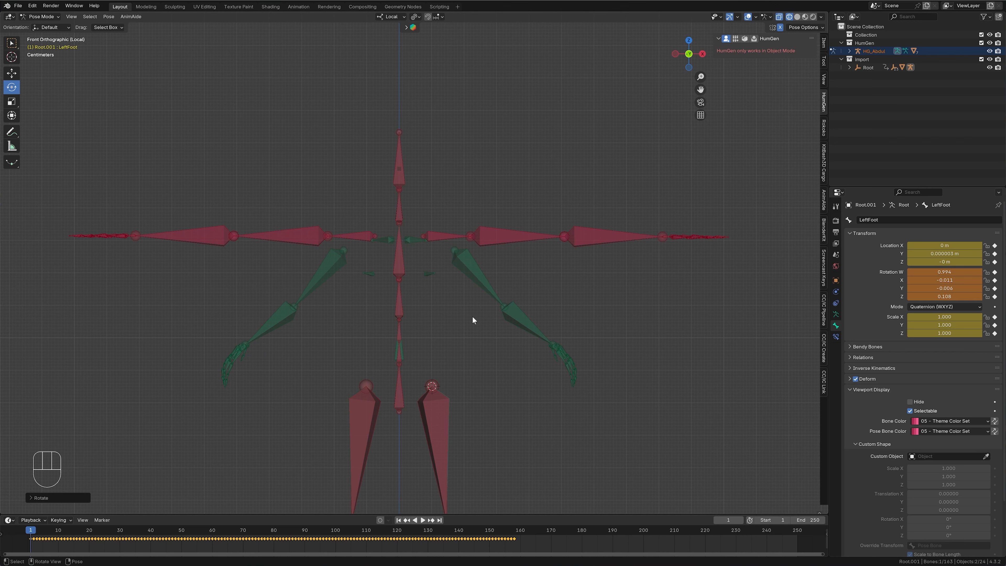
- Rotate the mocap LeftArm bone in the front and side views to match the downward, tilted angle of the human upper arm
click(502, 237)
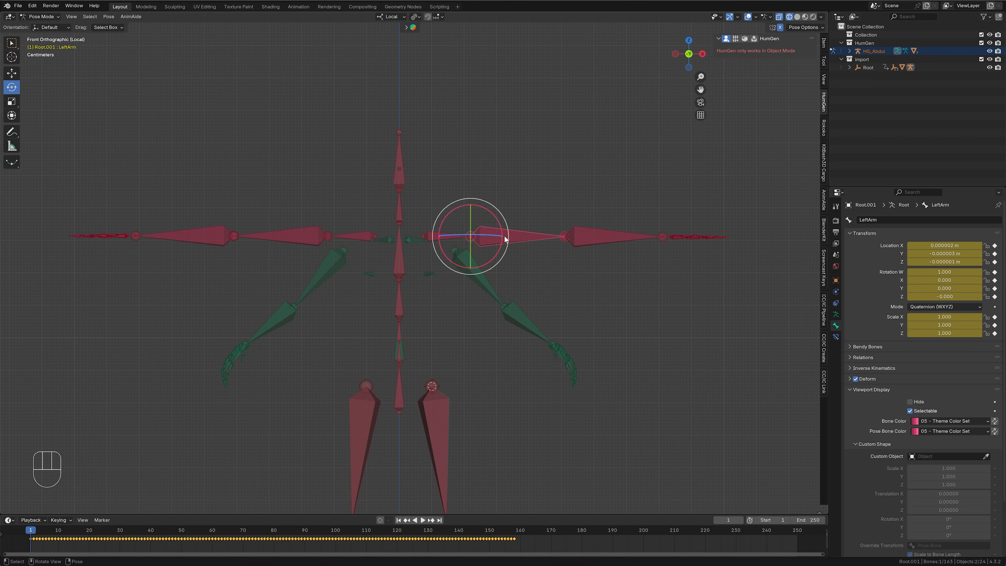
key(r)
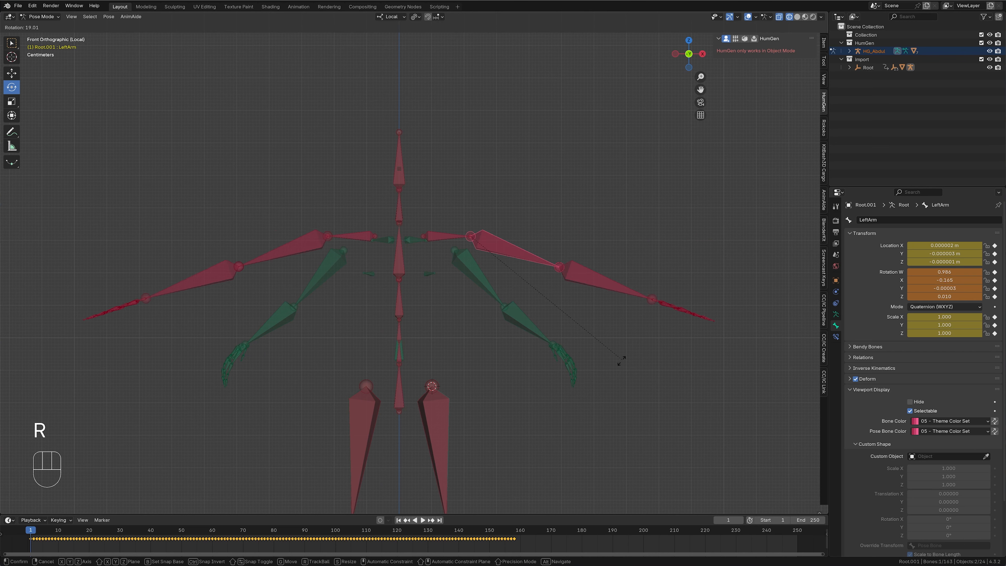
click(533, 432)
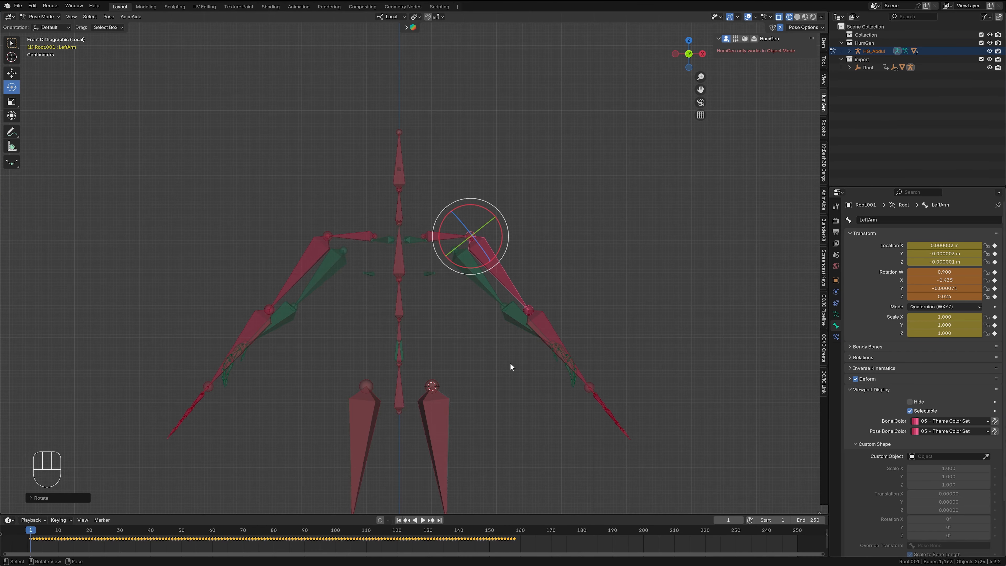
key(KP_3)
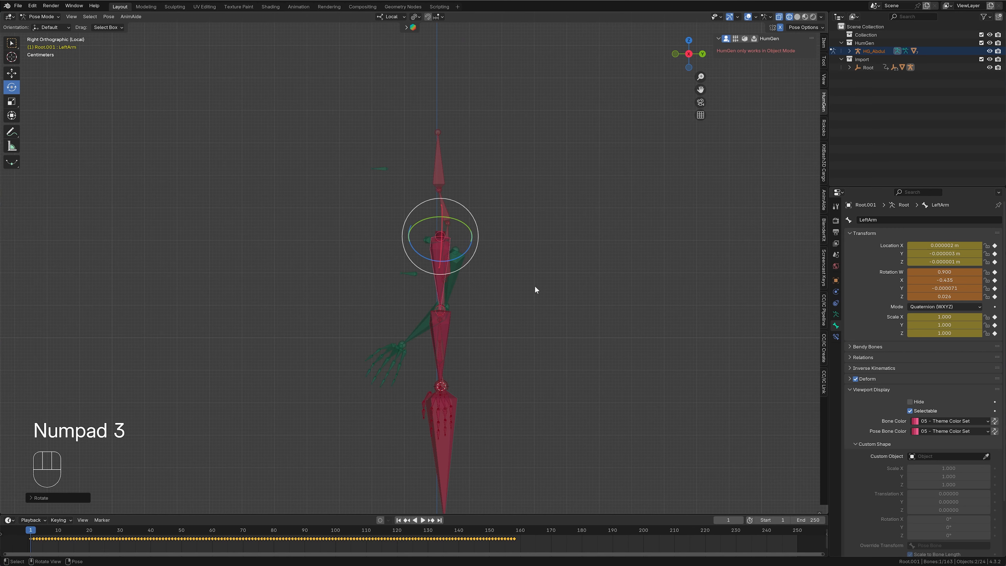
key(r)
click(491, 296)
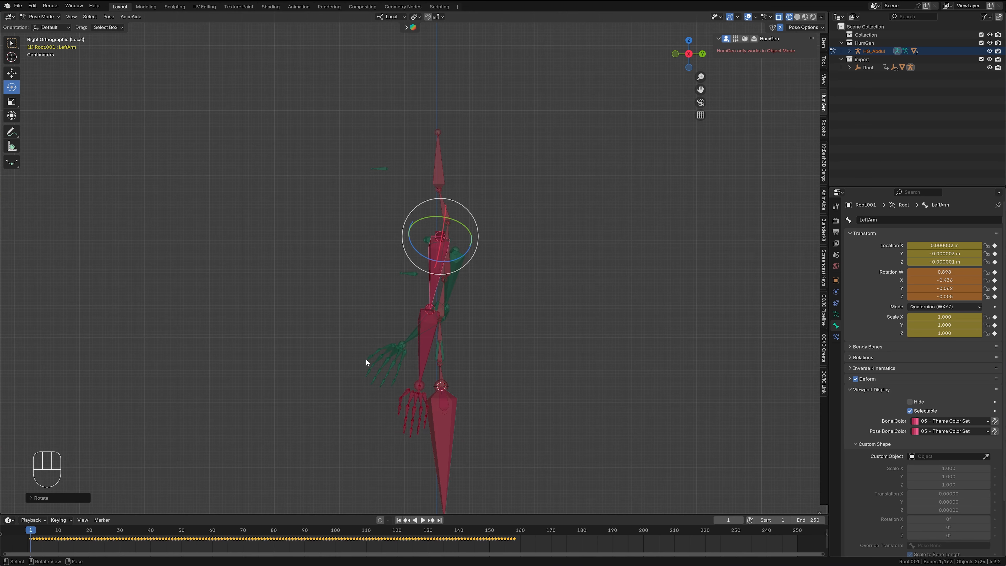
key(KP_1)
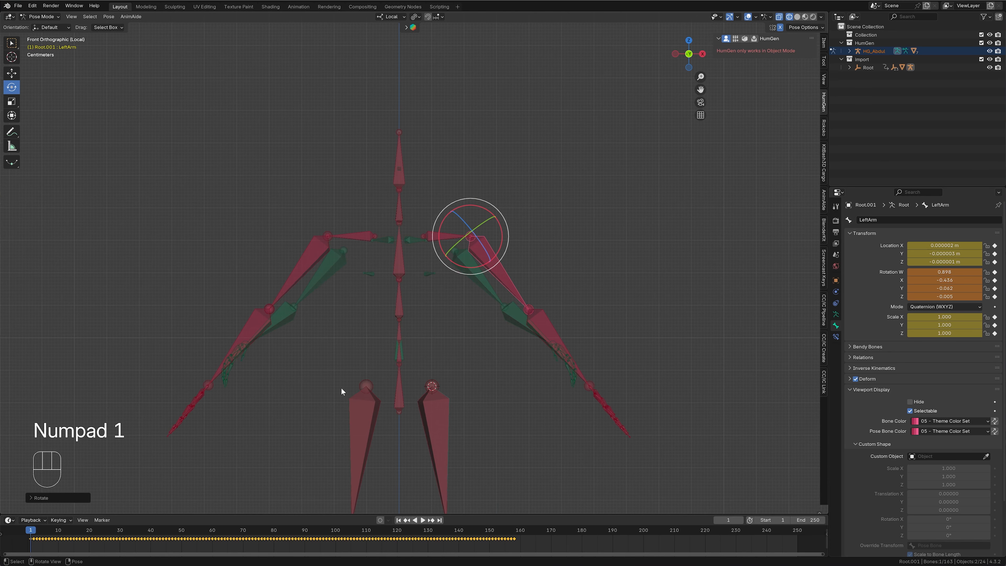
- Move the mocap LeftShoulder bone inward and down in the front view so the upper arm joint meets the human armature's
click(444, 236)
scroll(635, 259, up, 5)
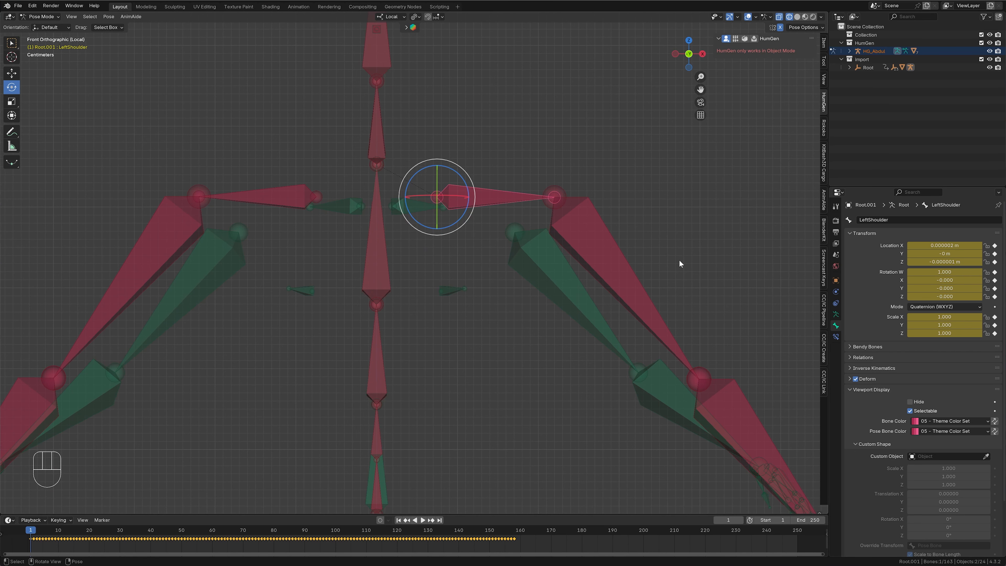
key(g)
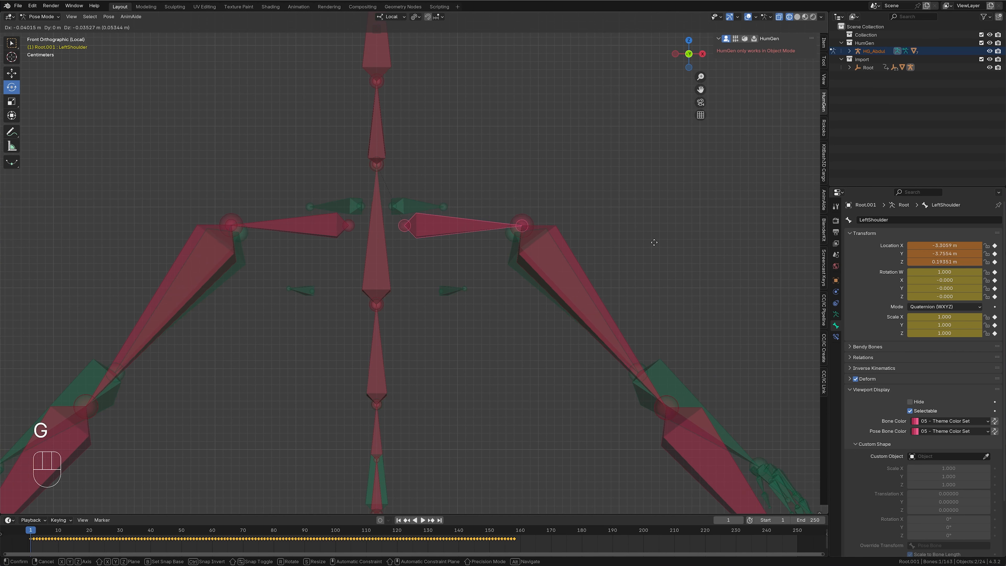
click(647, 249)
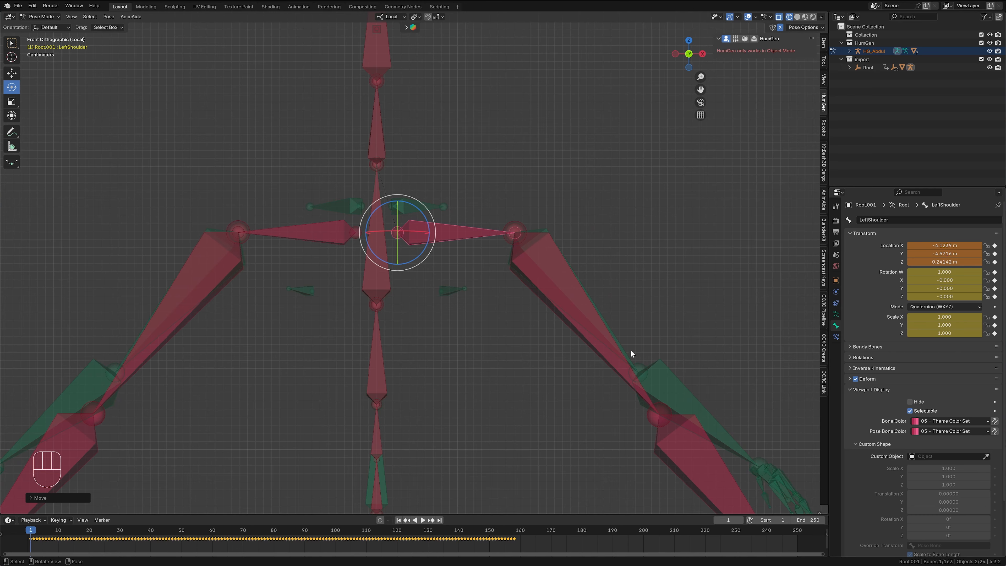
- Scale the mocap LeftShoulder bone down to 0.776
click(618, 363)
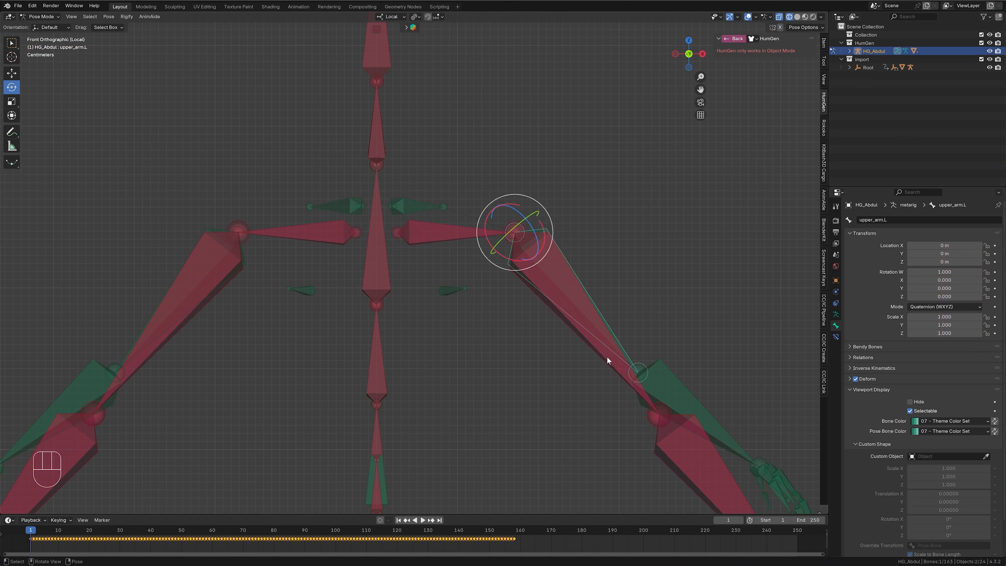
click(455, 241)
key(s)
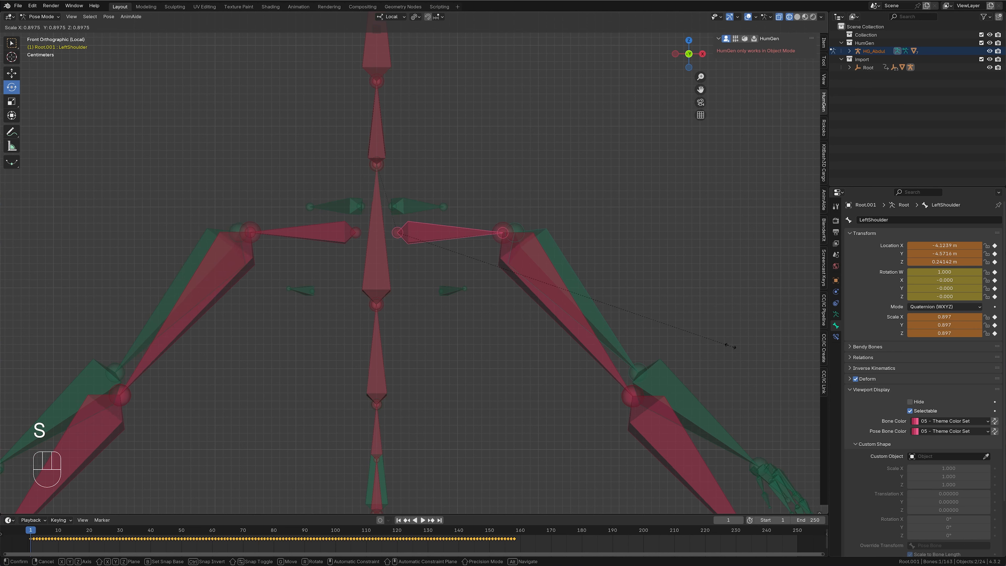
click(718, 334)
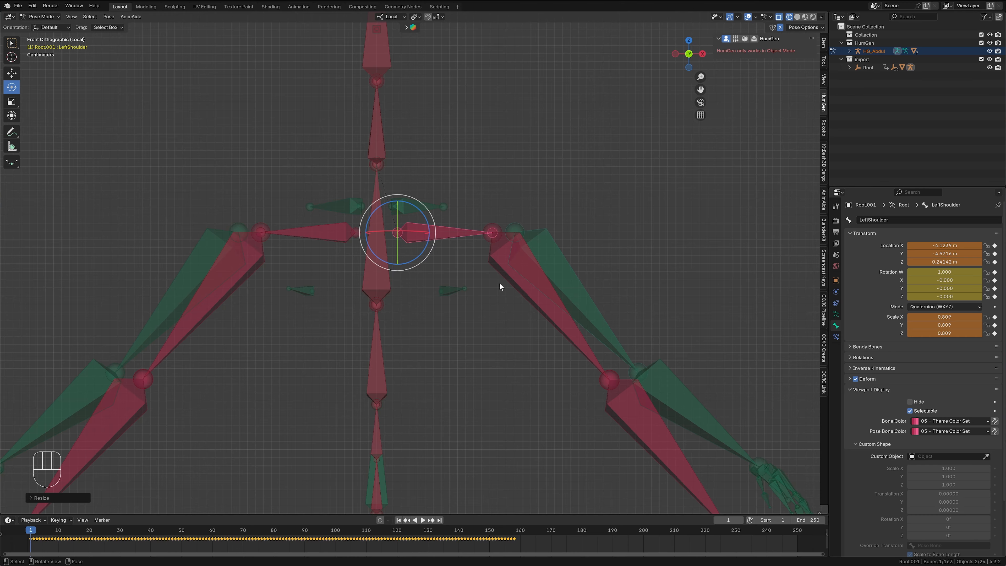
key(s)
click(530, 373)
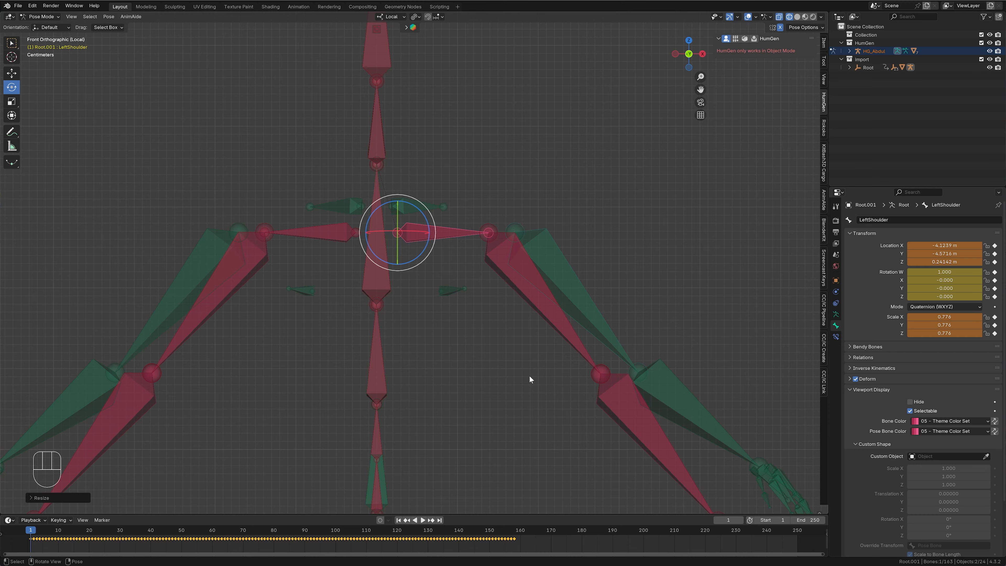
- Move the LeftShoulder bone outward in the front view so the mocap upper arm joint overlaps the human armature's joint
key(g)
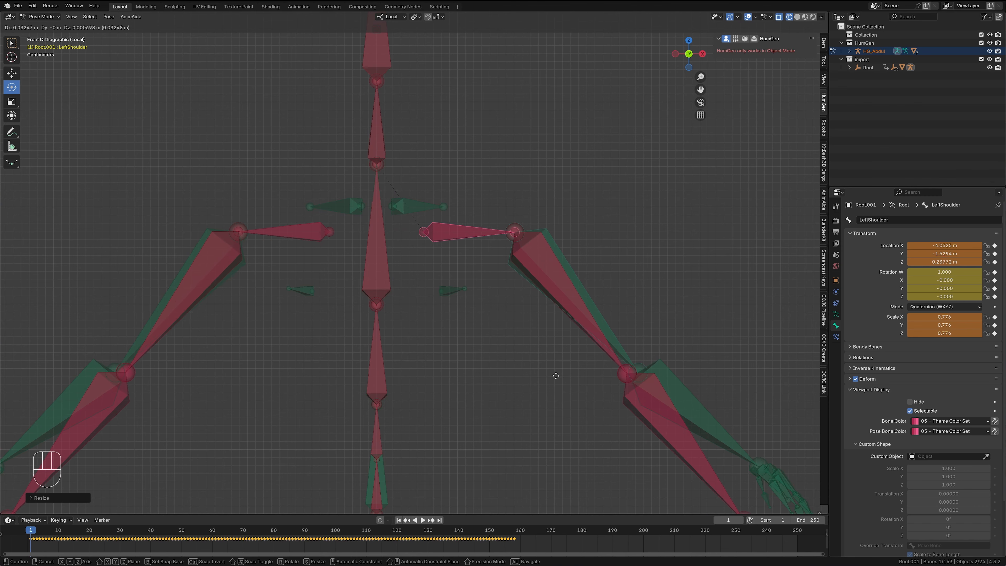
click(555, 375)
scroll(572, 301, up, 5)
shift+middle_drag(582, 236, 469, 317)
scroll(530, 309, up, 4)
shift+middle_drag(628, 286, 445, 310)
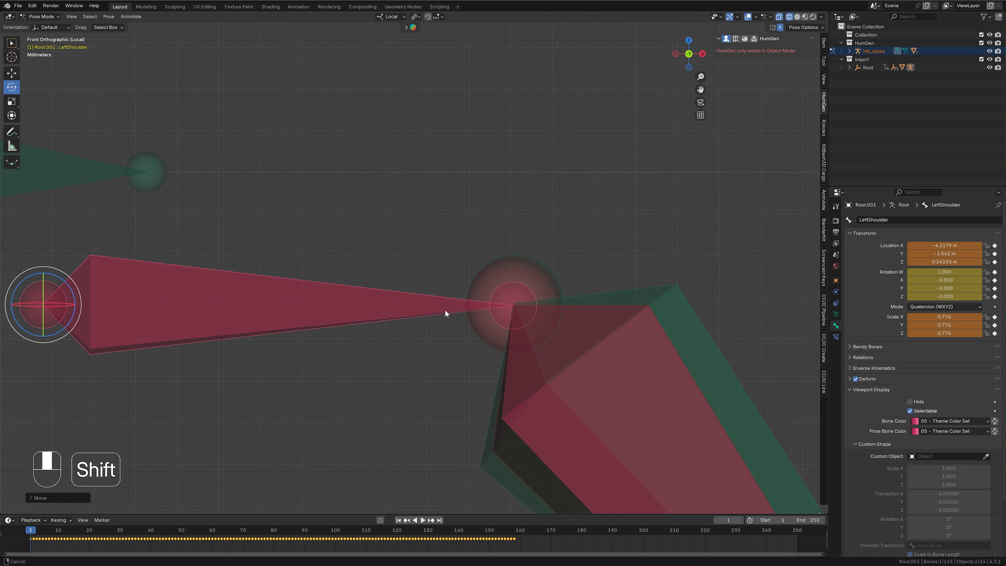
scroll(465, 352, up, 3)
key(g)
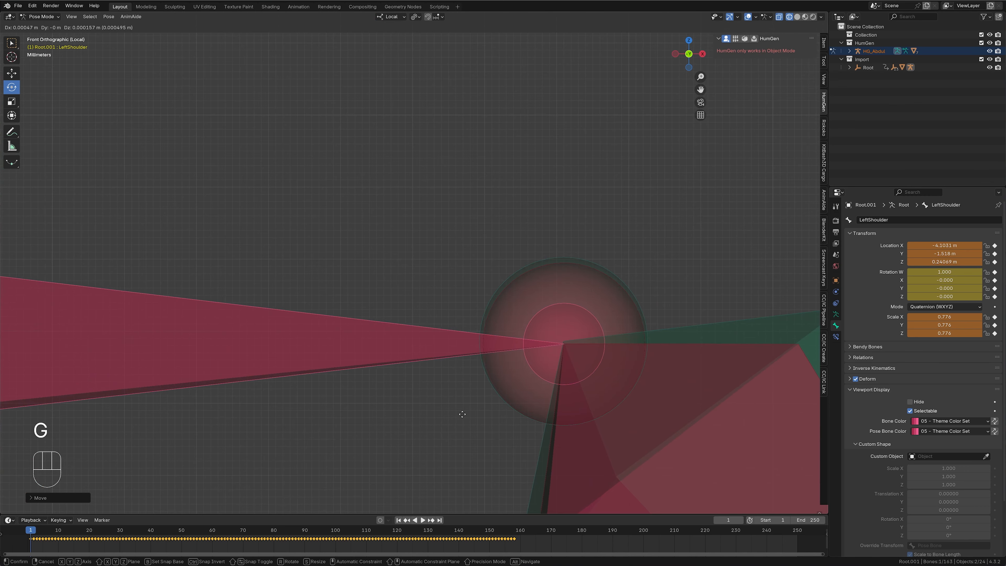
key(shift)
click(461, 400)
scroll(484, 394, down, 4)
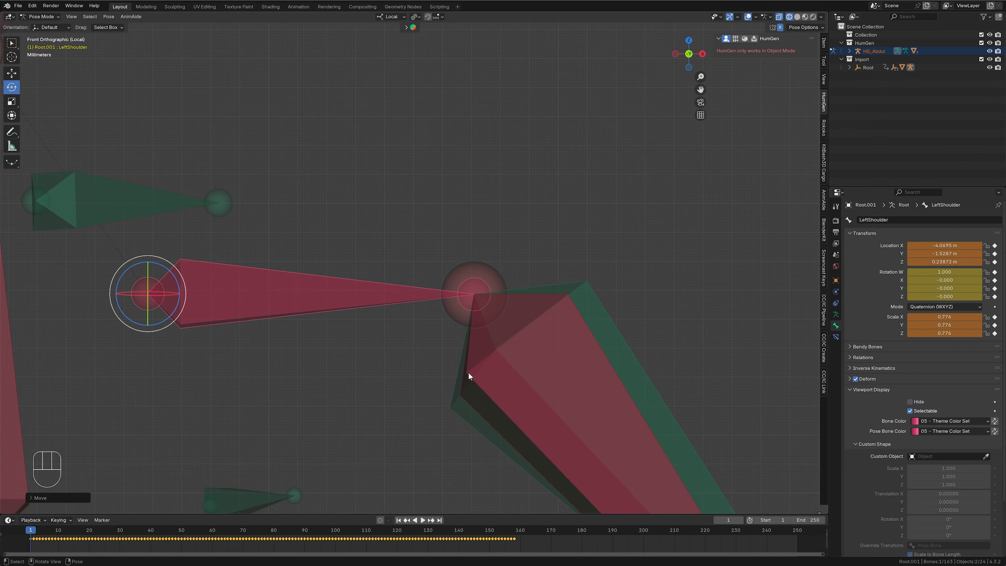
- Move the LeftShoulder bone along global Y by about 0.046 m so the arm joints meet in depth
middle_drag(712, 237, 378, 257)
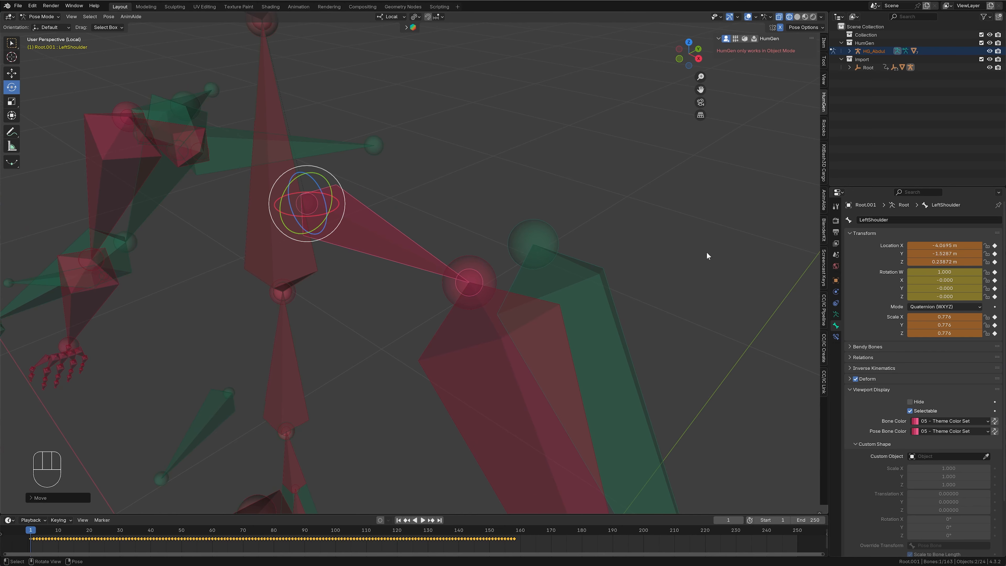
key(g)
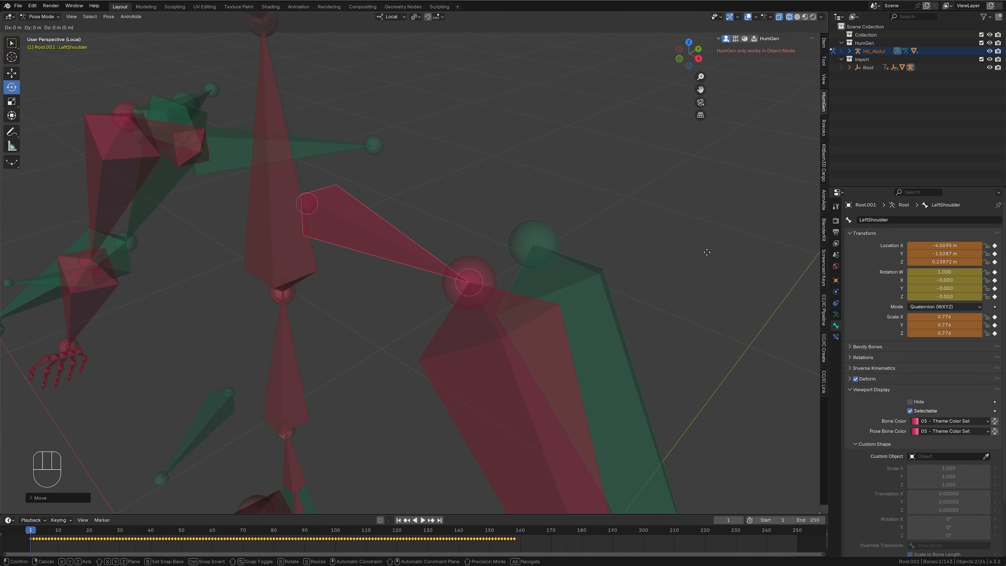
key(y)
key(y)
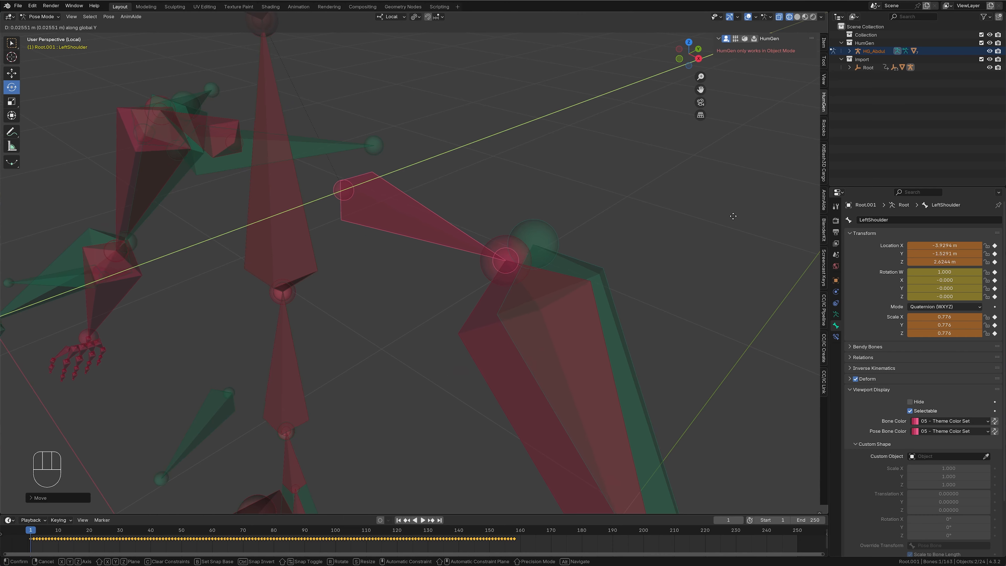
click(748, 181)
- Rotate the mocap LeftArm bone in the front and side views to match the human upper arm's direction
key(KP_1)
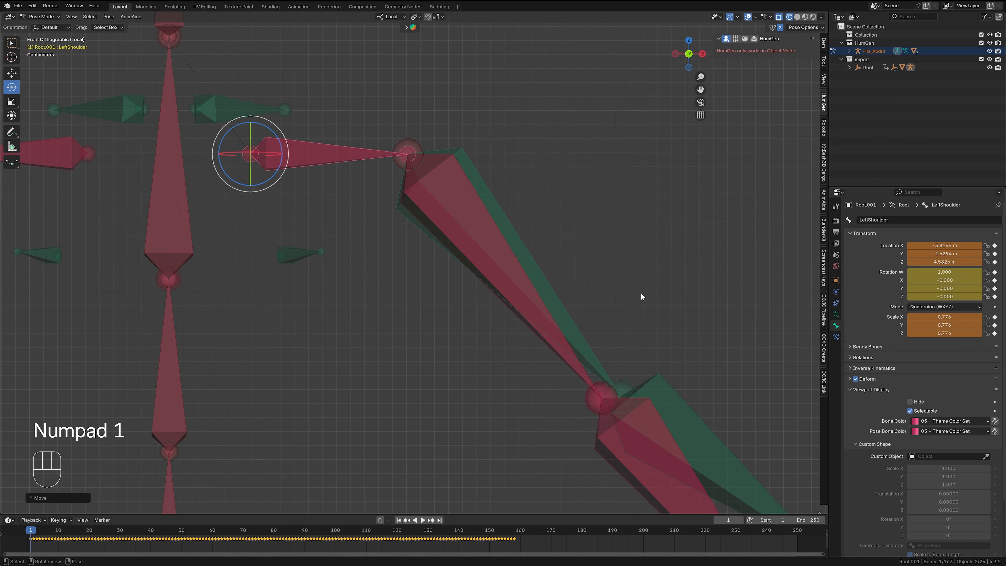
click(580, 375)
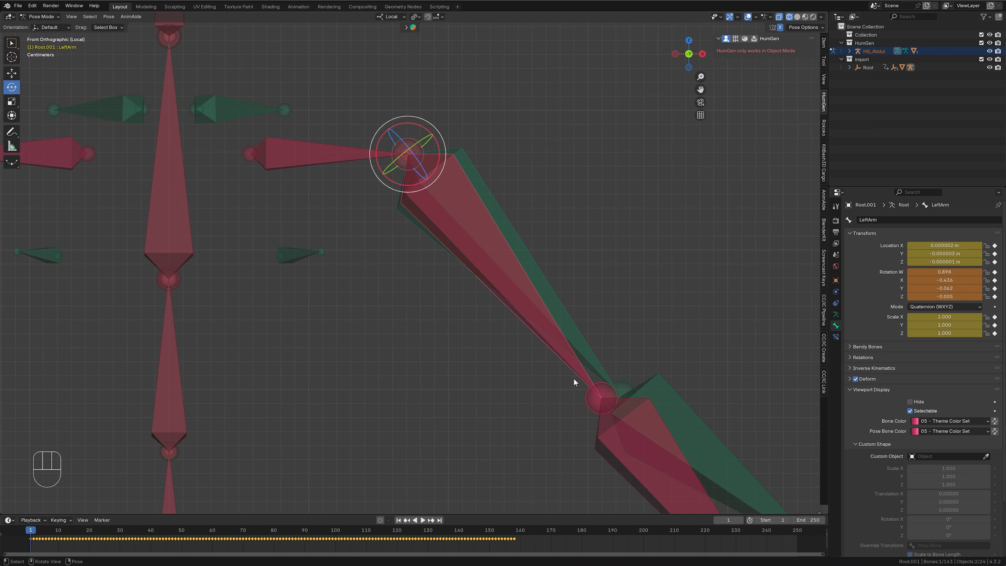
key(r)
click(715, 359)
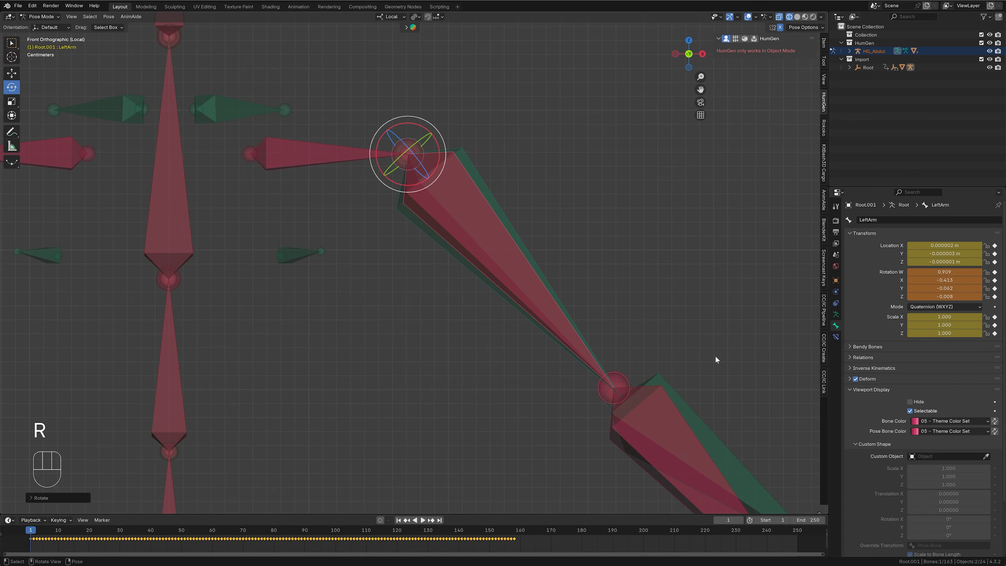
key(KP_3)
key(r)
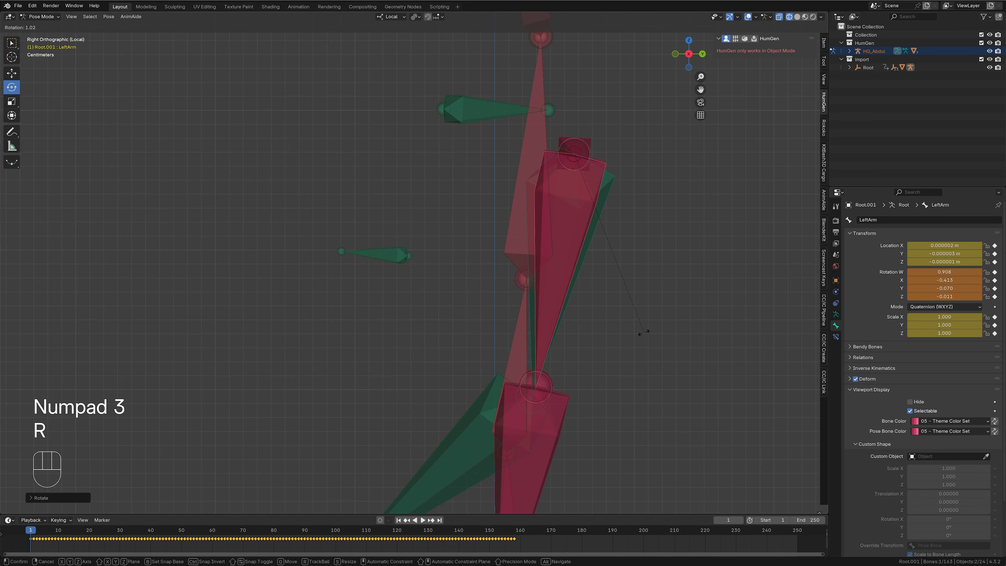
click(642, 333)
- Scale the LeftArm bone to 1.037 and roll it around its local Y axis to align with the human upper arm
key(KP_1)
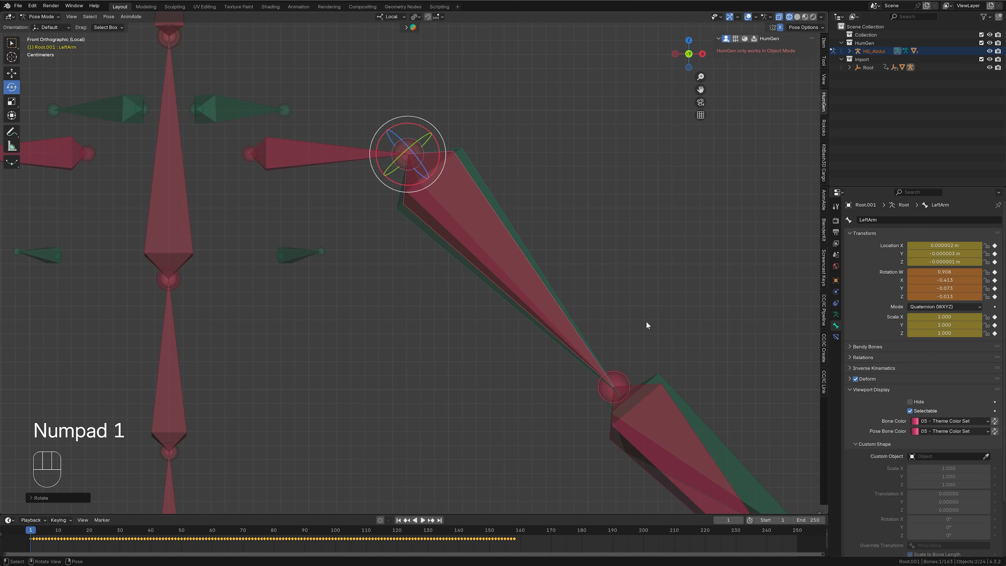
key(s)
click(654, 327)
middle_drag(654, 327, 590, 321)
key(r)
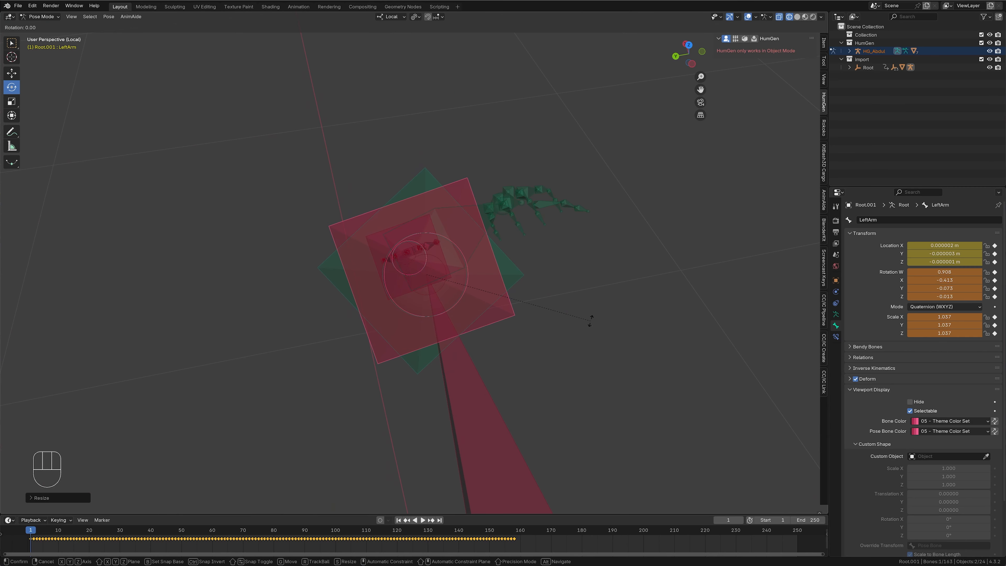
key(y)
click(605, 283)
- Rotate the mocap LeftForeArm bone to follow the human forearm and scale it to 0.953
middle_drag(606, 284, 669, 323)
scroll(633, 317, down, 3)
click(439, 343)
key(r)
click(588, 323)
key(r)
middle_drag(588, 323, 494, 319)
key(s)
key(r)
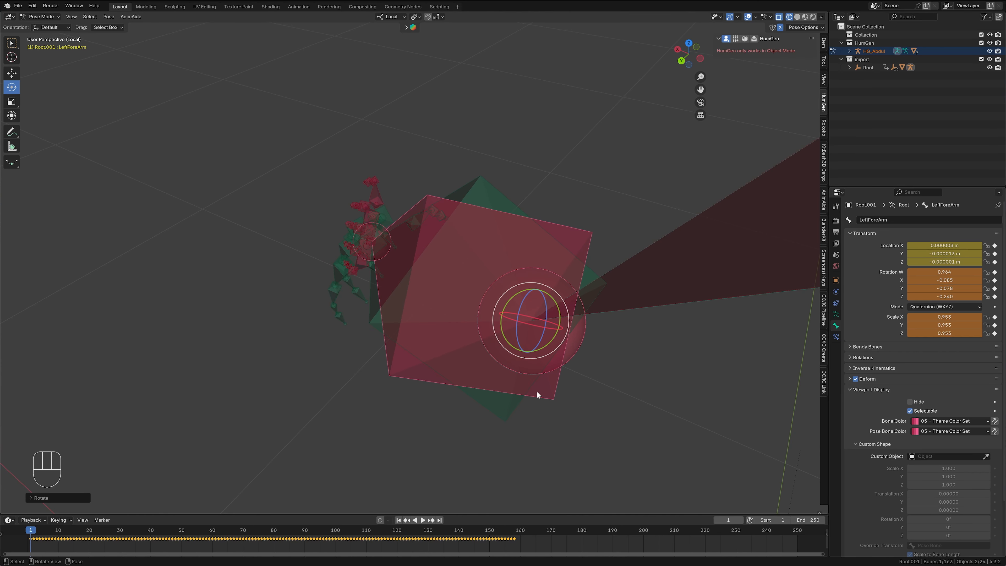
- Roll the LeftForeArm bone around its local Y axis to align its faces with the human forearm bone
middle_drag(537, 391, 629, 396)
key(r)
key(y)
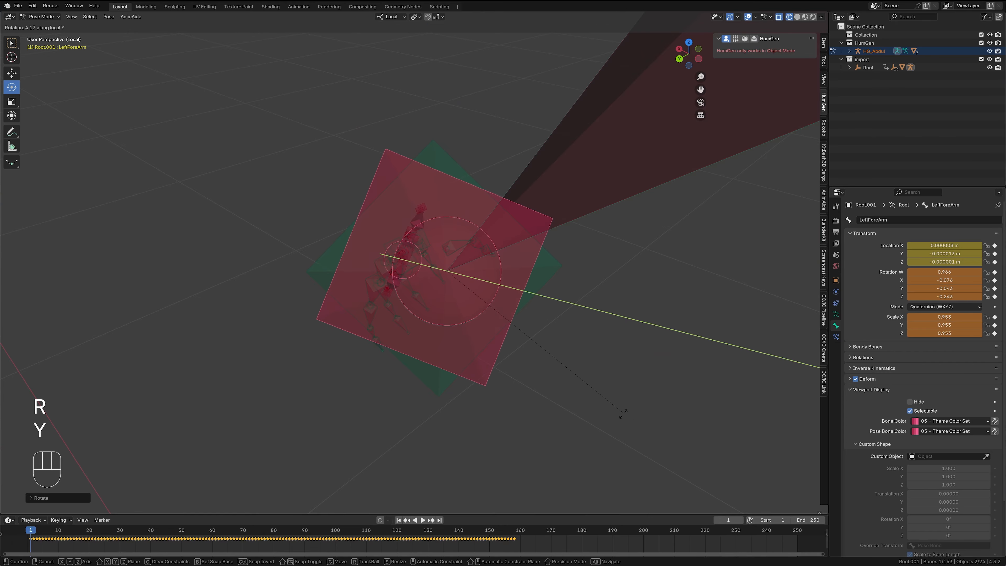
click(410, 423)
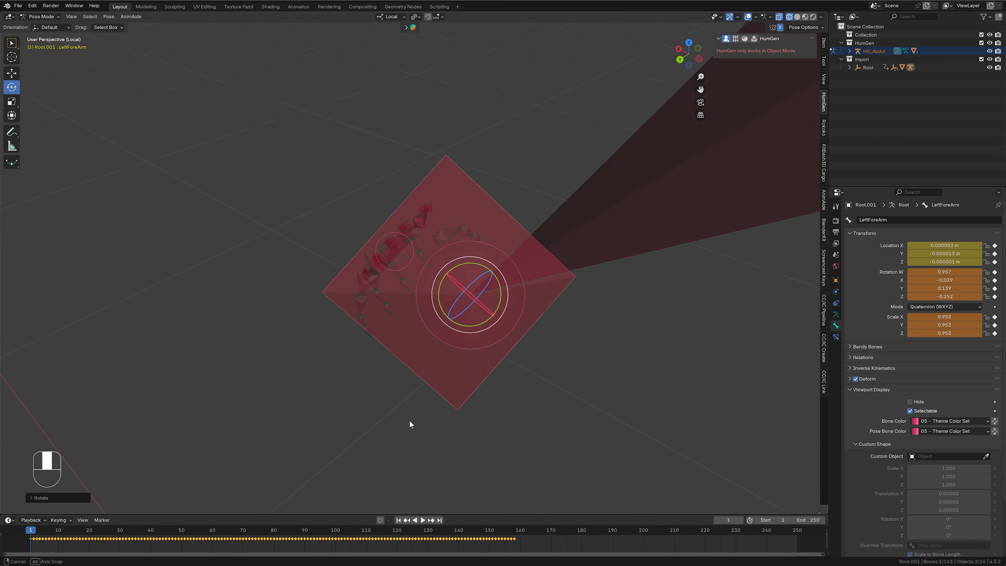
- Select the mocap LeftHand bone and rotate it slightly toward the direction of the human hand
middle_drag(410, 421, 544, 271)
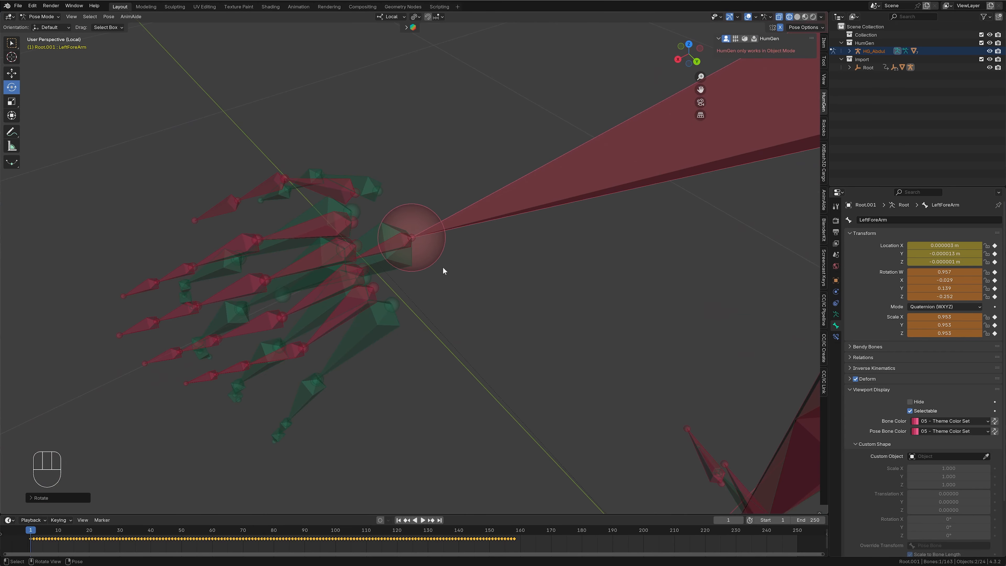
click(374, 250)
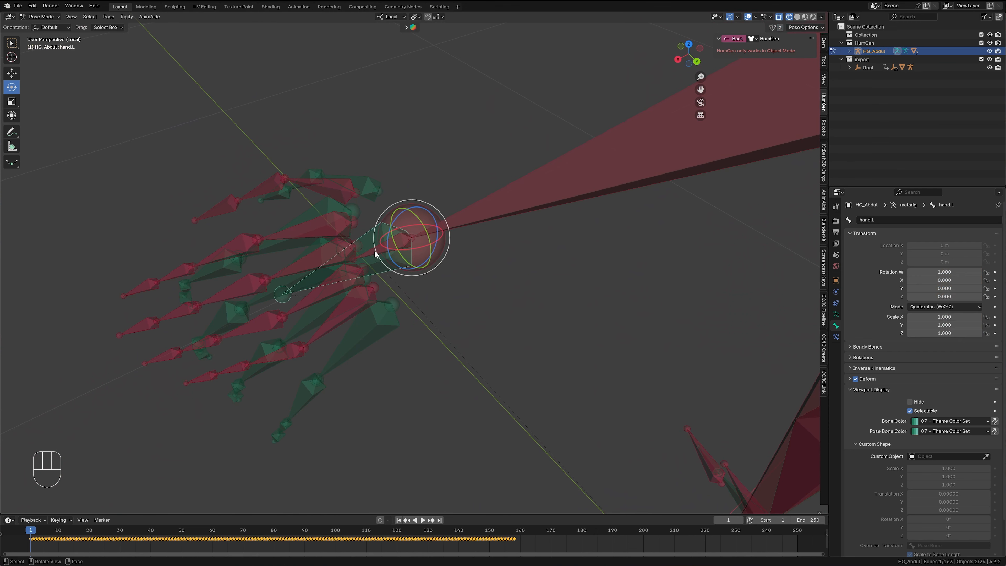
middle_drag(427, 328, 323, 329)
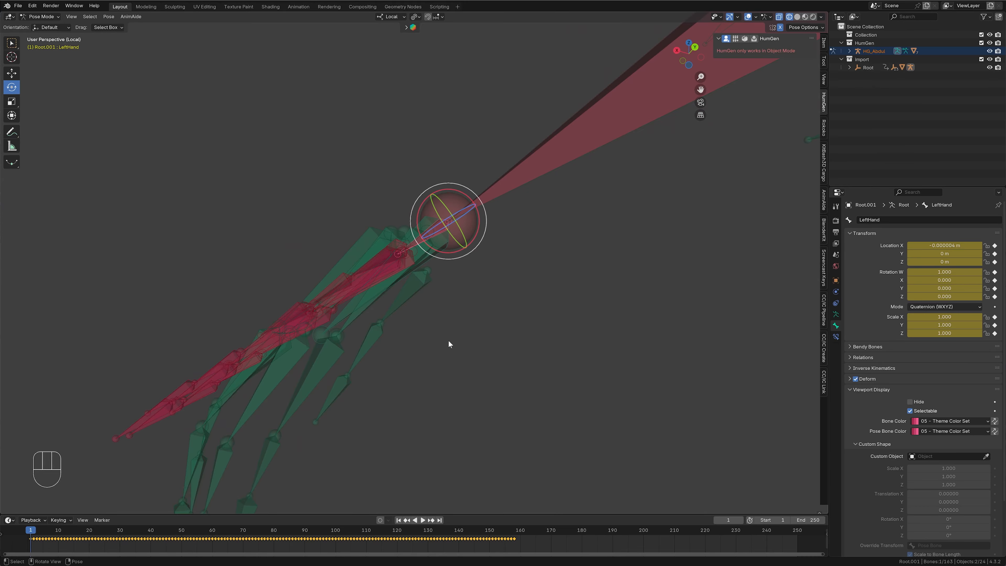
key(r)
click(467, 327)
- Roll the LeftHand bone about 15 degrees around its local Y axis so its fingers line up with the human hand
middle_drag(466, 326, 550, 299)
scroll(473, 284, up, 5)
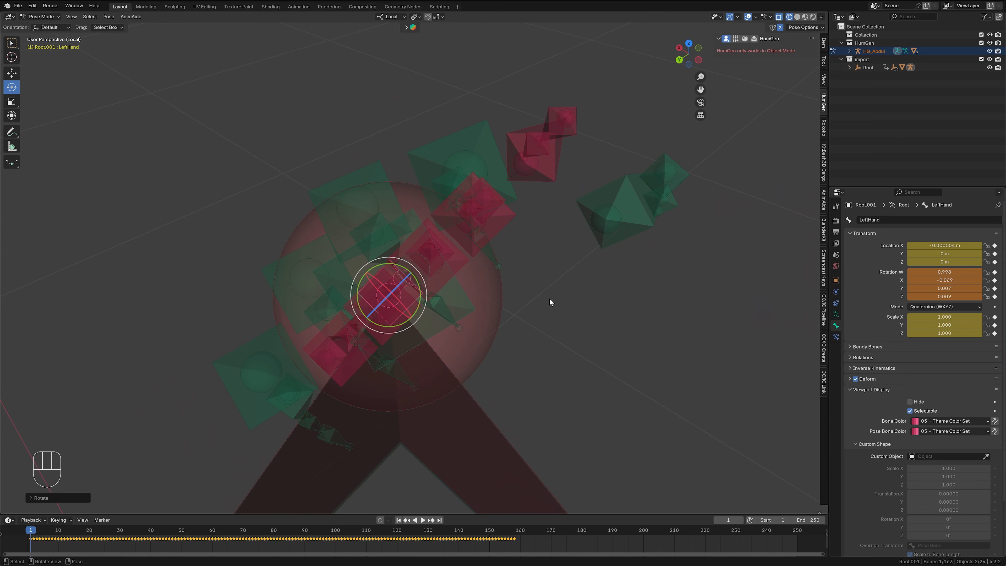
key(r)
key(y)
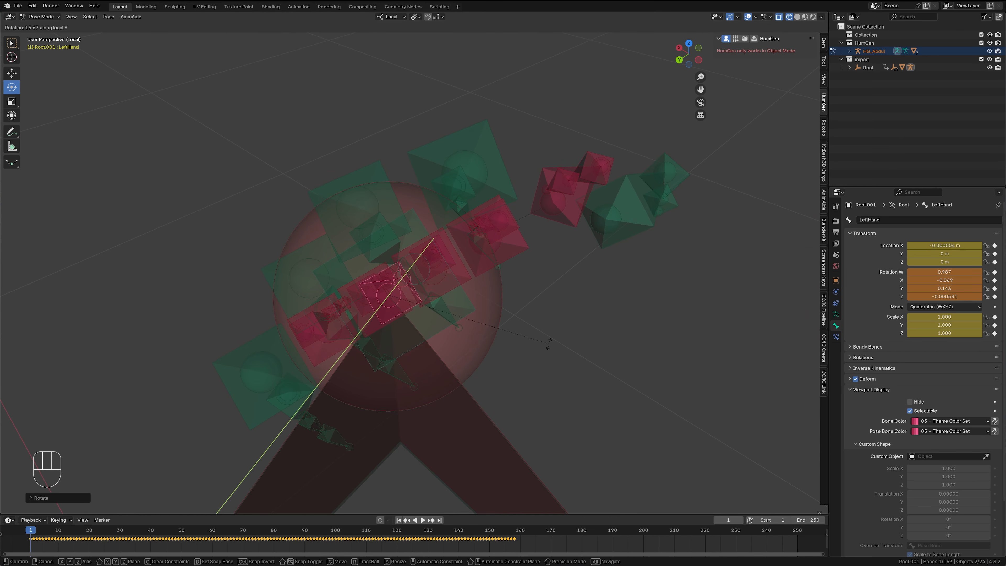
click(549, 342)
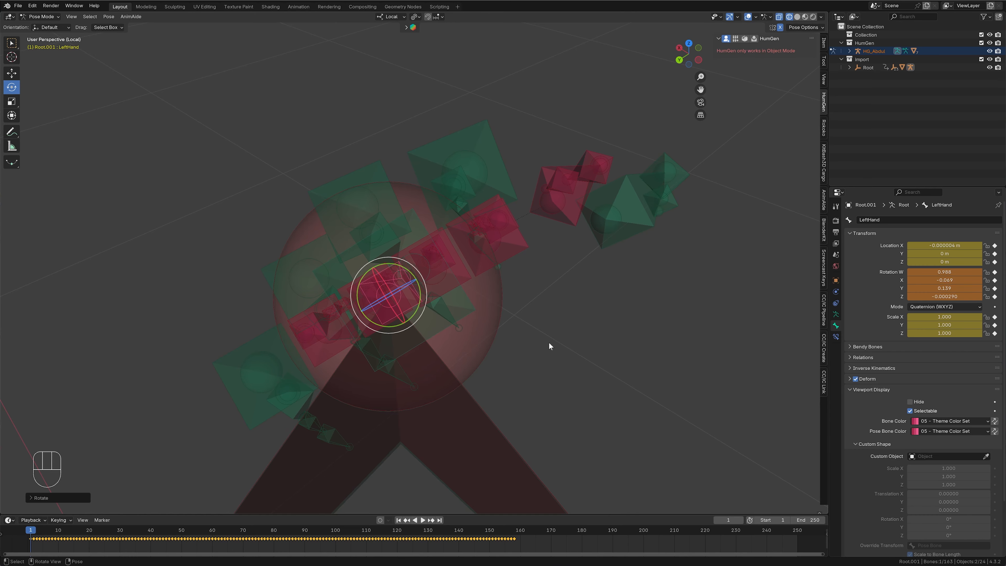
- Examine the alignment of the hands, arms and legs of both armatures from several angles
middle_drag(548, 344, 580, 367)
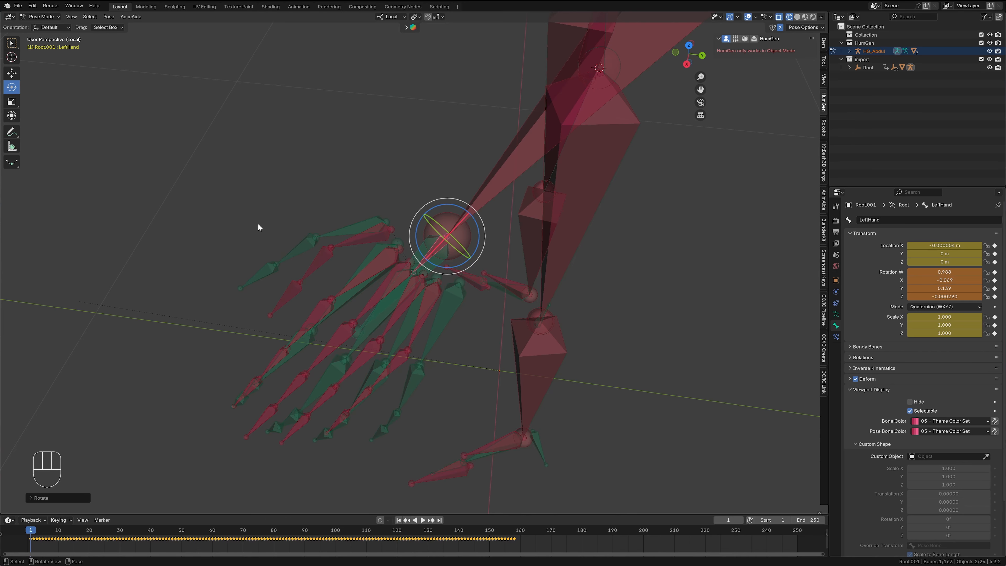
middle_drag(258, 223, 278, 293)
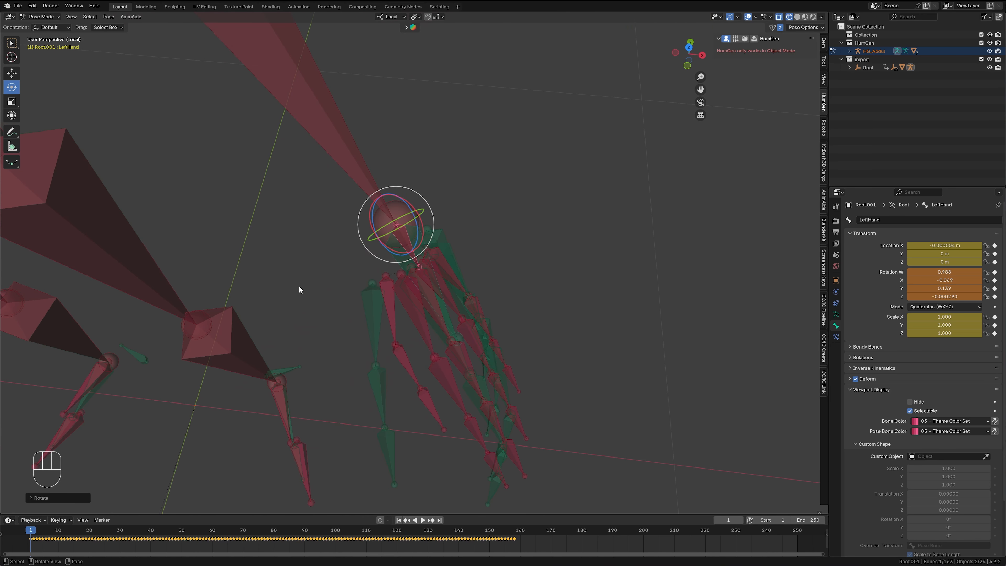
scroll(298, 285, down, 4)
middle_drag(339, 348, 363, 295)
shift+middle_drag(366, 294, 523, 290)
scroll(523, 290, down, 3)
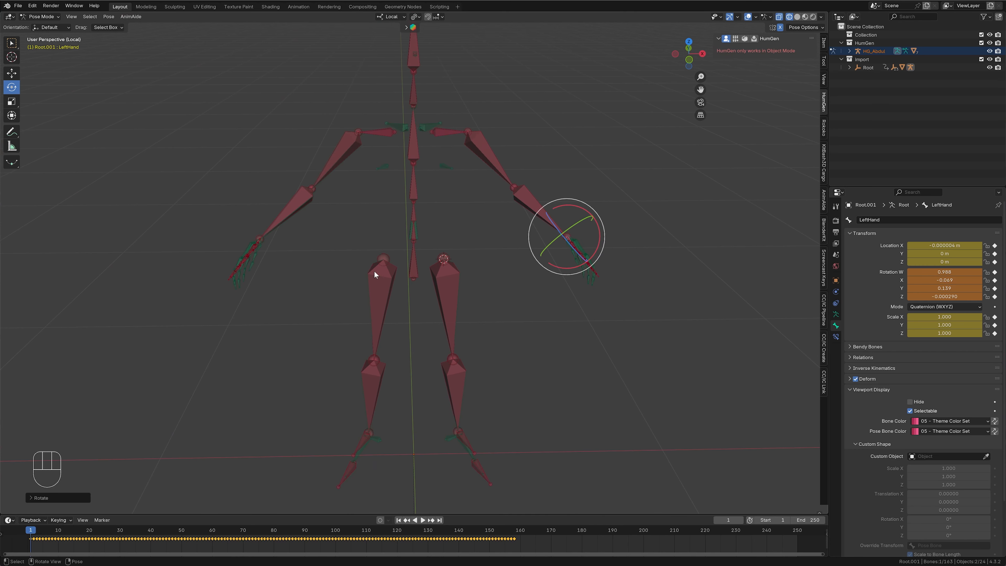
middle_drag(374, 270, 625, 309)
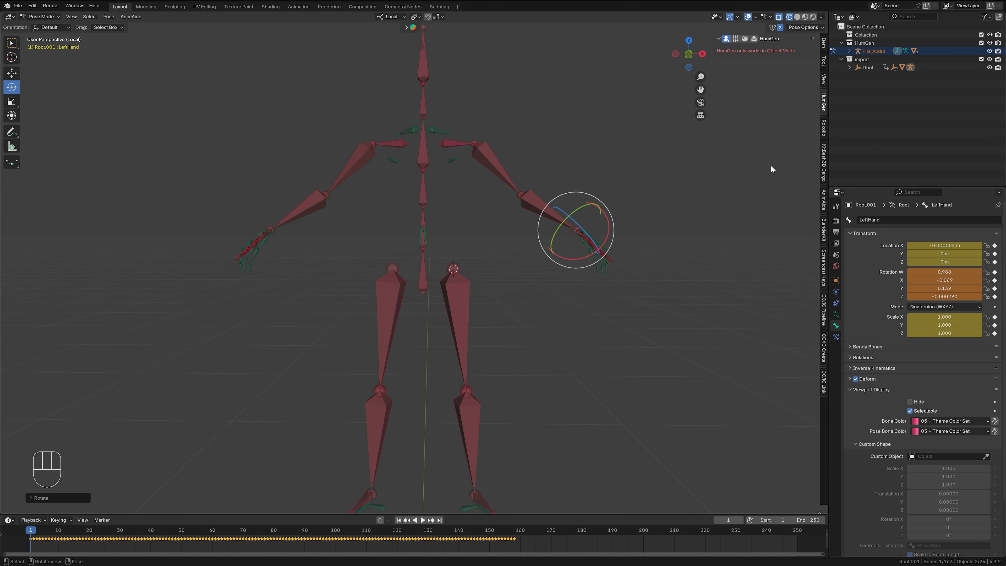
- Set Root.001 as source and HG_Abdul as target for Rokoko retargeting, and build the bone list in a widened sidebar
click(824, 127)
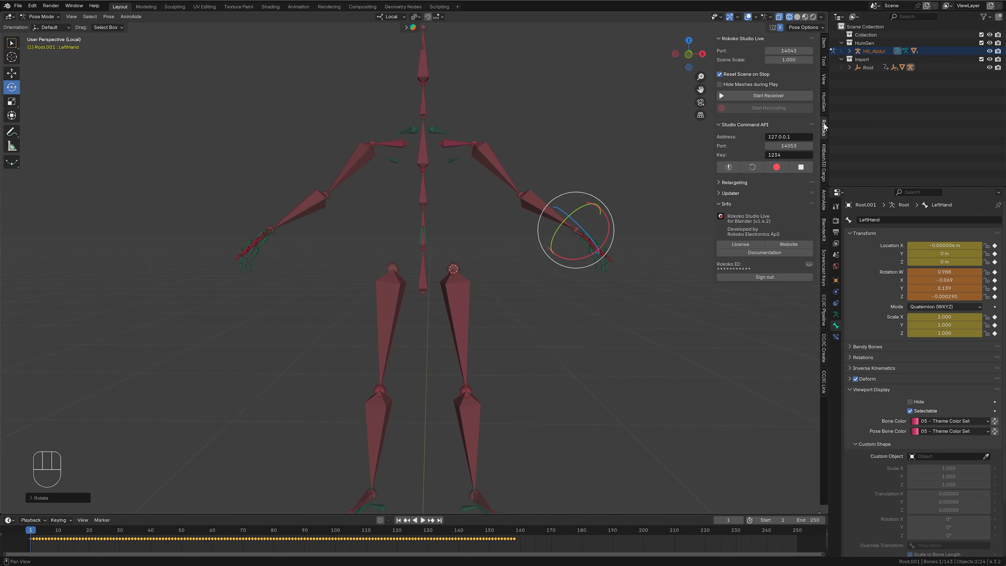
click(719, 183)
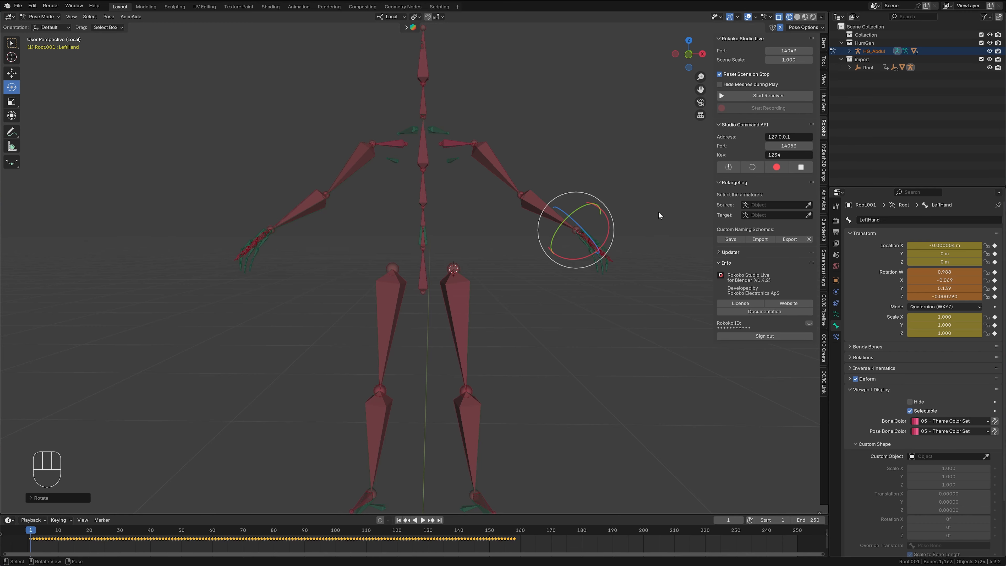
click(762, 206)
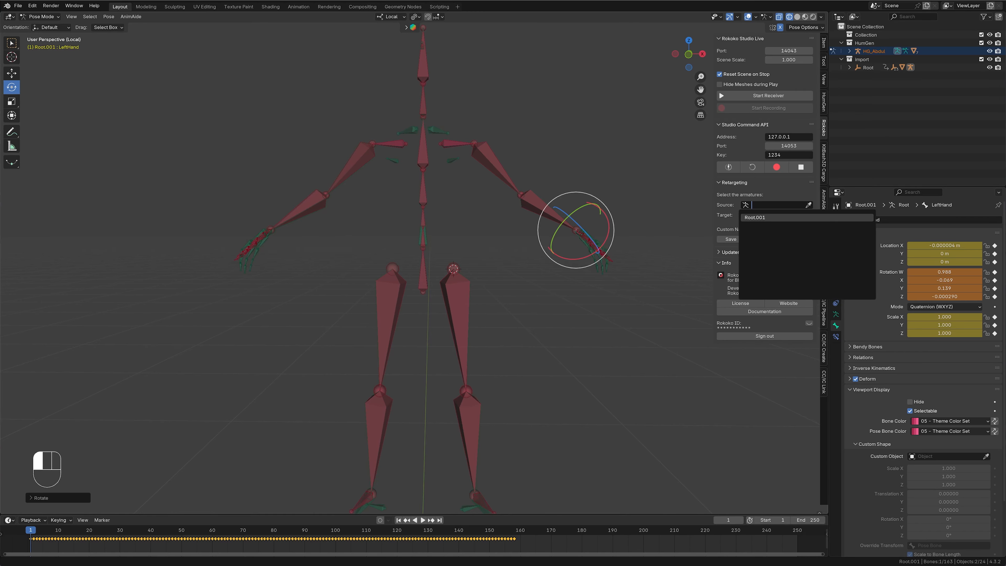
click(756, 217)
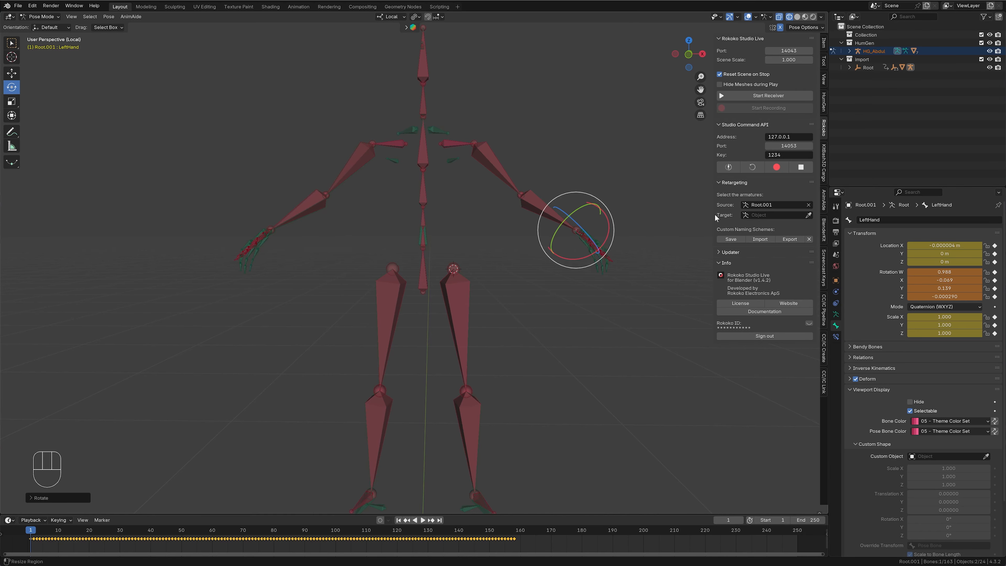
click(760, 214)
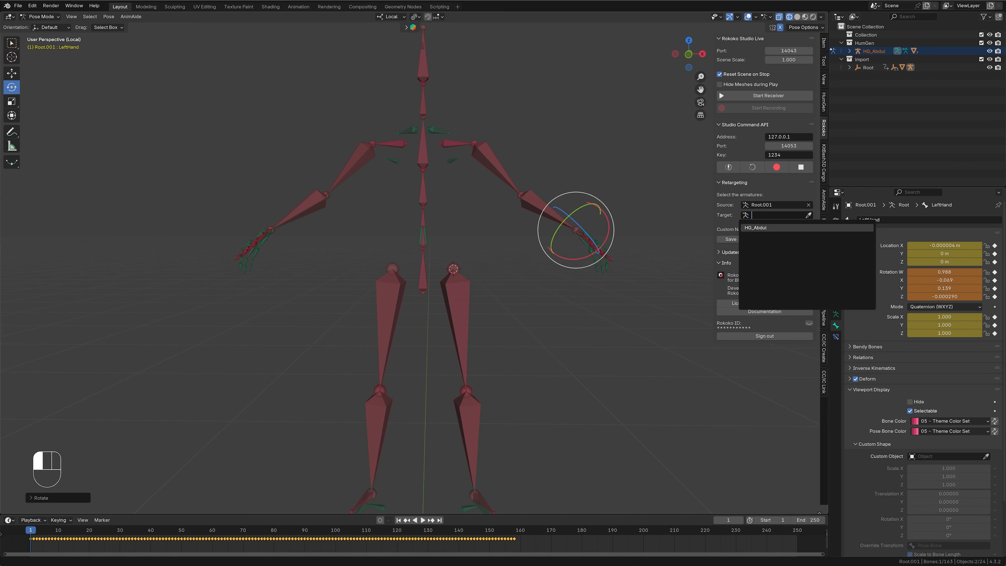
click(755, 228)
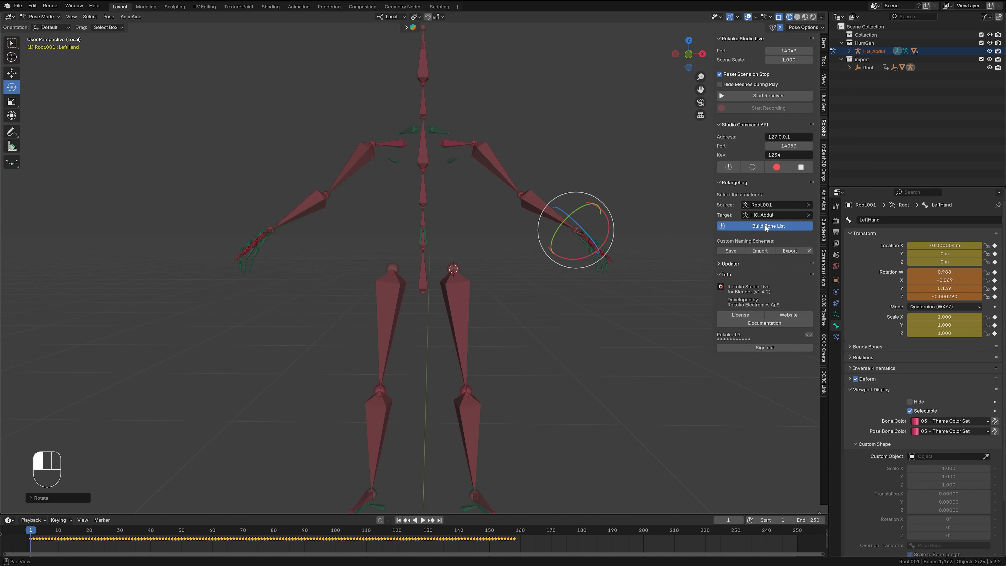
drag(715, 288, 643, 287)
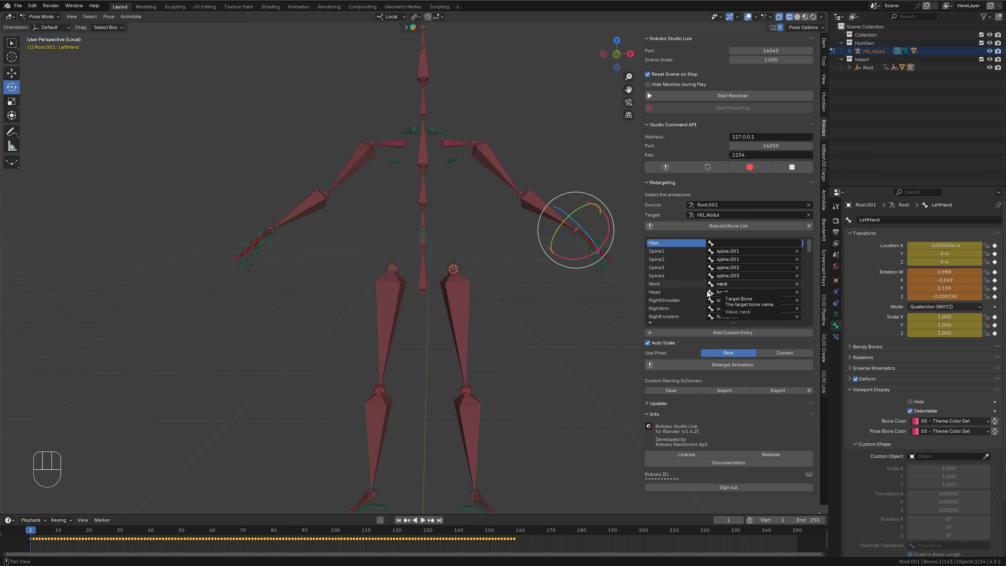
- Identify the lowest human spine bone and map the Hips entry to the target bone spine
middle_drag(547, 300, 469, 252)
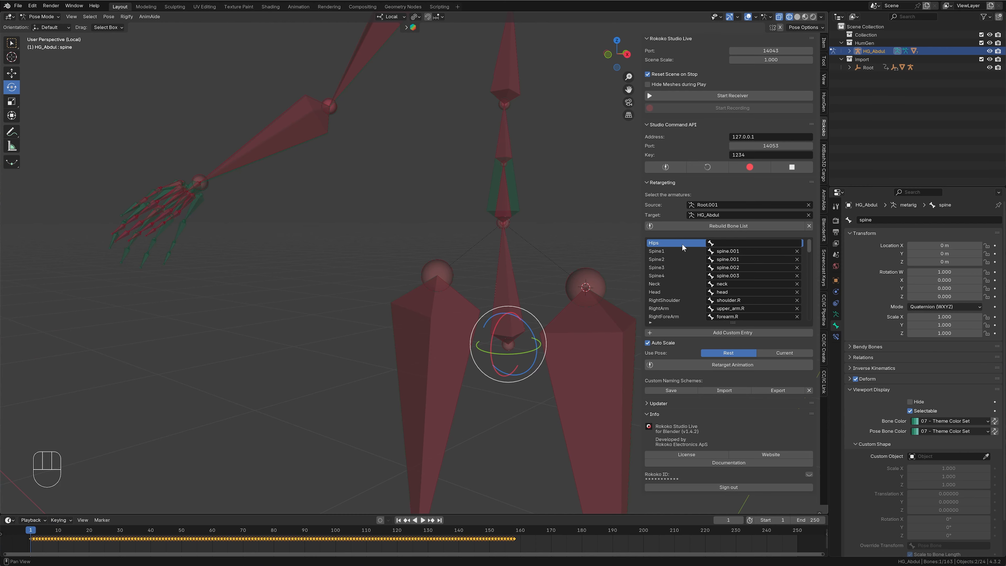
click(730, 245)
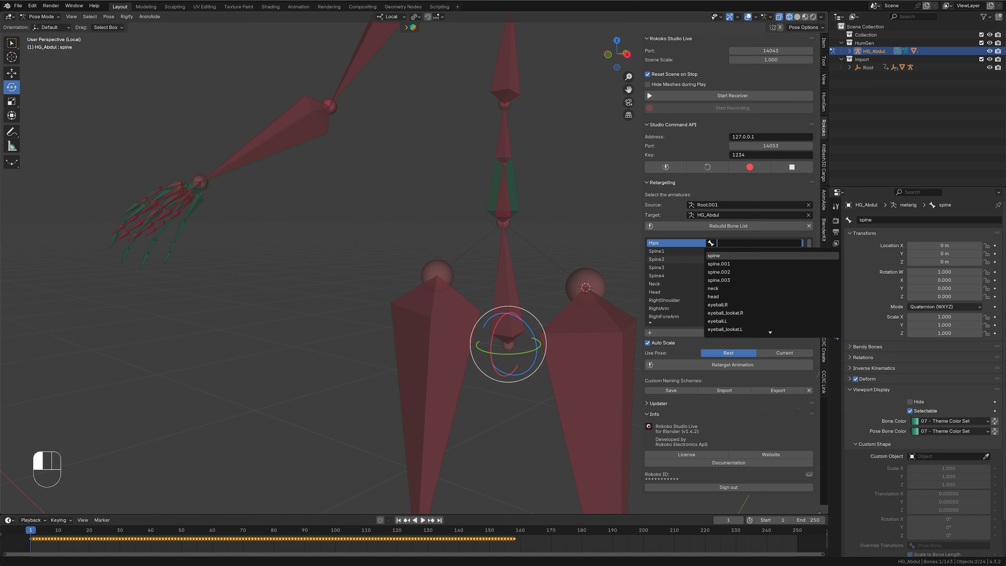
click(745, 255)
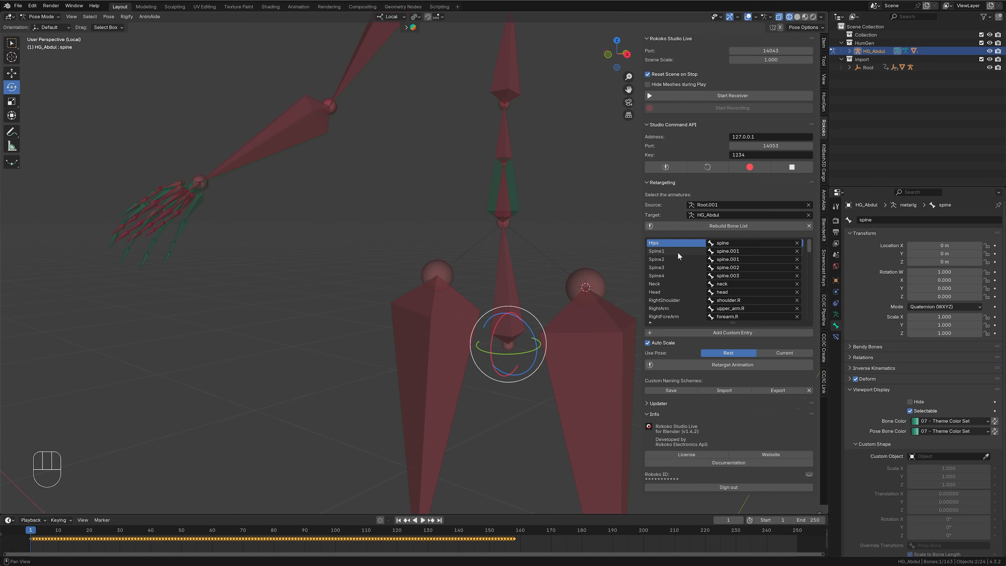
- Check the mocap Spine1 and Spine2 bones, and clear the target bone assigned to Spine2
click(513, 193)
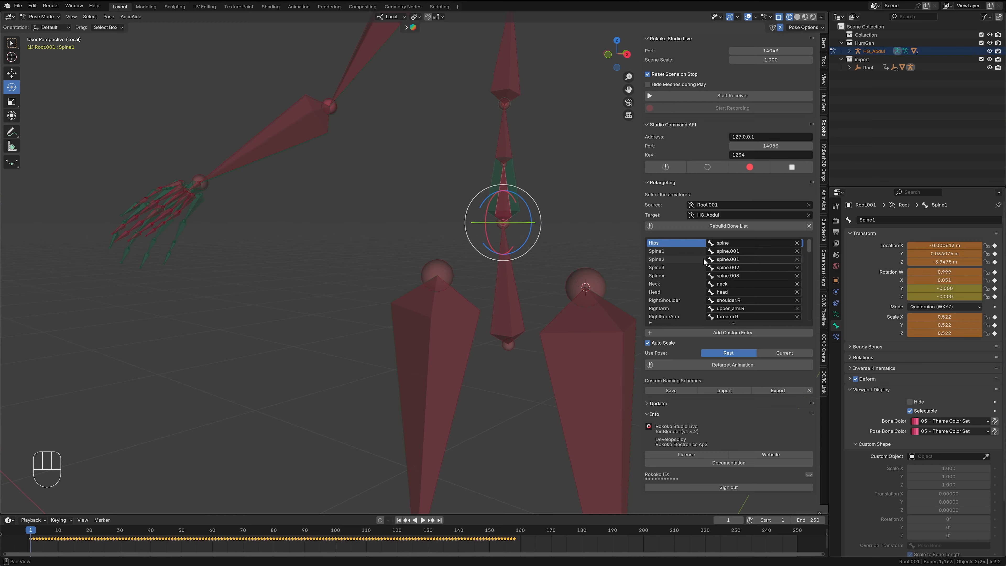
click(503, 144)
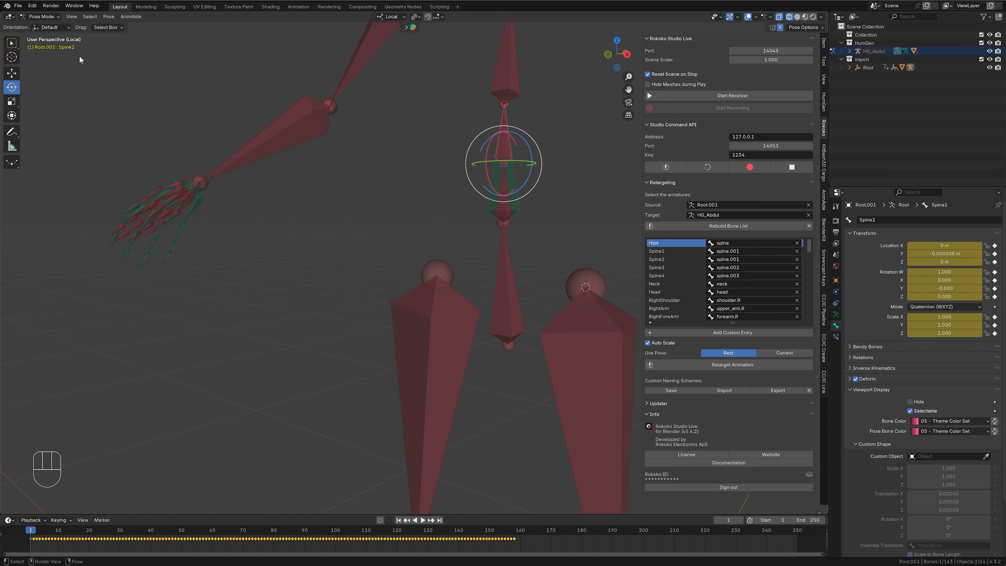
click(11, 43)
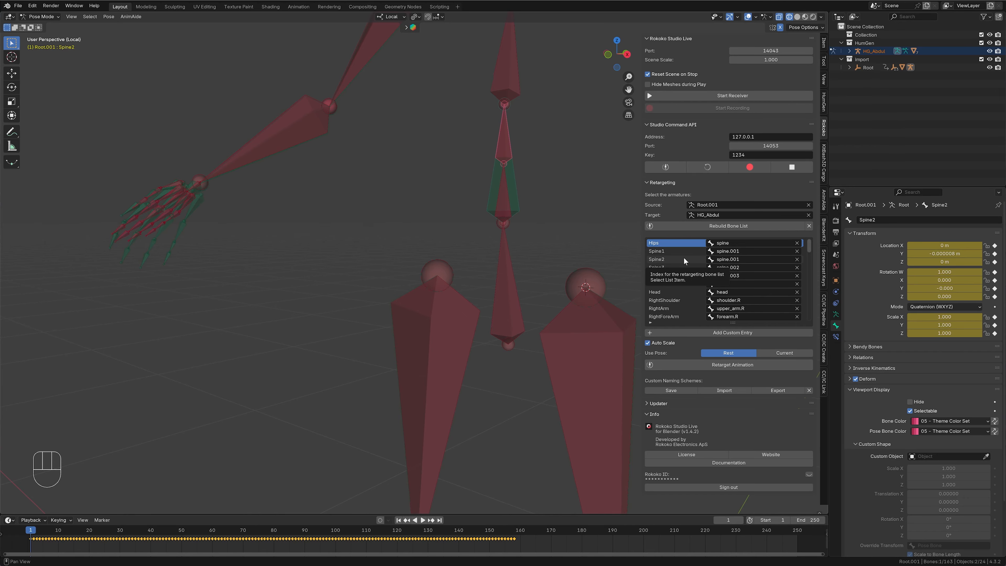
click(796, 259)
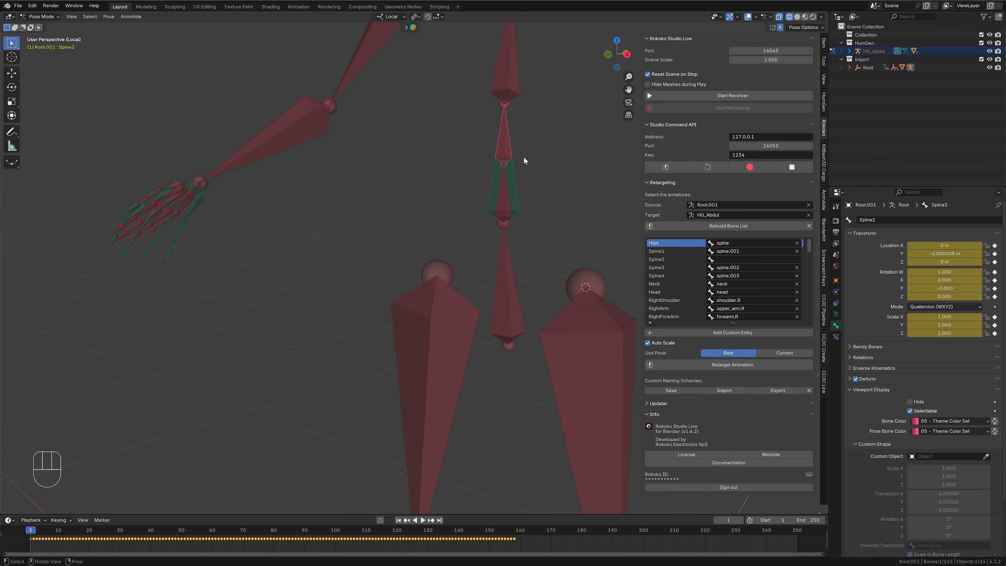
- Check the mocap Spine3 and Spine4 bones against their human counterparts, and review the remaining arm and finger mappings
shift+middle_drag(524, 164, 486, 248)
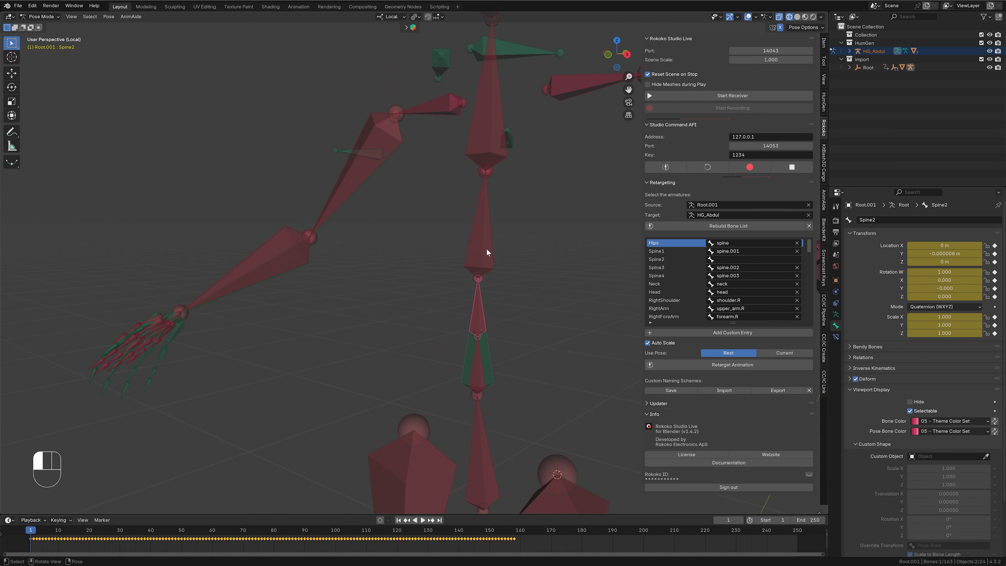
click(487, 249)
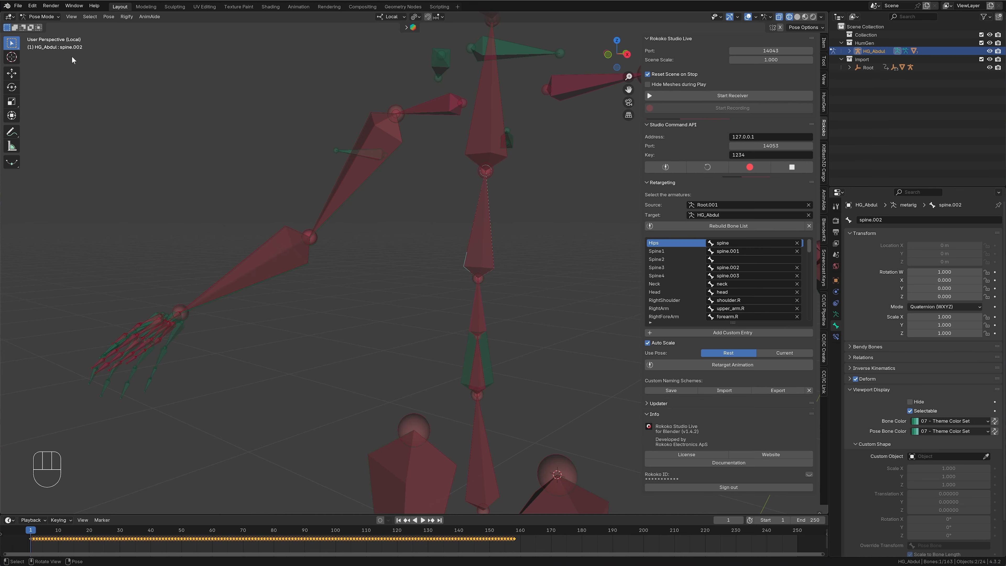
click(480, 238)
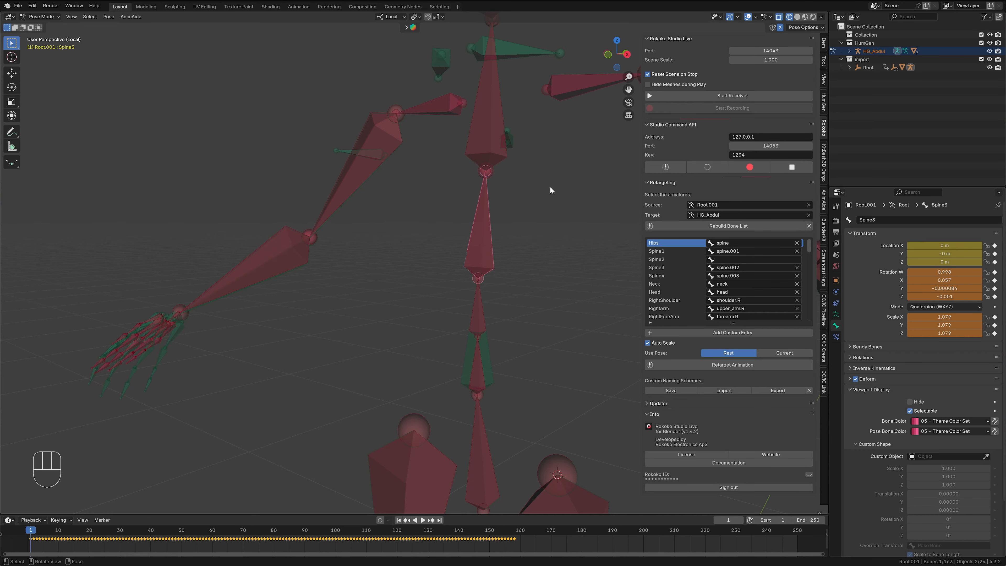
shift+middle_drag(550, 186, 531, 291)
click(475, 215)
click(474, 214)
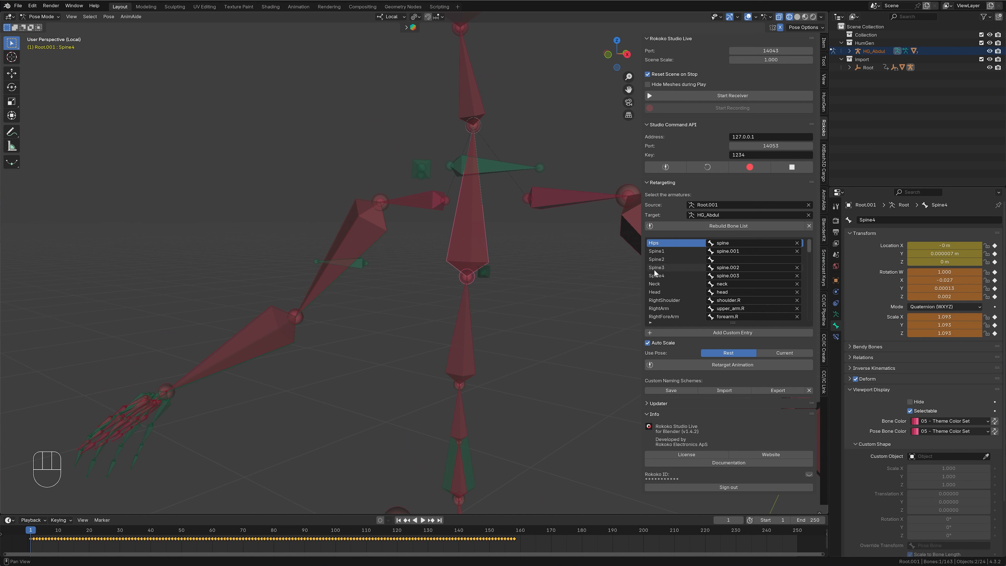
click(476, 234)
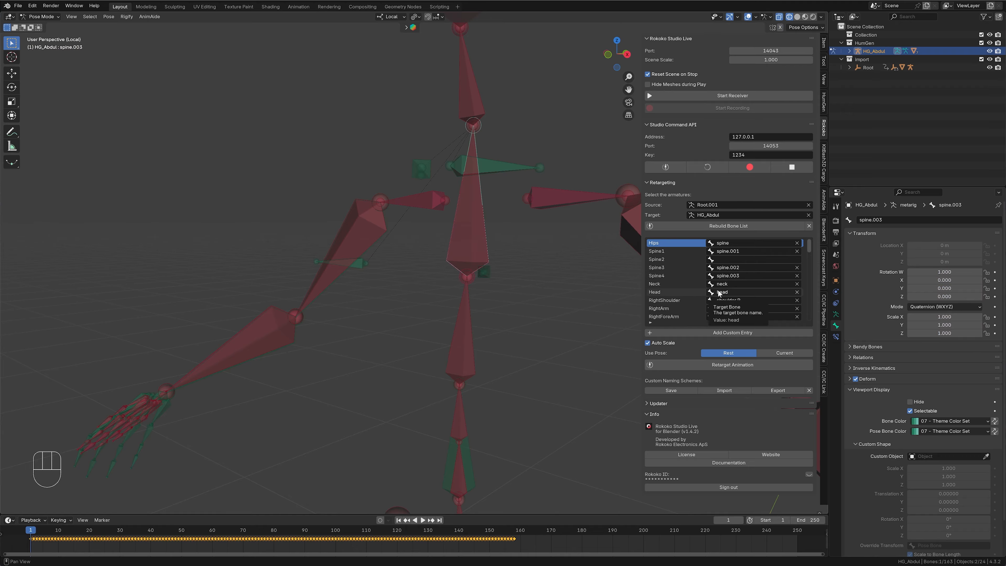
scroll(745, 292, down, 7)
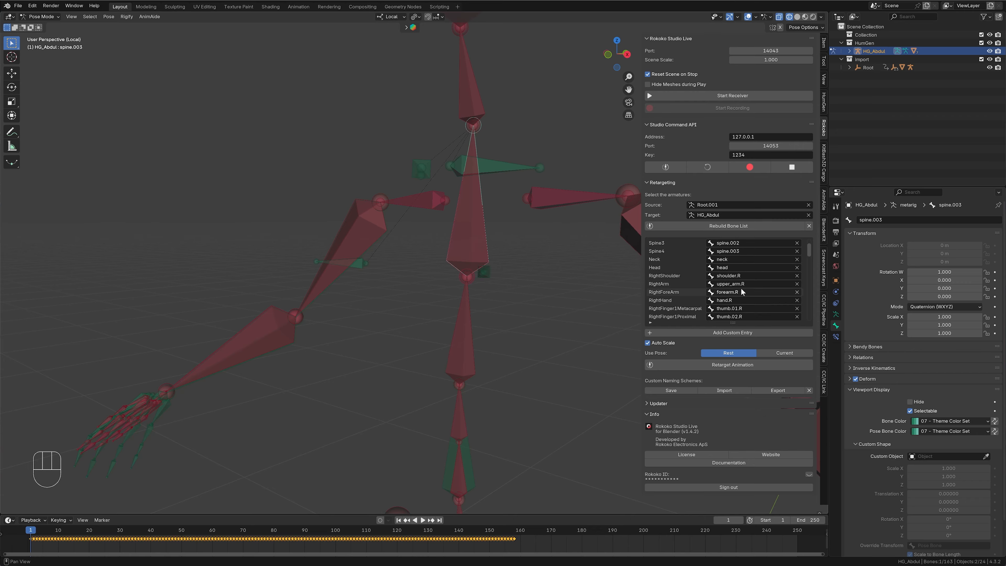
scroll(745, 292, down, 12)
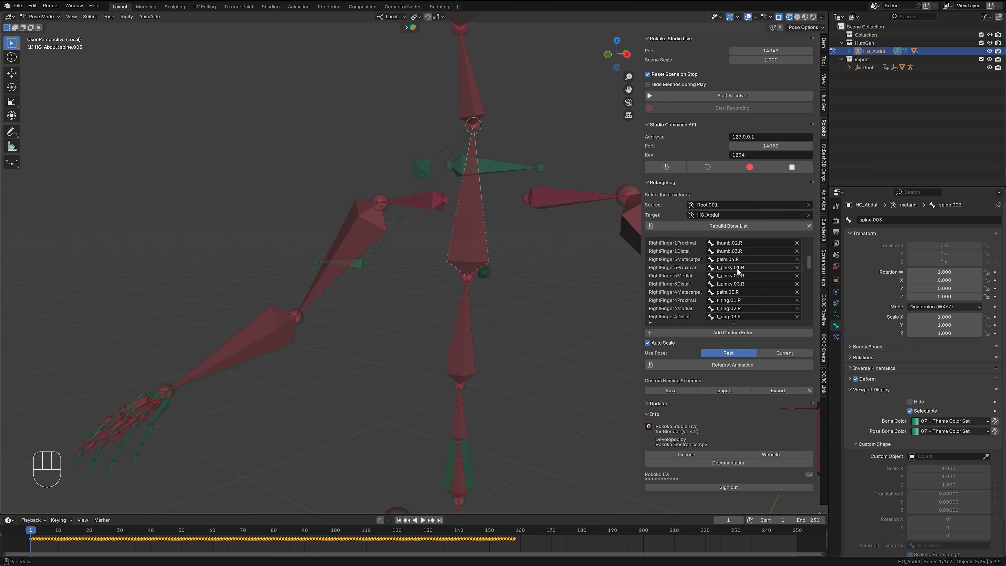
scroll(736, 277, down, 15)
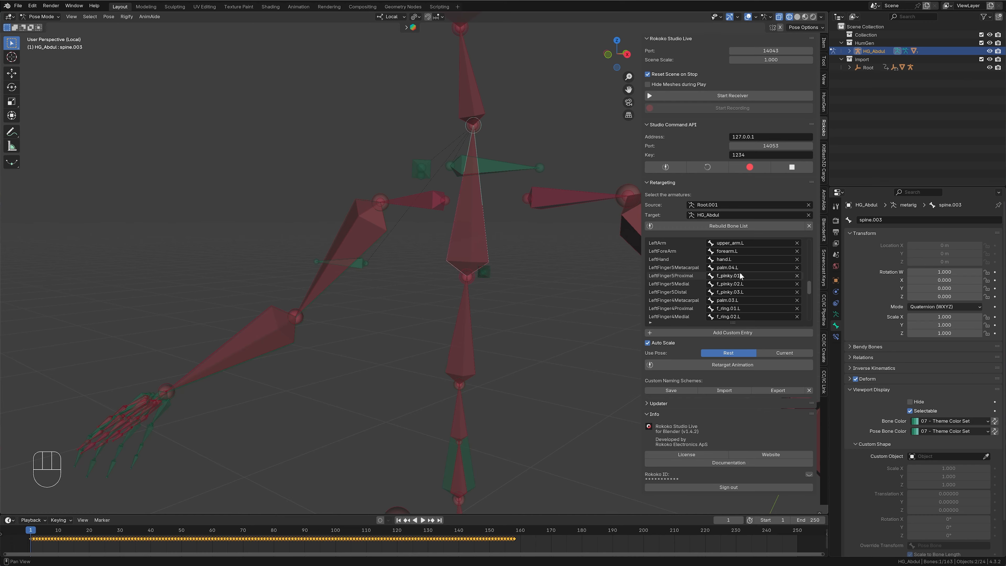
- Disable Auto Scale, set the retargeting to use the Current pose, and retarget the animation
click(647, 343)
click(787, 352)
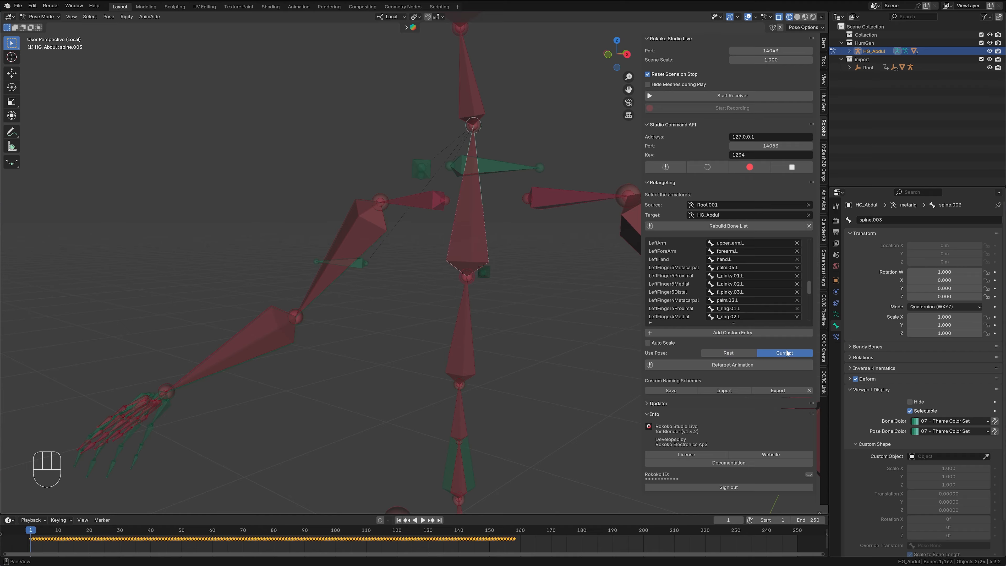
click(726, 367)
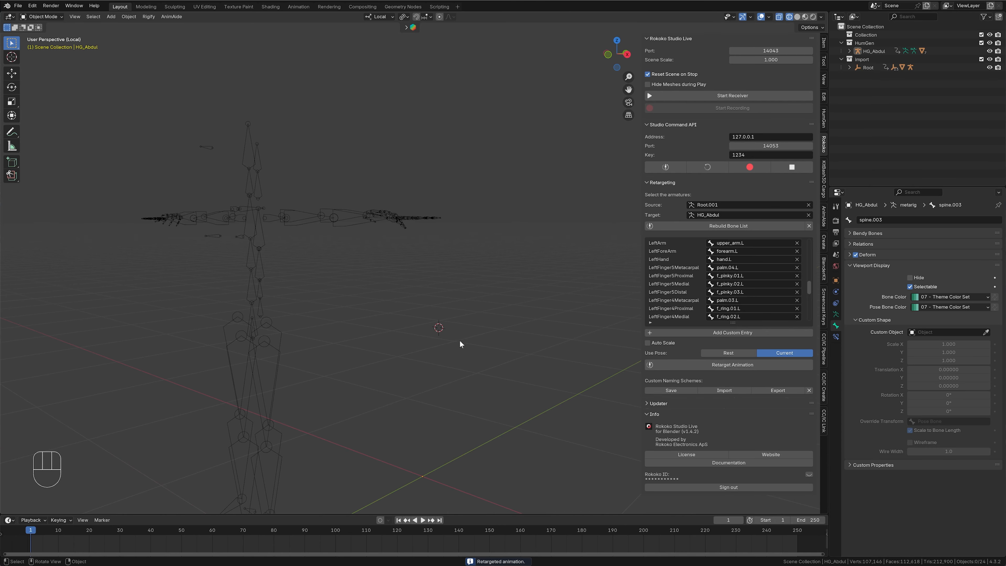
- Hide the viewport sidebar and display the armatures in solid shading
middle_drag(460, 340, 513, 294)
scroll(499, 294, down, 4)
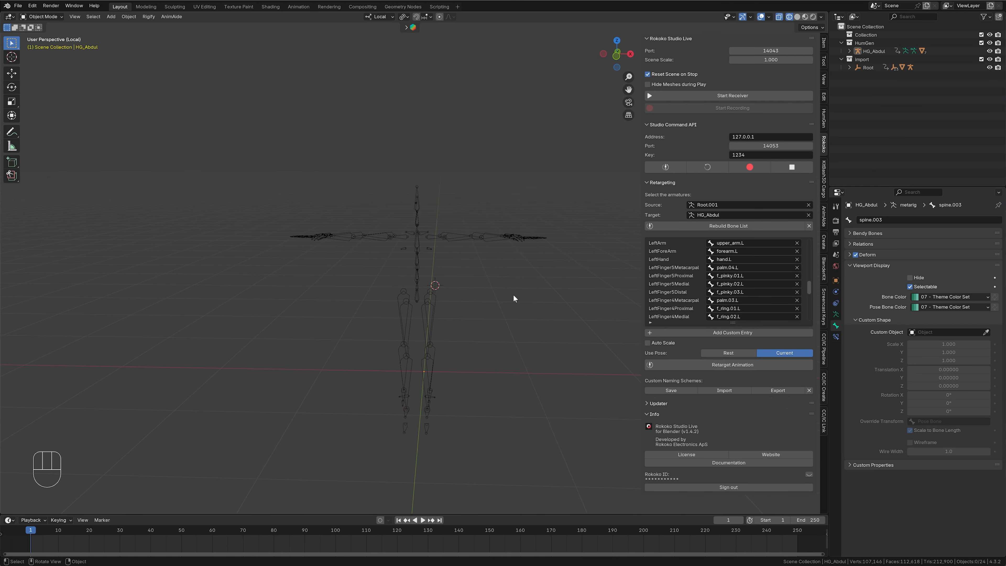
key(n)
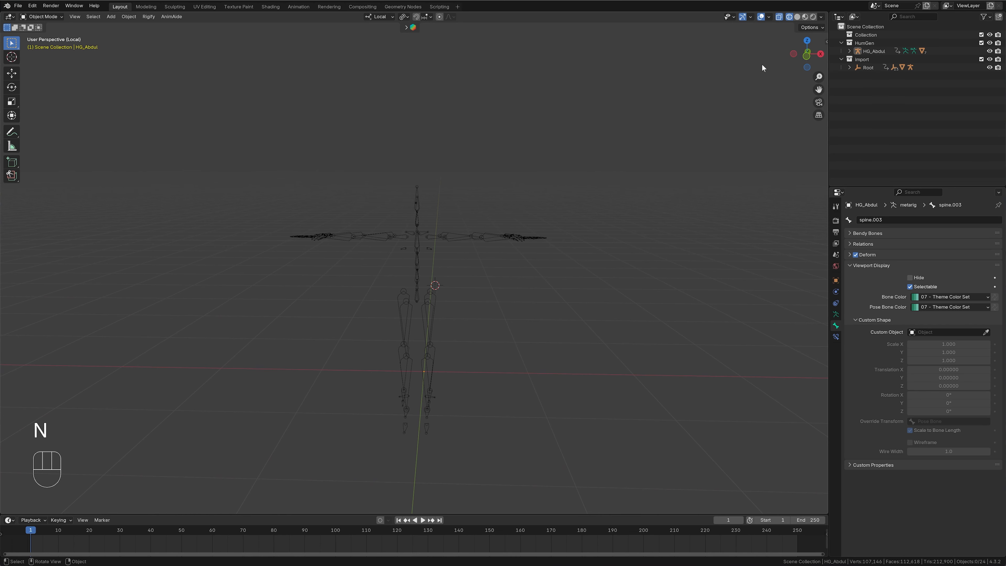
click(796, 16)
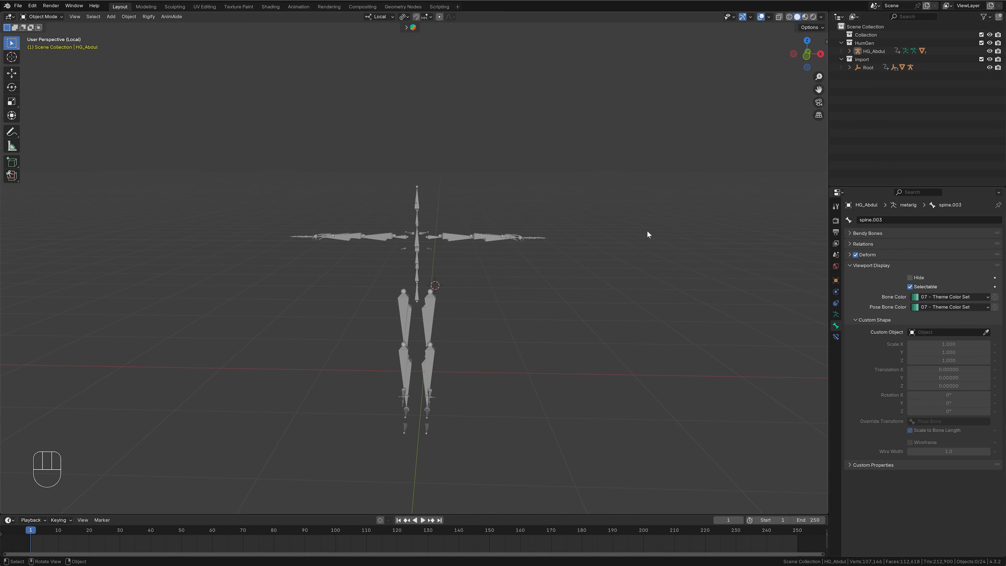
scroll(646, 231, up, 3)
middle_drag(647, 231, 637, 253)
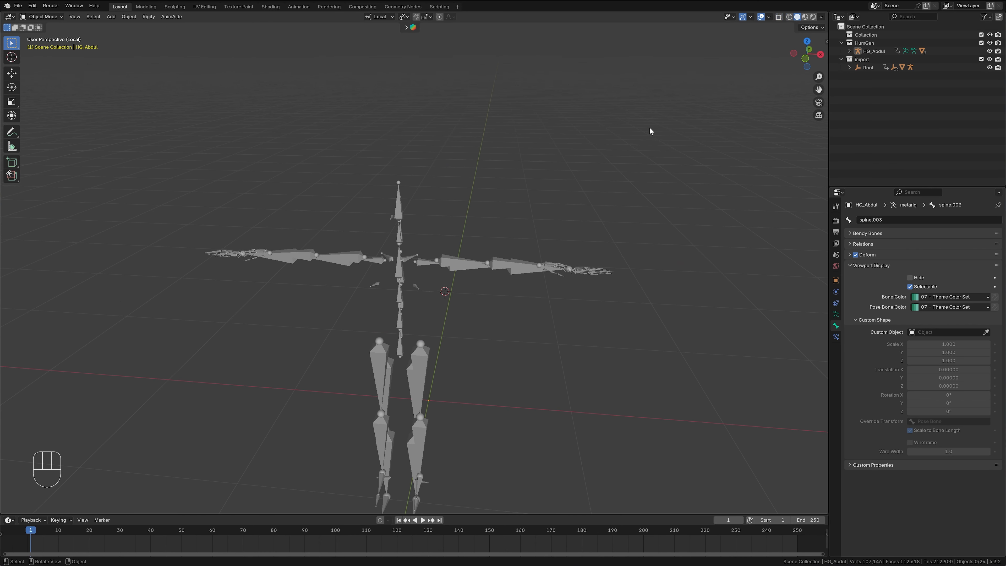
- Exit local view and exclude the import collection from the view layer
key(KP_Divide)
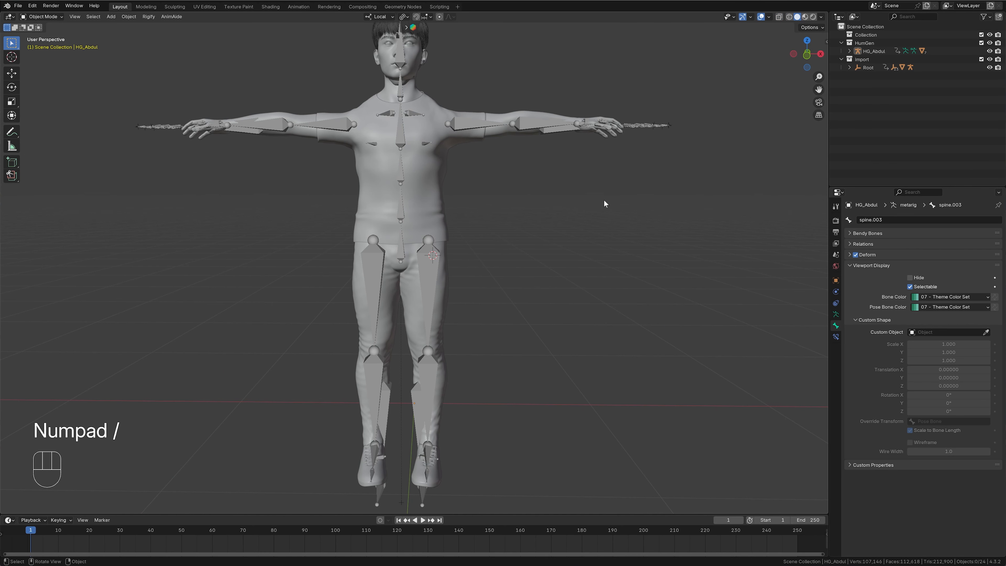
click(980, 60)
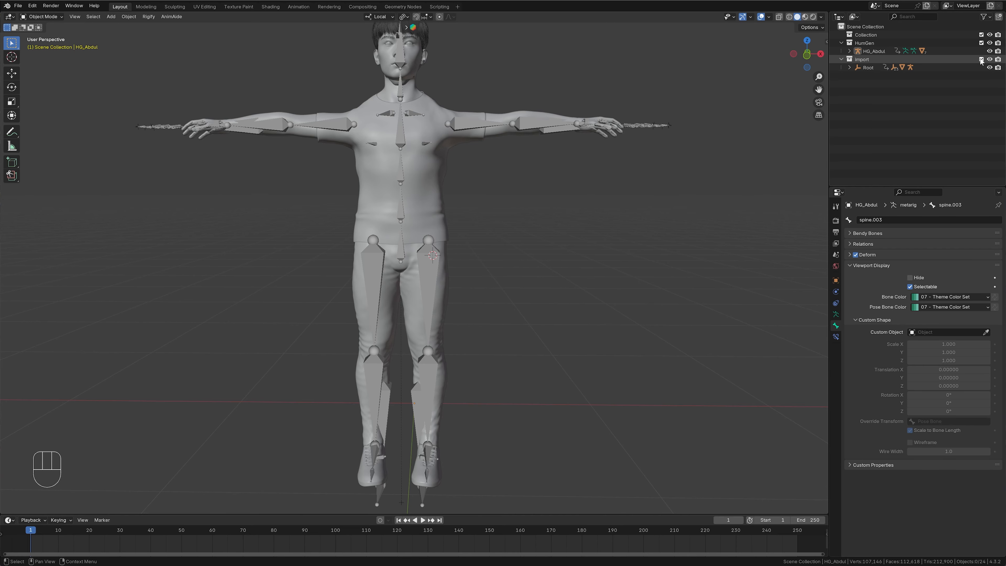
- Play the retargeted animation on the human character, stop it and return to frame 1
scroll(602, 237, down, 3)
middle_drag(587, 237, 514, 246)
key(space)
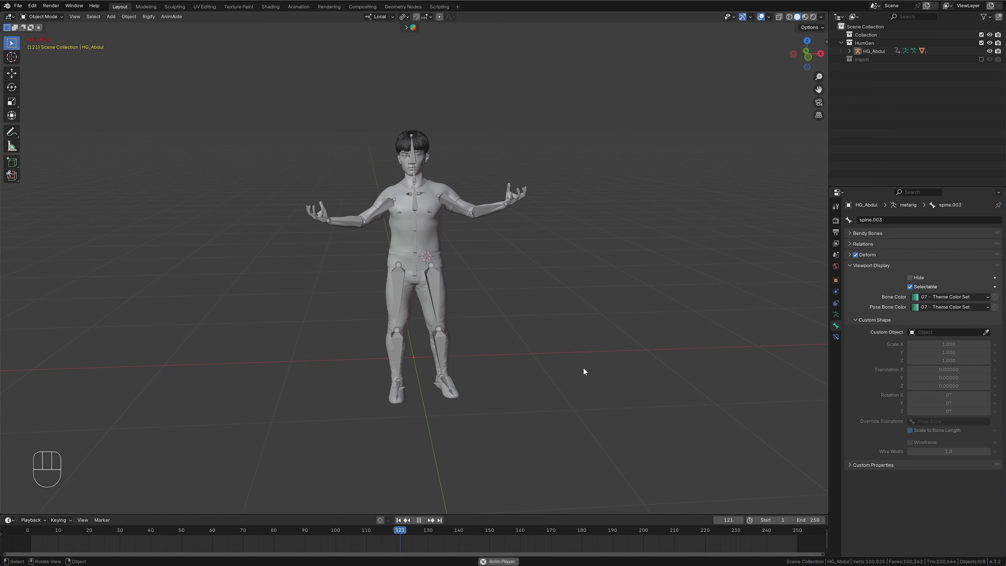
key(space)
key(shift+Left)
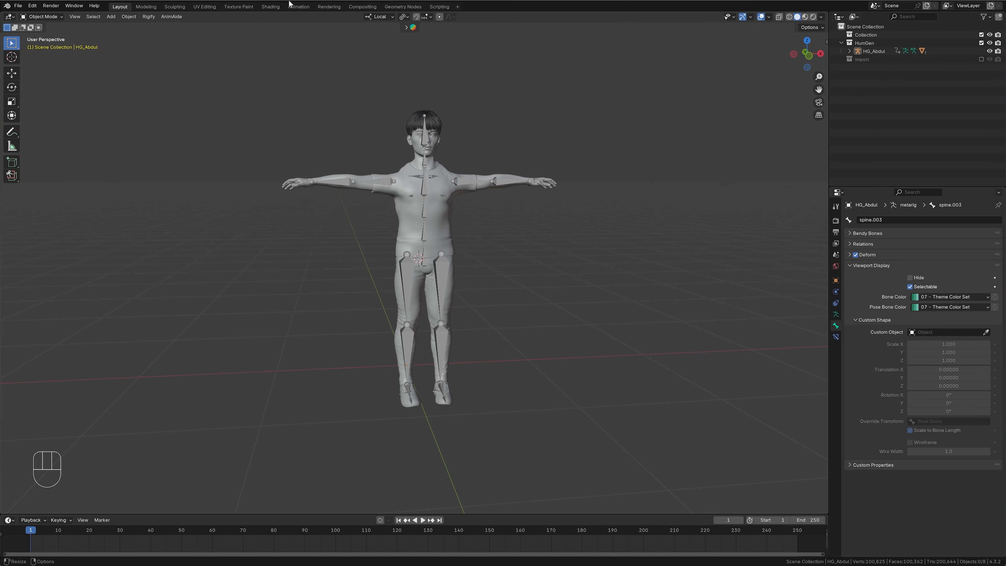
- Switch to the Animation workspace and turn its camera-side 3D viewport into a Graph Editor without a sidebar
click(296, 7)
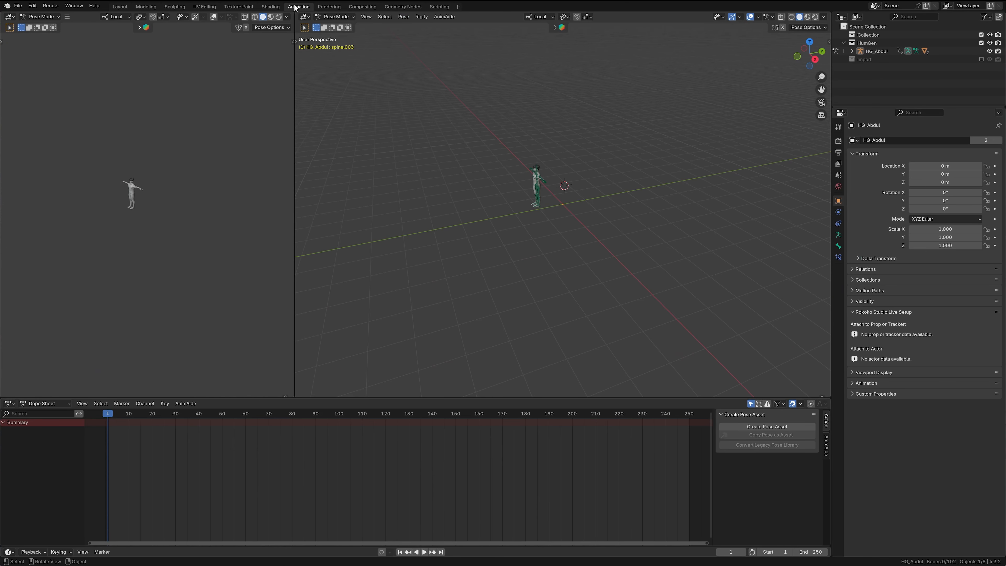
click(9, 17)
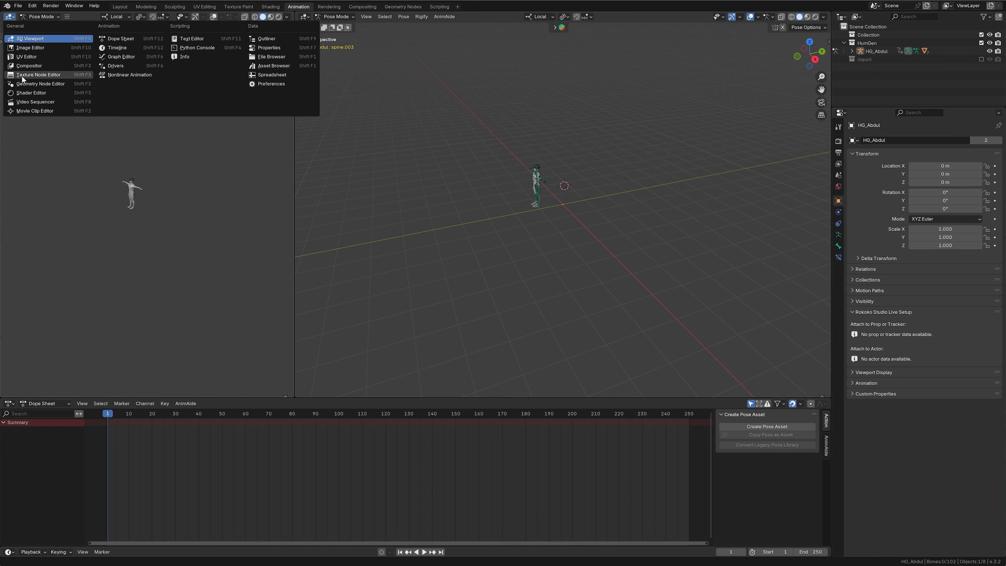
click(121, 57)
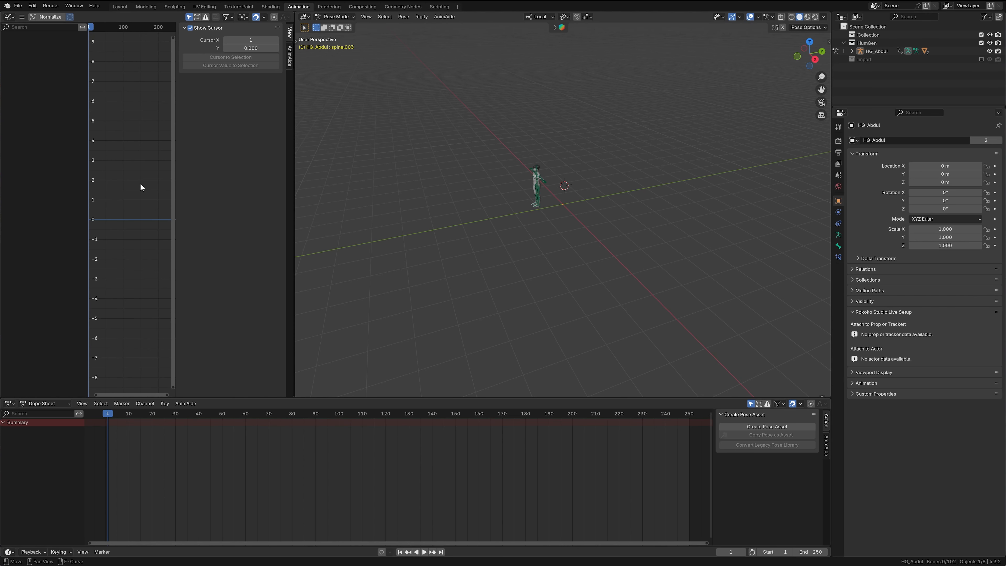
key(n)
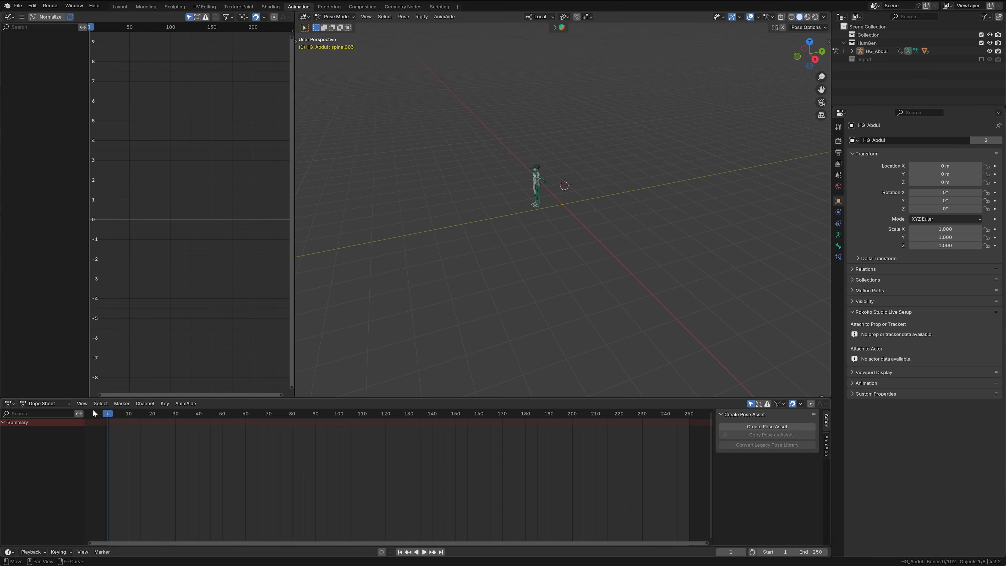
- Switch the Dope Sheet to the Action Editor and turn the timeline into a taller Nonlinear Animation editor limited to selected items
click(45, 402)
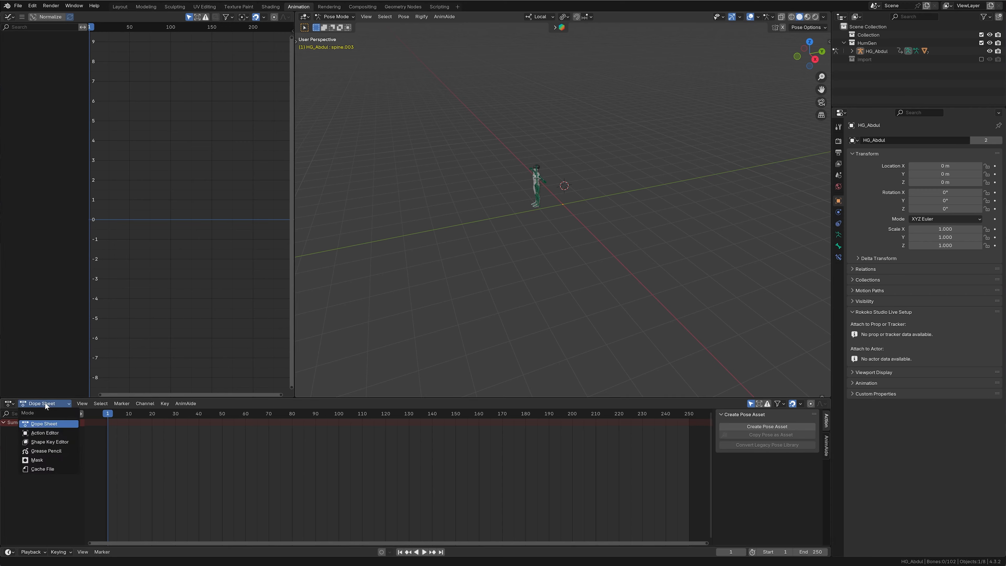
click(48, 432)
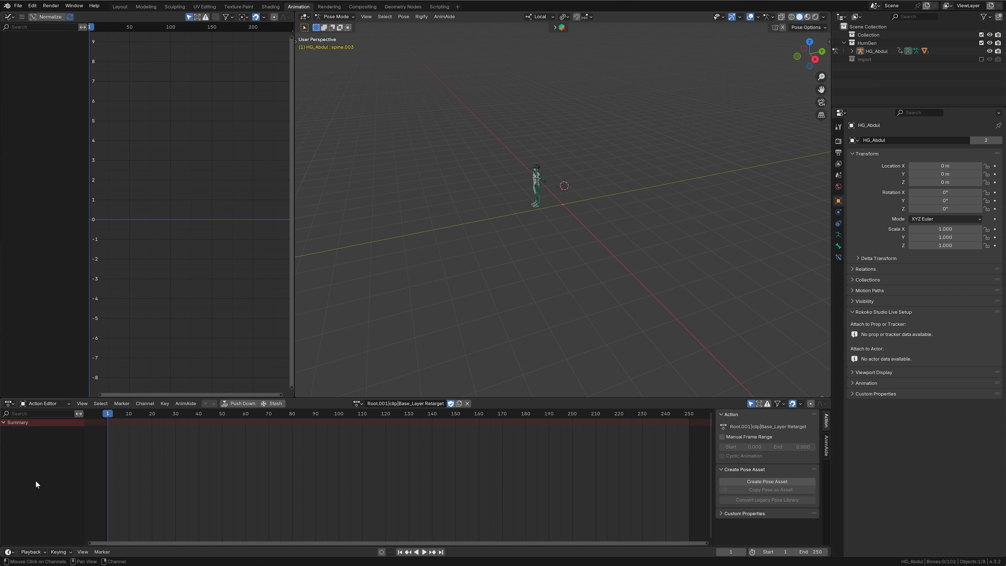
drag(149, 547, 149, 498)
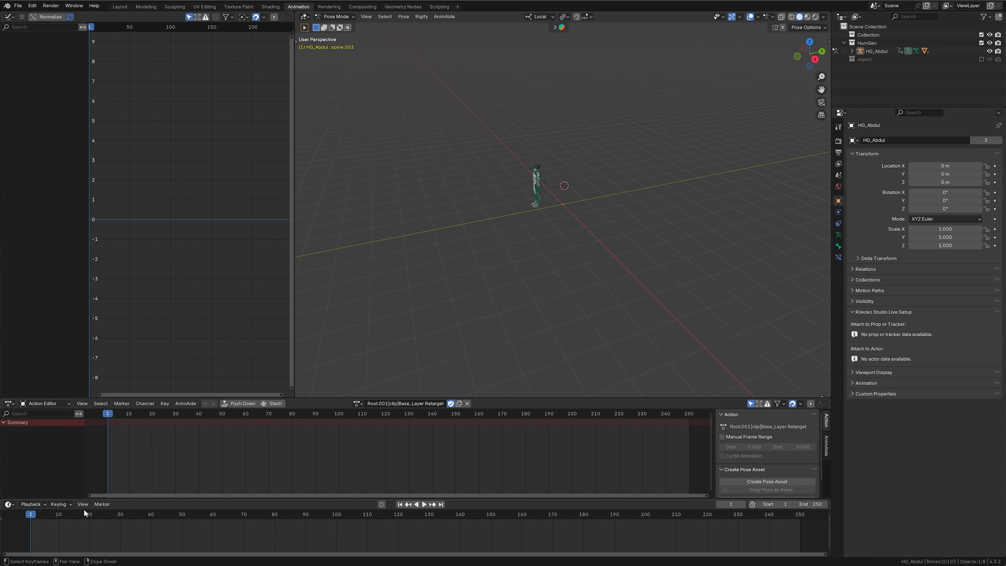
click(8, 504)
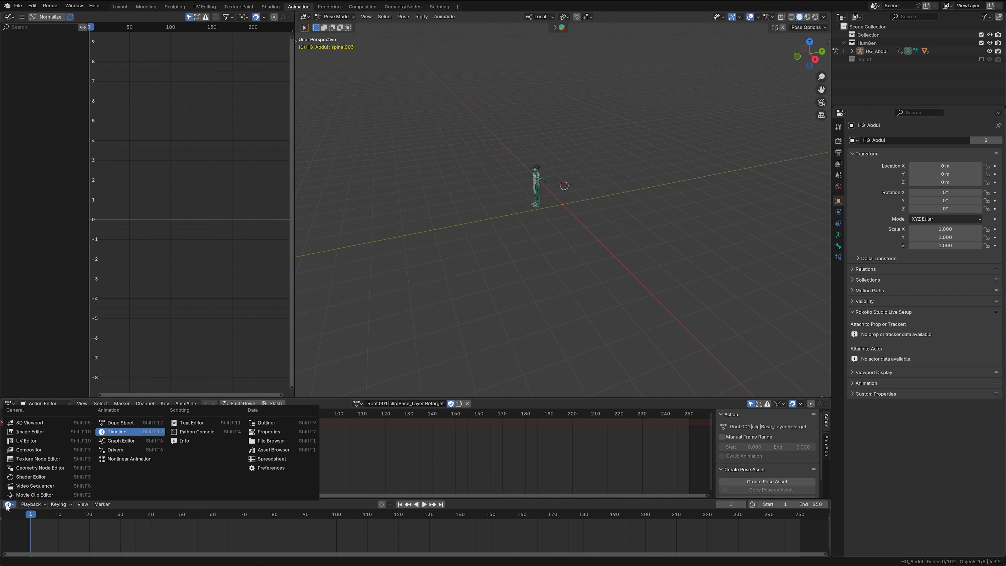
click(132, 459)
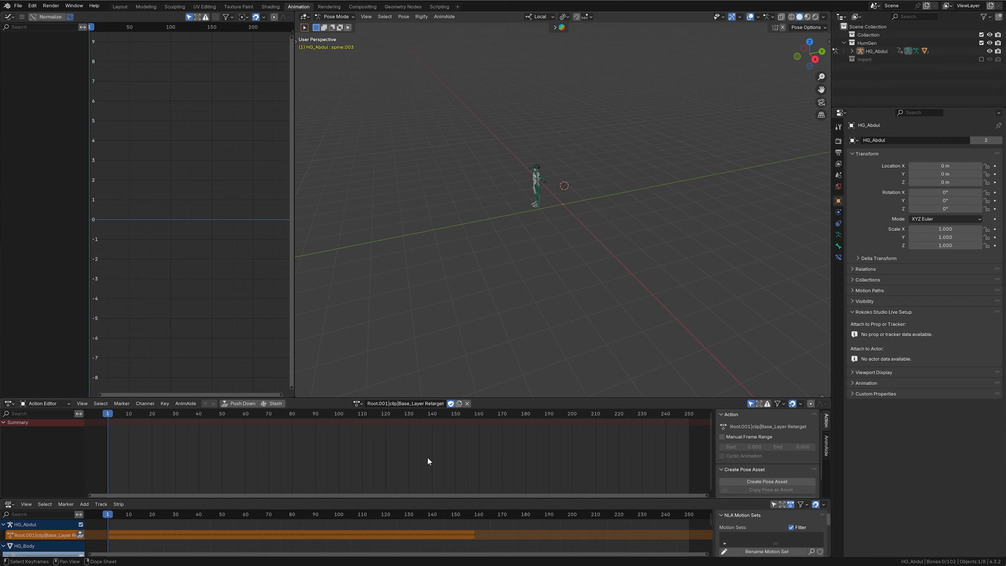
click(772, 504)
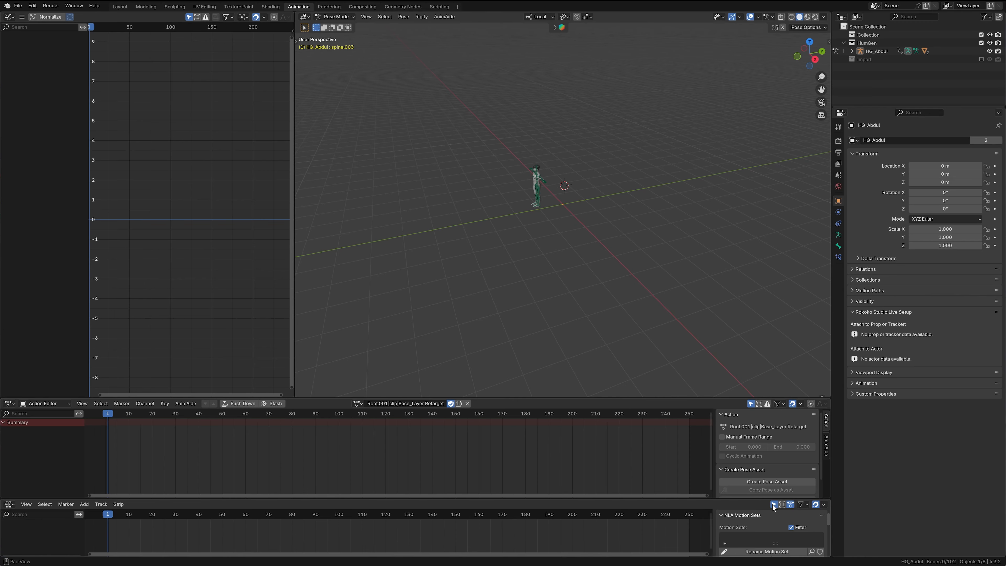
drag(568, 499, 566, 456)
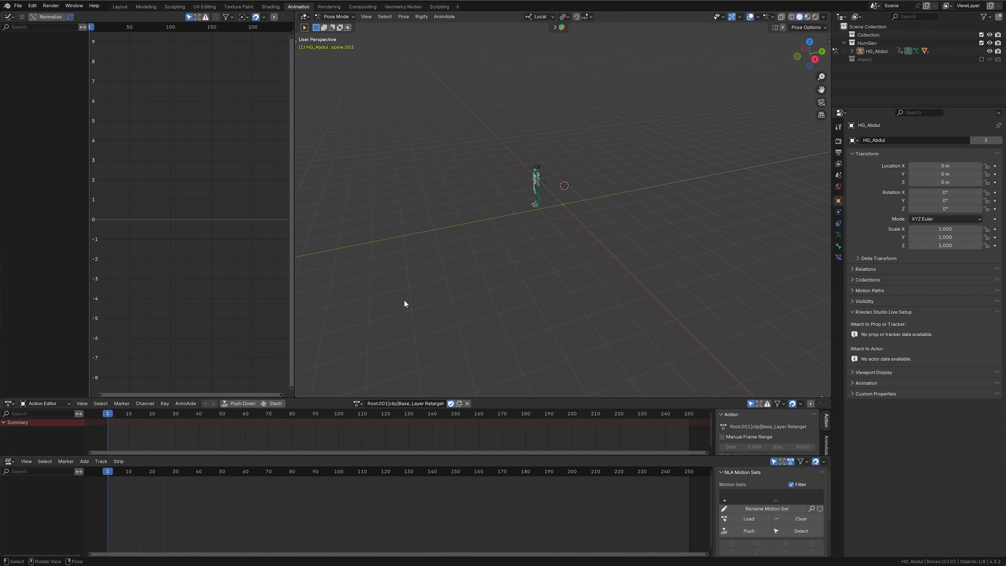
- Go to frame 6 and select the character's left shoulder bone in the 3D viewport
scroll(487, 212, up, 8)
shift+middle_drag(482, 216, 585, 265)
scroll(617, 270, up, 6)
click(559, 247)
scroll(559, 248, down, 4)
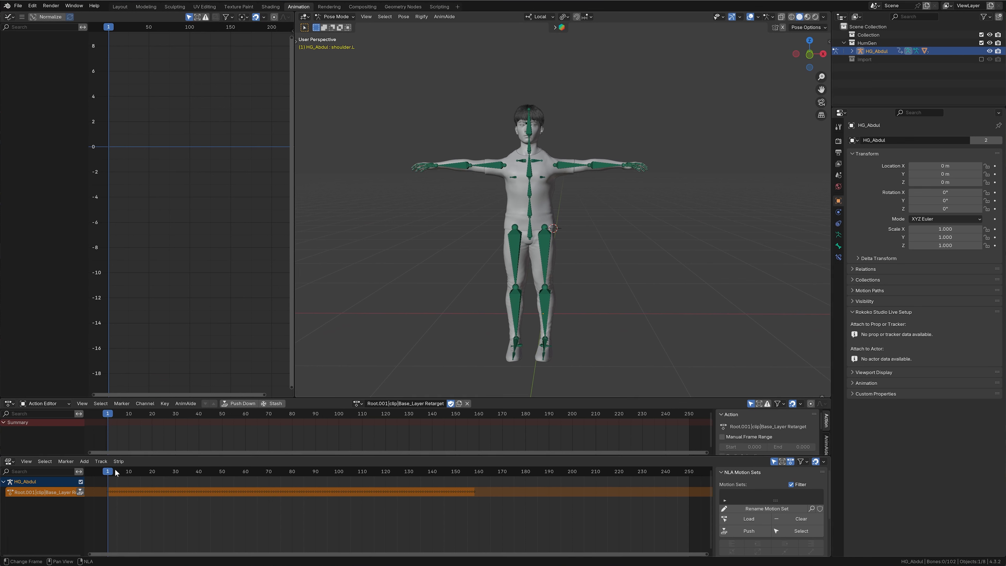
mouse_move(116, 473)
mouse_down()
mouse_move(403, 487)
mouse_move(205, 489)
mouse_move(158, 486)
mouse_move(236, 484)
mouse_move(108, 473)
mouse_move(119, 473)
mouse_up()
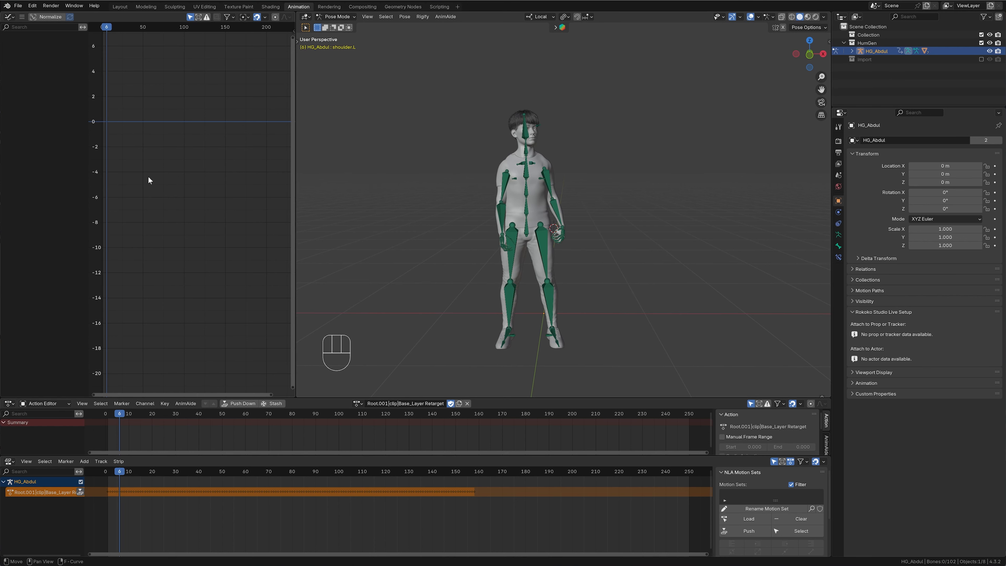
click(531, 163)
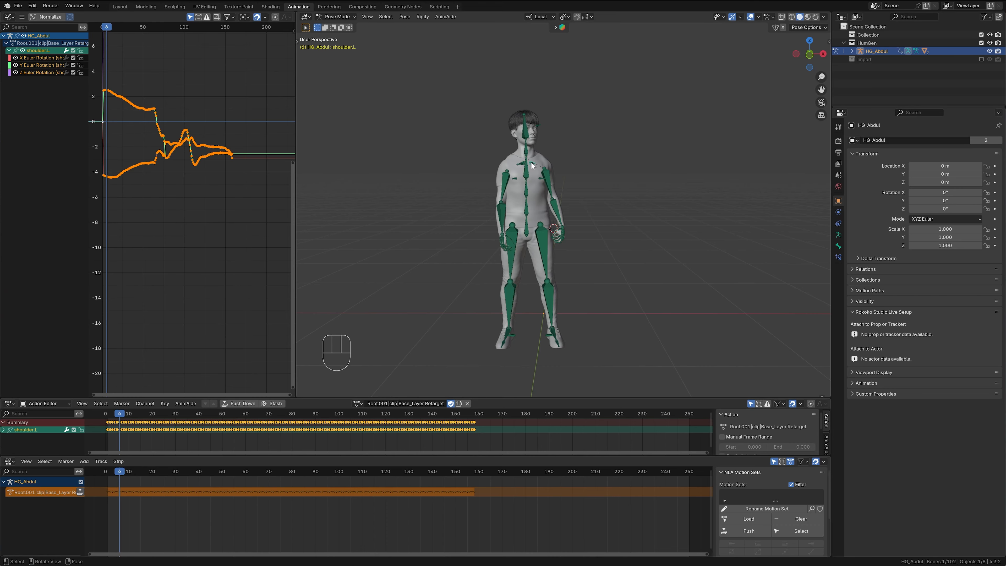
- Activate the Rotate tool for the left shoulder bone and frame all of its curves in the Graph Editor
key(t)
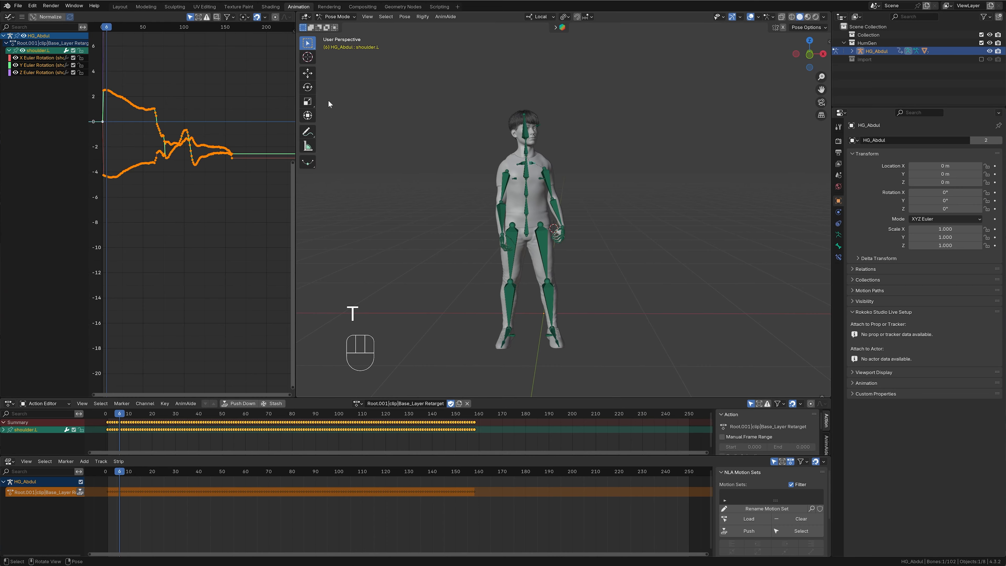
click(308, 88)
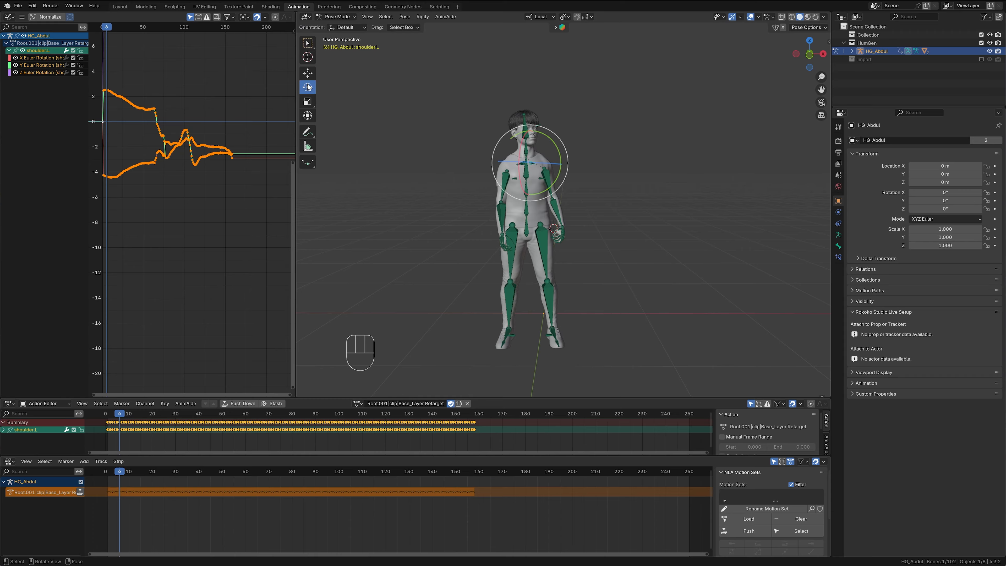
scroll(610, 138, up, 5)
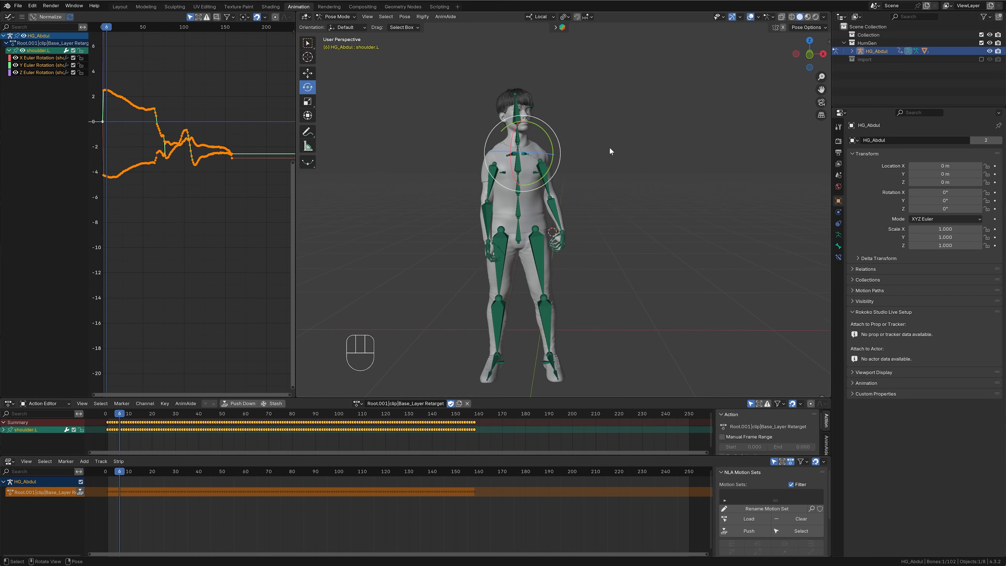
shift+middle_drag(610, 129, 674, 213)
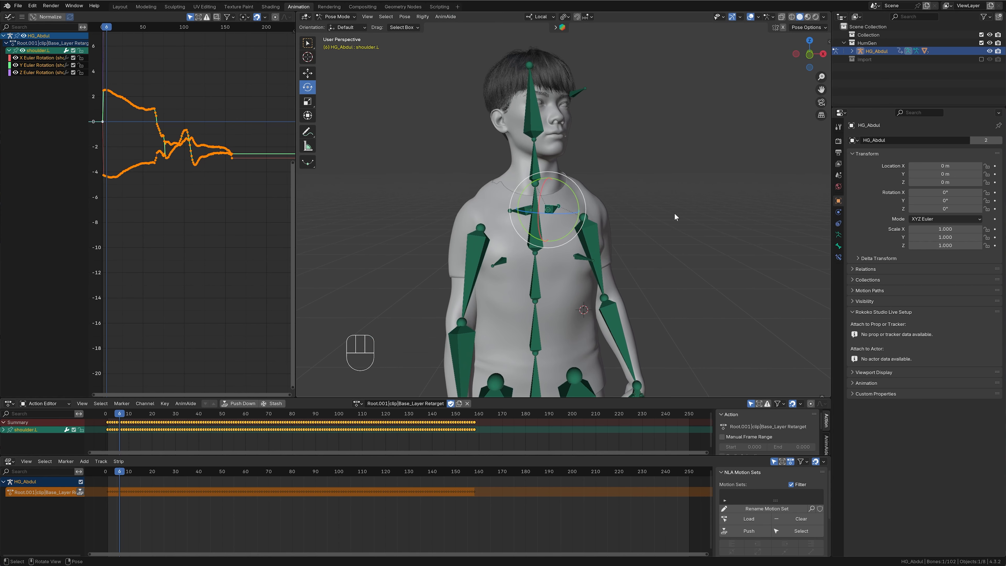
scroll(578, 191, up, 2)
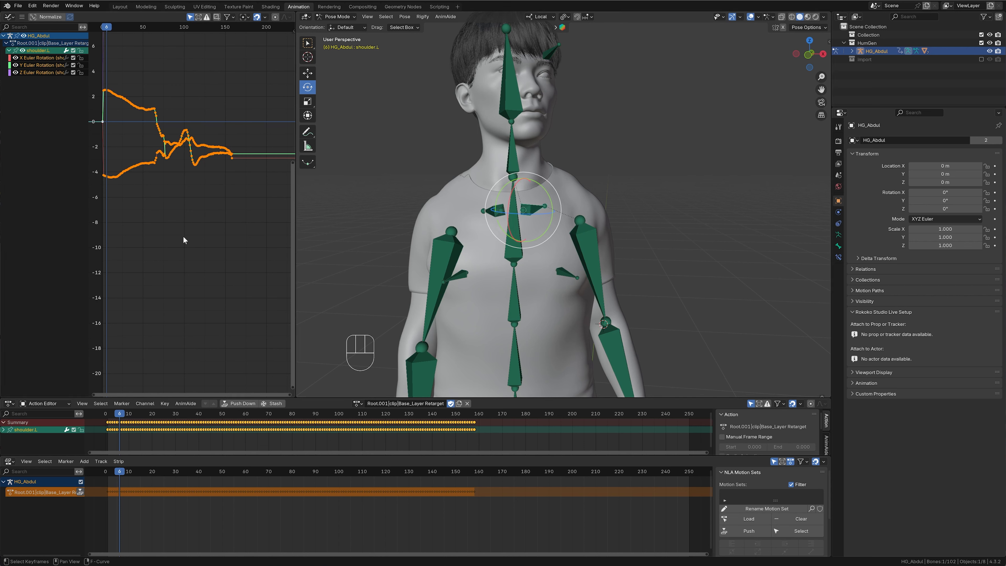
key(KP_Decimal)
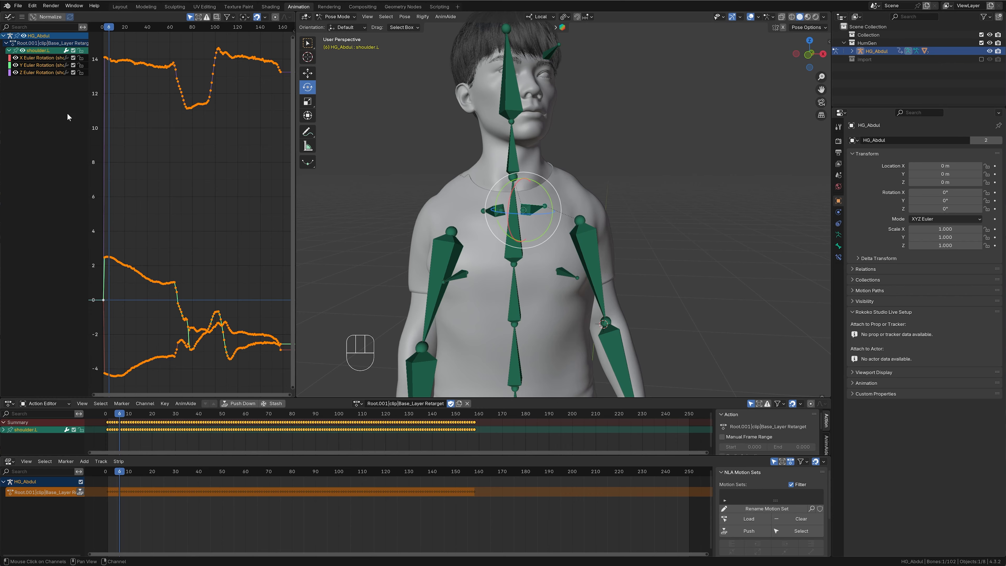
- Isolate the left shoulder's X Euler Rotation curve and raise all its keyframes vertically by about 10.4
click(15, 65)
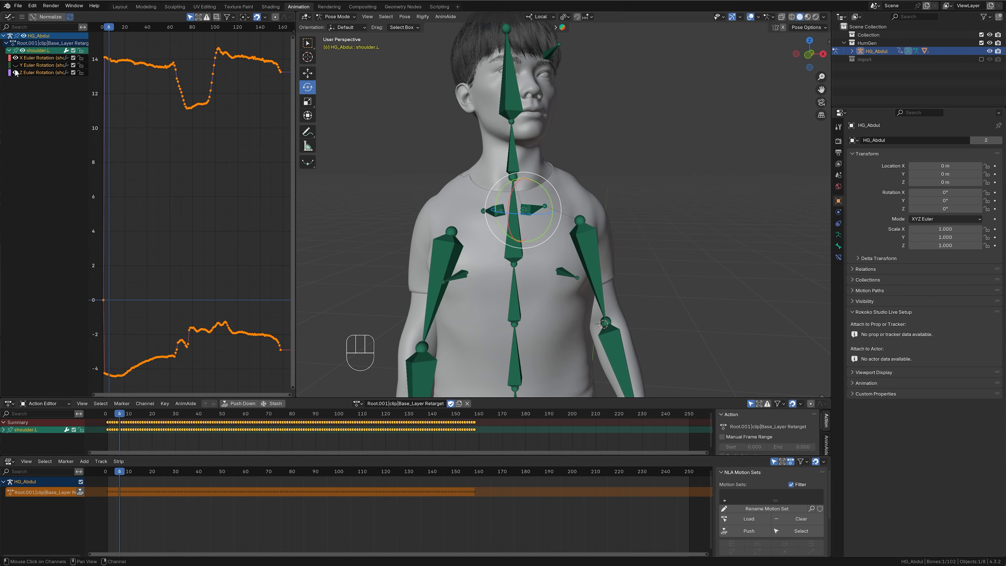
click(15, 73)
key(a)
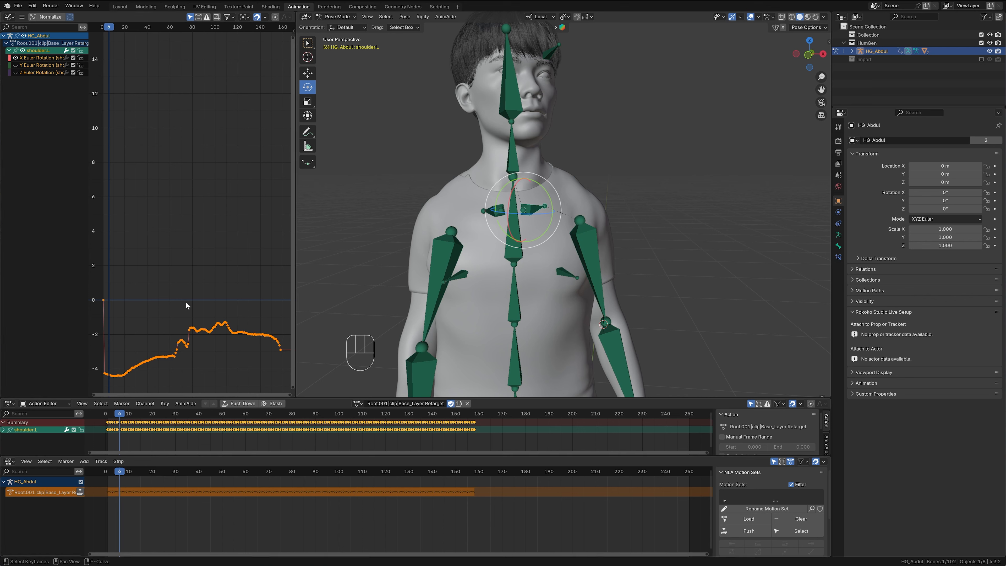
key(g)
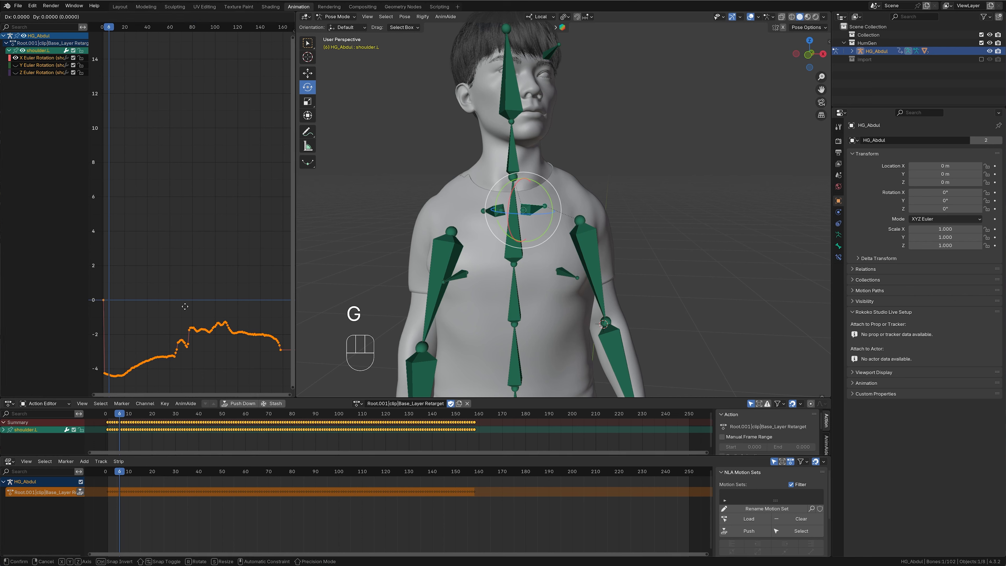
key(y)
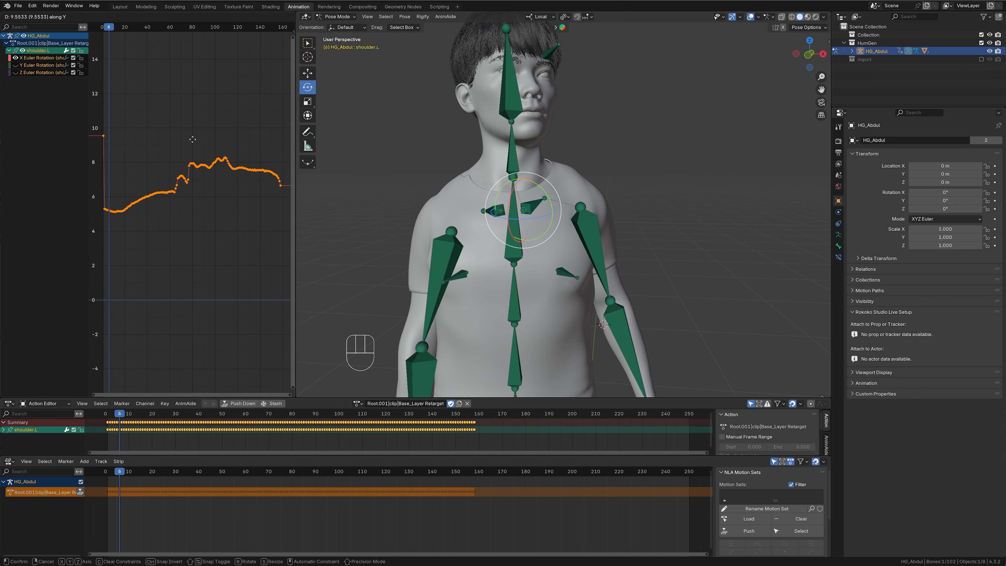
click(210, 222)
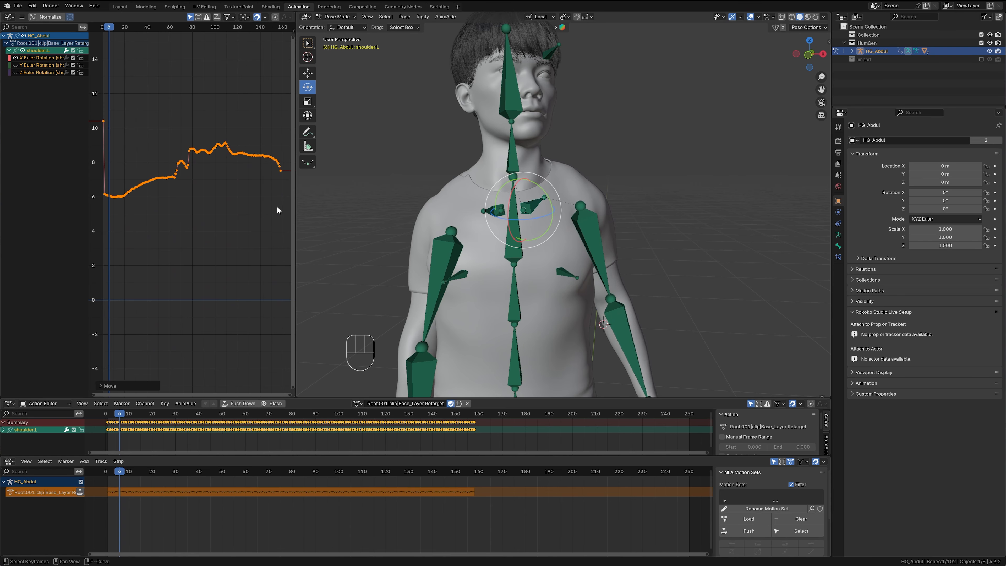
- Isolate the left shoulder's Z Euler Rotation curve and lower all its keyframes vertically by about 13
middle_drag(673, 179, 673, 246)
middle_drag(597, 209, 695, 201)
middle_drag(599, 224, 592, 252)
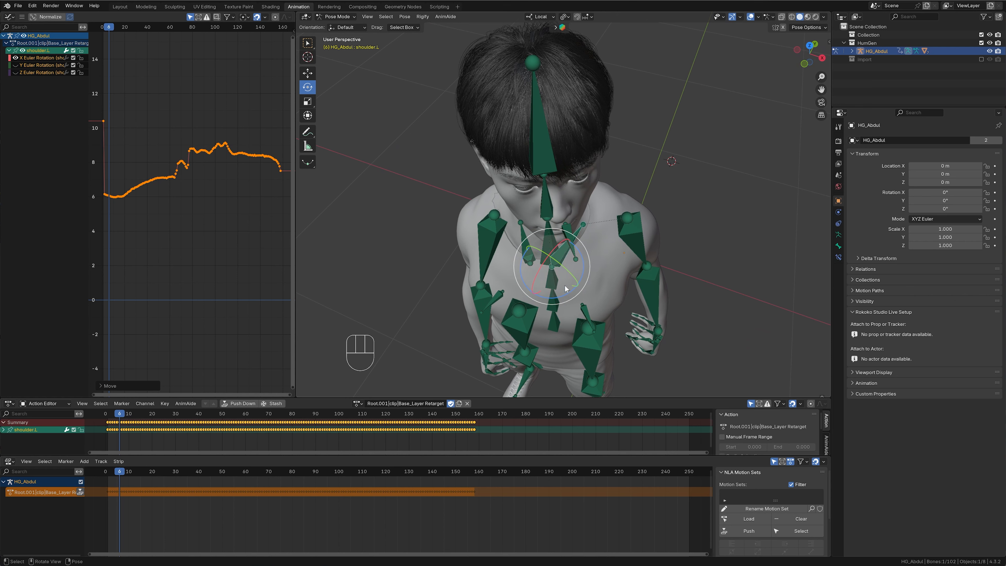
click(16, 72)
click(15, 58)
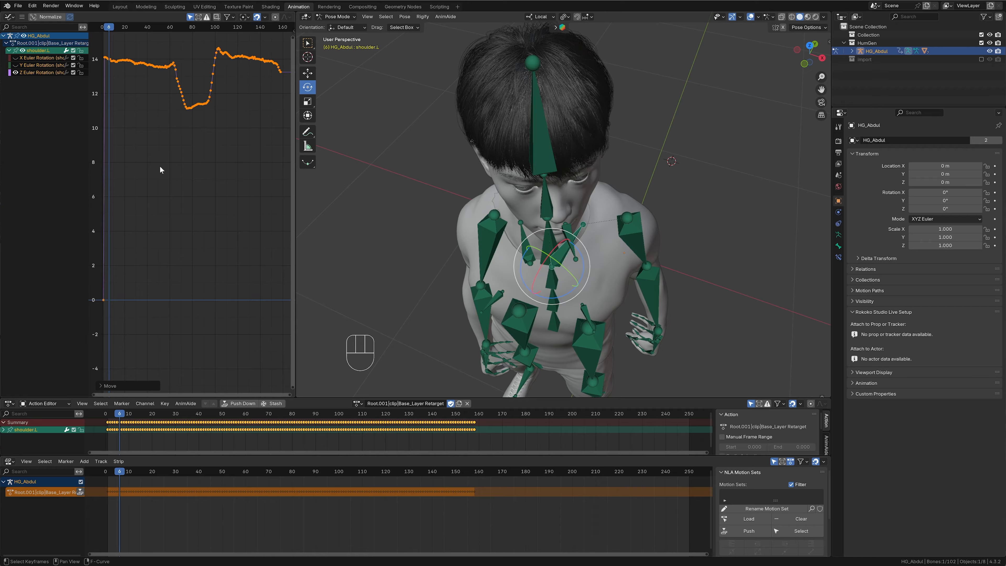
key(g)
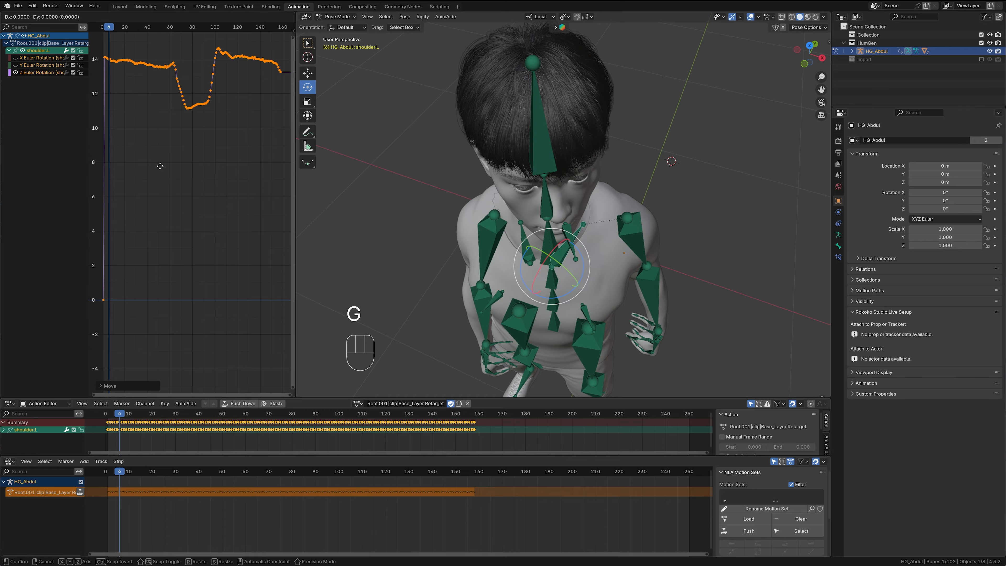
key(y)
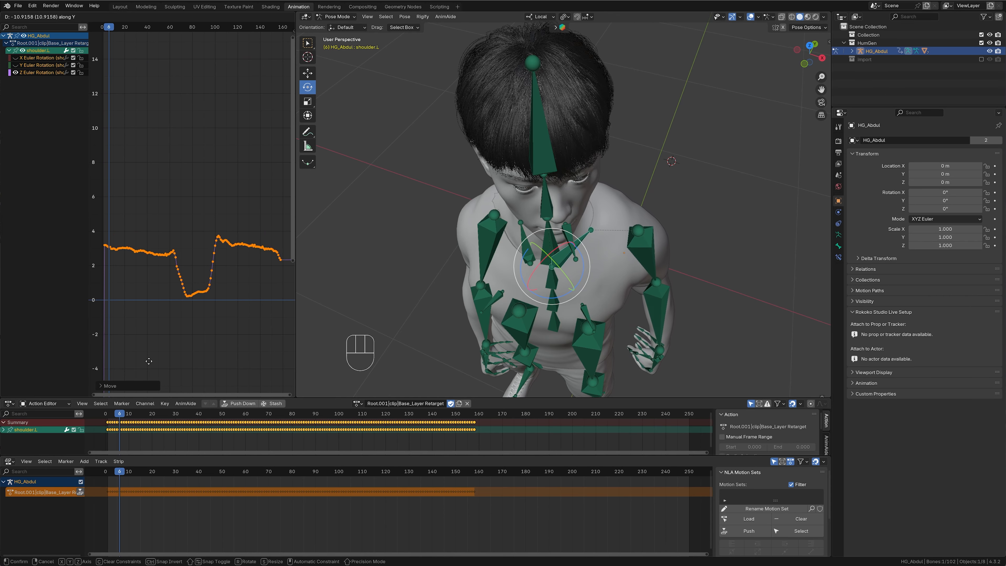
click(243, 277)
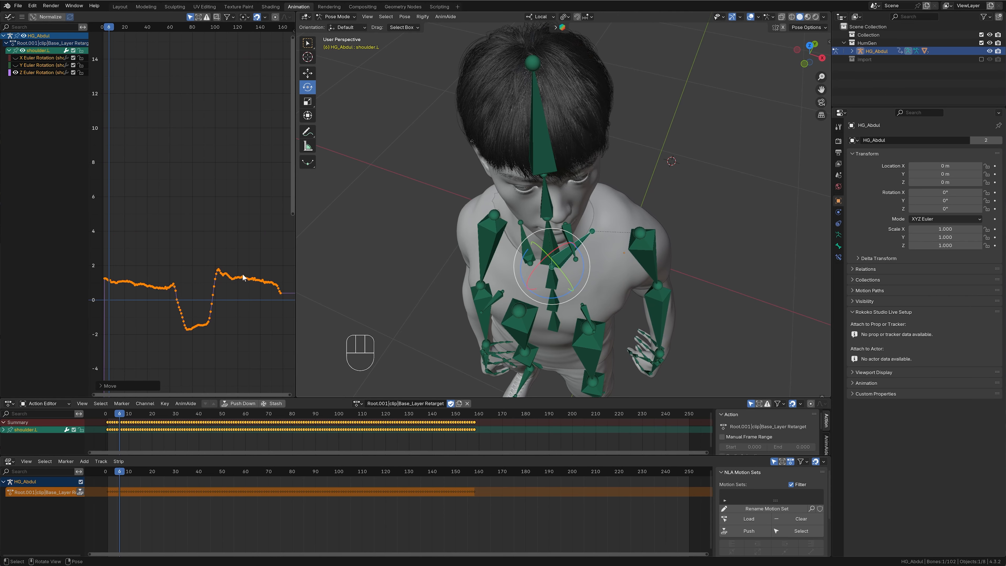
- Show only the left shoulder's X Euler Rotation curve again and lower all its keyframes by about 4.6
middle_drag(665, 234, 683, 186)
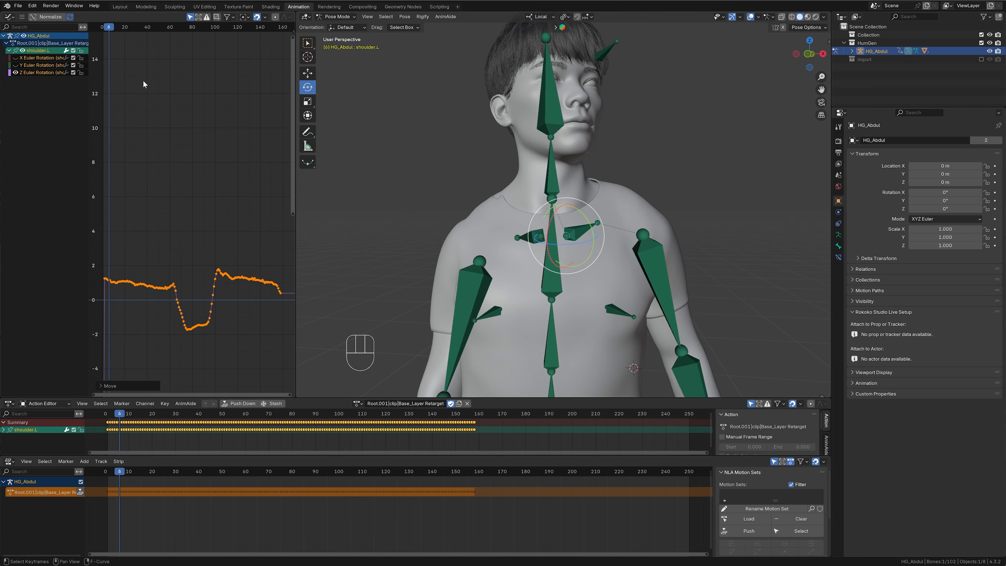
scroll(665, 171, down, 3)
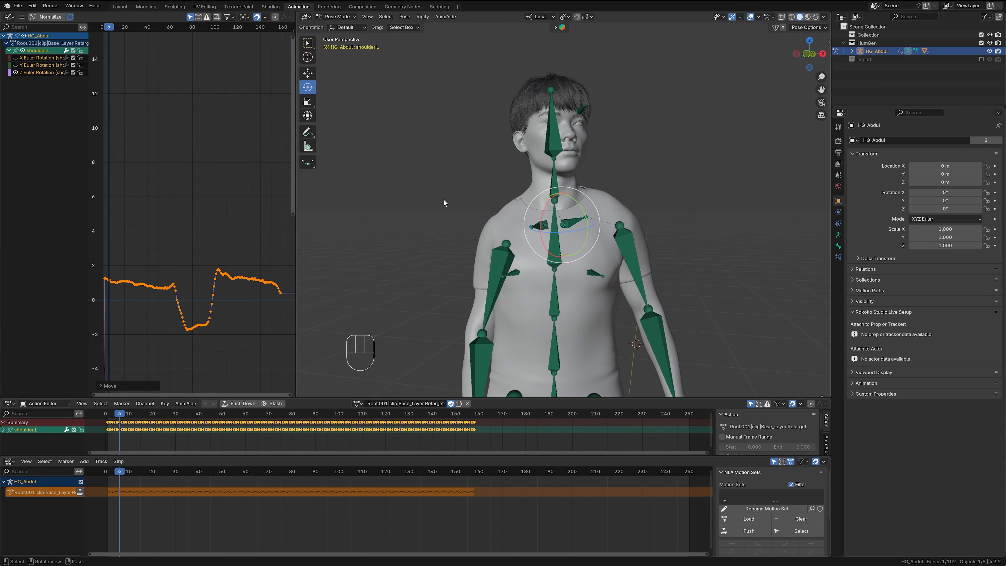
click(17, 74)
click(16, 58)
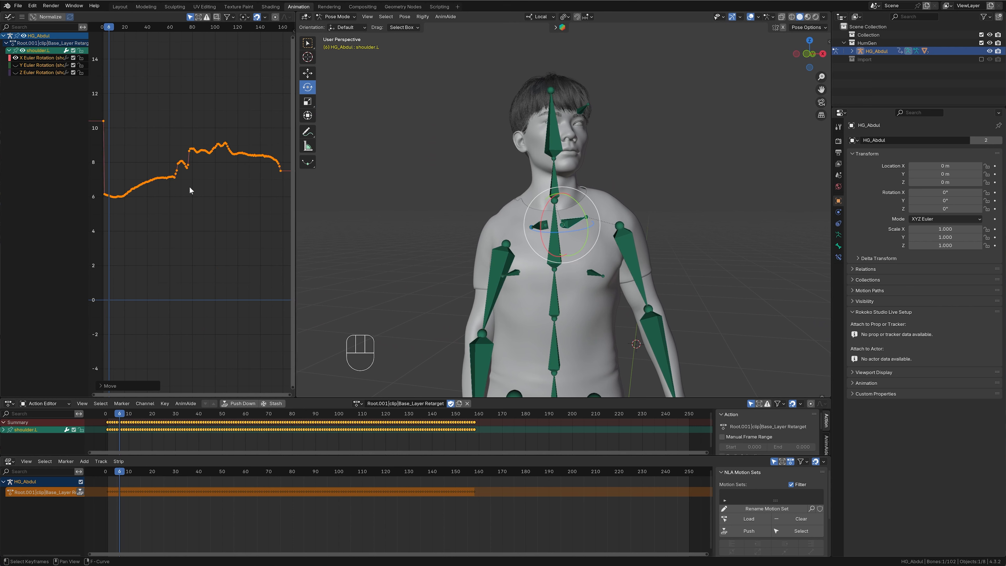
key(g)
key(y)
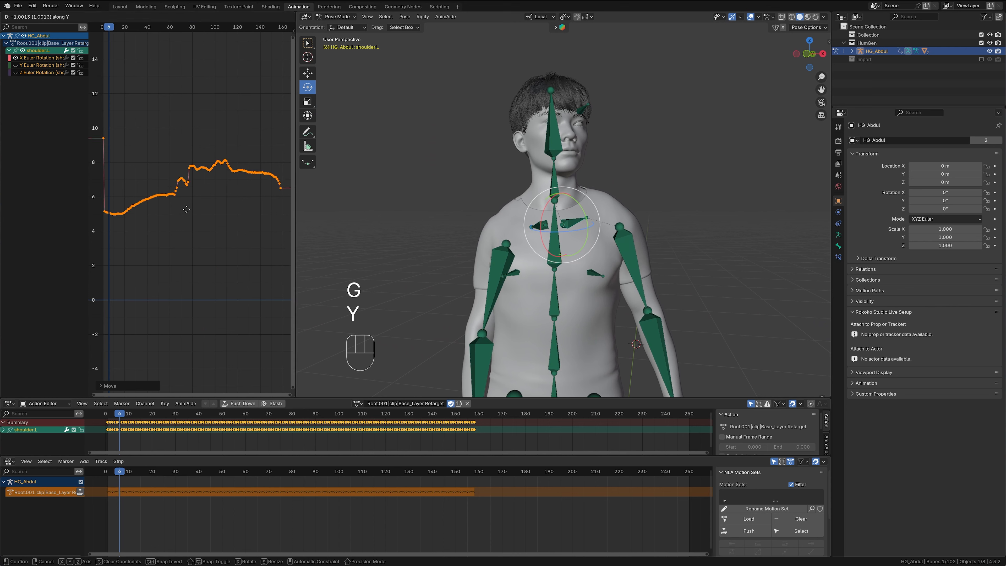
click(187, 270)
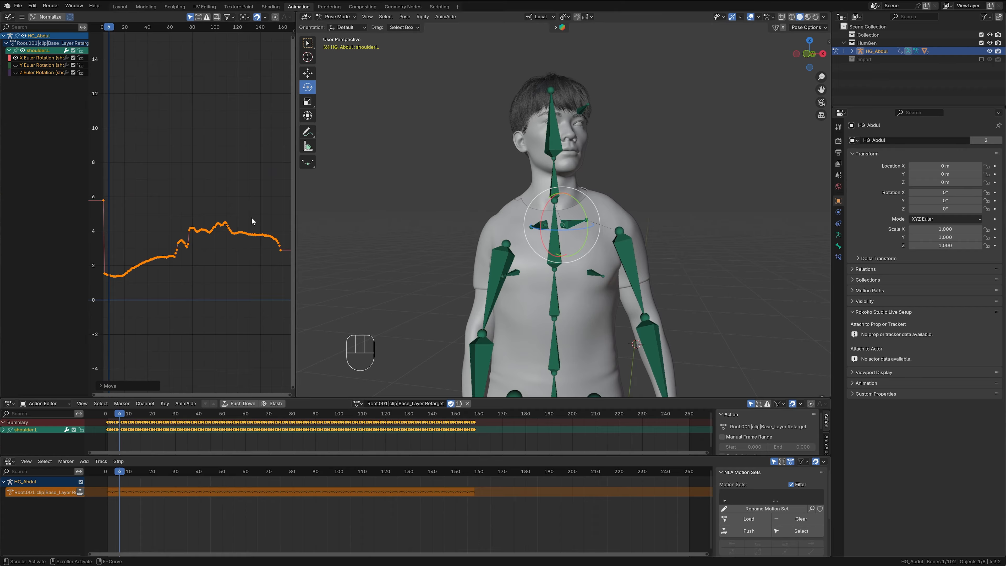
- Scrub the animation to frame 9 to check the adjusted left shoulder in motion
mouse_move(622, 200)
middle_down()
mouse_move(571, 202)
mouse_move(635, 189)
mouse_move(631, 210)
middle_up()
scroll(635, 189, down, 3)
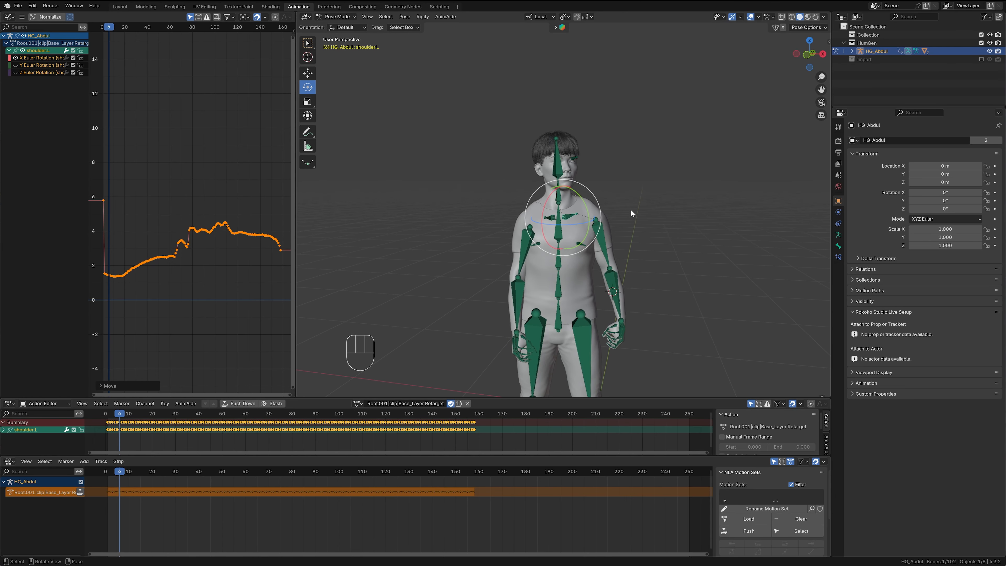
click(122, 472)
mouse_move(122, 474)
mouse_down()
mouse_move(412, 483)
mouse_move(126, 484)
mouse_up()
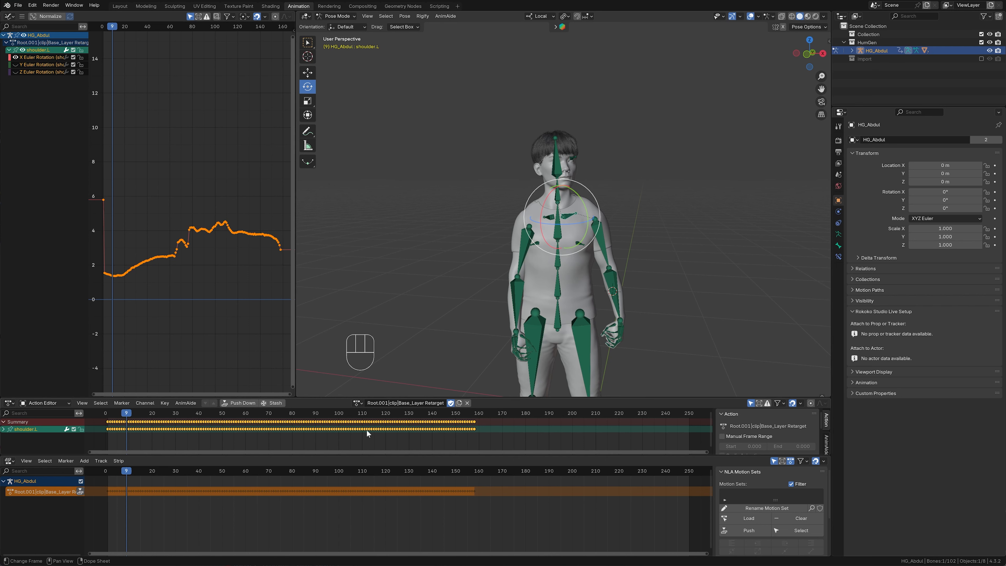
- Box-select the character's spine, arm and thigh bones and enlarge the Action Editor to show their channels
drag(443, 178, 670, 313)
drag(315, 397, 315, 246)
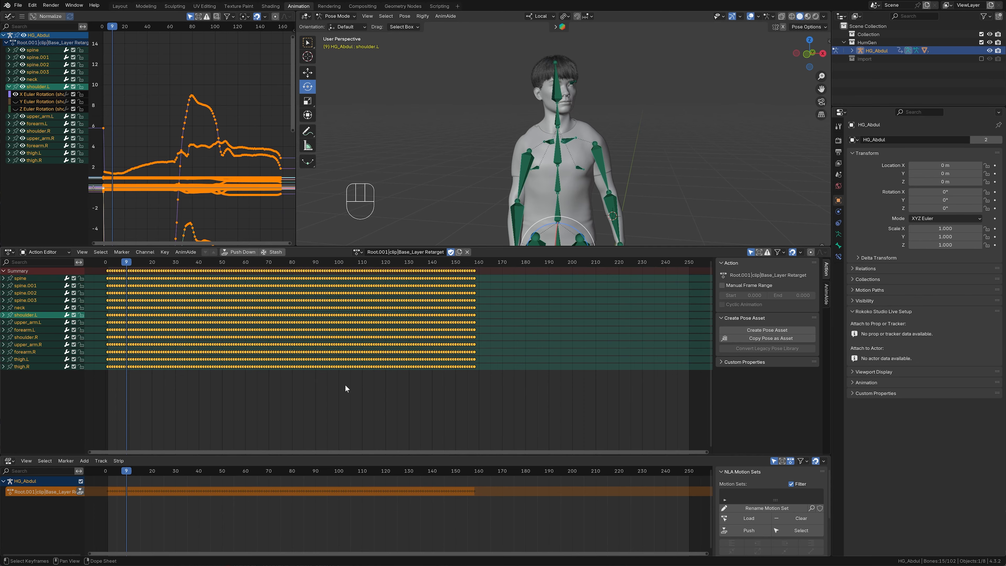
drag(516, 248, 520, 336)
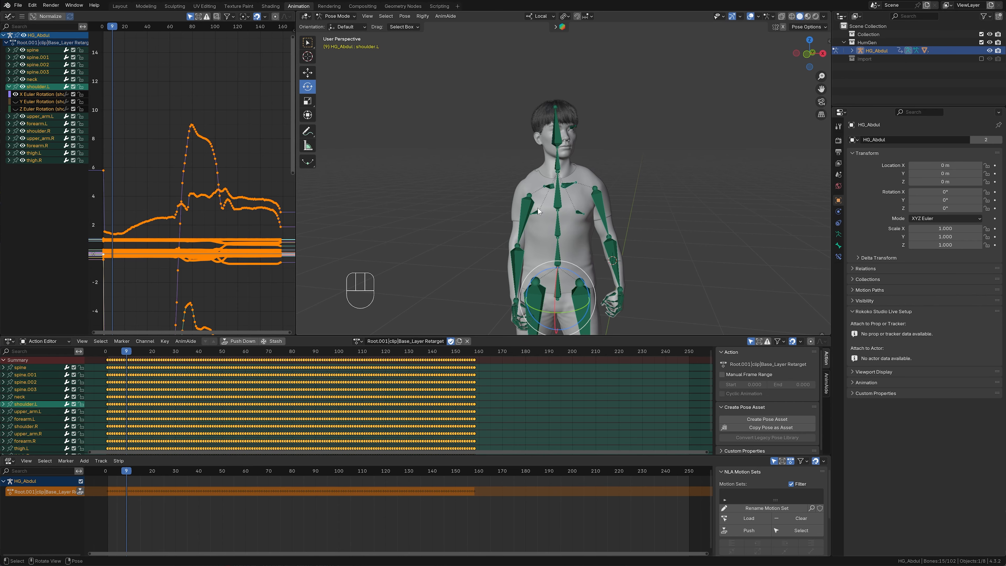
- Push the Root.001|clip|Base_Layer Retarget action down into an NLA strip and select all of the character's bones
click(241, 341)
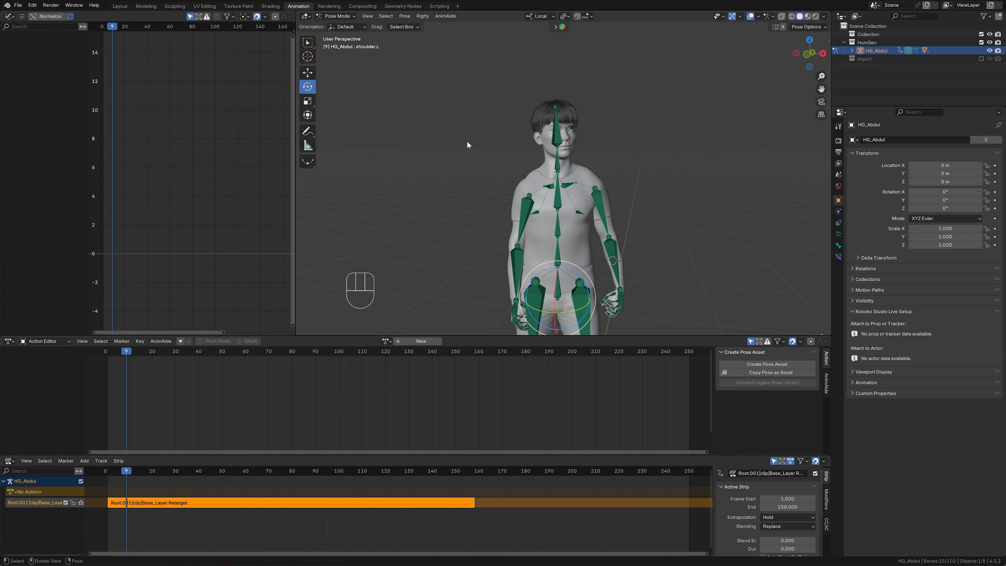
key(a)
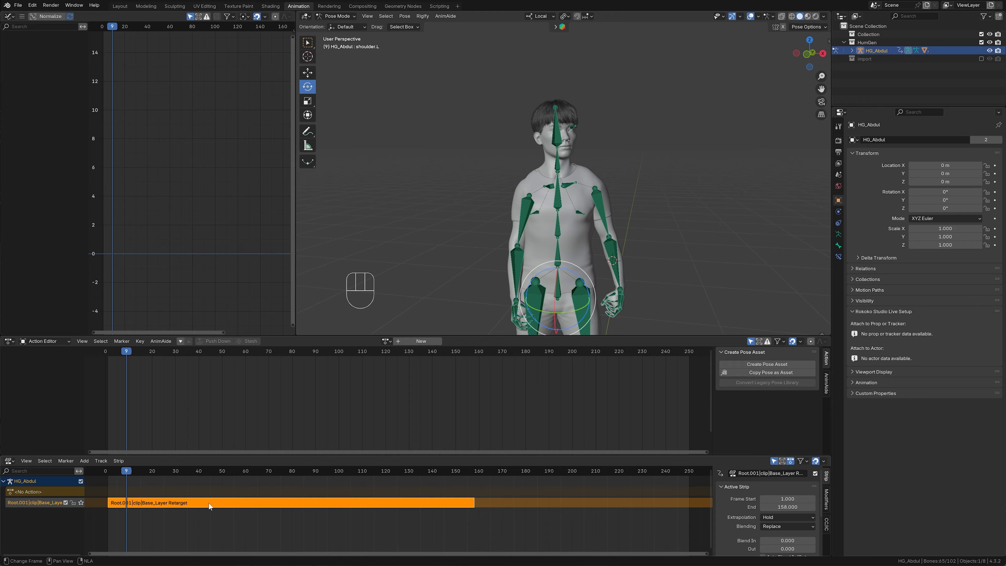
- Open the Base_Layer Retarget strip in tweak mode to examine its keyframes, and exit tweak mode
click(205, 515)
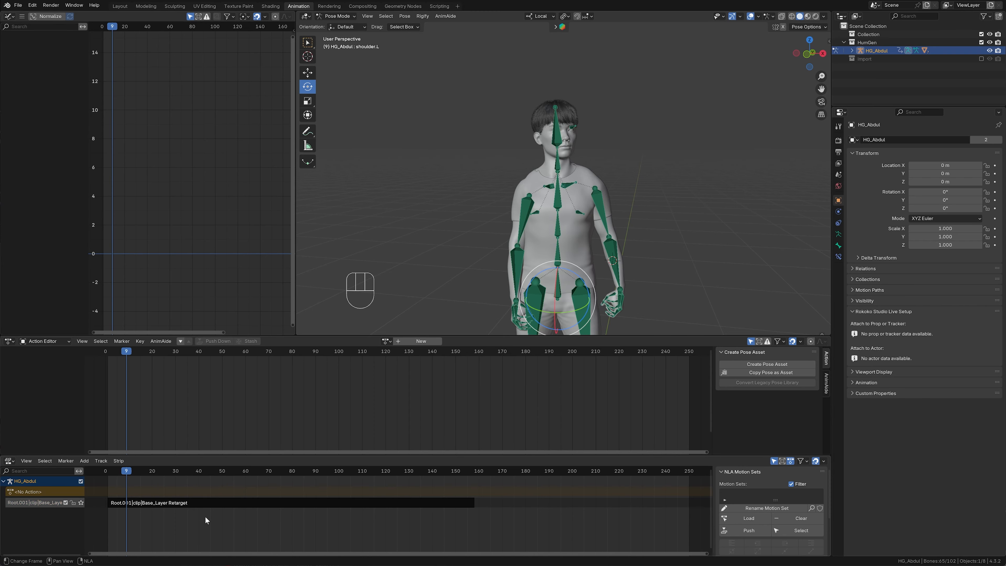
click(198, 502)
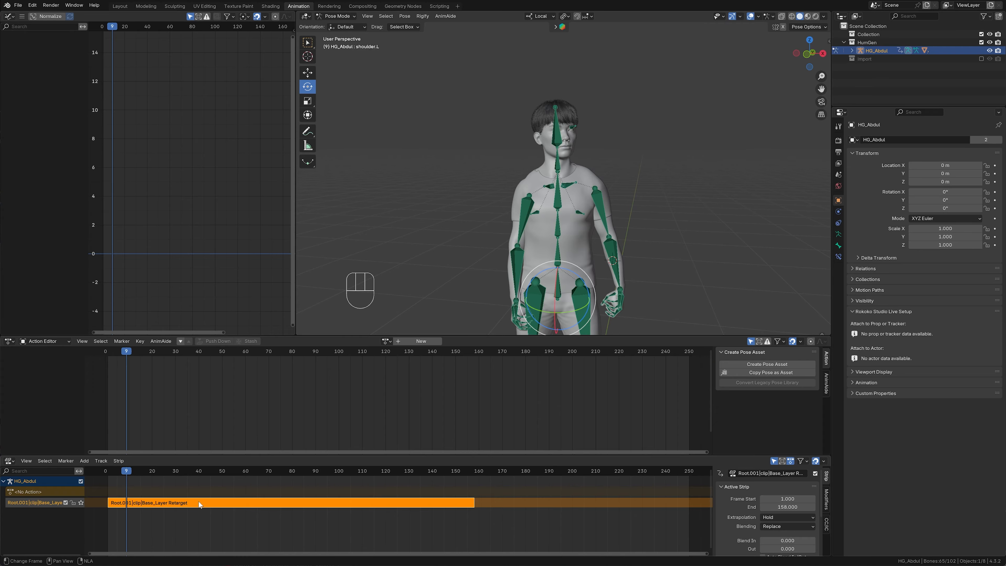
key(Tab)
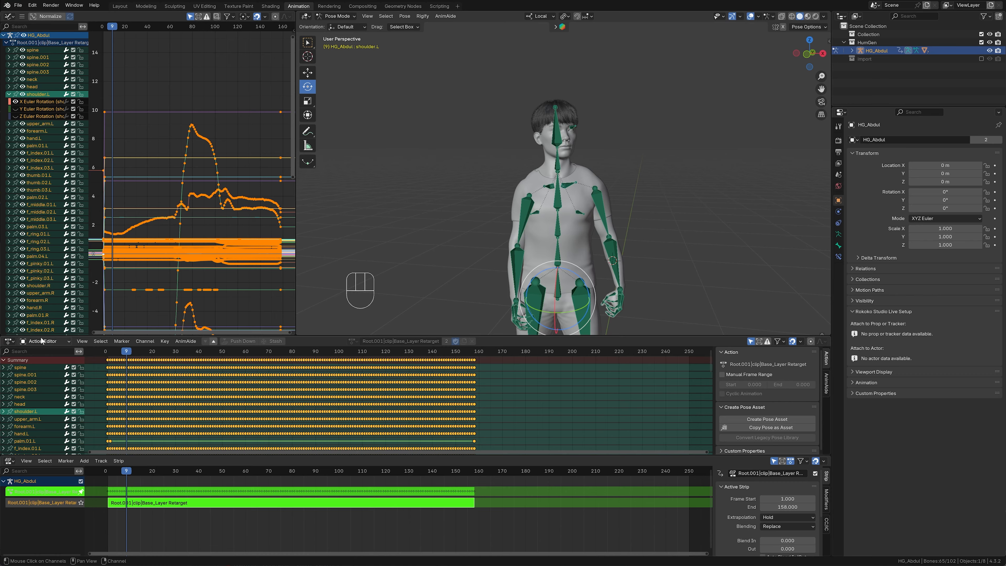
mouse_move(179, 454)
mouse_down()
mouse_move(179, 515)
mouse_move(179, 452)
mouse_up()
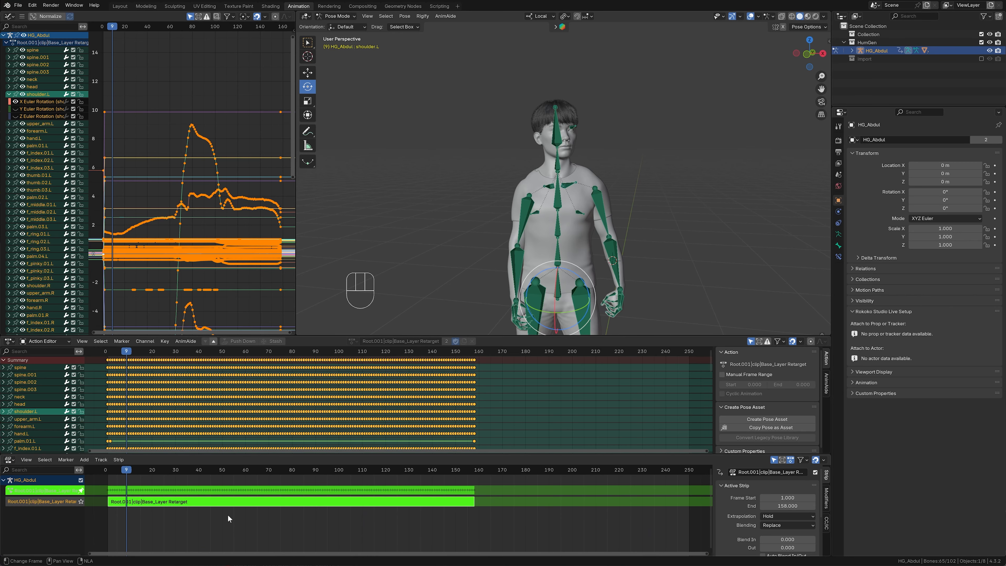
key(Tab)
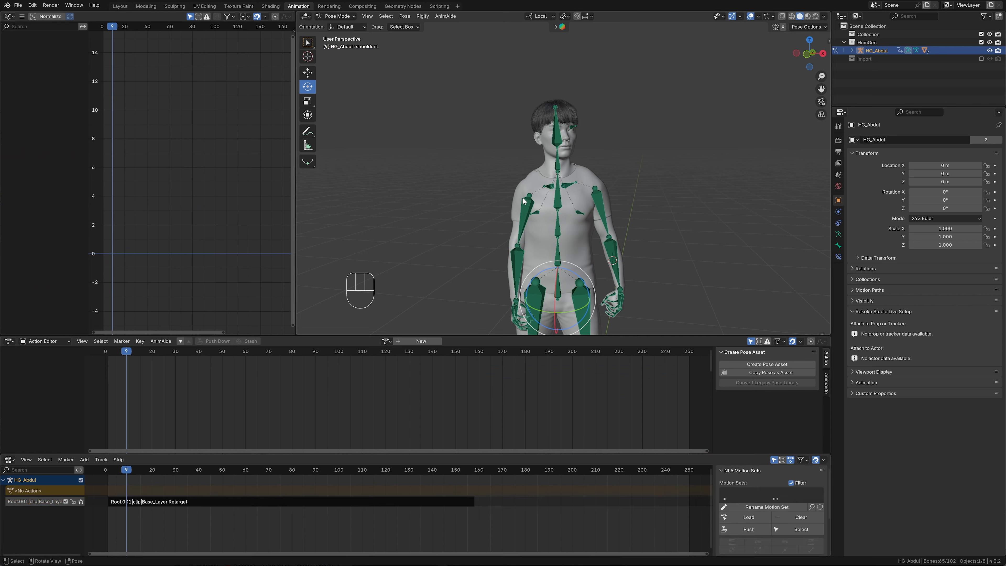
- Insert a Rotation keyframe on the right shoulder bone at frame 9 and push the new action down into its own NLA strip
click(549, 187)
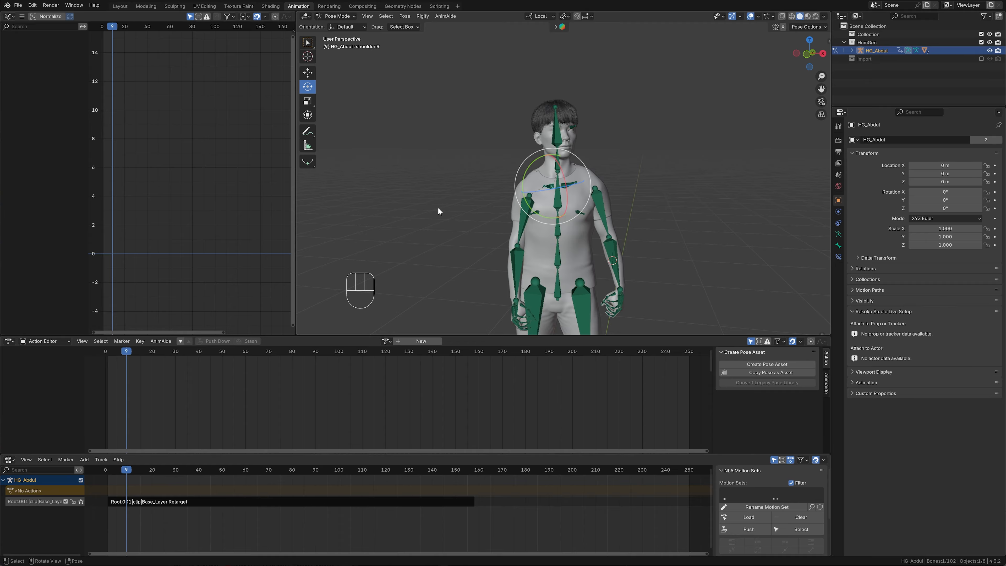
key(k)
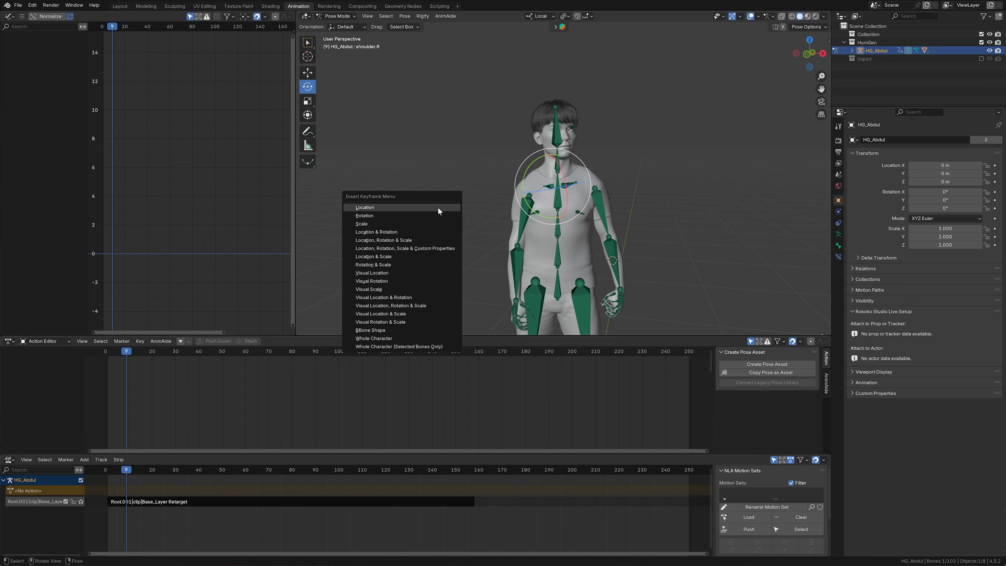
click(409, 215)
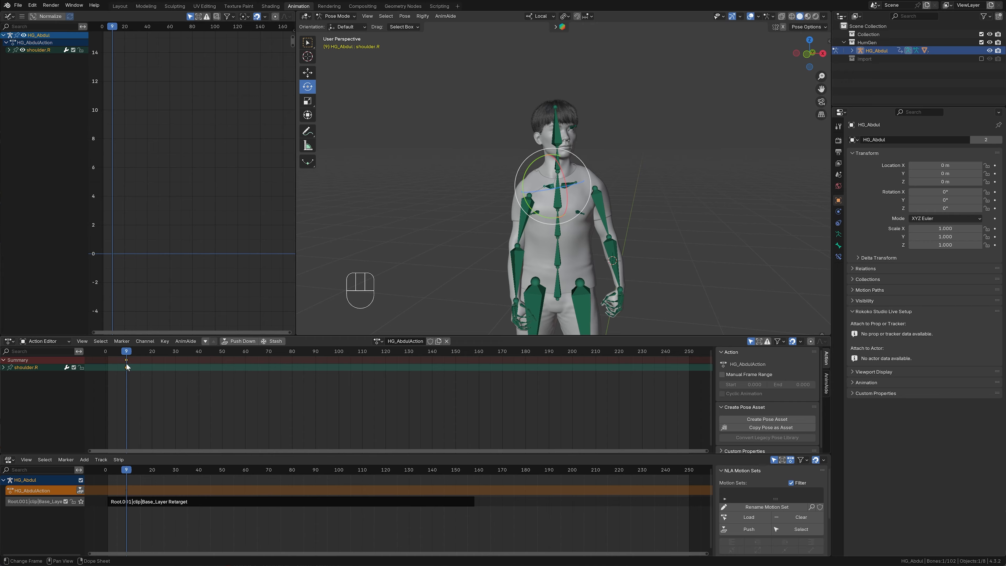
click(238, 341)
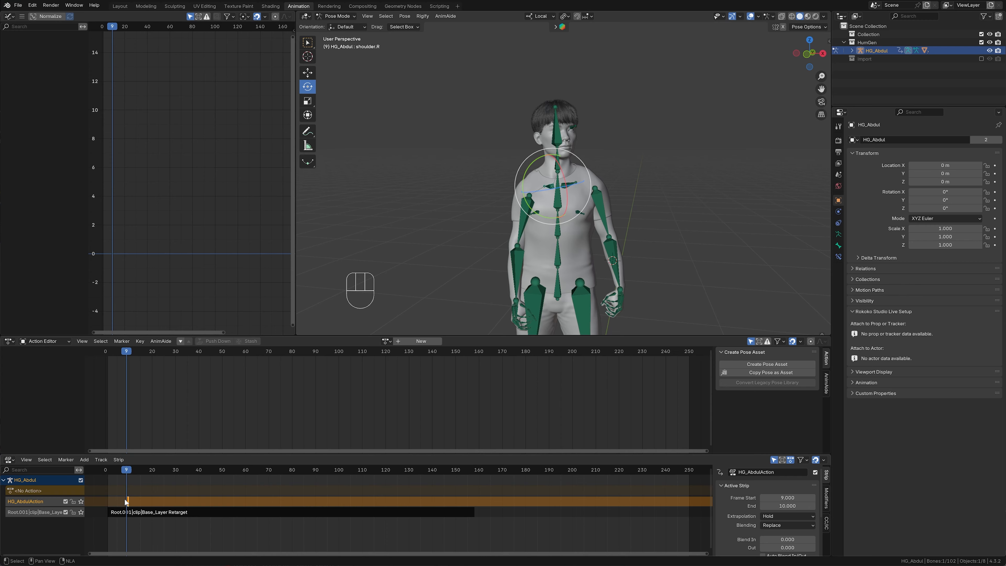
- Enter tweak mode on the short right-shoulder strip above the retarget strip and move the playhead to frame 37
click(509, 470)
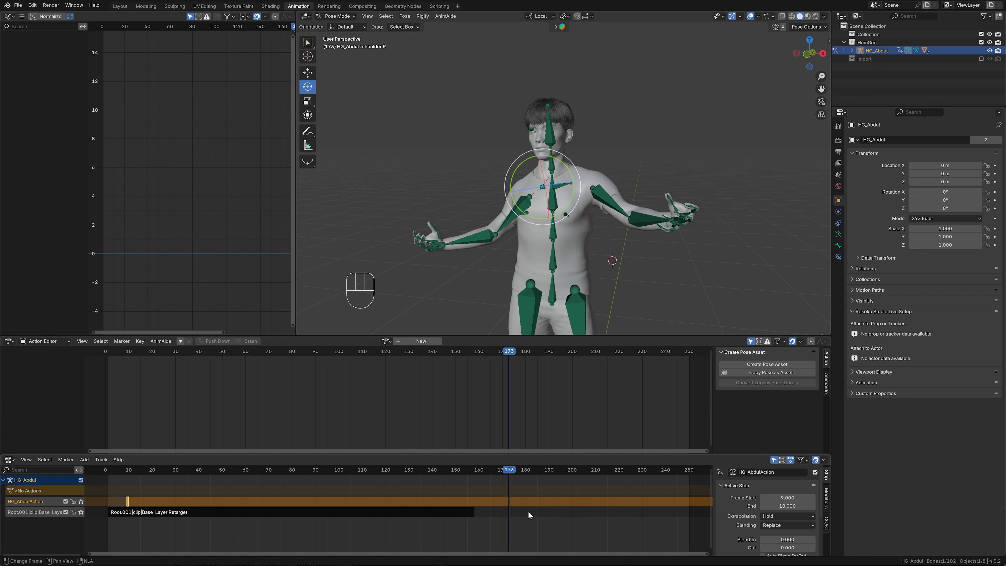
click(127, 501)
key(Tab)
click(193, 516)
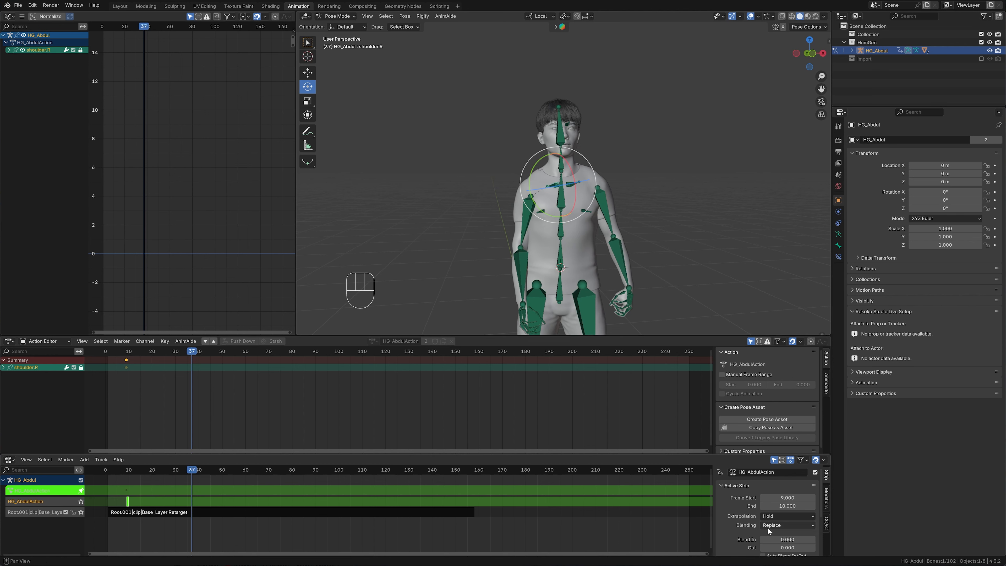
- Set the right-shoulder strip's blending to Combine and delete its rotation keyframe at frame 9
click(782, 524)
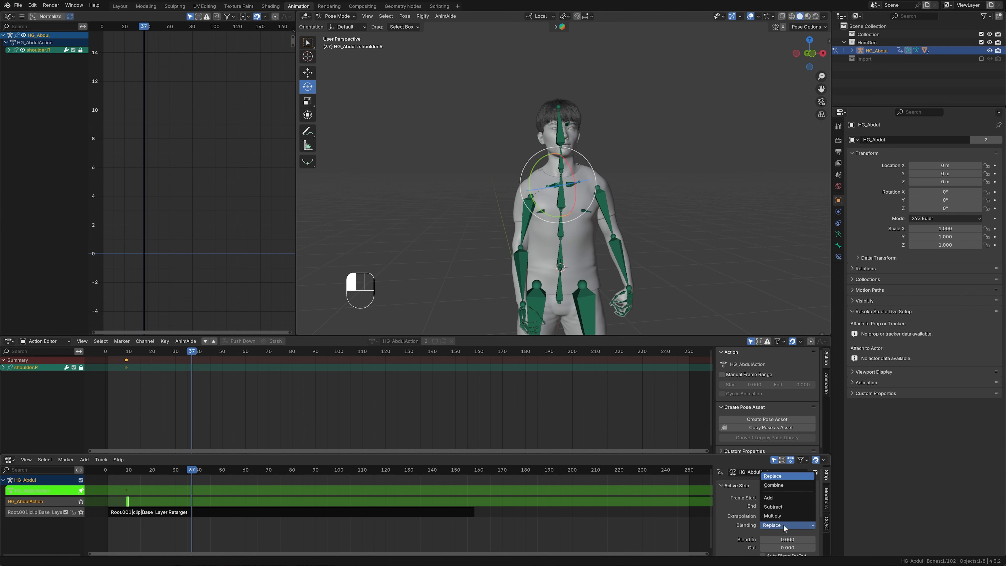
click(782, 485)
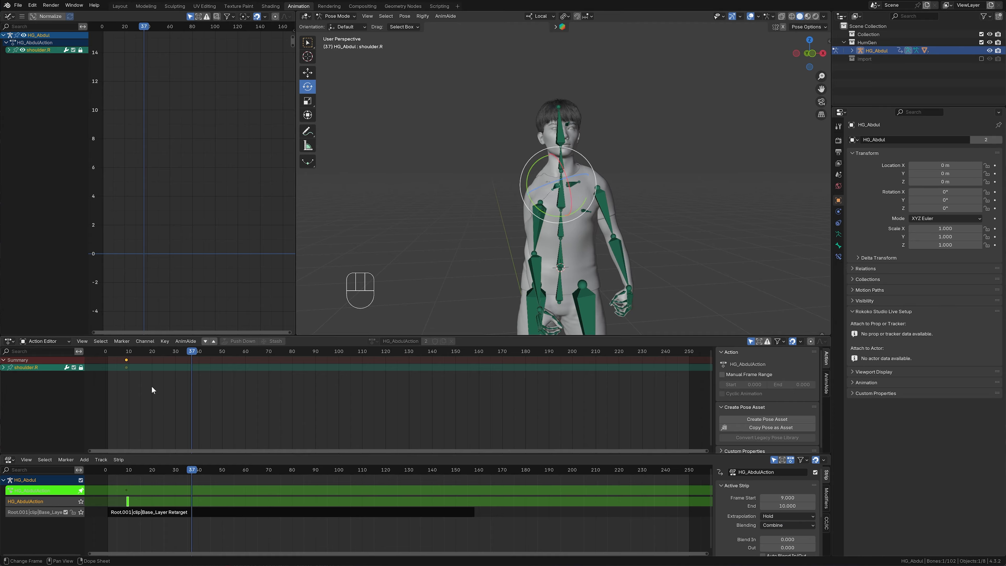
click(127, 502)
key(Delete)
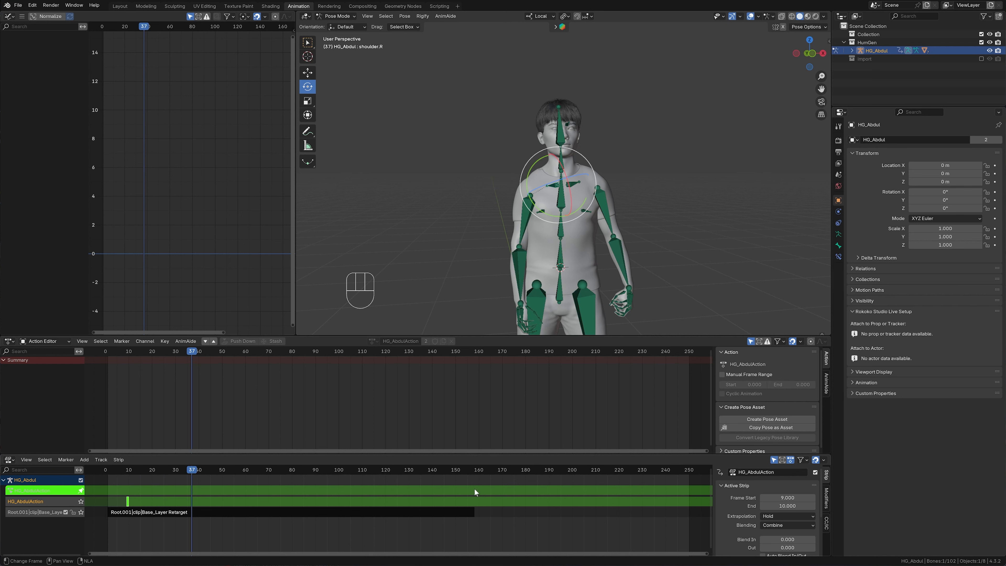
- Set the right-shoulder strip's extrapolation to Nothing
click(785, 517)
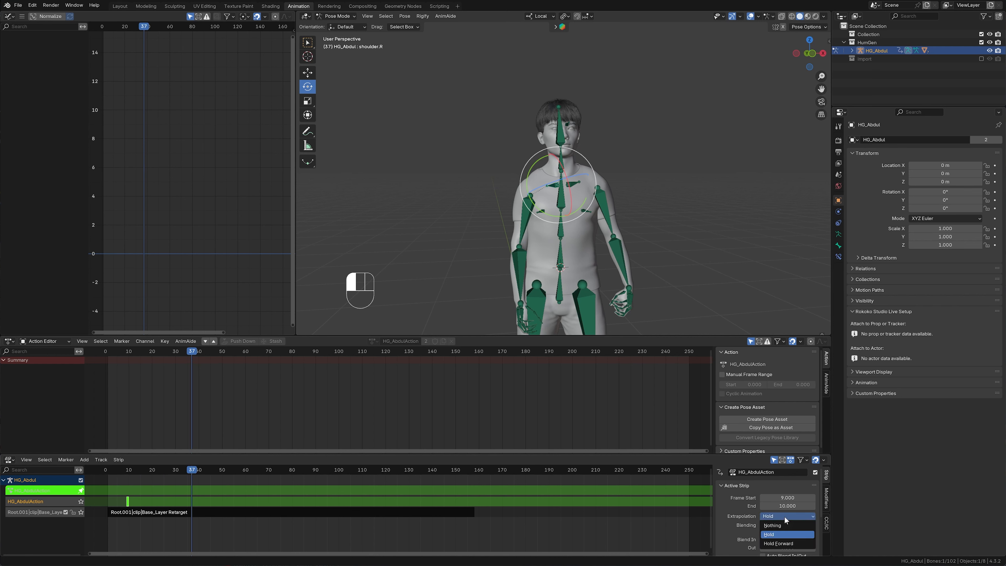
click(772, 526)
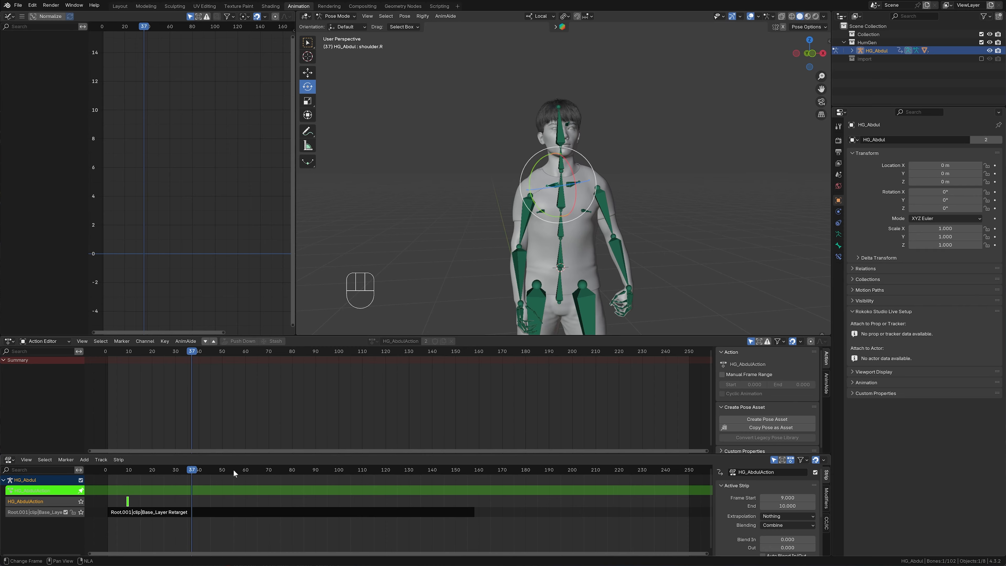
click(782, 517)
- Rotate the right shoulder bone about its local X and Z axes and insert a Rotation keyframe at frame 37
key(r)
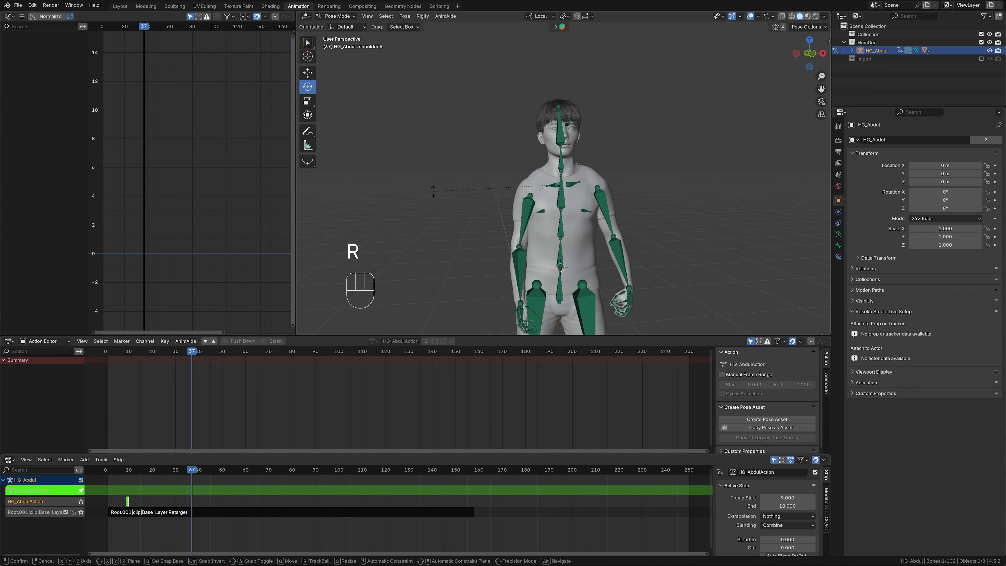
key(x)
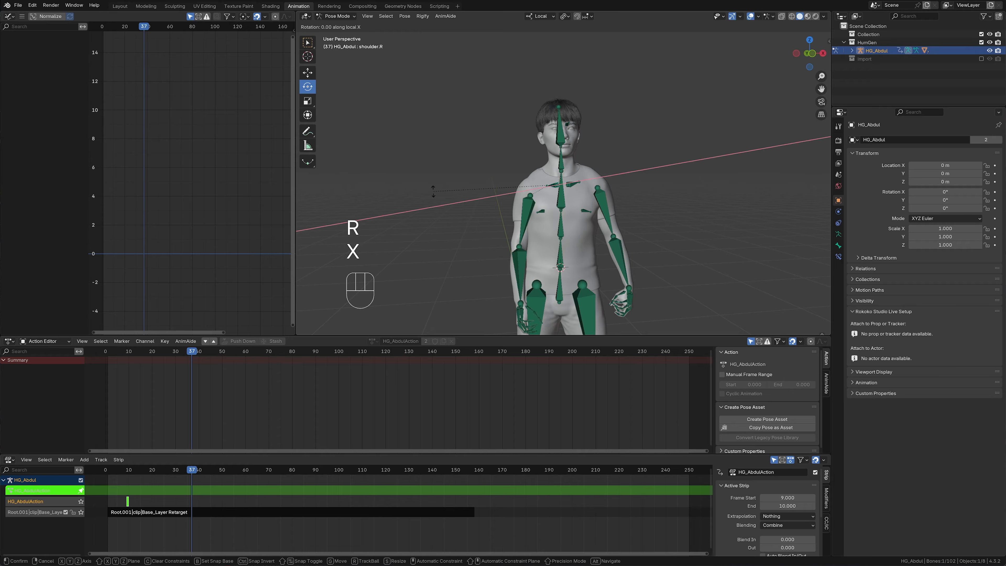
click(444, 168)
middle_drag(444, 169, 502, 219)
shift+middle_drag(466, 151, 503, 185)
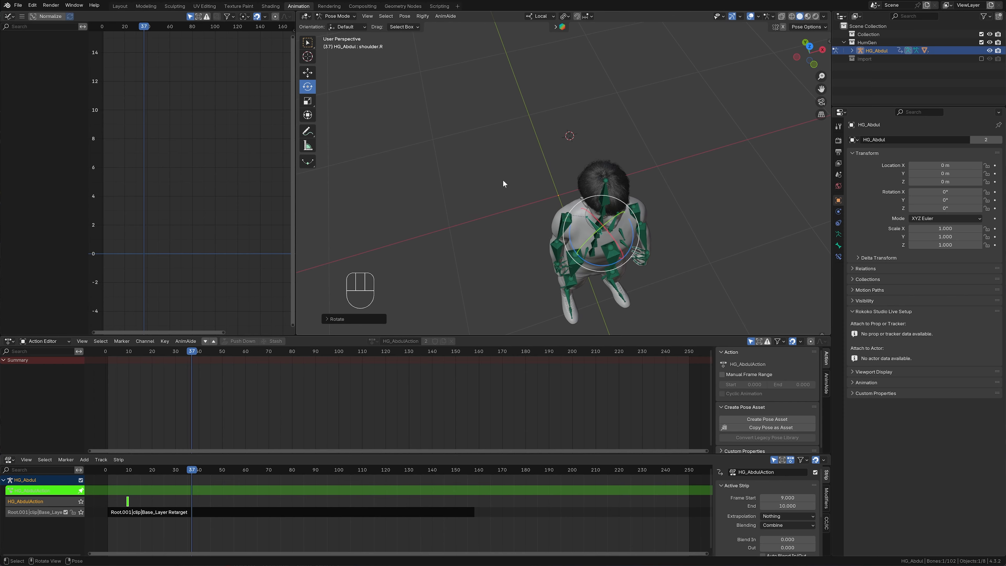
key(r)
key(z)
click(484, 200)
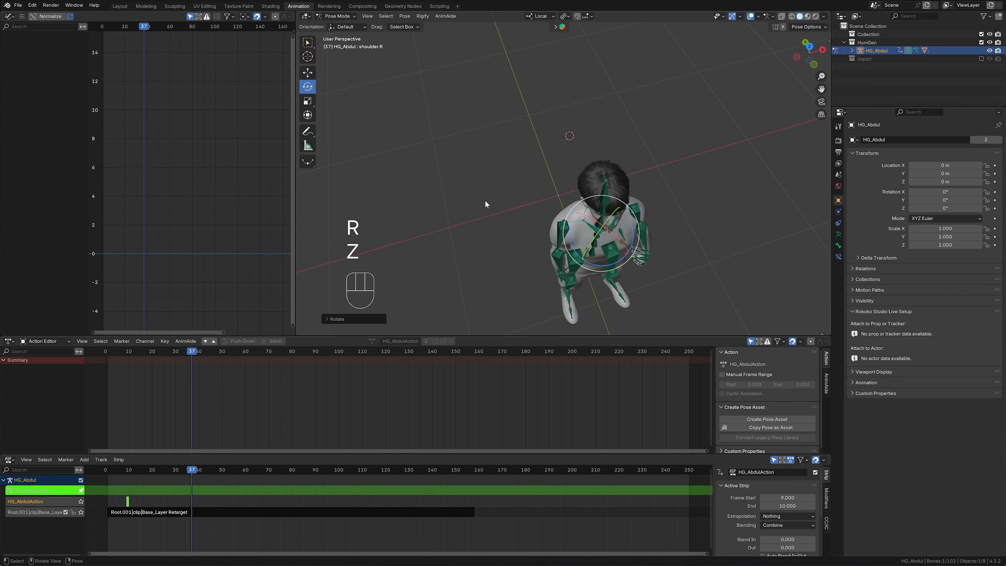
middle_drag(484, 200, 449, 138)
key(i)
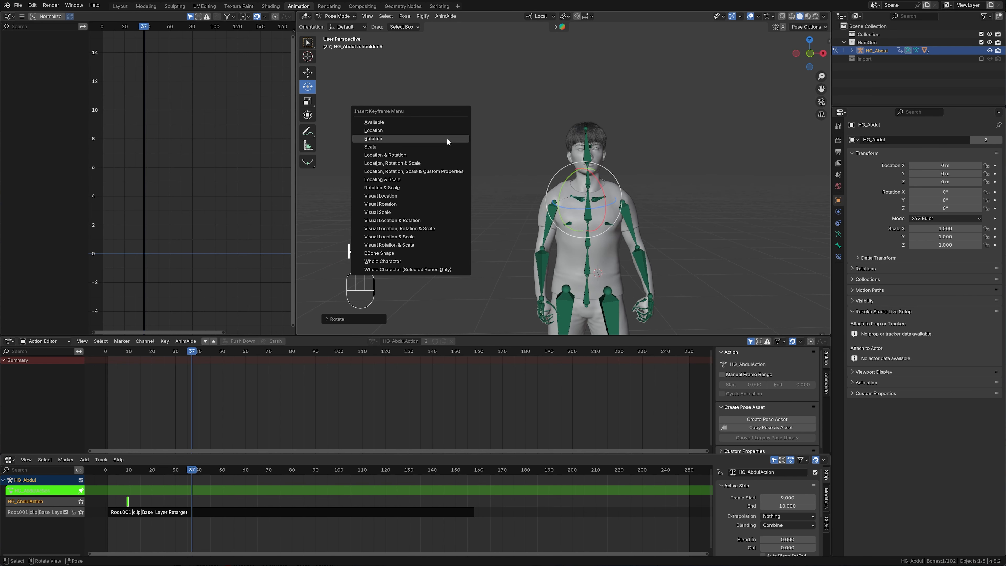
click(376, 138)
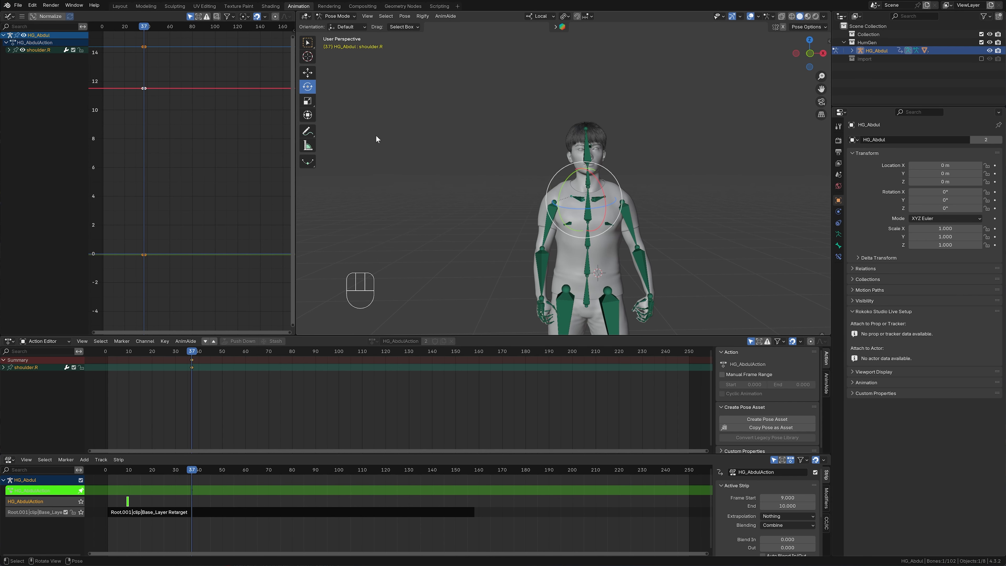
- Set the strip's extrapolation to Hold and scrub from frame 37 to 67 and back to check the shoulder pose
click(778, 517)
click(774, 534)
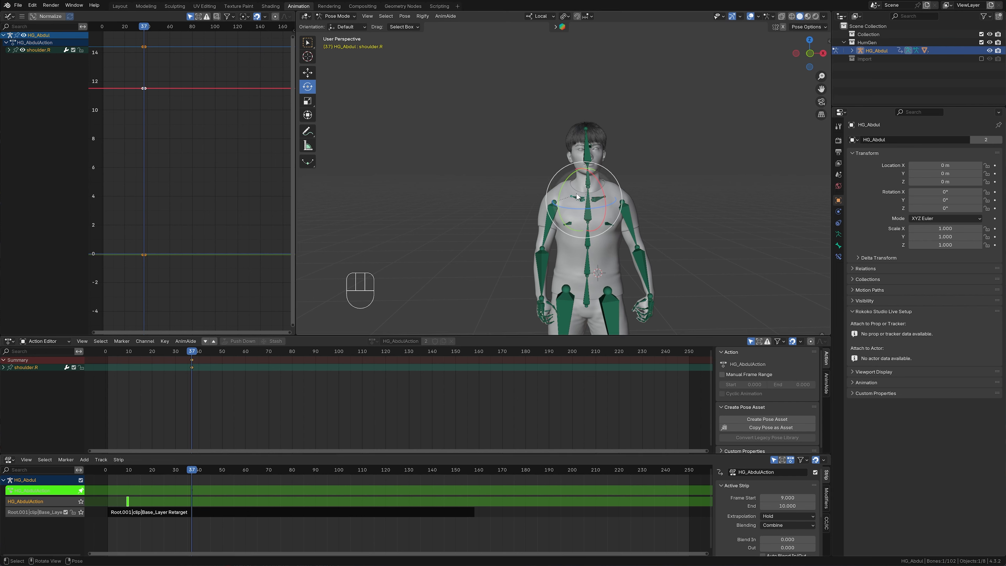
drag(194, 470, 262, 481)
scroll(595, 203, up, 5)
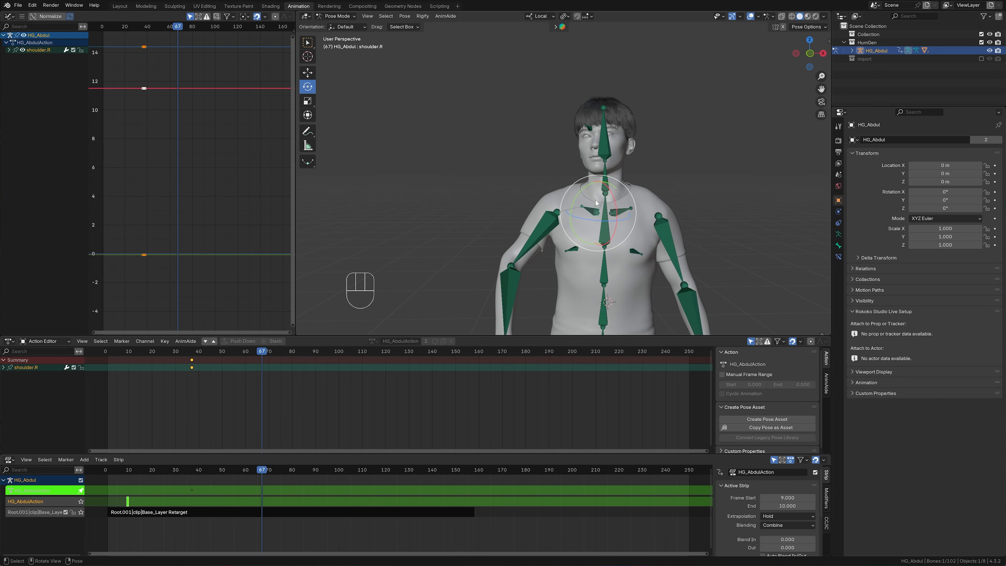
scroll(597, 199, up, 2)
scroll(600, 192, down, 1)
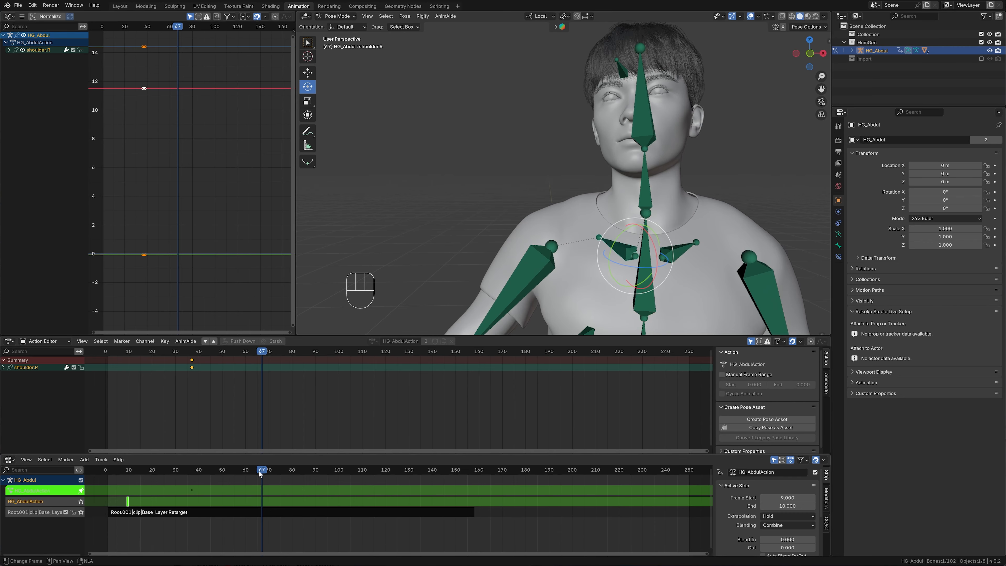
drag(267, 473, 192, 354)
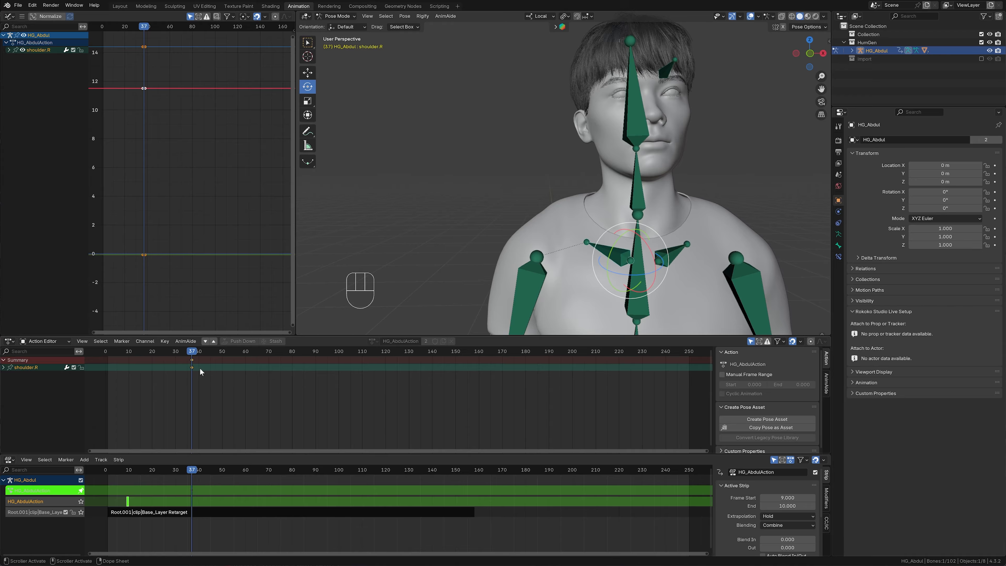
- Select the right upper arm bone and rotate it outward, away from the torso
scroll(601, 239, down, 3)
shift+middle_drag(601, 239, 568, 227)
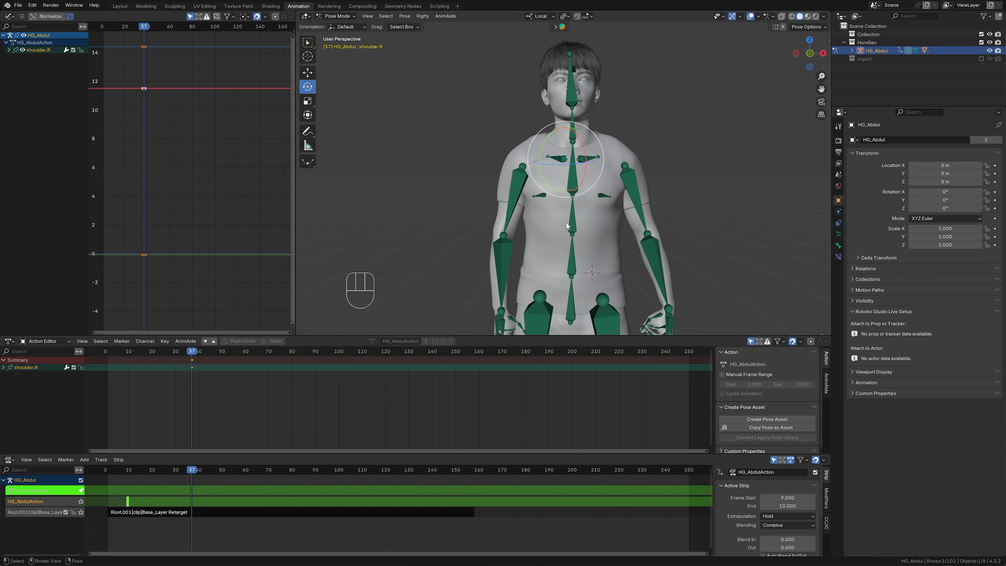
click(516, 201)
shift+middle_drag(694, 254, 658, 237)
scroll(661, 226, down, 1)
middle_drag(654, 195, 656, 193)
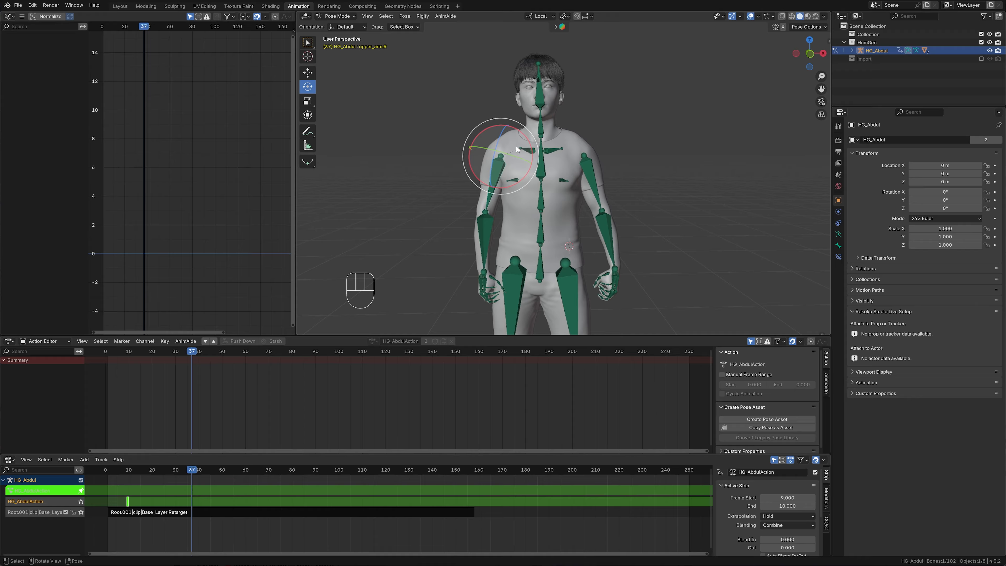
key(r)
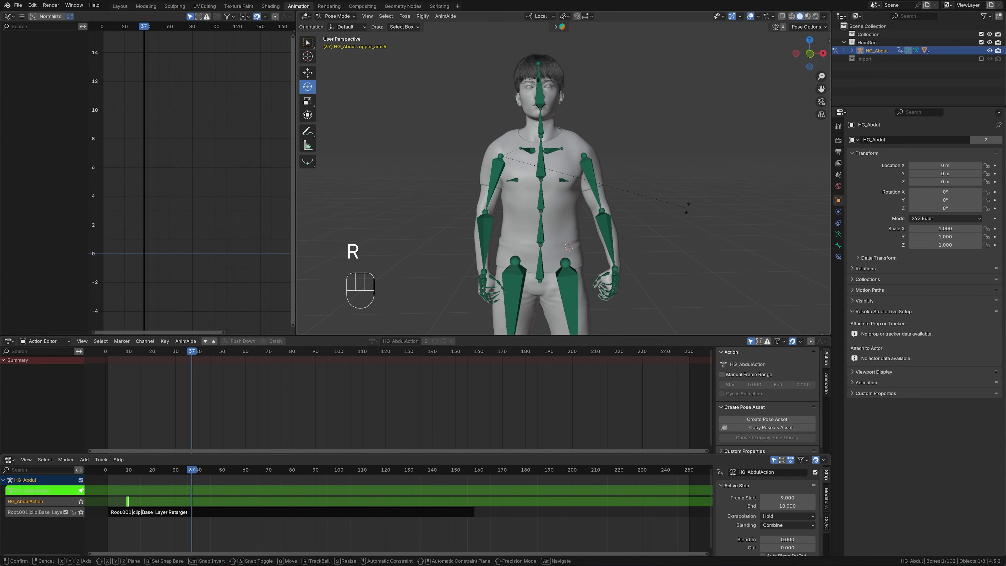
click(672, 225)
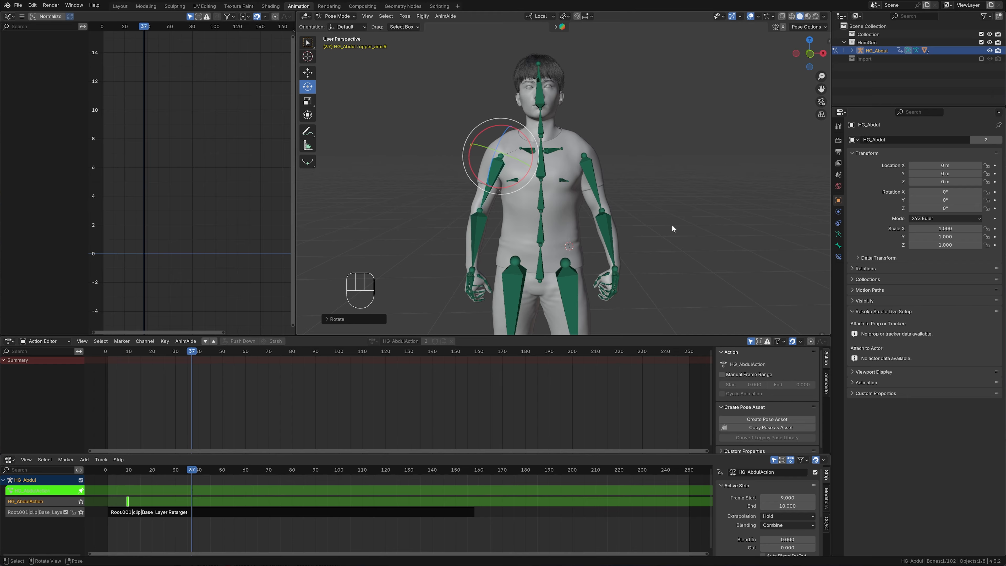
- Adjust the right upper arm's rotation as seen from the character's side and insert a Rotation keyframe at frame 37
middle_drag(671, 224, 626, 233)
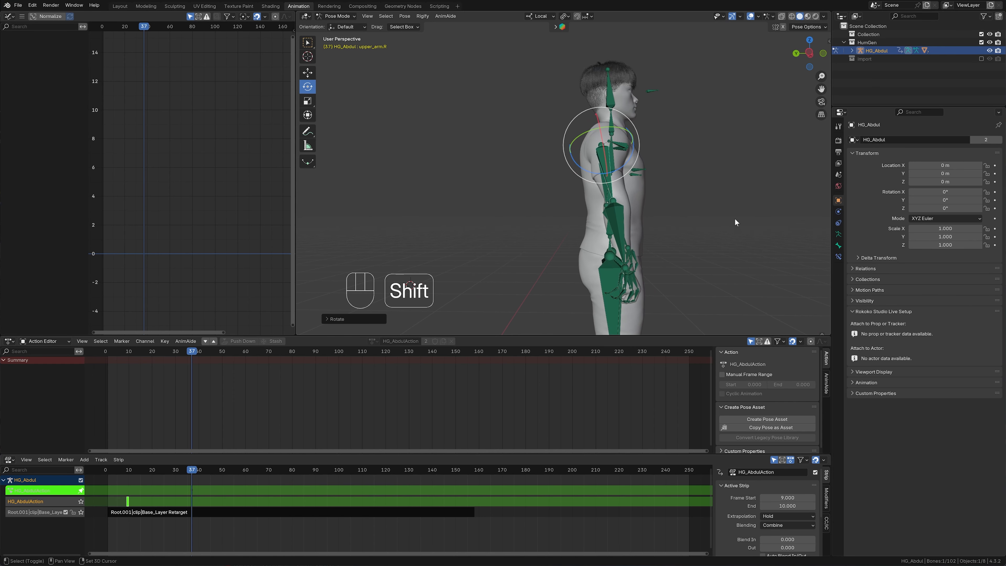
shift+middle_drag(735, 222, 686, 224)
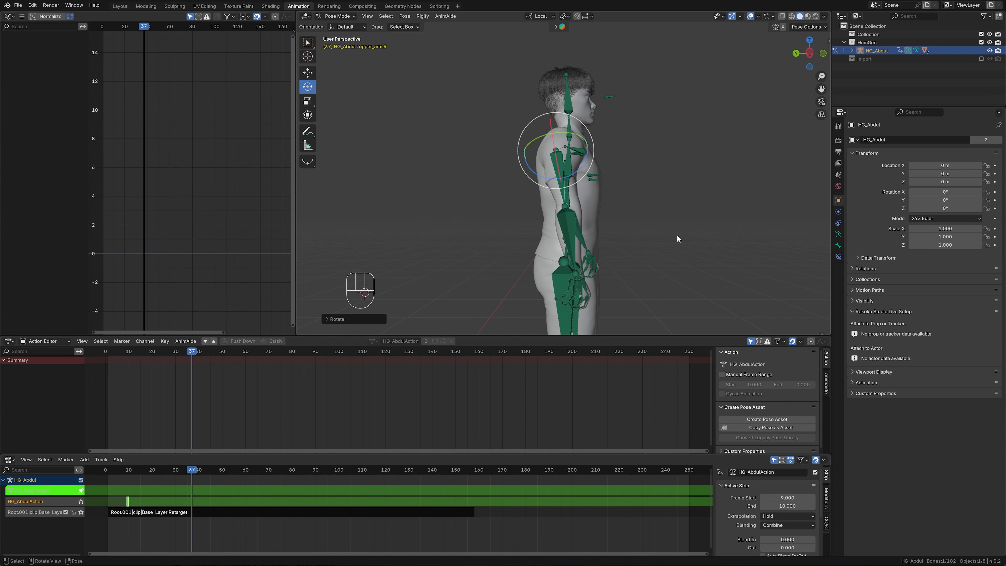
key(r)
click(684, 231)
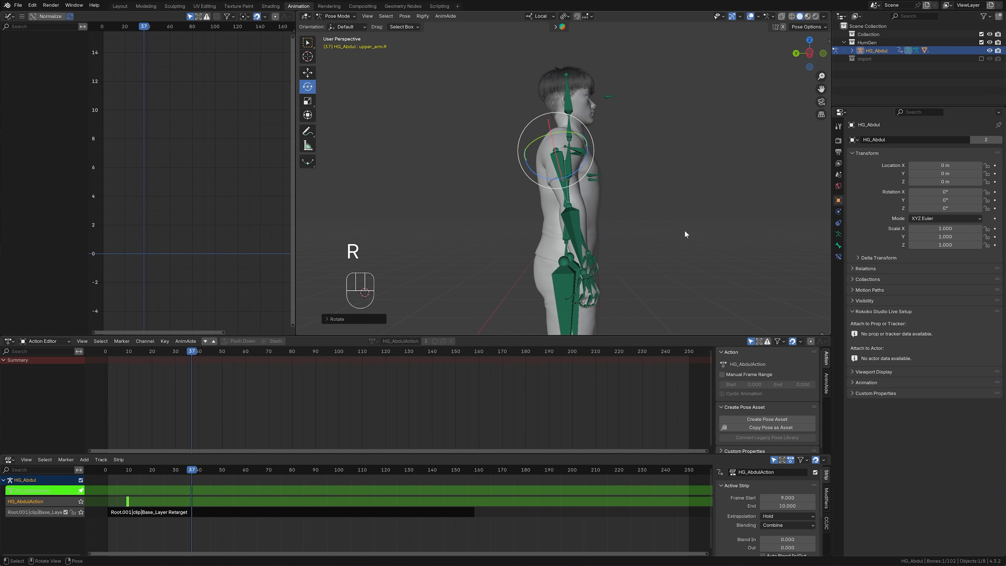
key(k)
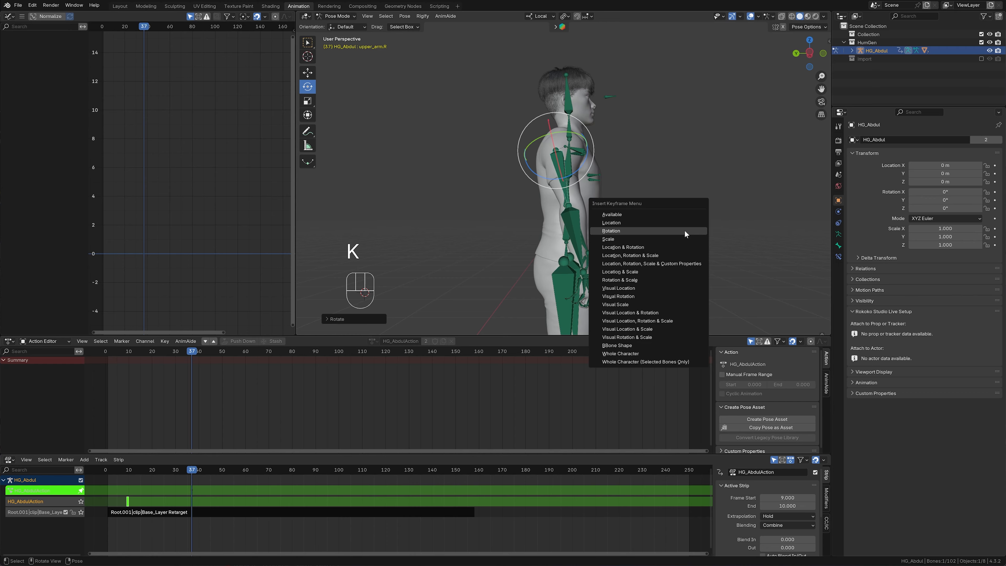
click(685, 230)
- Rotate the right forearm bone and insert a Rotation keyframe for it at frame 37
middle_drag(584, 230, 689, 236)
click(574, 224)
key(r)
click(698, 231)
key(k)
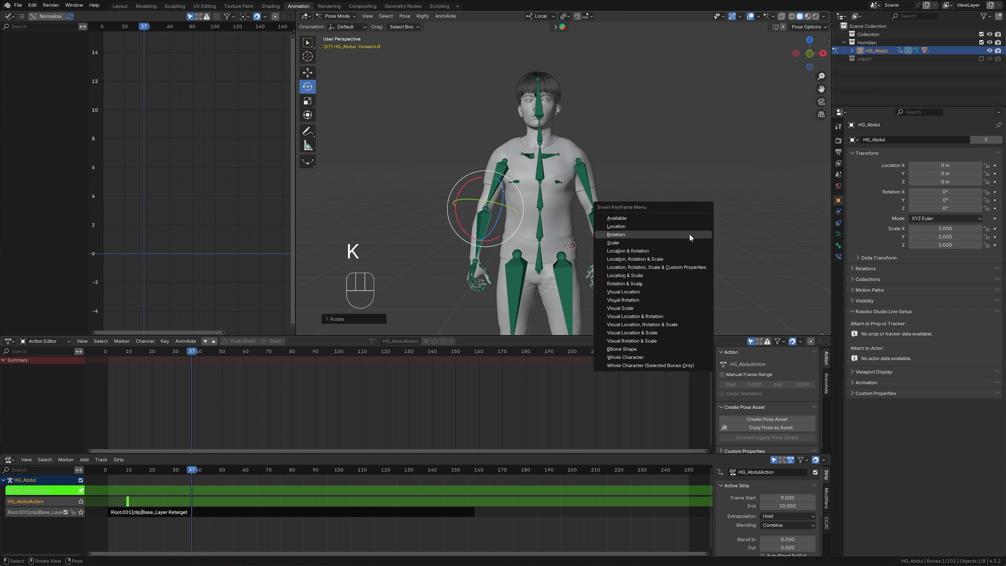
click(689, 235)
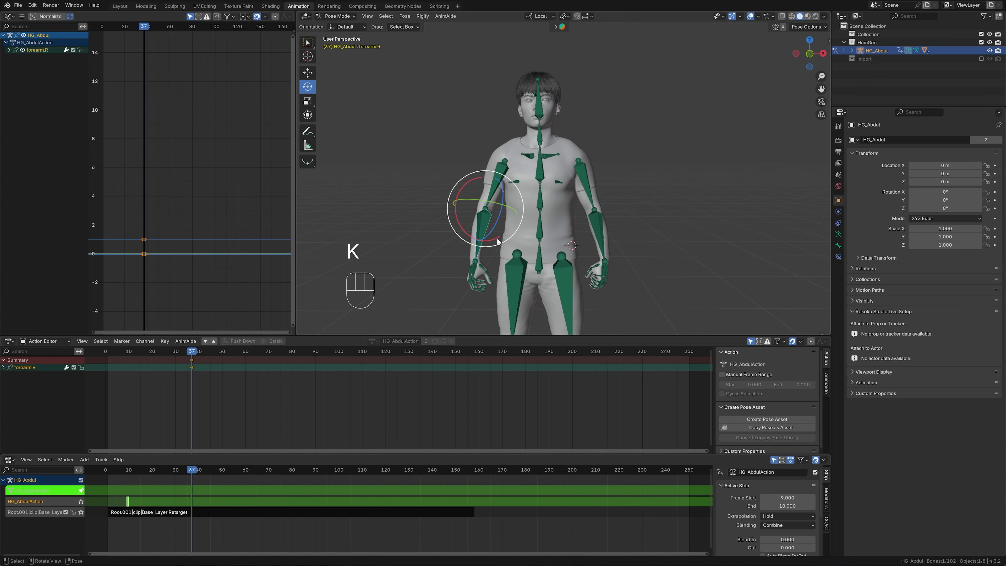
- Examine the keyframes of the right shoulder, upper arm and forearm bones in turn
click(528, 157)
click(493, 185)
click(481, 225)
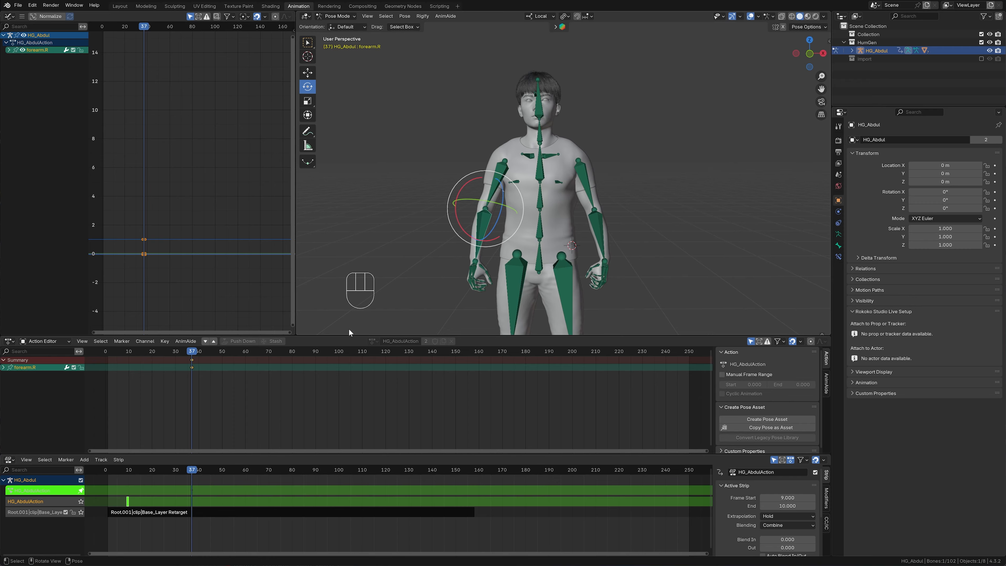
click(245, 412)
- Move the playhead to frame 8, exit tweak mode and delete the HG_AbdulAction track
drag(193, 472, 132, 494)
key(Tab)
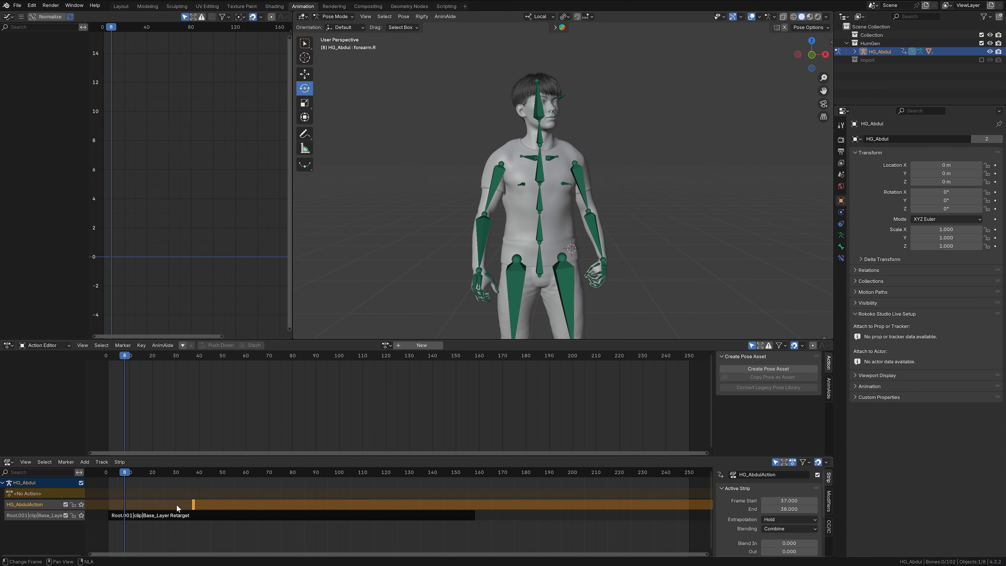
right_click(28, 506)
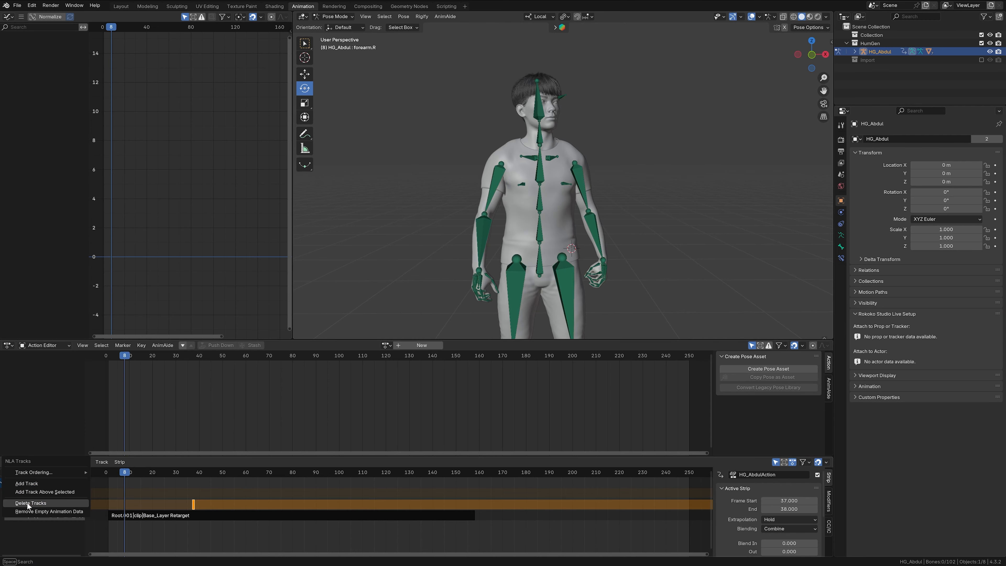
key(Escape)
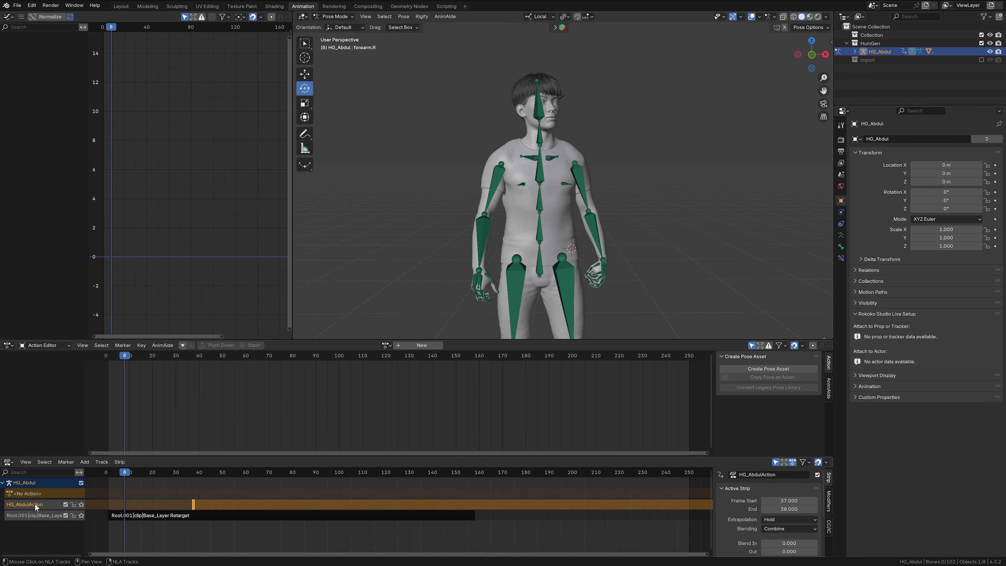
right_click(35, 507)
click(35, 504)
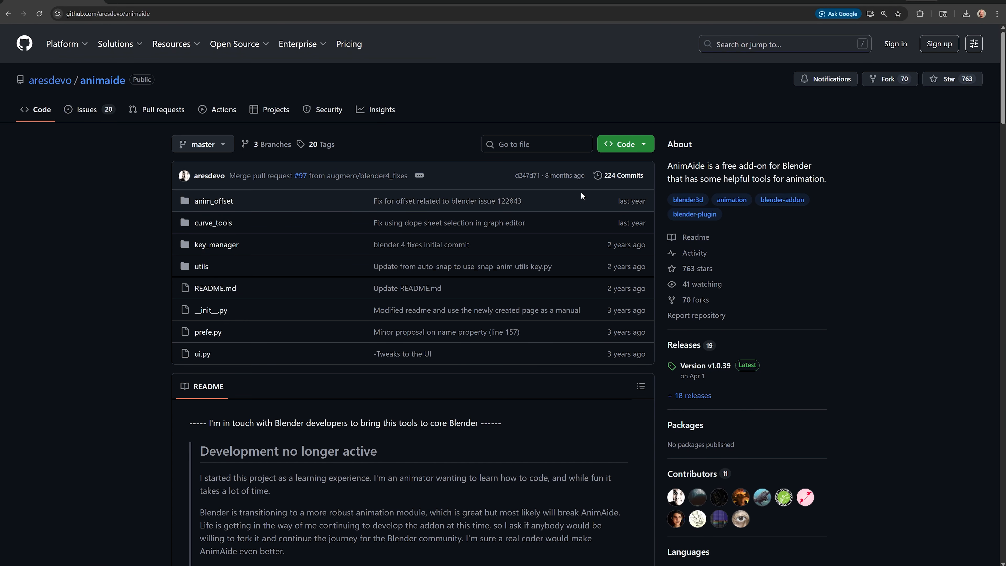
- Switch to the browser and download the AnimAide repository from GitHub as a ZIP
click(630, 145)
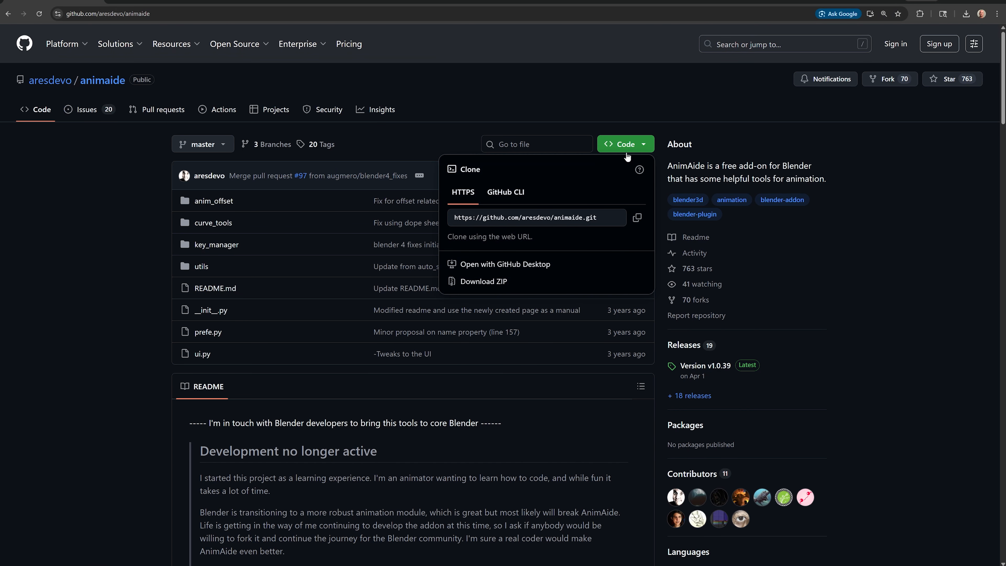
click(474, 282)
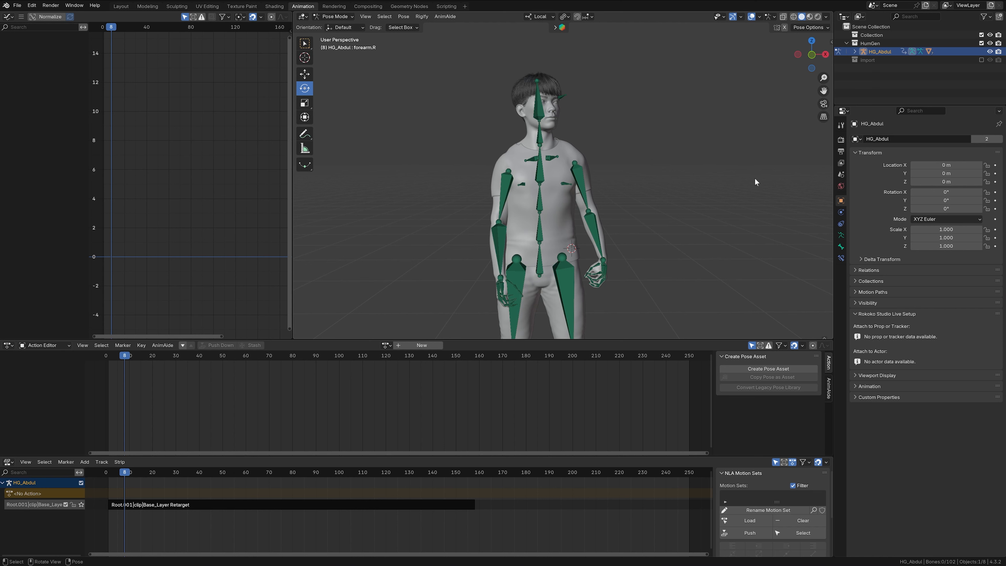
- Expand the AnimAide entry in the add-on preferences and keep Anim Offset assigned to Panel
key(n)
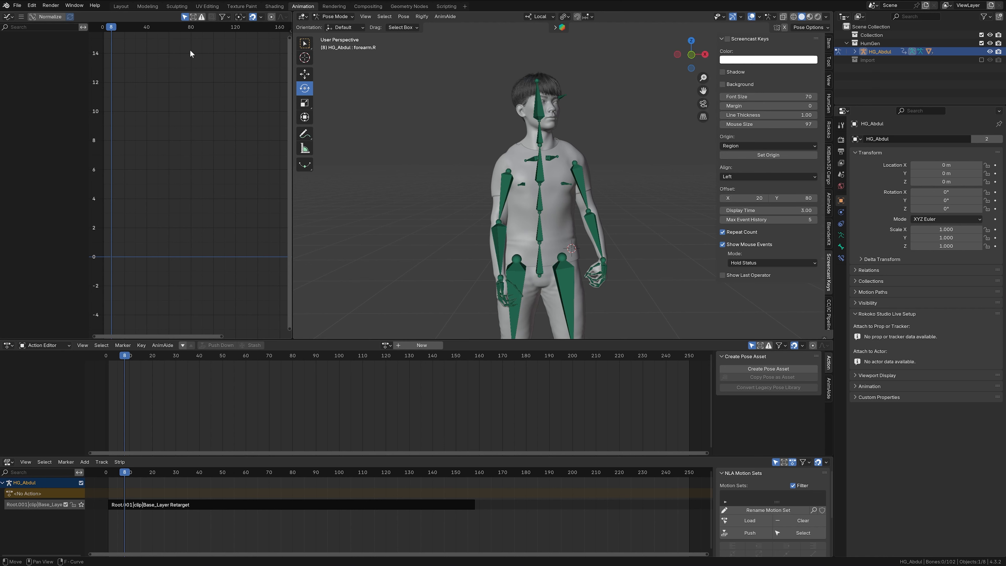
click(32, 7)
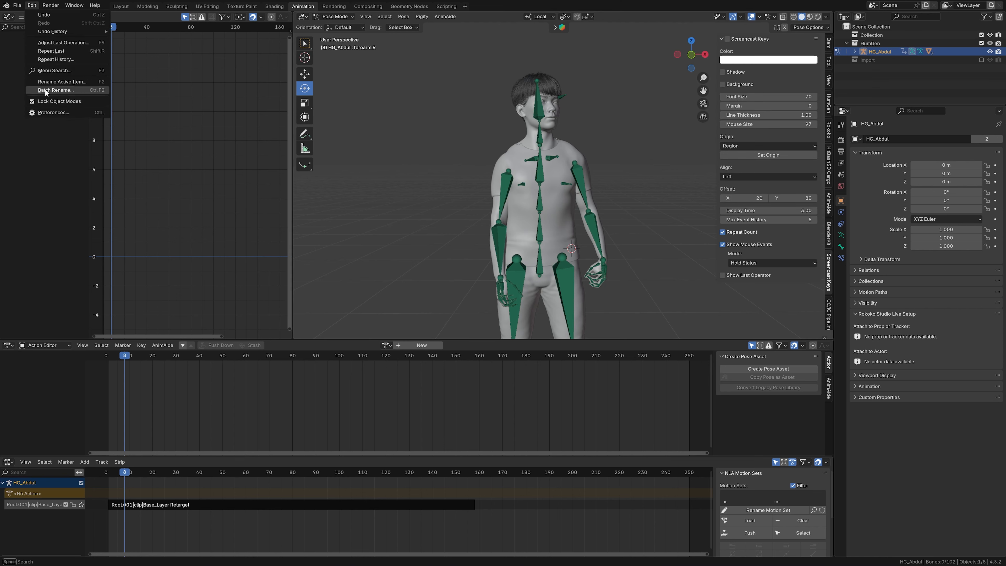
click(46, 114)
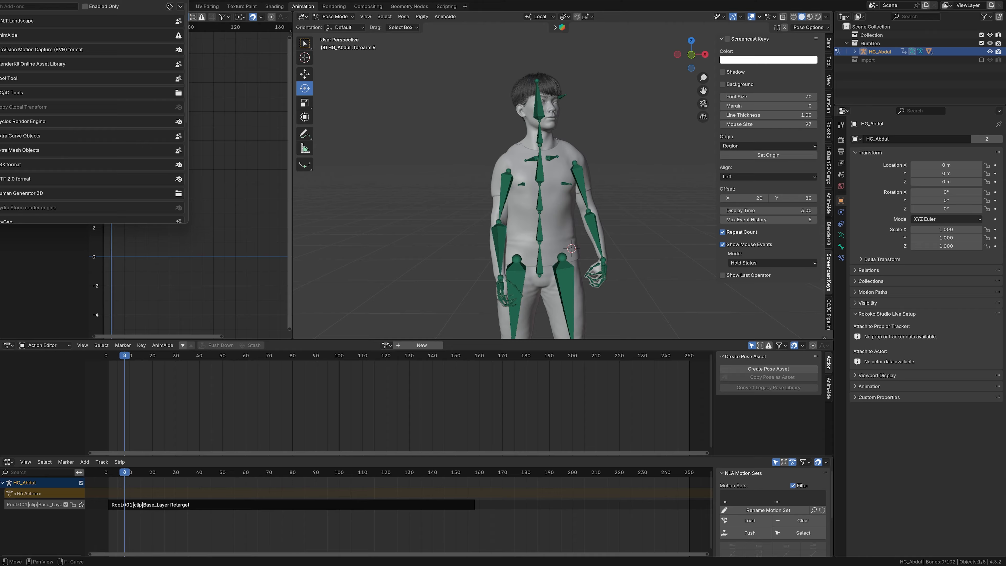
click(13, 36)
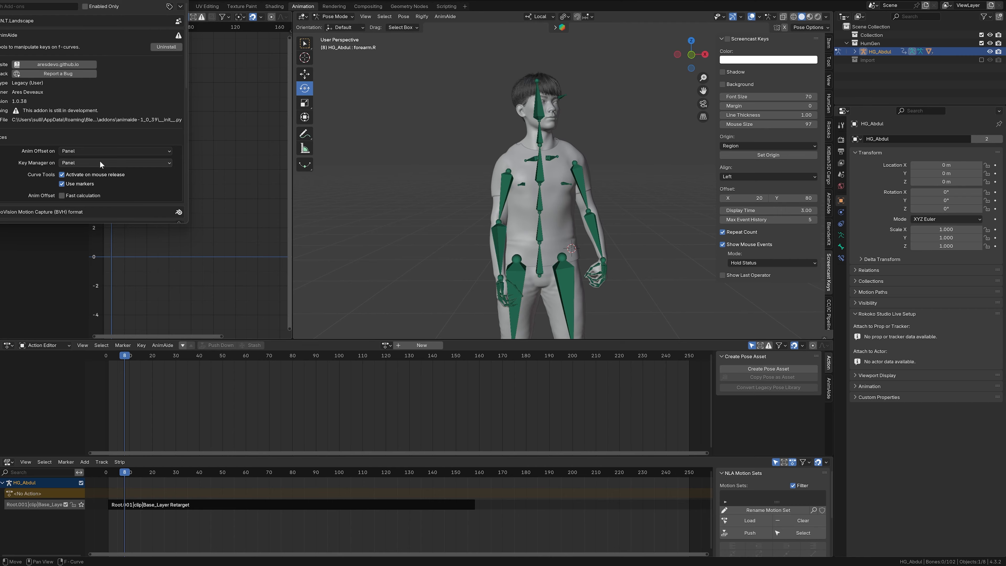
click(170, 152)
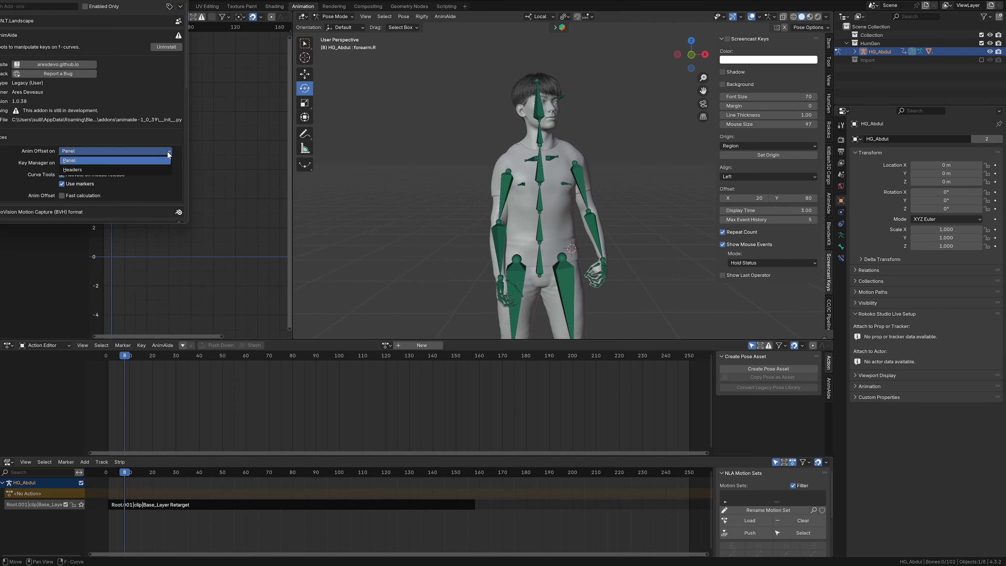
click(168, 154)
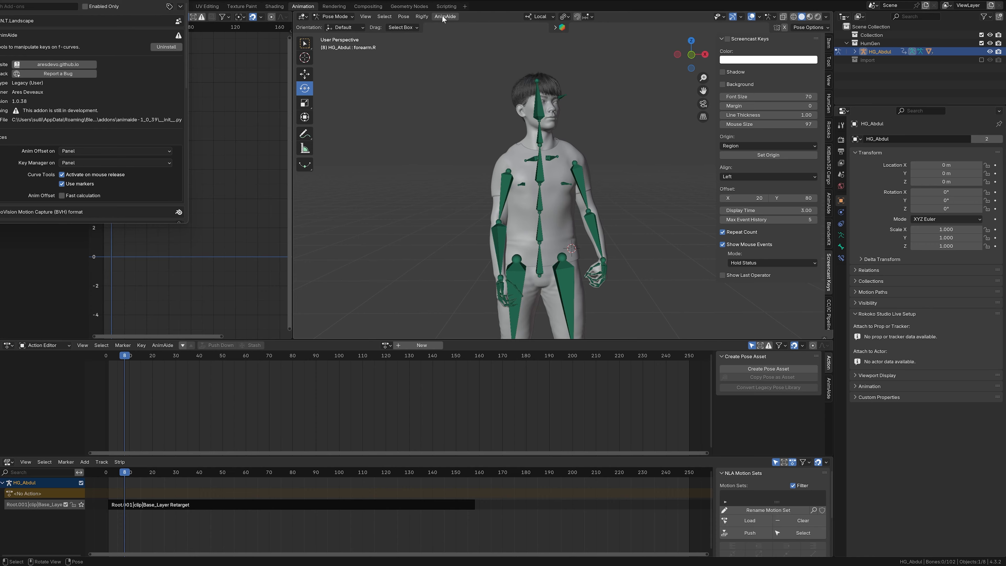
- Display the AnimAide tools for the 3D viewport, keep Activate on mouse release enabled and try to activate Anim Offset
click(829, 209)
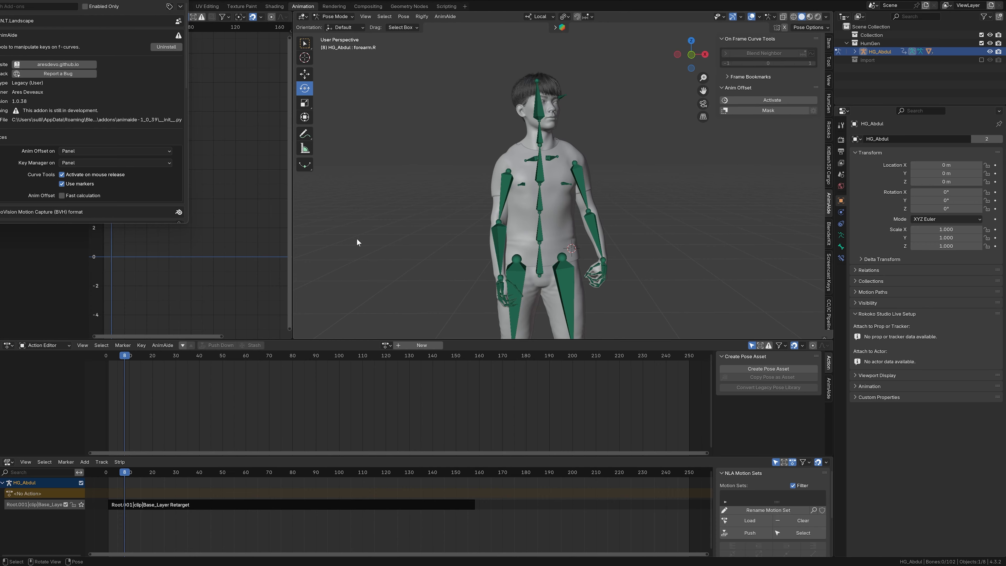
click(62, 175)
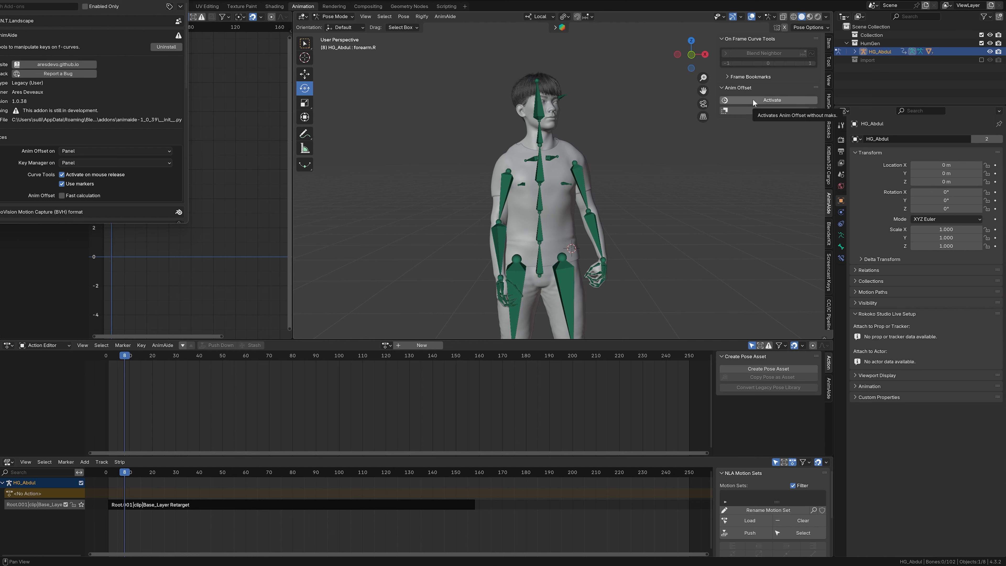
click(770, 99)
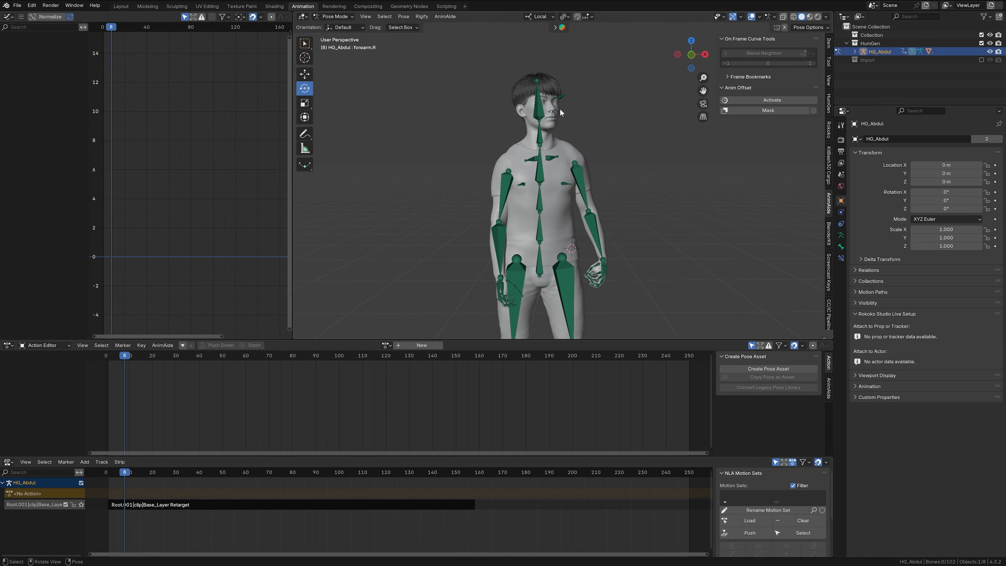
click(449, 17)
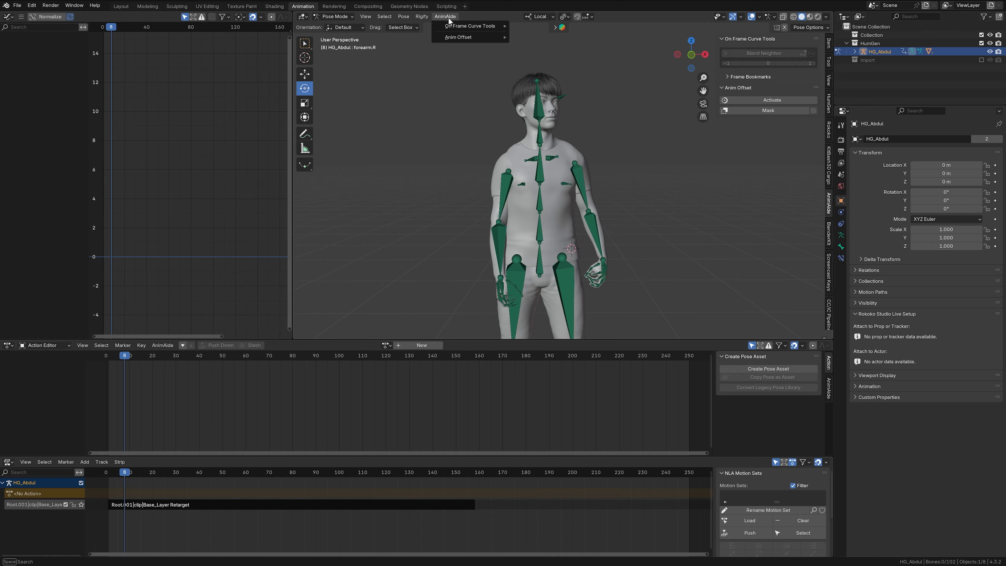
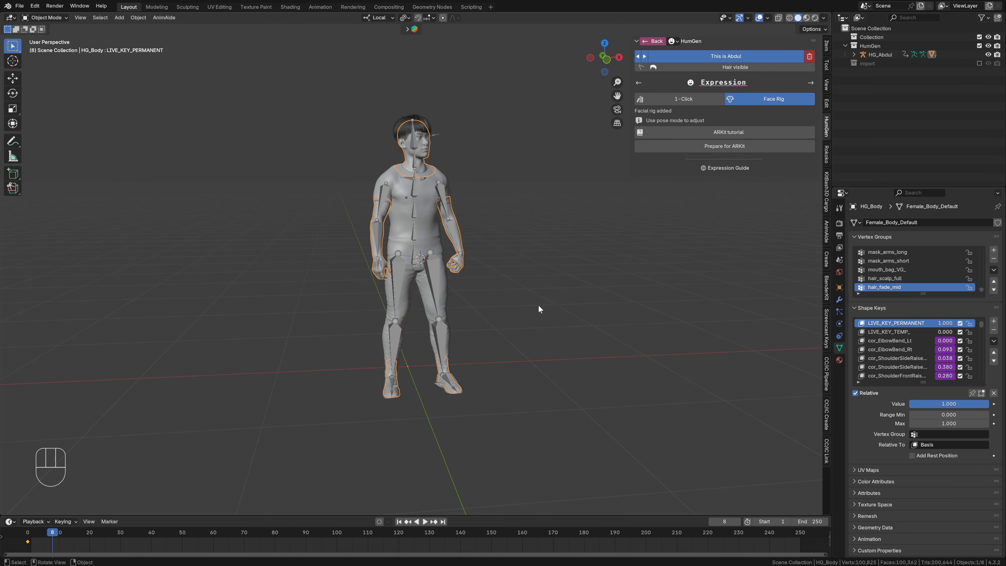
- Include the Import collection in the view layer and select the Newton_HeadFace mesh under Root.001
click(979, 63)
click(853, 72)
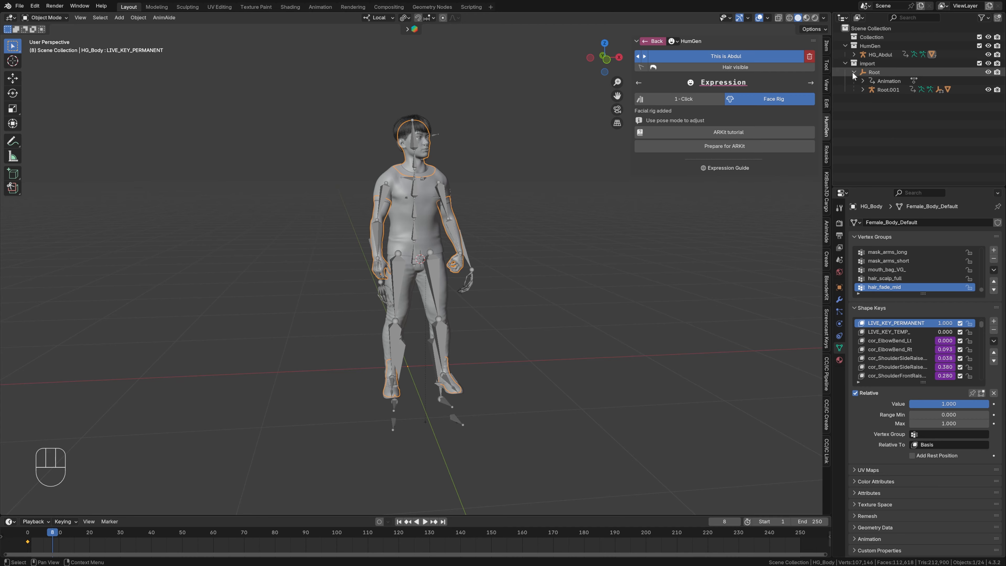
click(862, 90)
scroll(906, 118, down, 2)
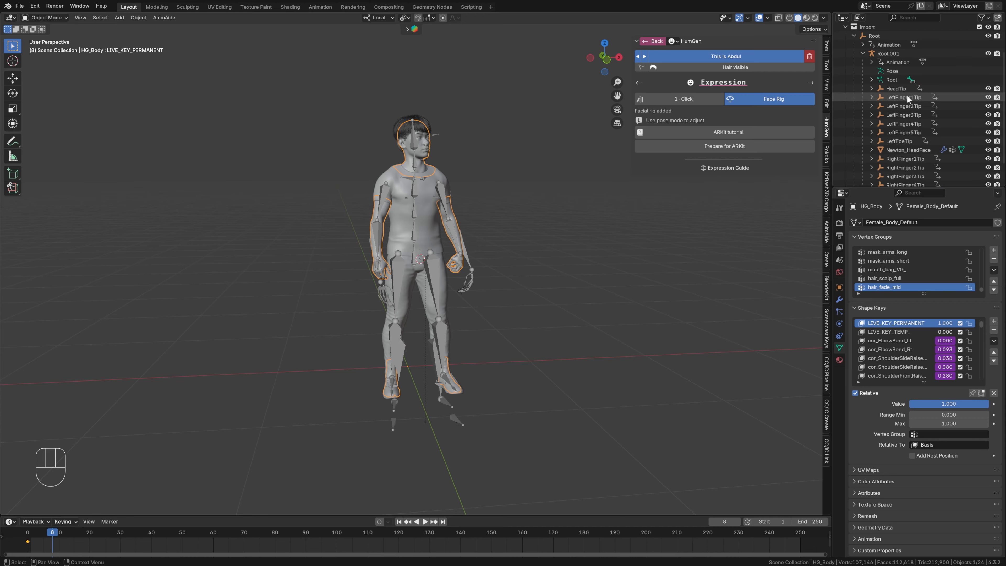
click(897, 150)
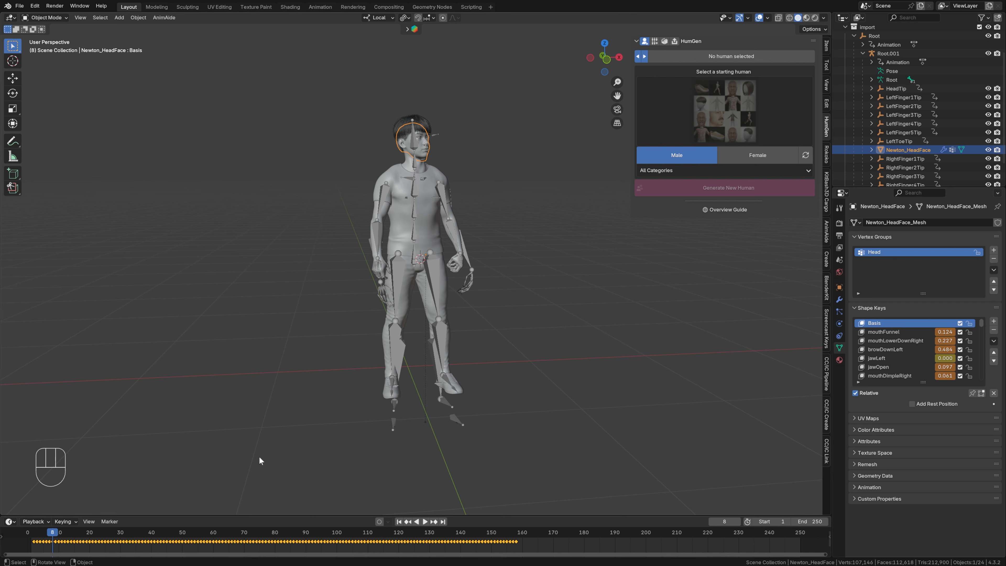
- Temporarily exclude the HumGen collection and examine the Newton_HeadFace facial animation up close by playing and scrubbing to frame 93
scroll(499, 160, up, 3)
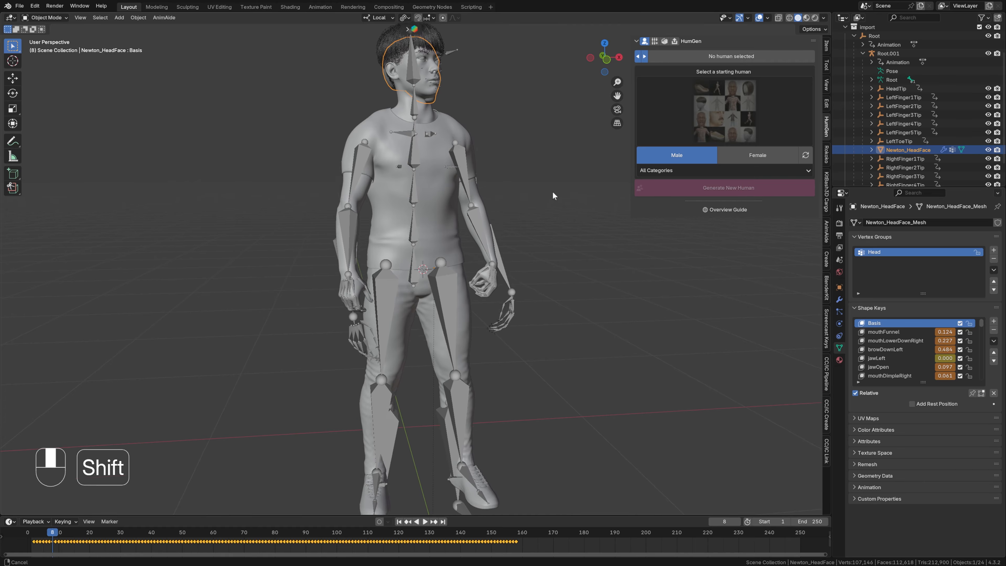
shift+middle_drag(553, 193, 550, 362)
scroll(516, 352, up, 4)
shift+middle_drag(551, 252, 570, 318)
middle_drag(570, 318, 557, 314)
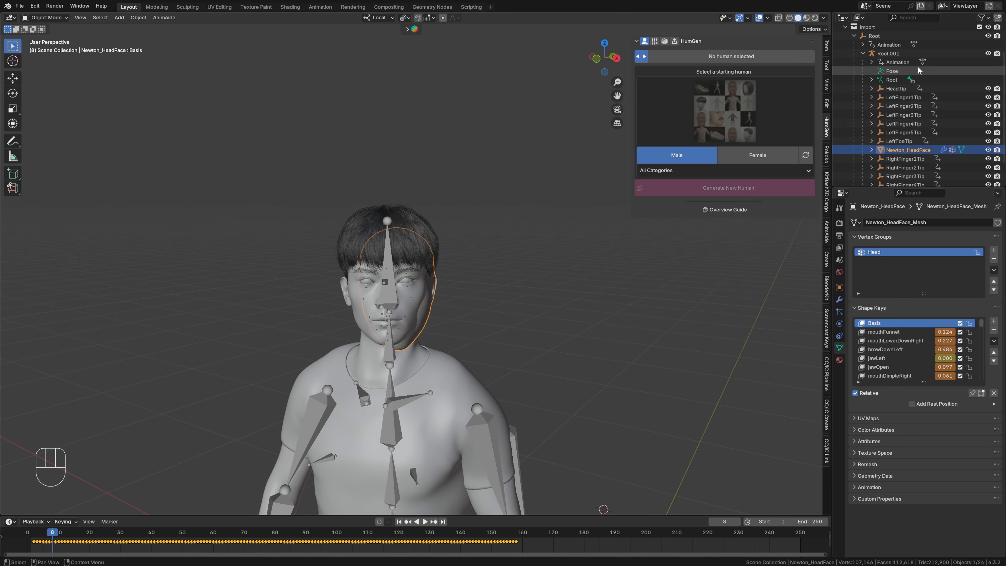
scroll(951, 96, up, 2)
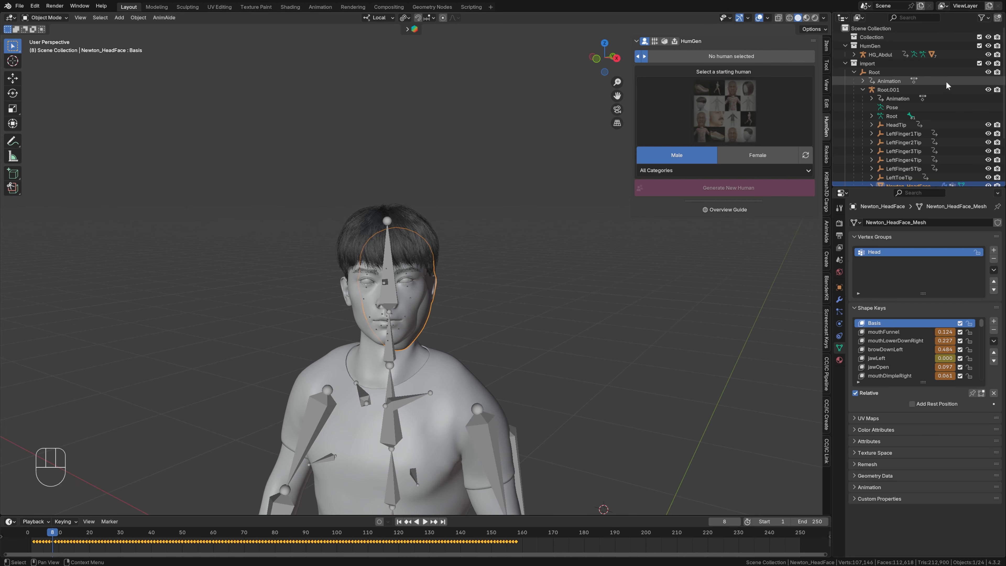
click(979, 46)
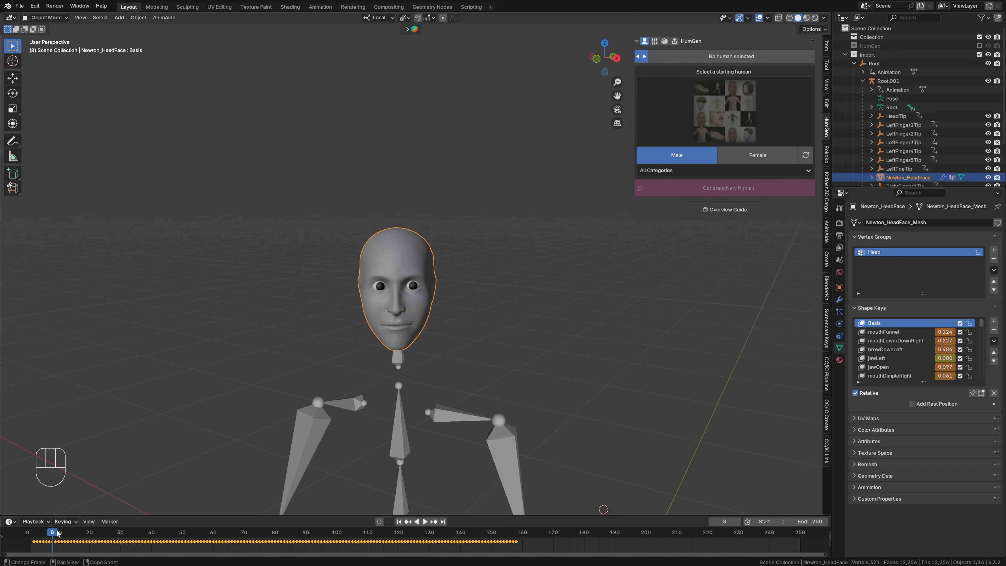
key(space)
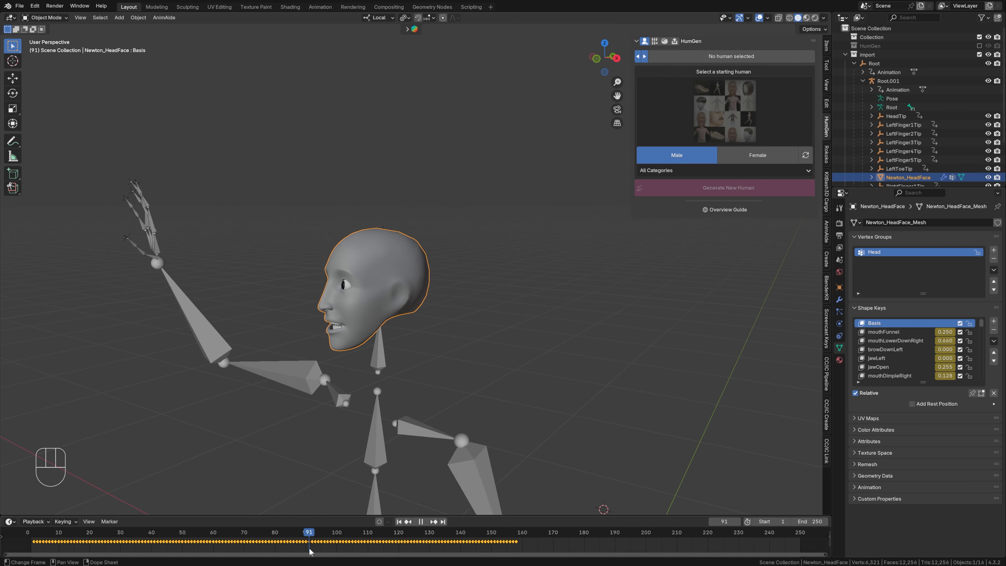
key(space)
middle_drag(255, 451, 322, 445)
drag(153, 538, 315, 544)
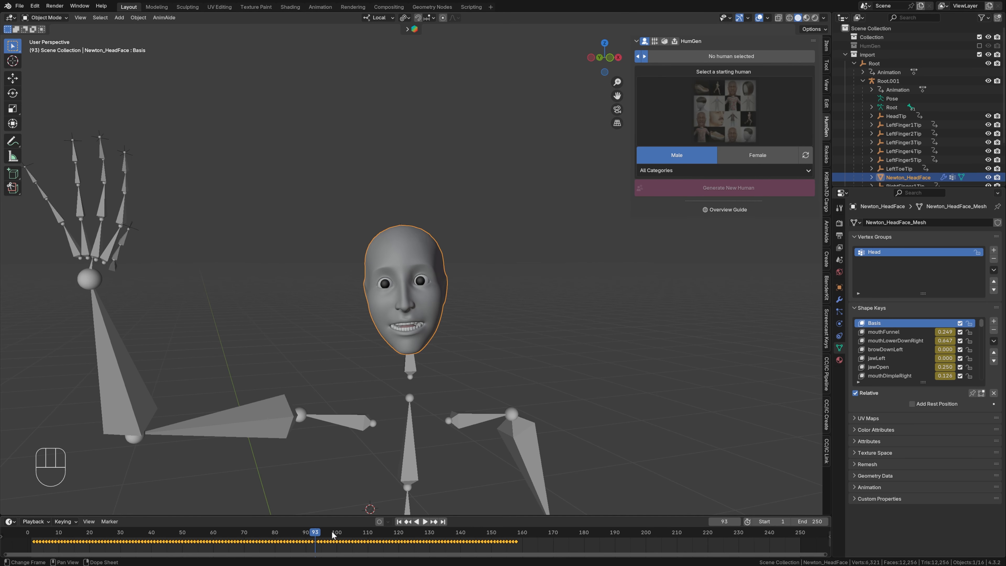
click(979, 45)
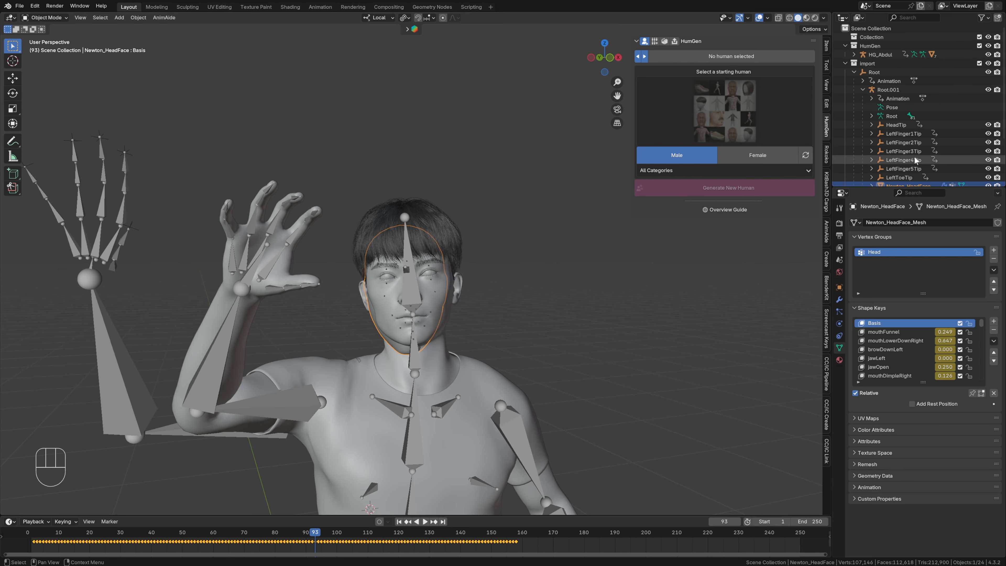
- Copy the shape-key keyframes from Newton_HeadFace and paste them onto HG_Body at frame 1
scroll(911, 161, down, 3)
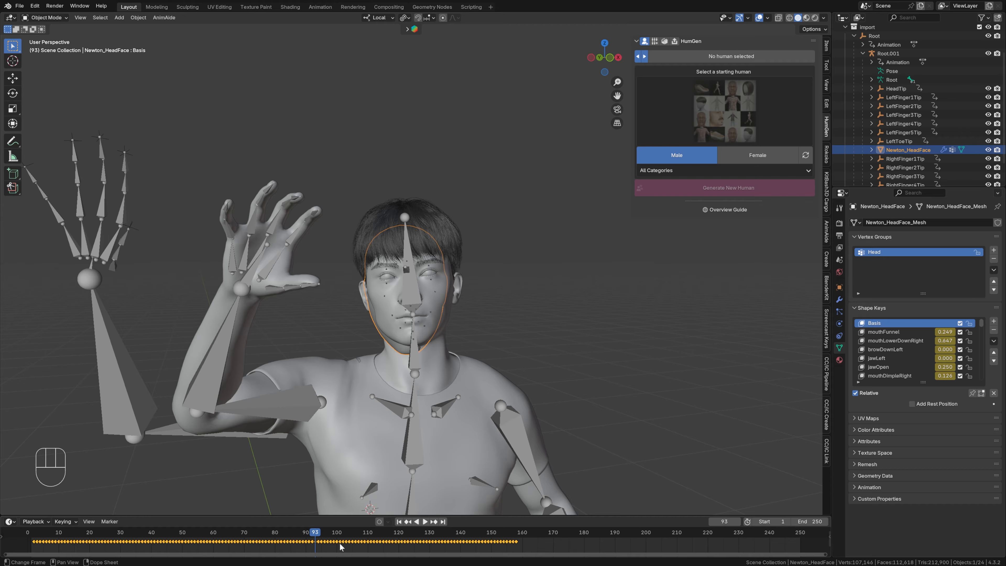
key(ctrl+c)
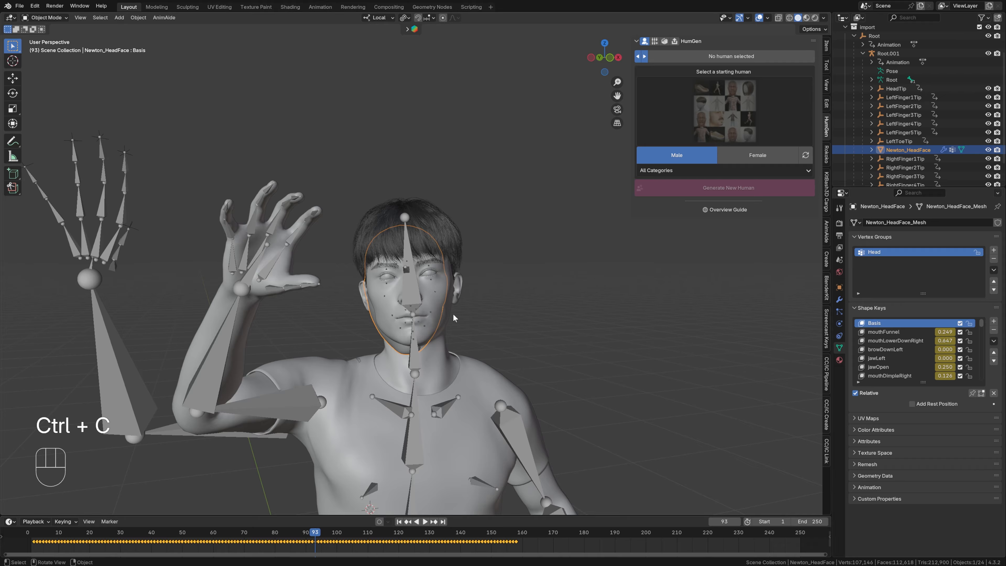
click(449, 316)
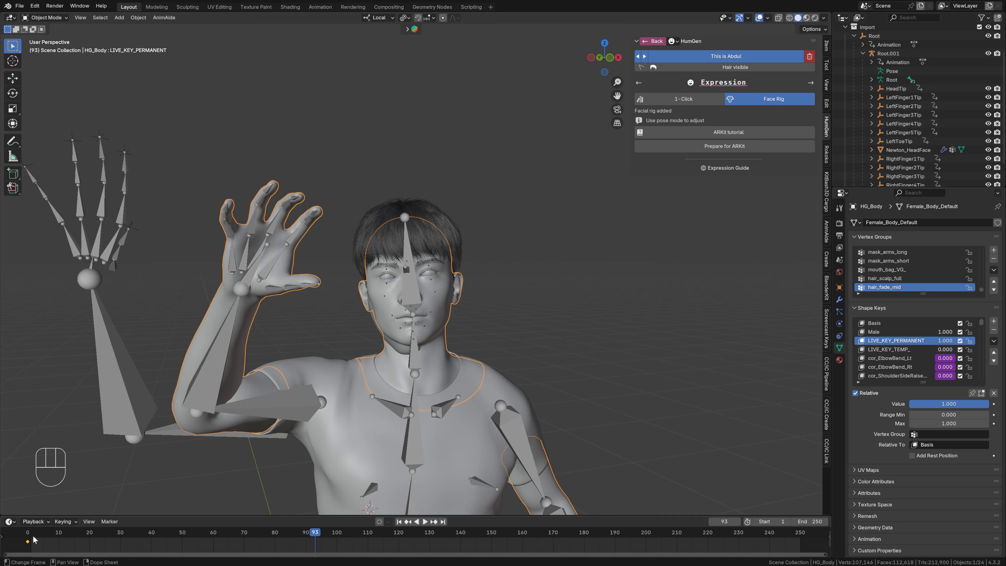
click(46, 537)
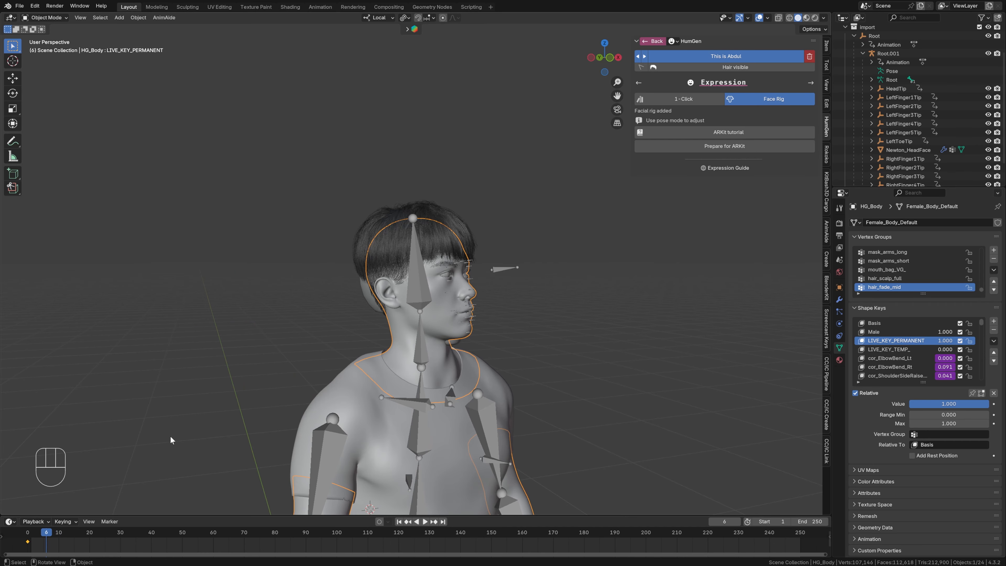
key(shift)
key(shift+Left)
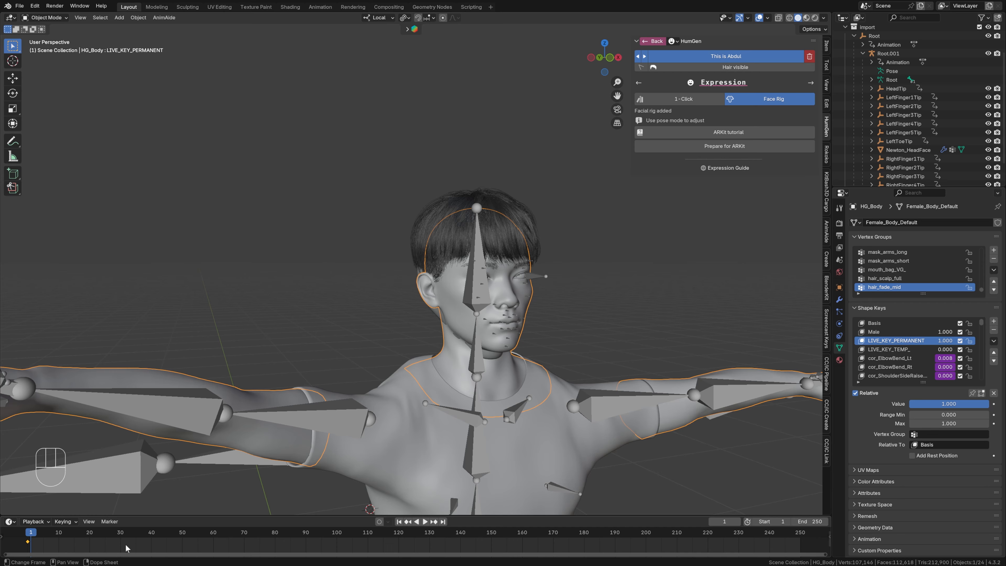
key(ctrl+v)
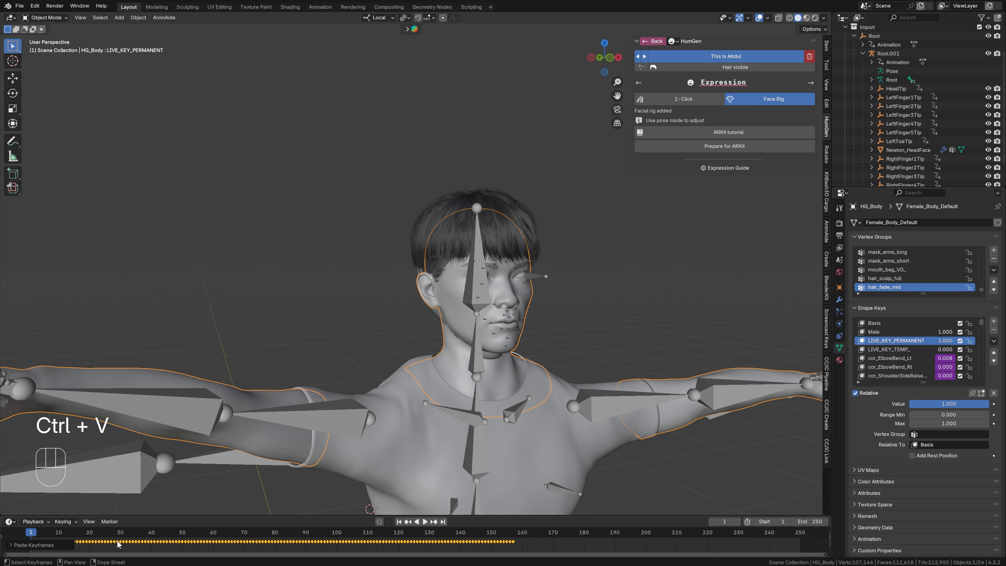
- Compare the keyframes of Newton_HeadFace and HG_Body, and exclude the Import collection from the view layer
click(908, 150)
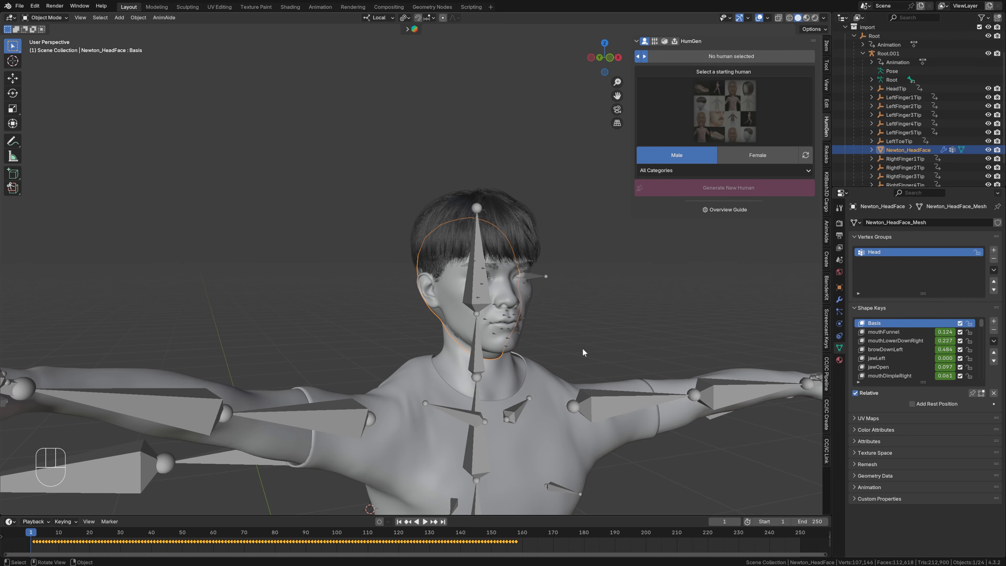
click(447, 370)
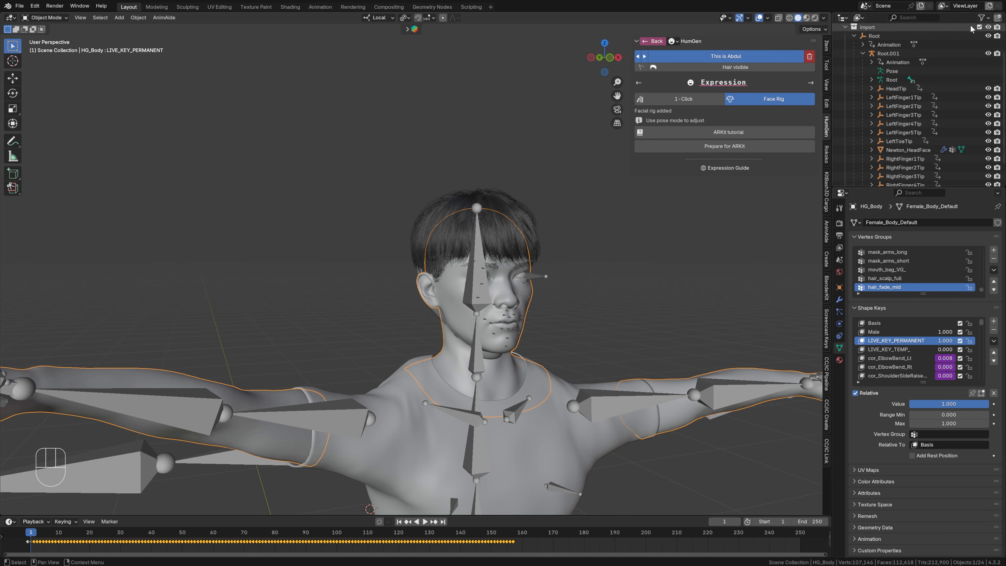
scroll(972, 32, up, 3)
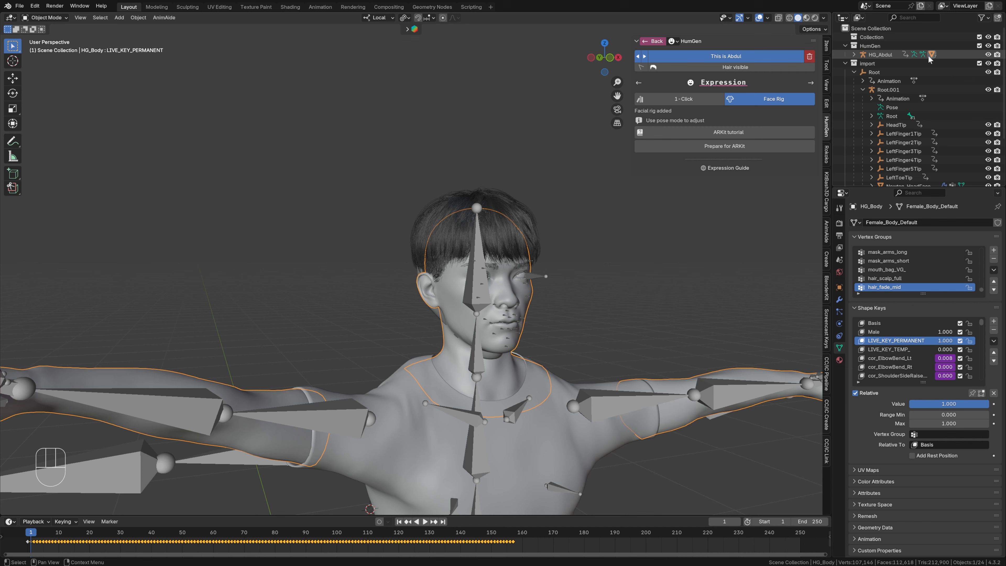
click(978, 64)
- Hide the viewport overlays and play the animation to check the facial motion on the character
key(space)
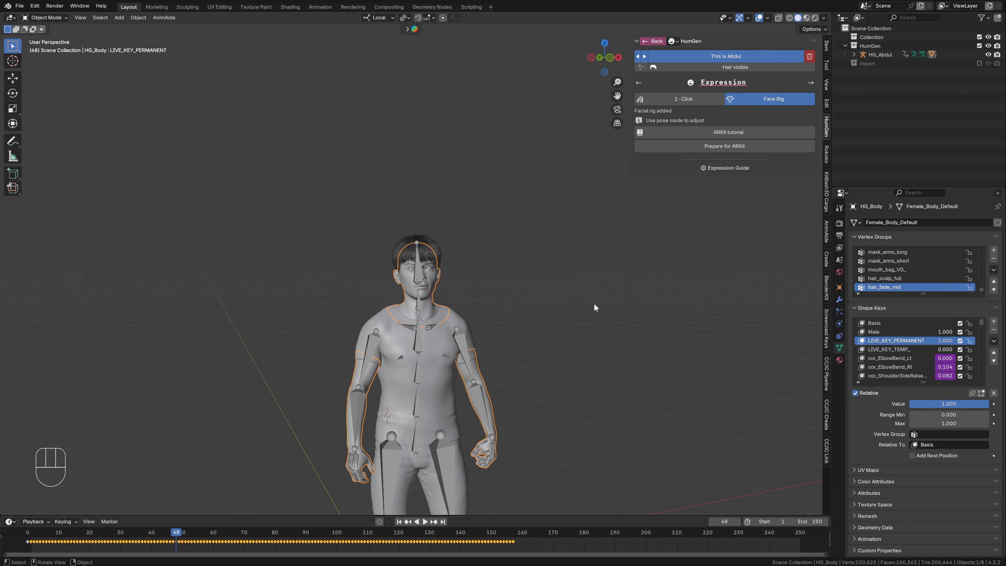
drag(177, 533, 206, 536)
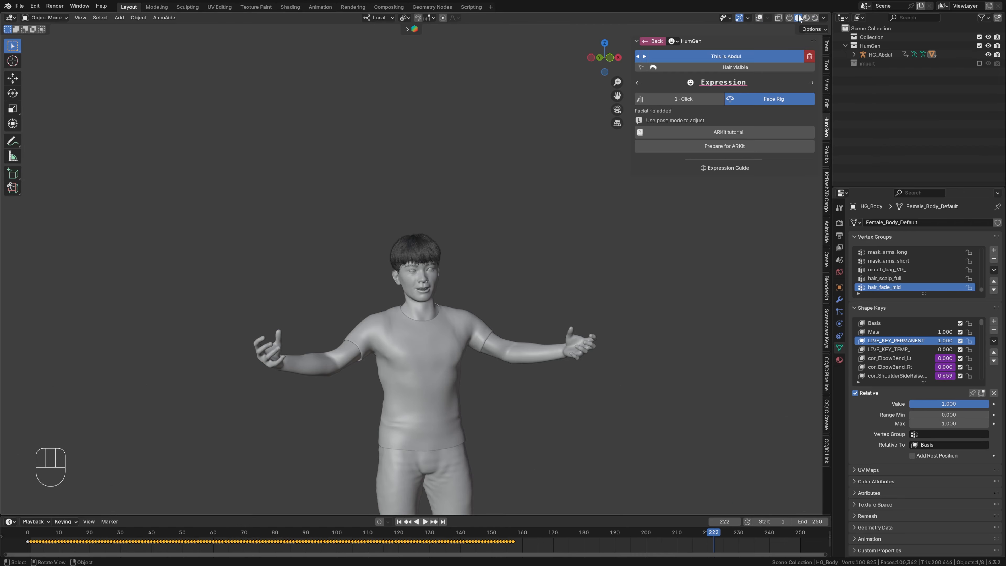
click(37, 535)
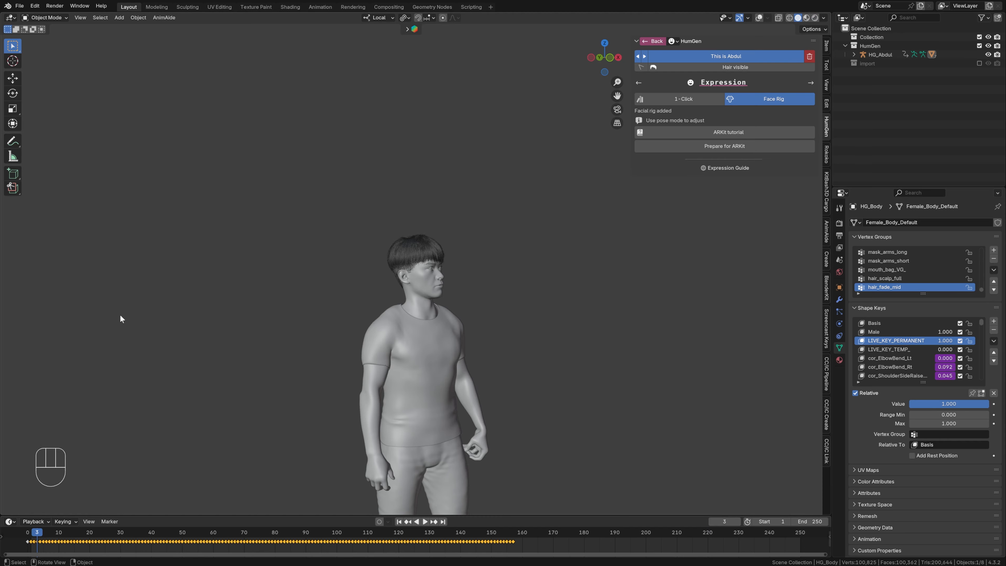
key(space)
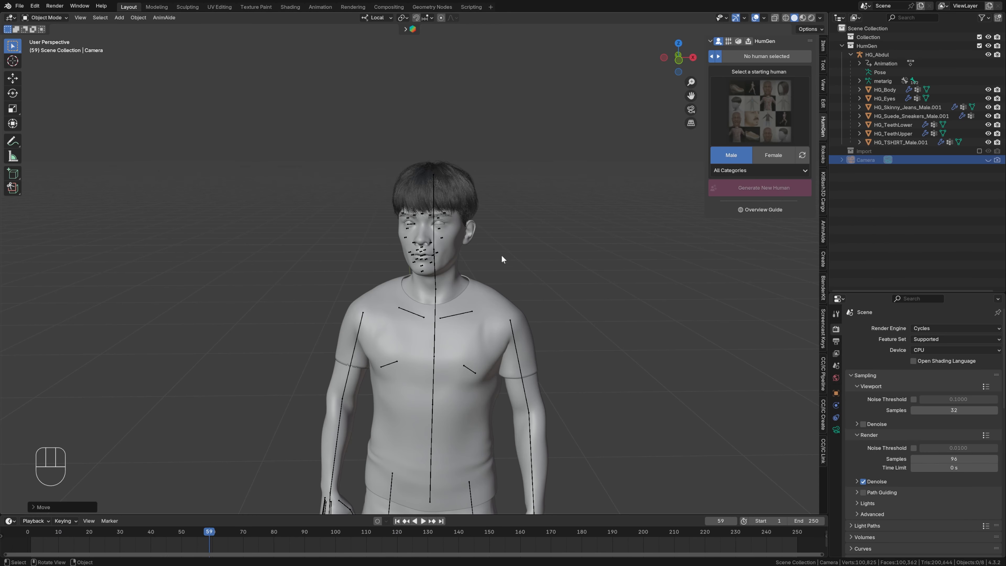
- Select HG_Body and play and scrub through its facial keyframes, stopping at frame 45
click(445, 259)
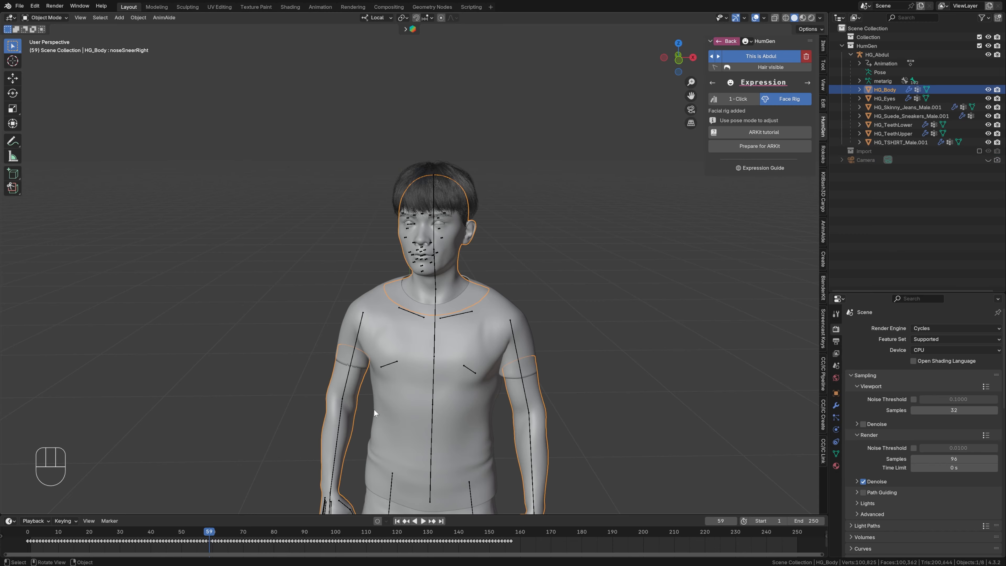
mouse_move(207, 533)
mouse_down()
mouse_move(93, 532)
mouse_move(196, 540)
mouse_up()
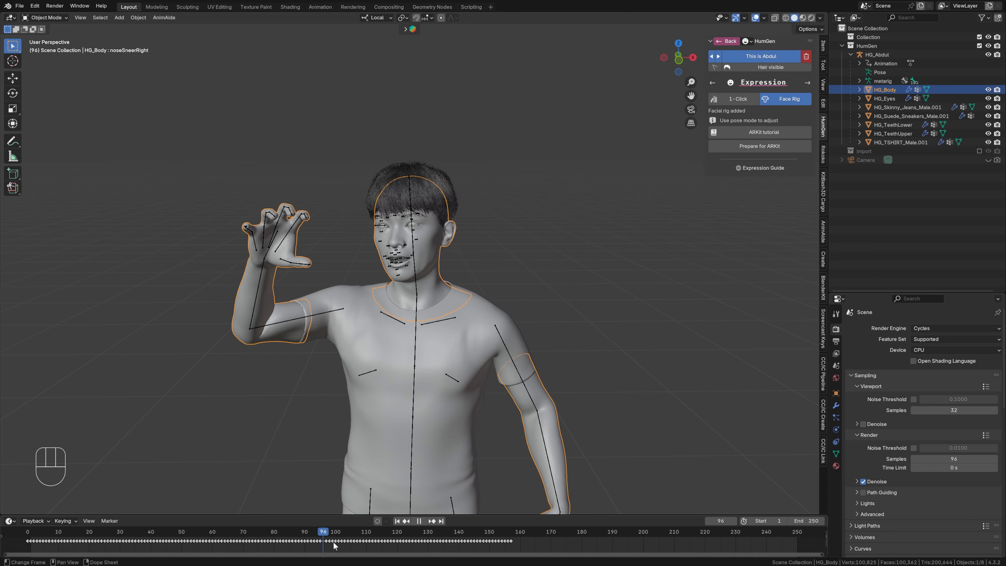
key(space)
click(167, 548)
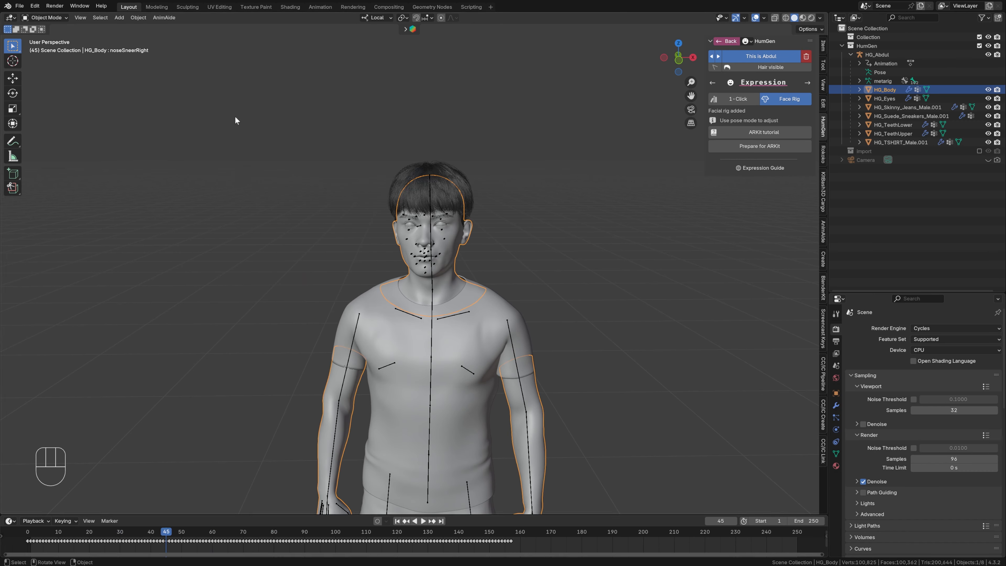
- Switch to the Animation workspace, frame the character's head and keep the lower dope sheet in Action Editor mode
click(321, 8)
scroll(364, 139, up, 6)
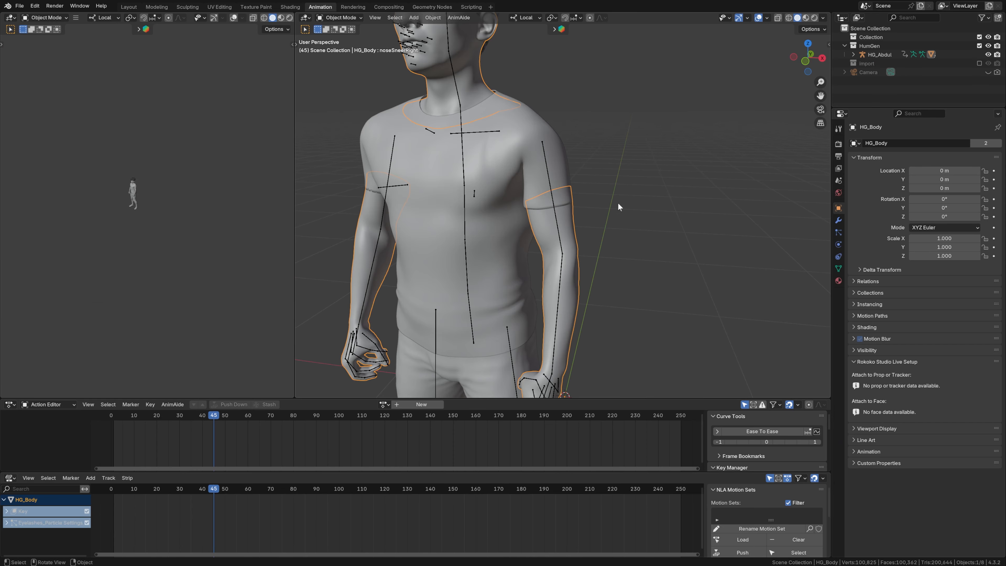
shift+middle_drag(604, 120, 617, 184)
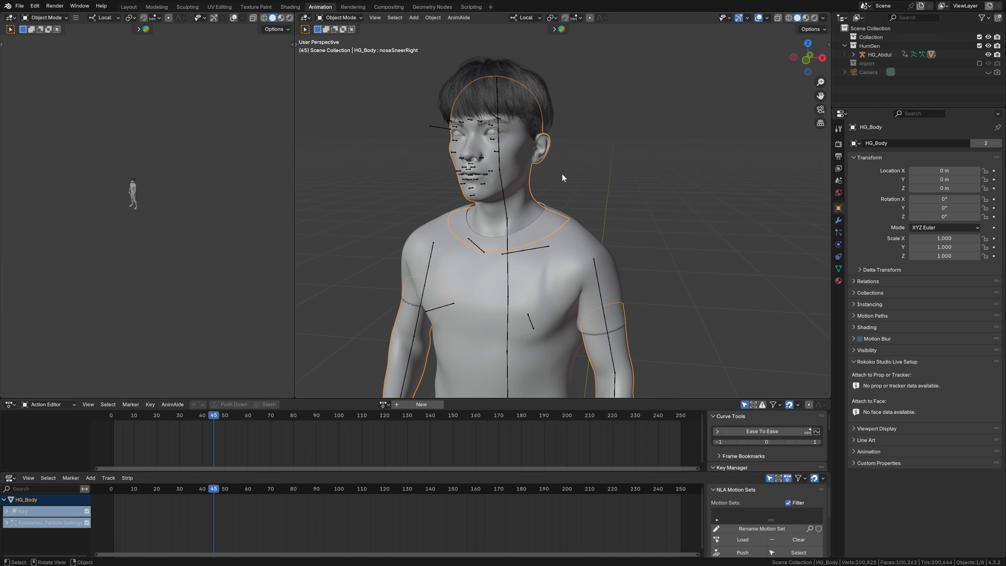
click(52, 404)
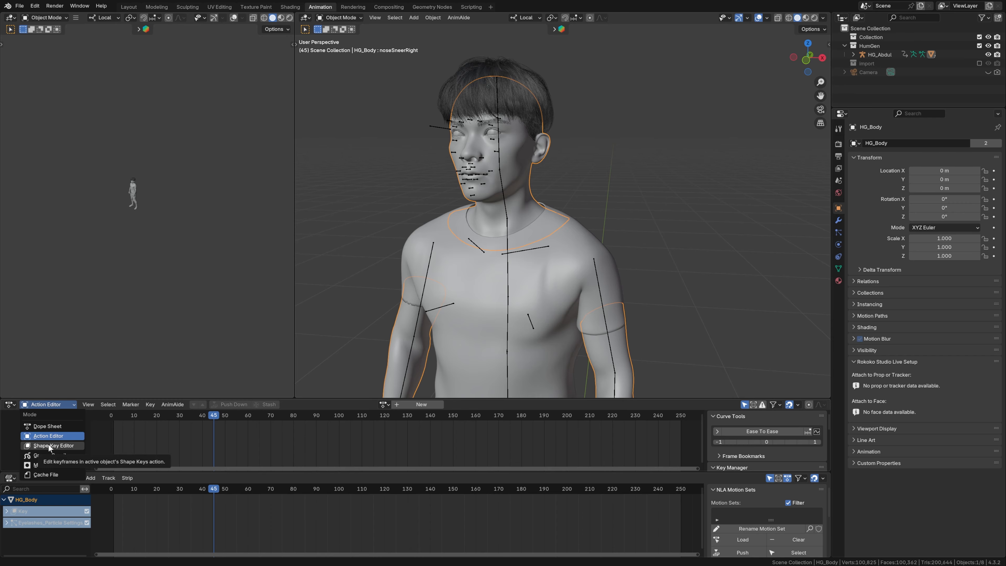
click(77, 434)
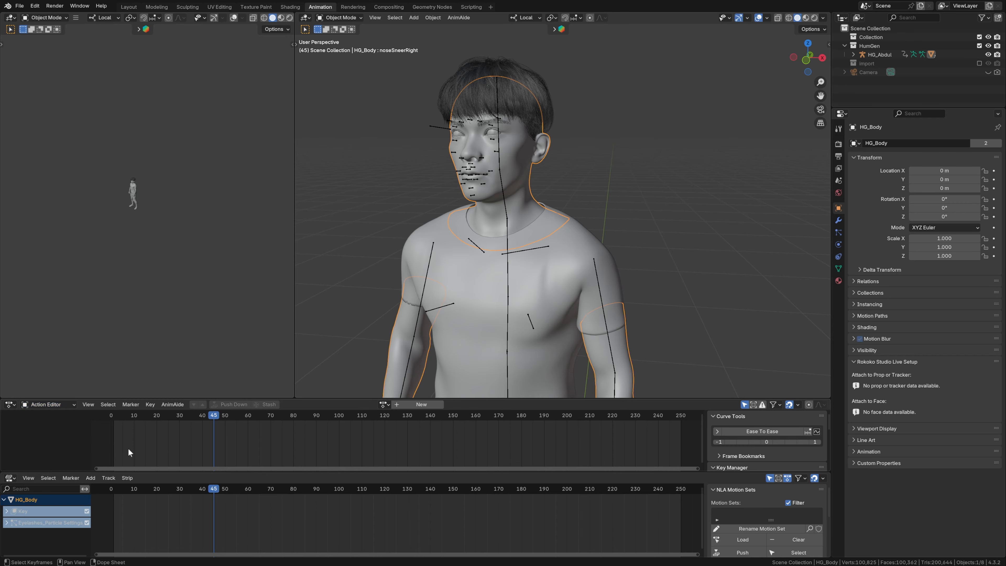
- Turn the small viewport into a Dope Sheet in Shape Key Editor mode, hide its sidebar and play HG_Body's KeyAction
click(11, 17)
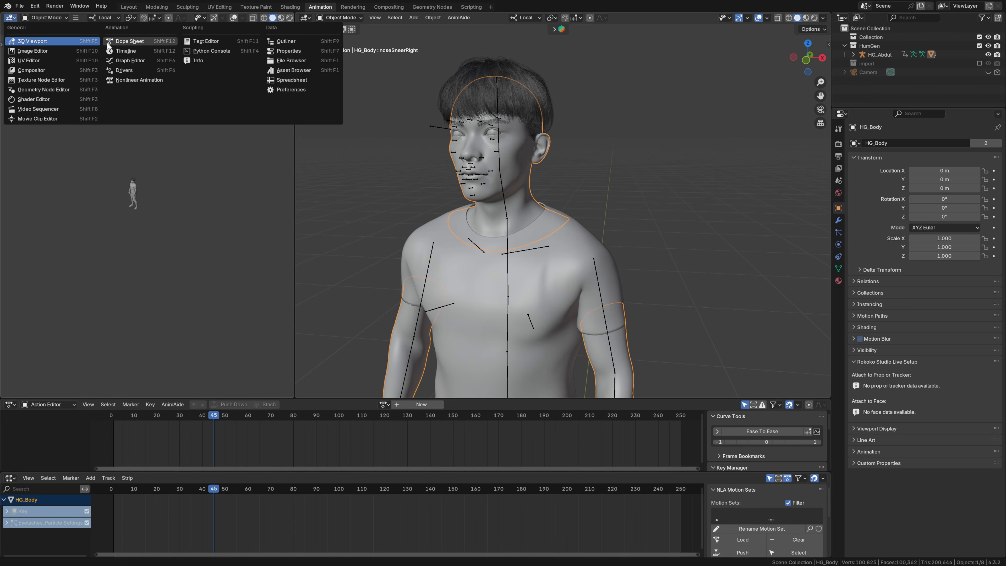
click(123, 42)
click(39, 18)
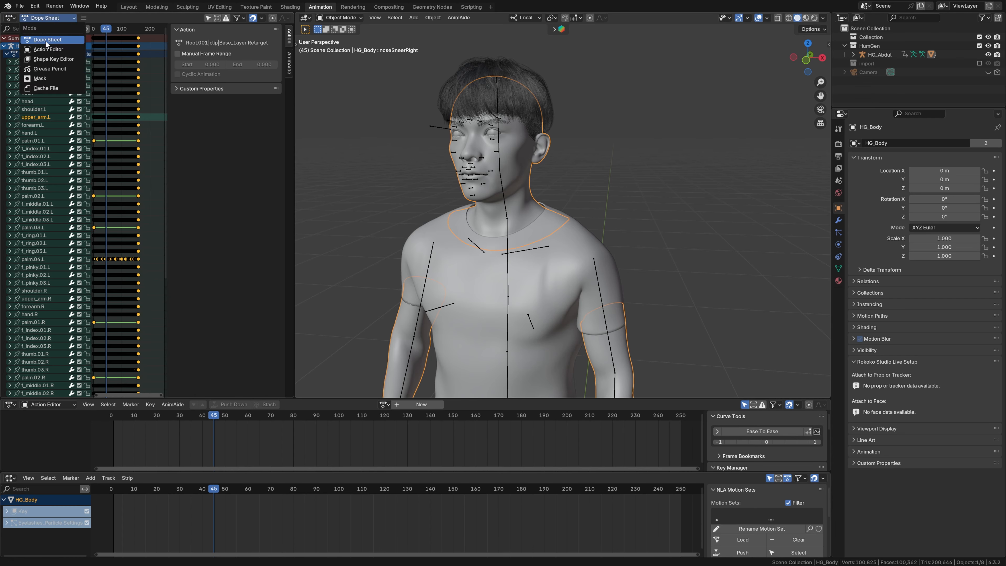
click(46, 58)
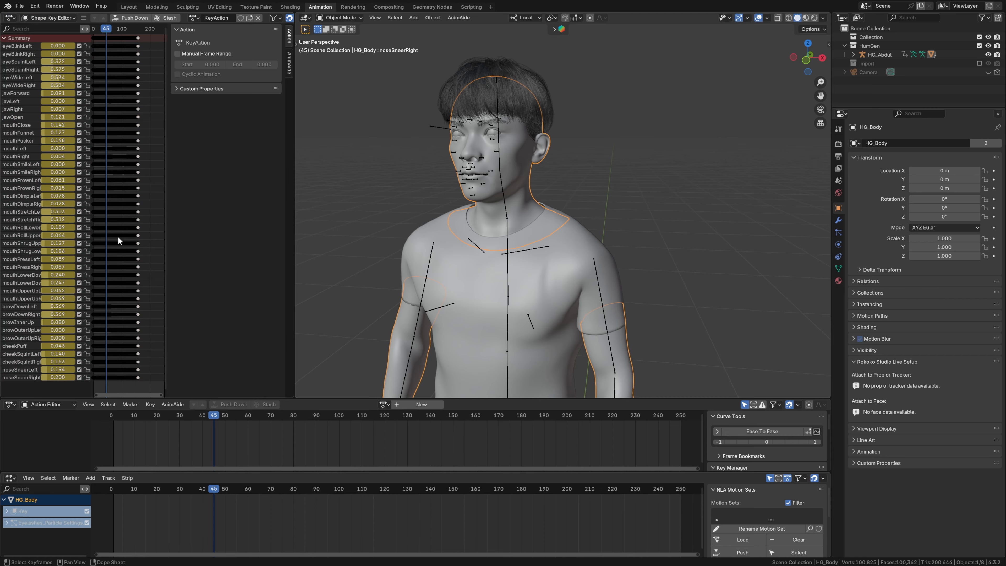
key(n)
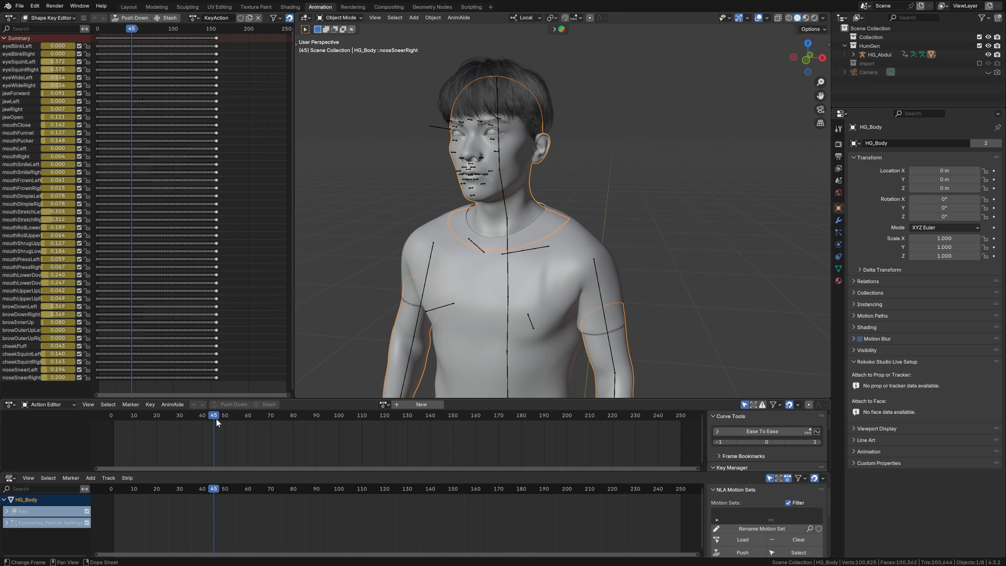
key(space)
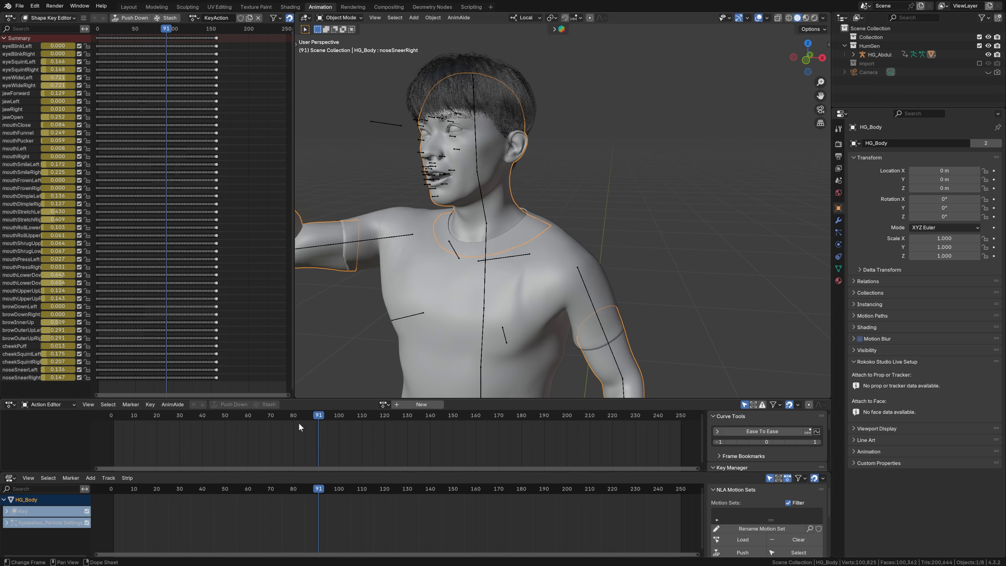
- Push HG_Body's KeyAction down into an NLA strip and expand the Key entry to show its track
drag(298, 423, 161, 423)
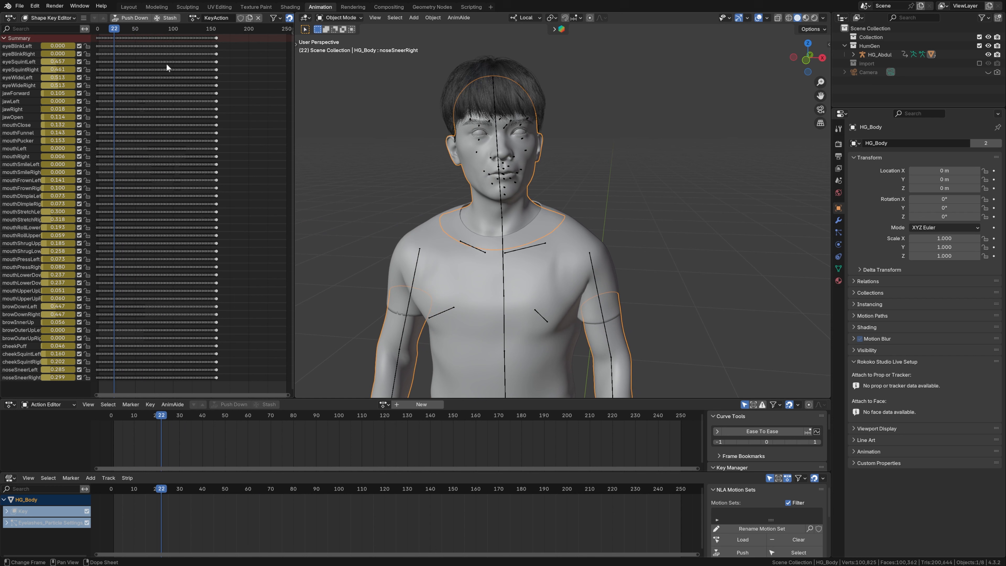
click(133, 18)
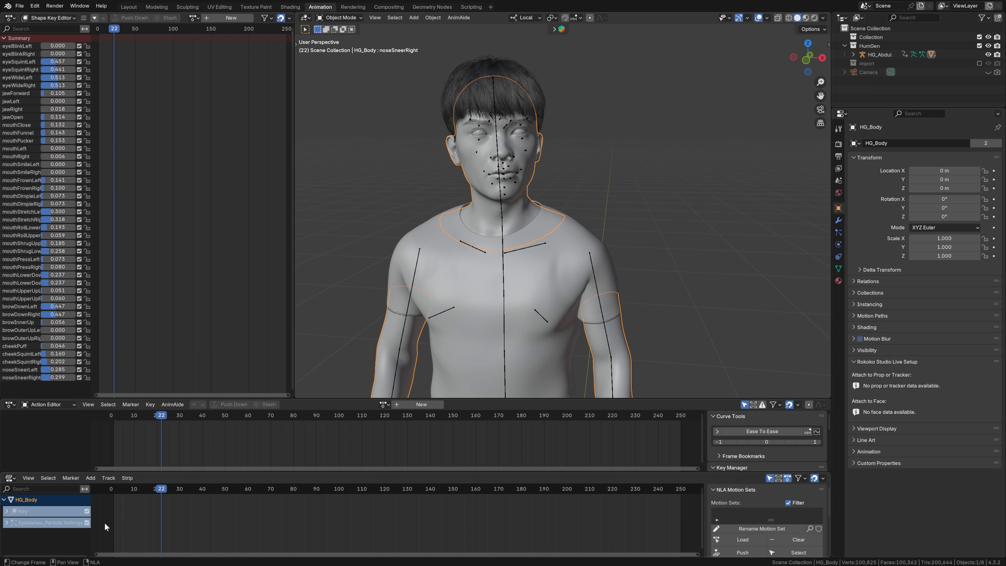
click(6, 511)
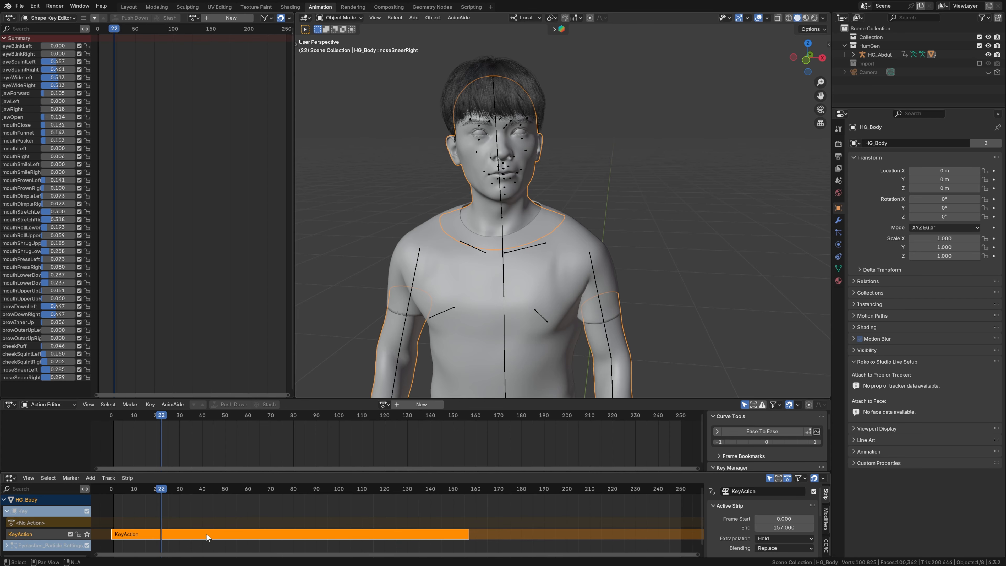
click(199, 511)
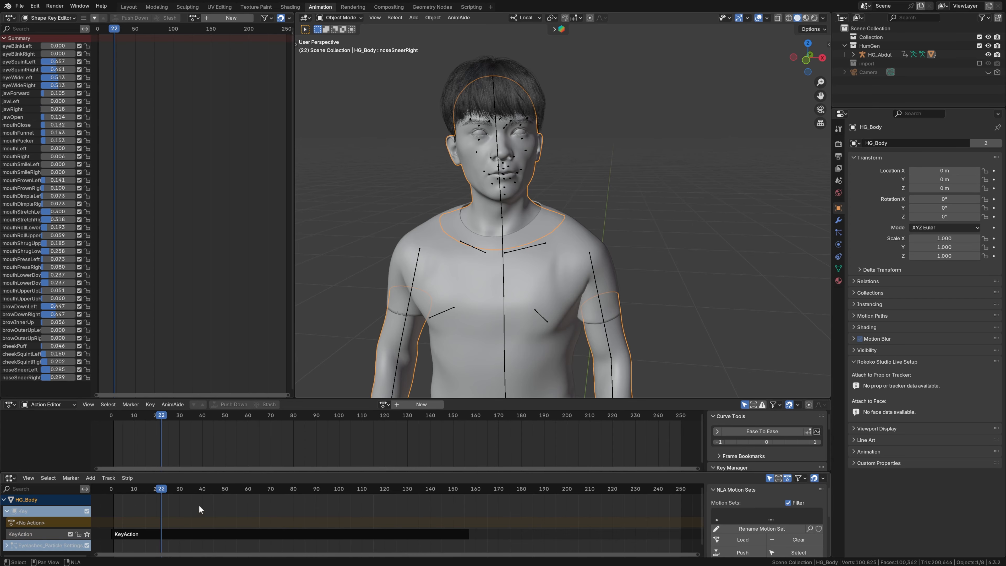
- Keyframe eyeBlinkLeft and eyeBlinkRight at 0 on frame 1 and push the resulting action down to its own NLA track
key(shift+Left)
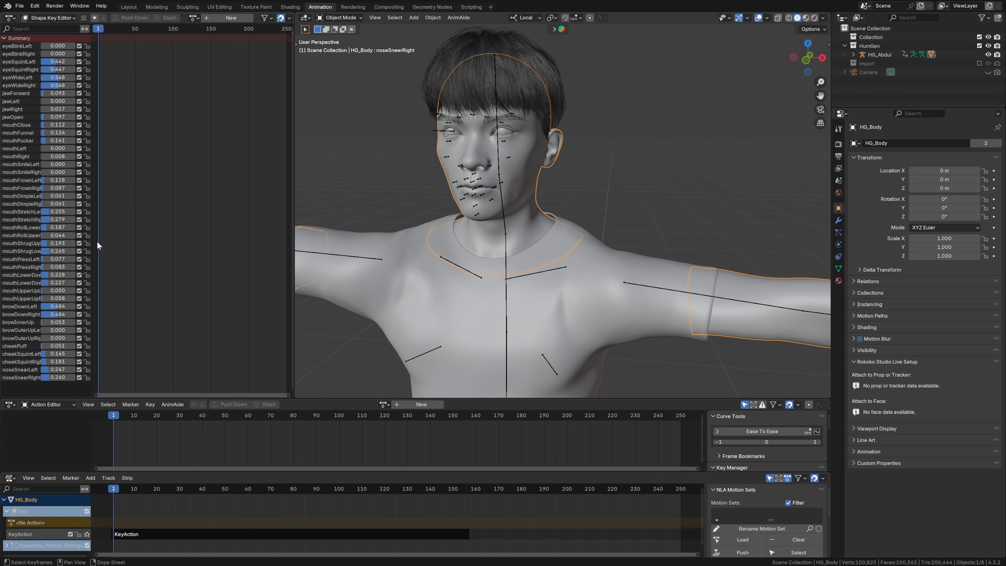
click(58, 53)
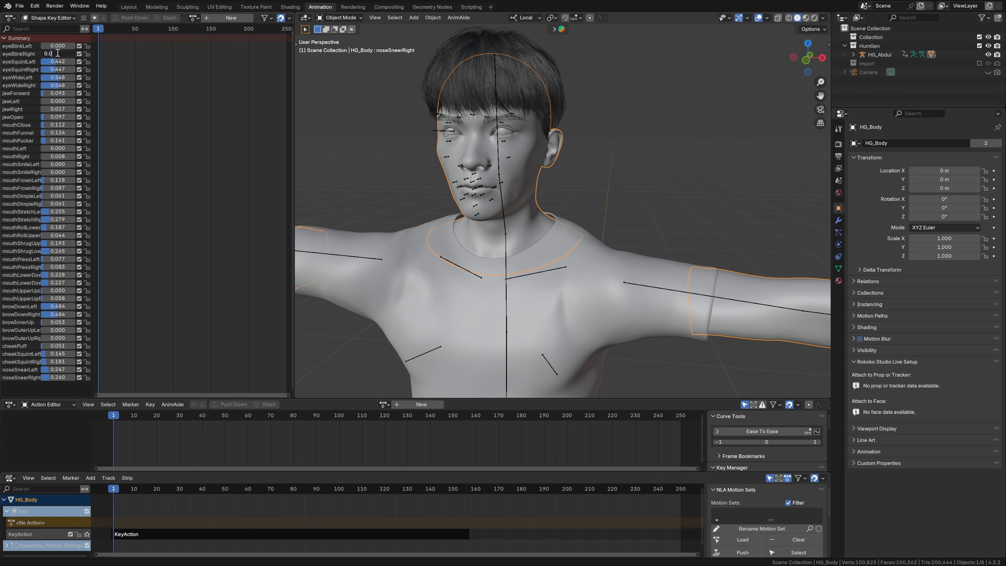
text(0.0)
key(Return)
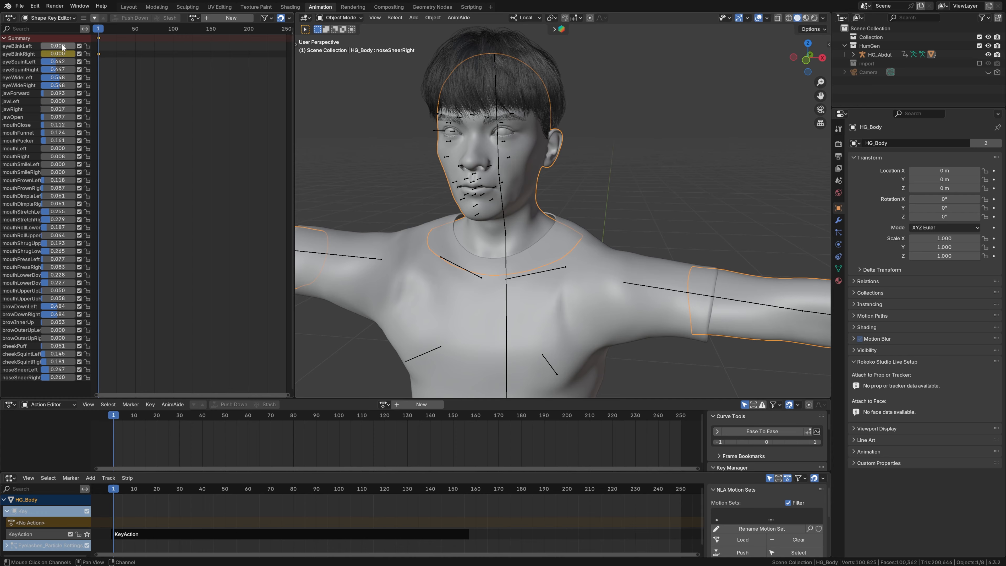
key(i)
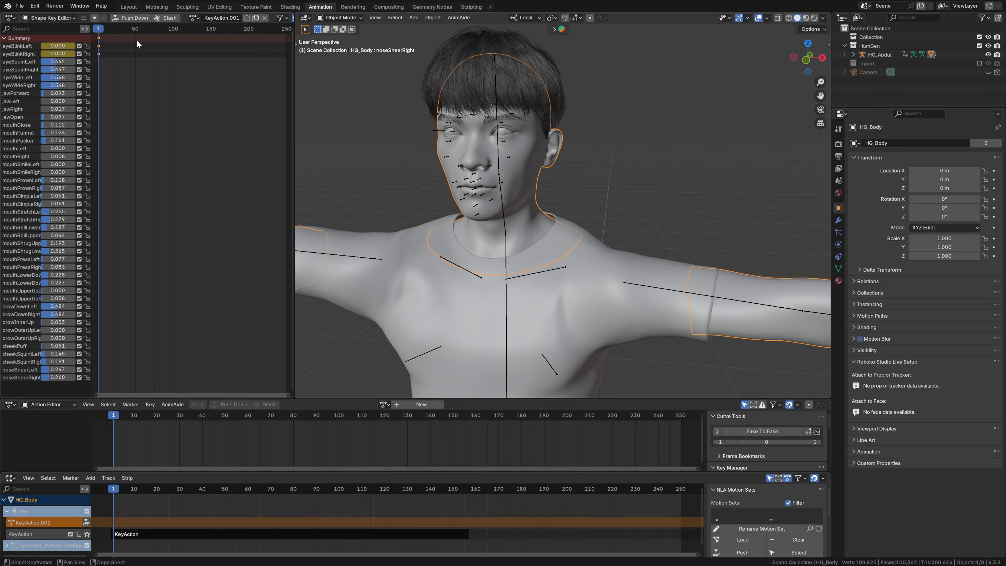
click(136, 18)
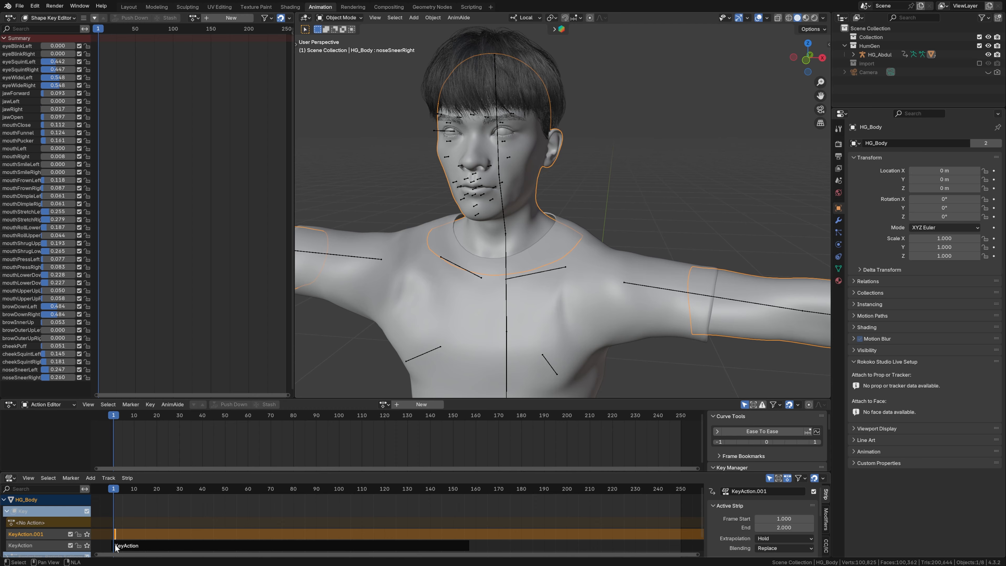
- Add an empty NLA track above the KeyAction.001 track
click(157, 544)
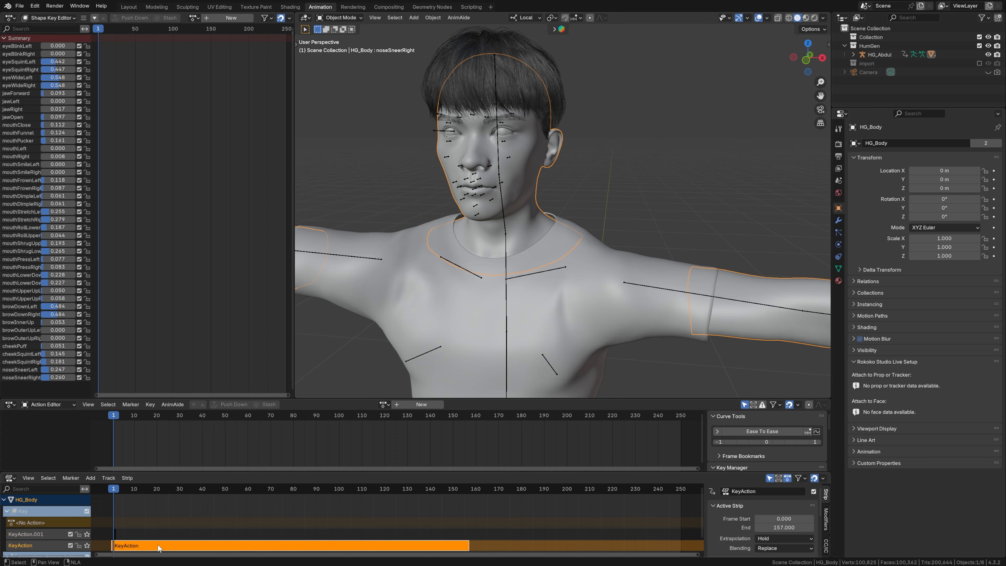
click(216, 530)
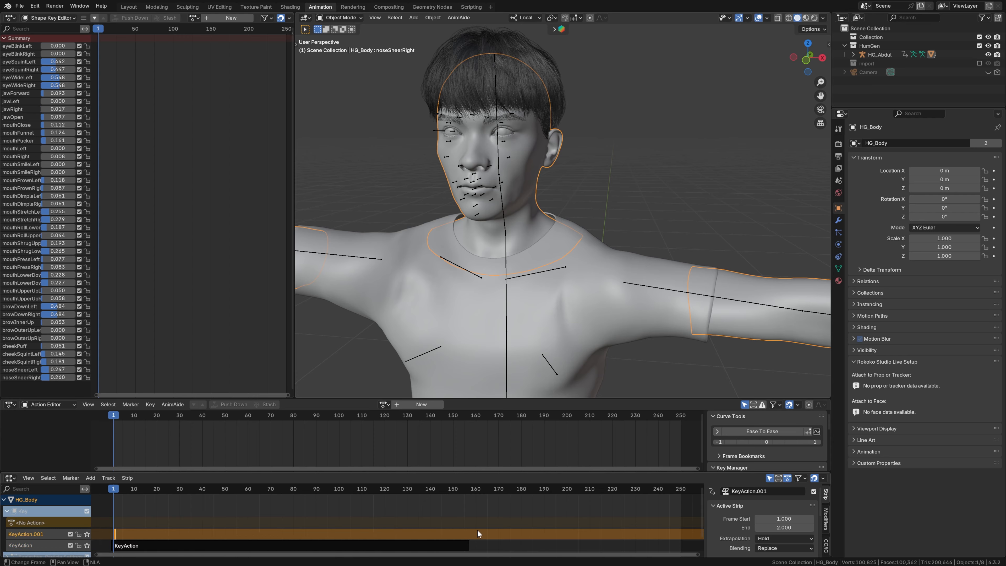
click(24, 534)
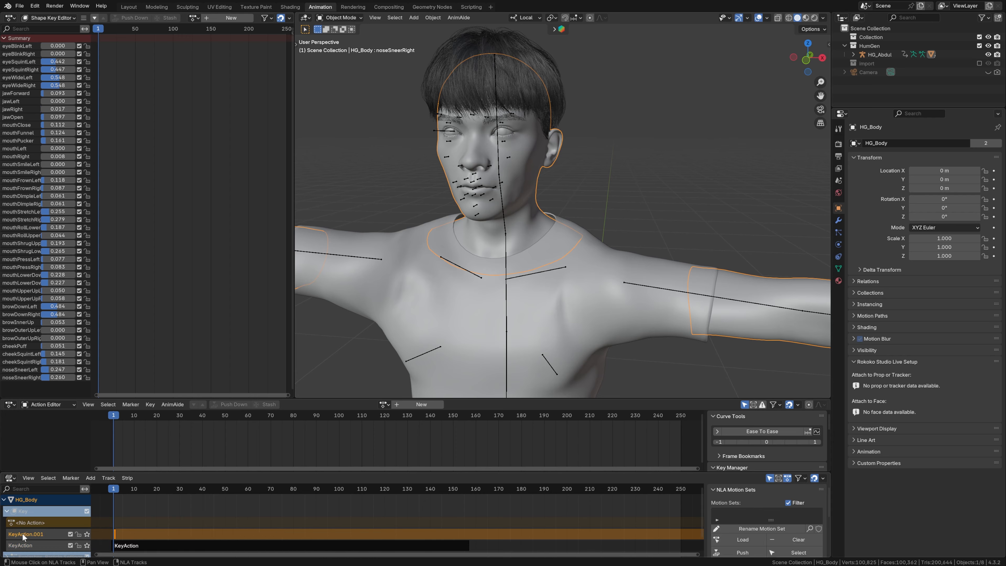
right_click(23, 533)
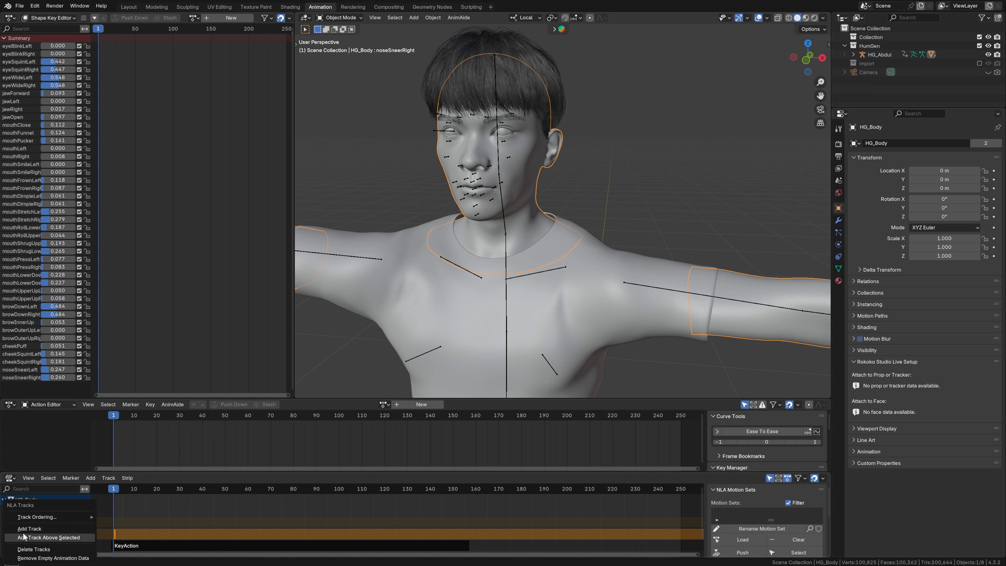
click(31, 529)
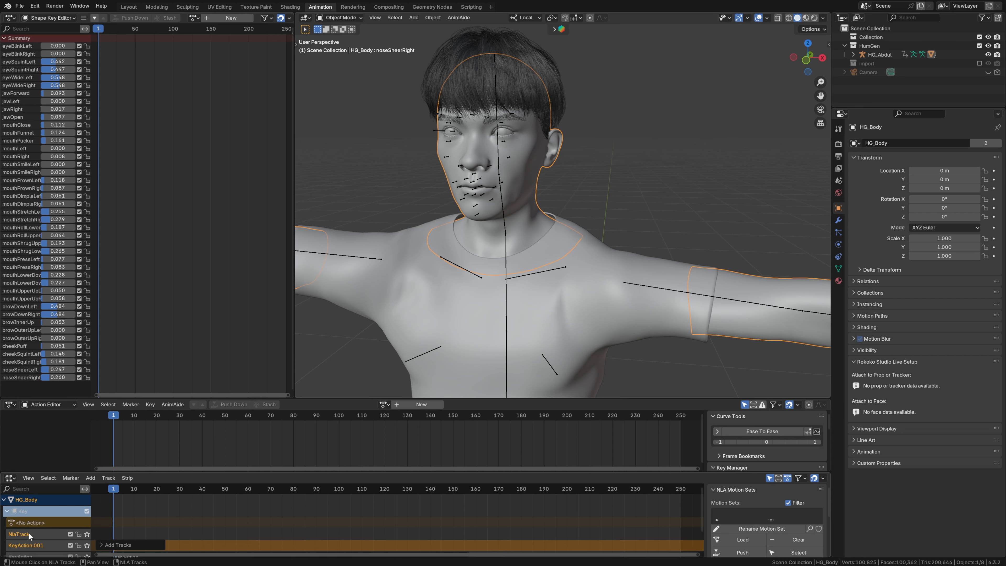
- Enlarge the NLA area and keyframe eyeBlinkLeft and eyeBlinkRight at 0 on frame 21
click(115, 495)
drag(115, 490, 198, 447)
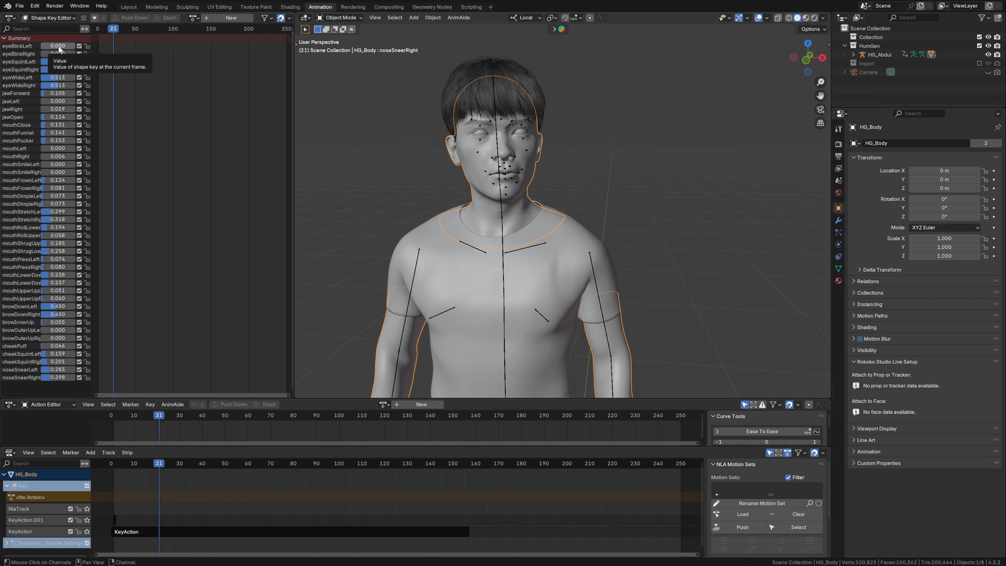
key(i)
key(i)
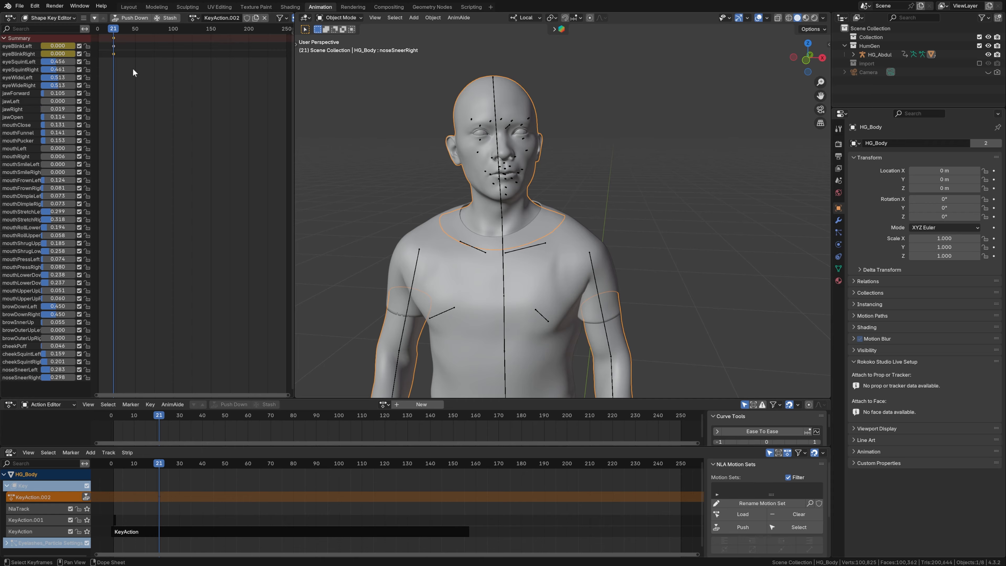
- Keyframe eyeBlinkLeft and eyeBlinkRight at 1.0 on frames 23 and 24 to hold the eyes closed
key(Right)
key(Right)
drag(53, 46, 79, 54)
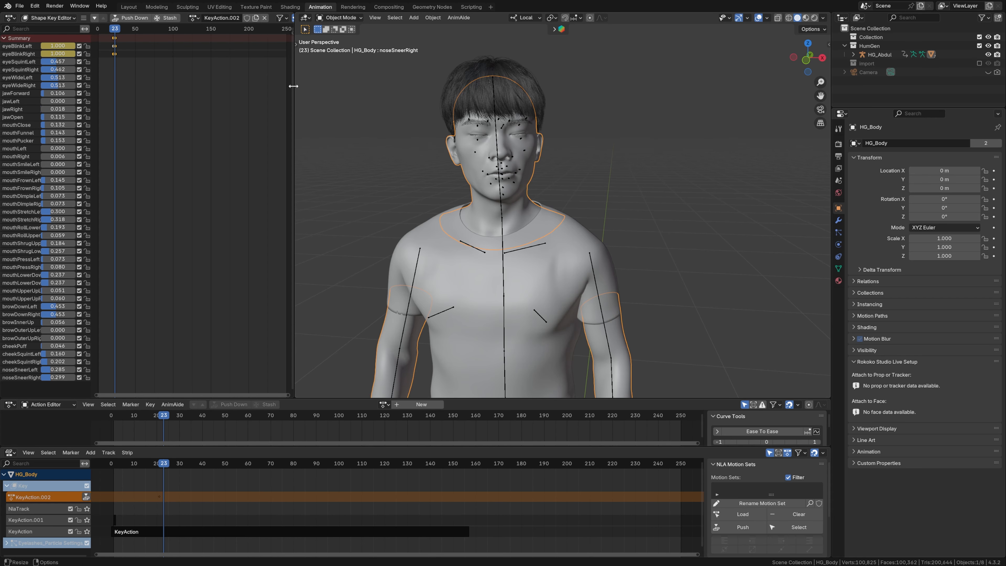
drag(294, 91, 269, 90)
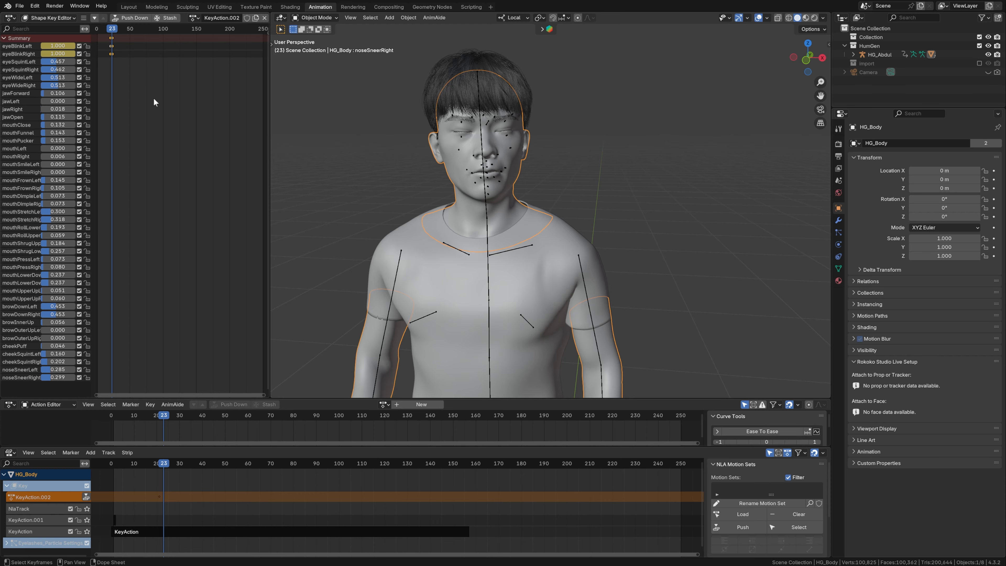
key(Right)
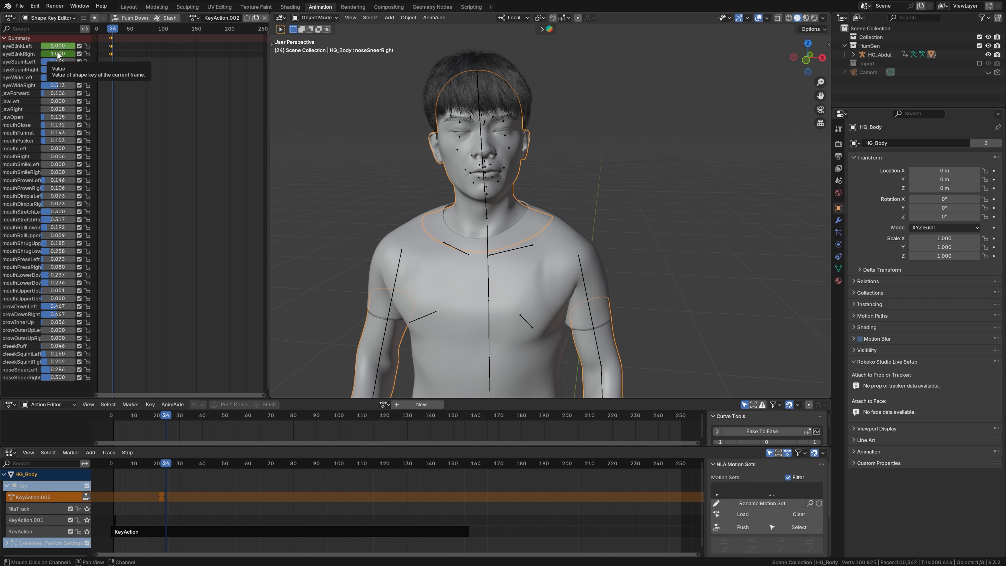
key(i)
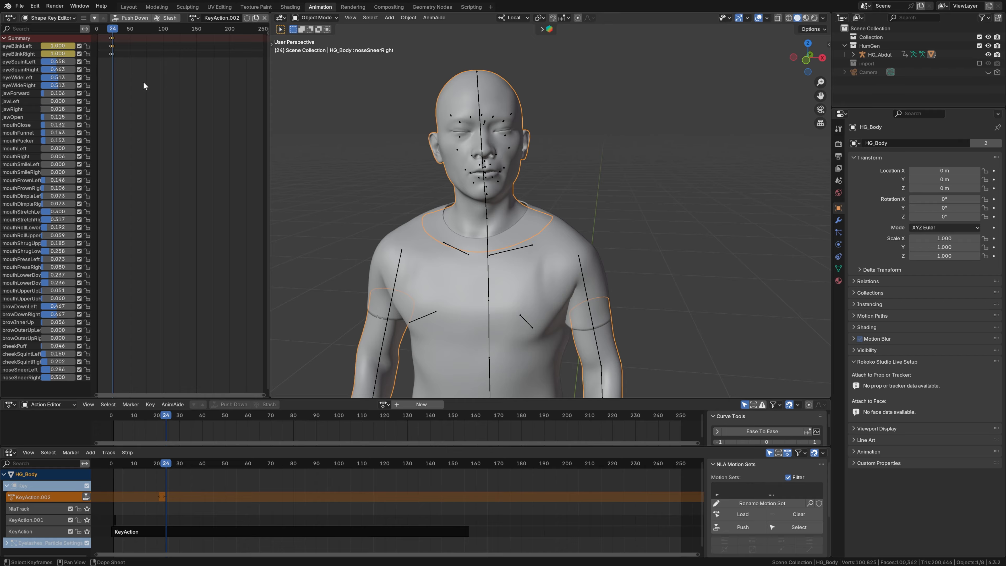
- Keyframe eyeBlinkLeft and eyeBlinkRight back at 0 on frame 27 to reopen the eyes
key(Right)
key(Right)
key(Right)
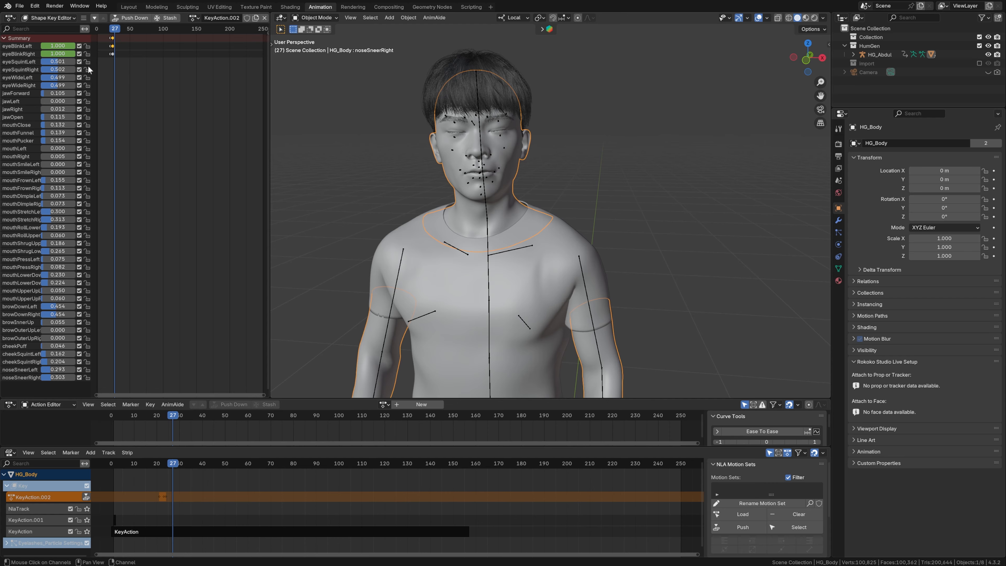
drag(65, 51, 27, 46)
- Scrub through the blink to frame 29 and select and copy all its keyframes from frames 21 to 27
scroll(141, 115, up, 3)
middle_drag(141, 115, 187, 148)
scroll(171, 106, up, 7)
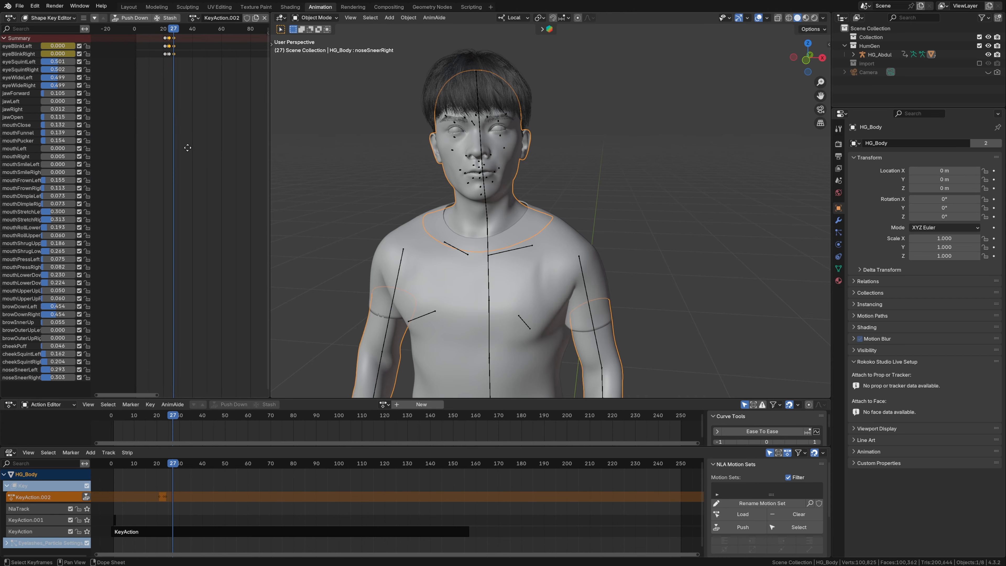
scroll(172, 131, up, 8)
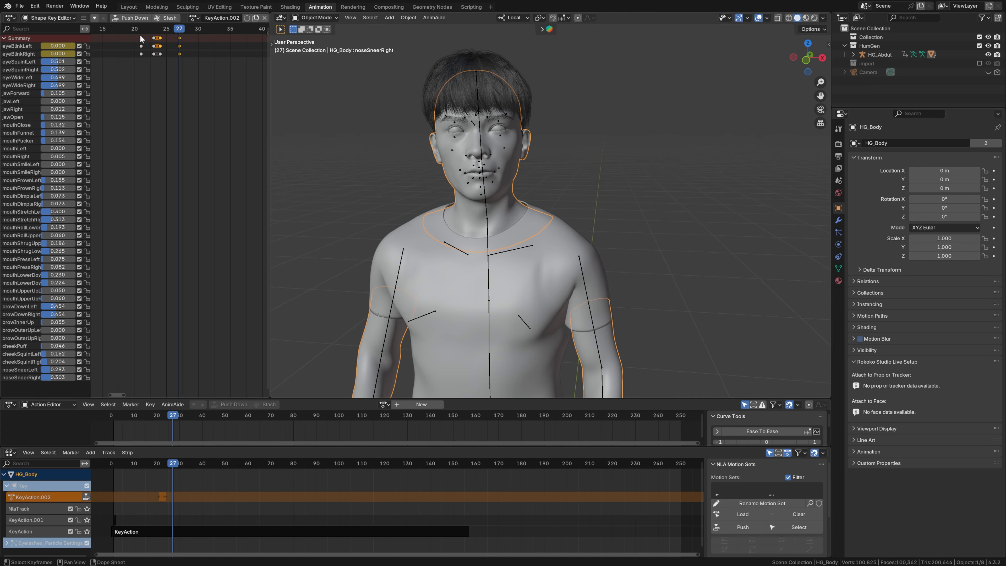
mouse_move(114, 30)
mouse_down()
mouse_move(220, 46)
mouse_move(194, 52)
mouse_move(123, 32)
mouse_up()
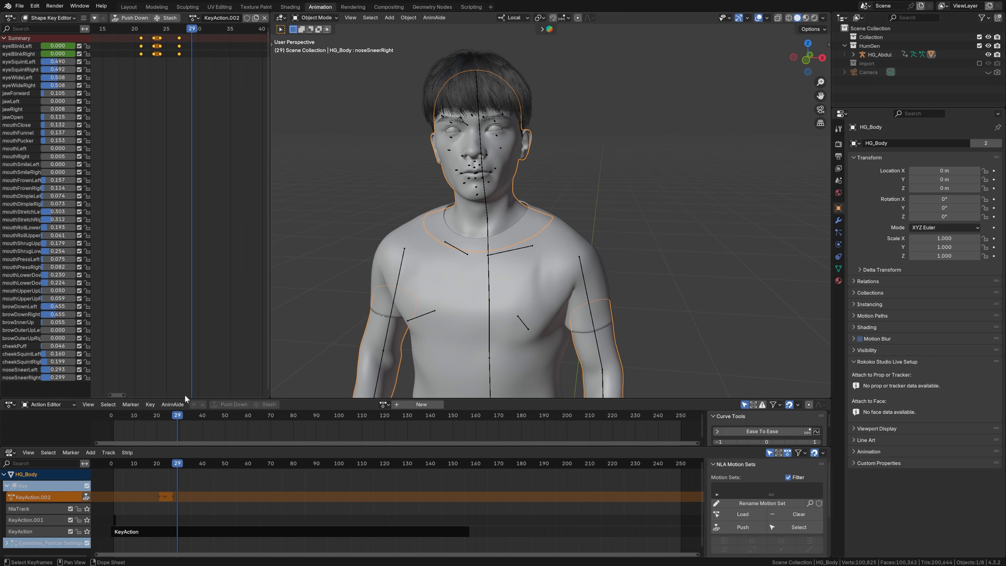
- Switch the lower Action Editor to Shape Key Editor mode and enlarge it over the viewport's lower area
click(47, 404)
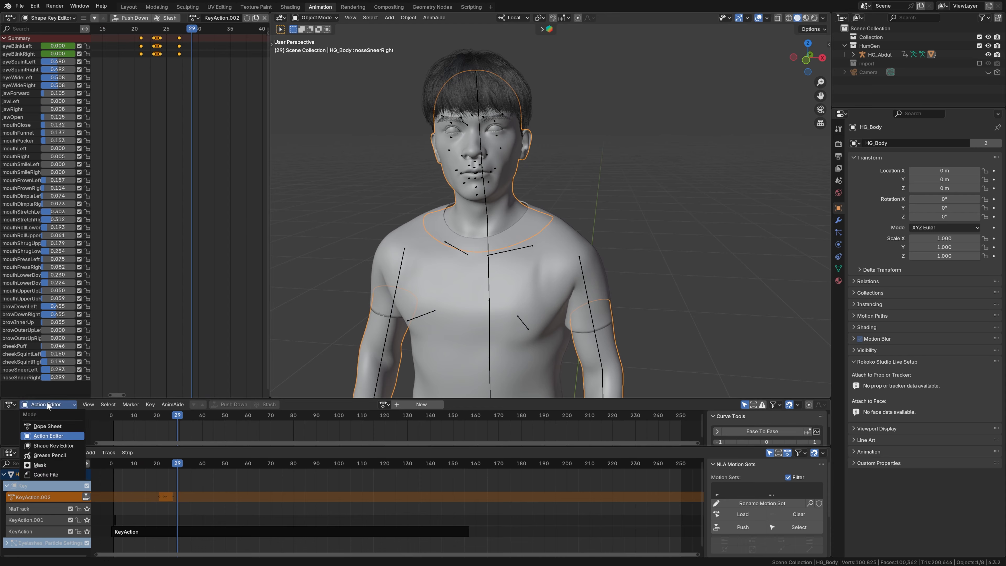
click(53, 447)
drag(304, 398, 303, 274)
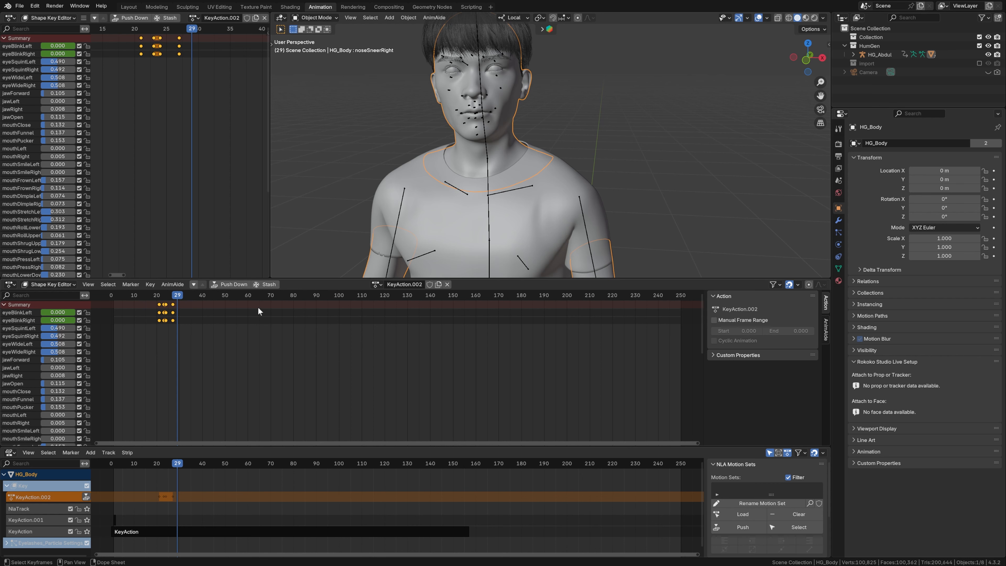
- Paste the copied blink keyframes at frame 74 and scrub back to frame 46
click(279, 295)
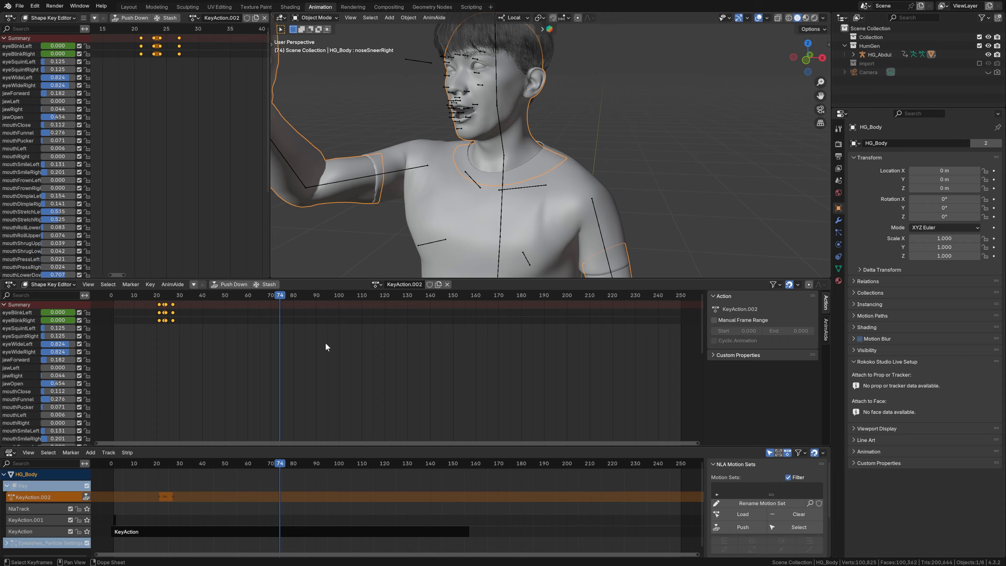
key(ctrl+v)
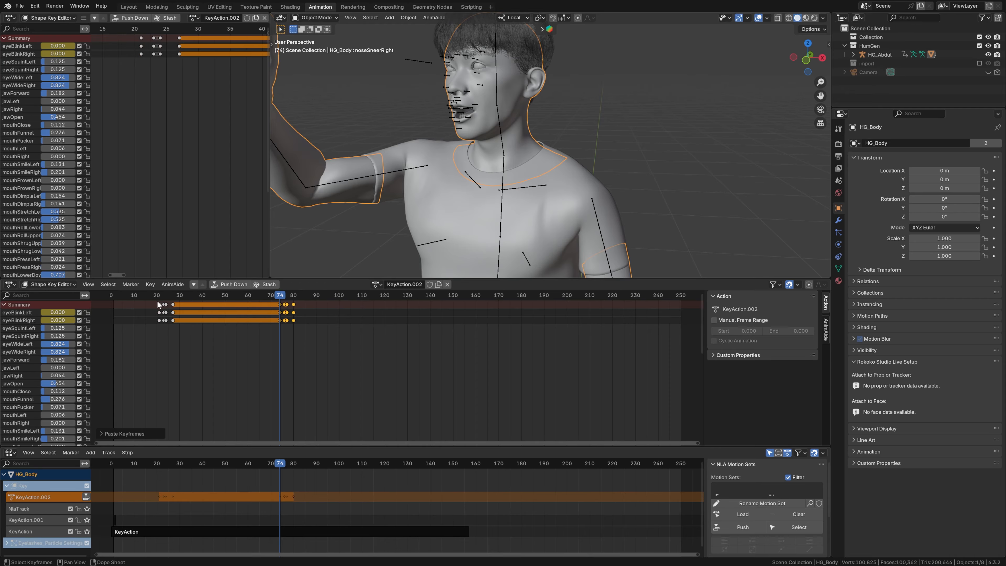
drag(132, 295, 215, 308)
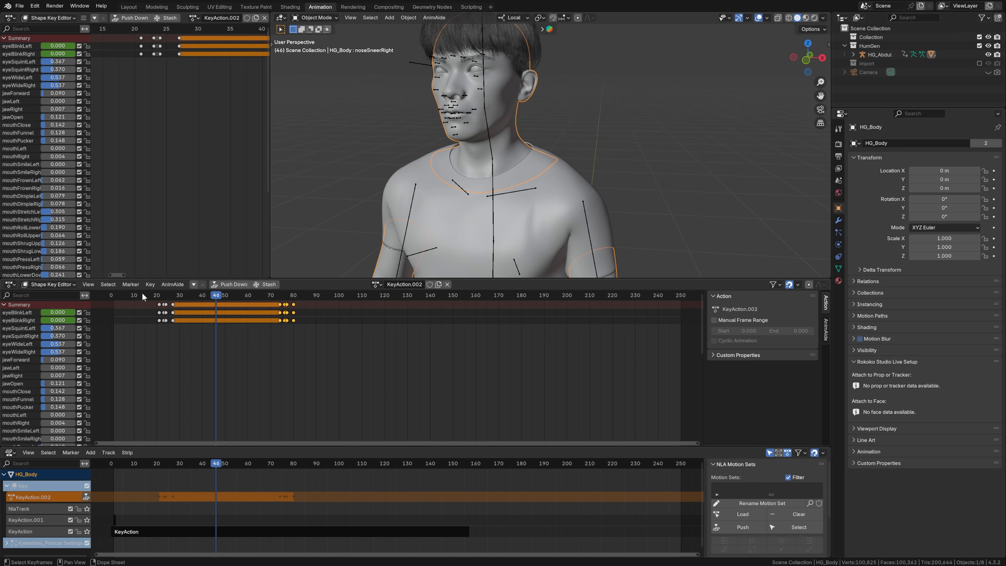
- Frame the character's head and examine the facial motion in the viewport
scroll(555, 119, up, 3)
shift+middle_drag(556, 115, 636, 160)
scroll(643, 149, down, 5)
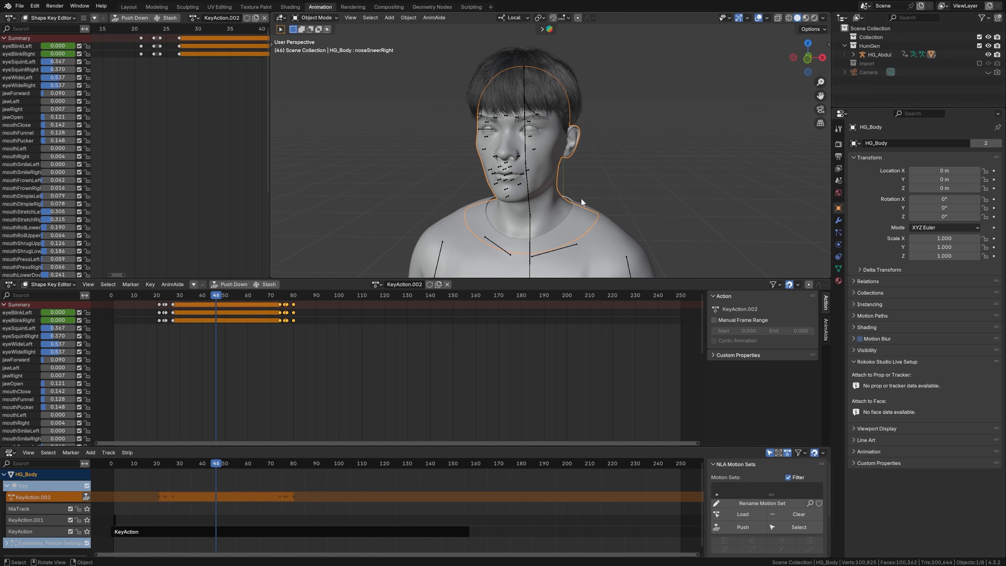
drag(163, 306, 319, 328)
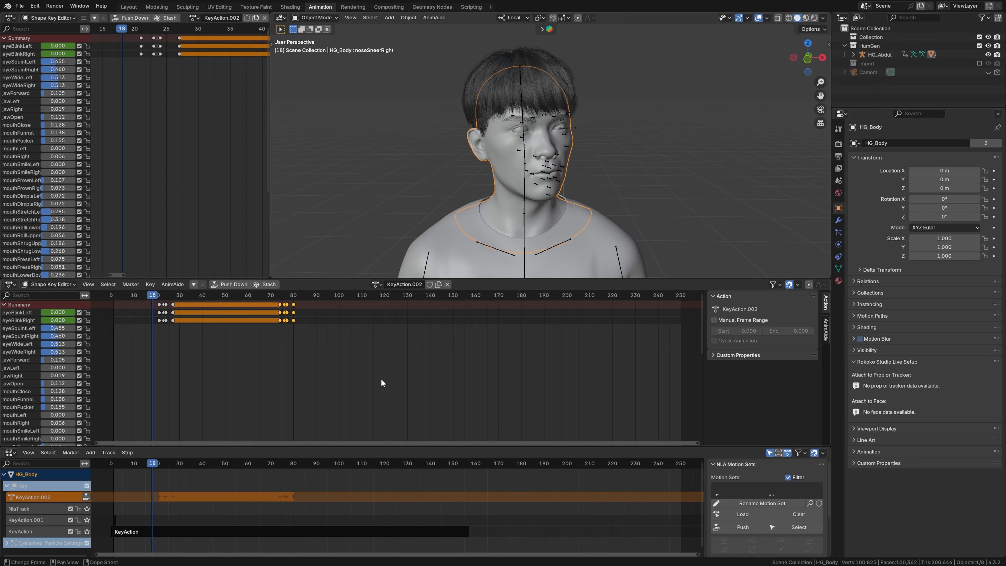
- Play the animation from before the first blink, stop at frame 122 and paste the blink keyframes there
drag(151, 296, 142, 352)
key(space)
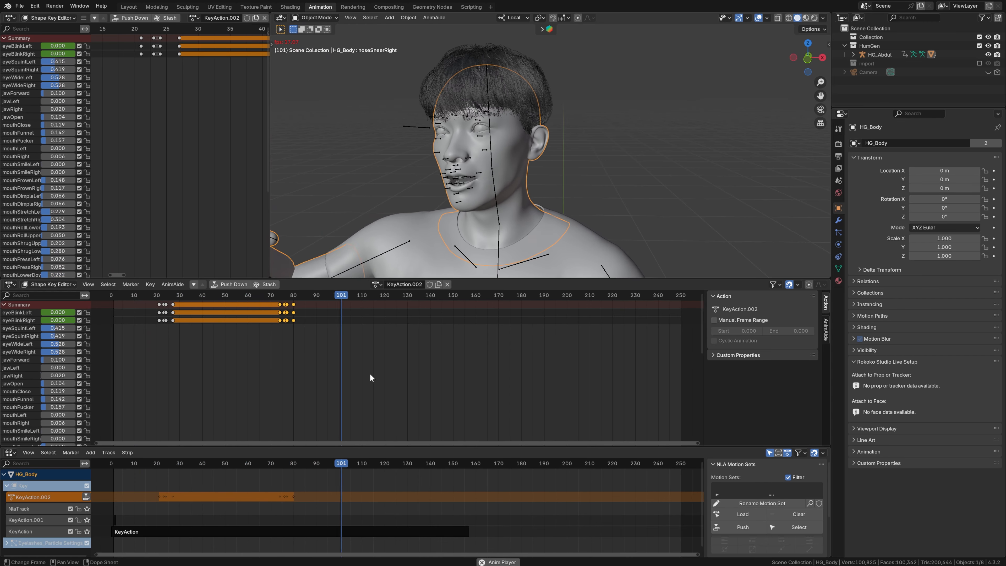
key(space)
key(ctrl+v)
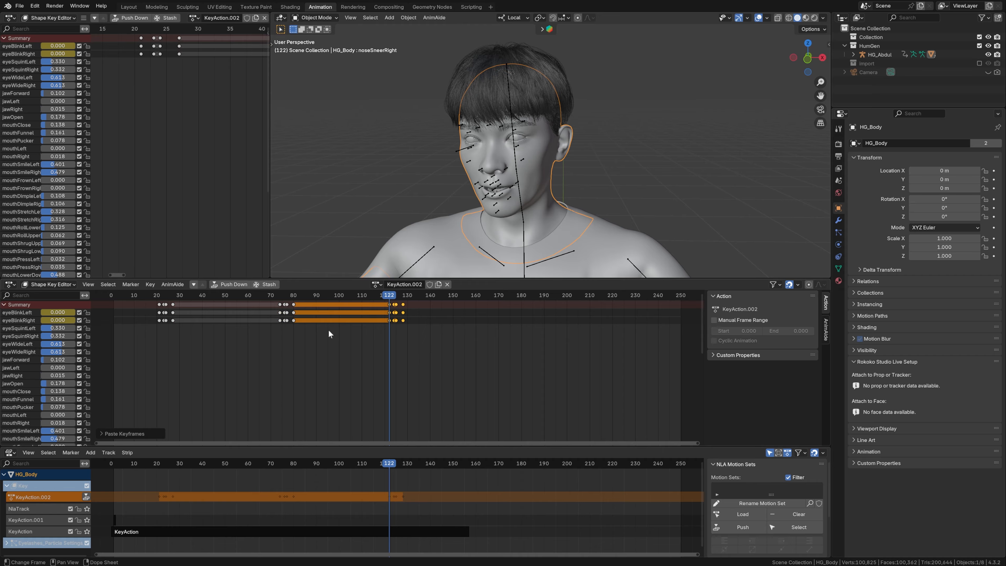
- Play the animation from before the first blink through frame 240 to check all the blinks
click(145, 297)
key(space)
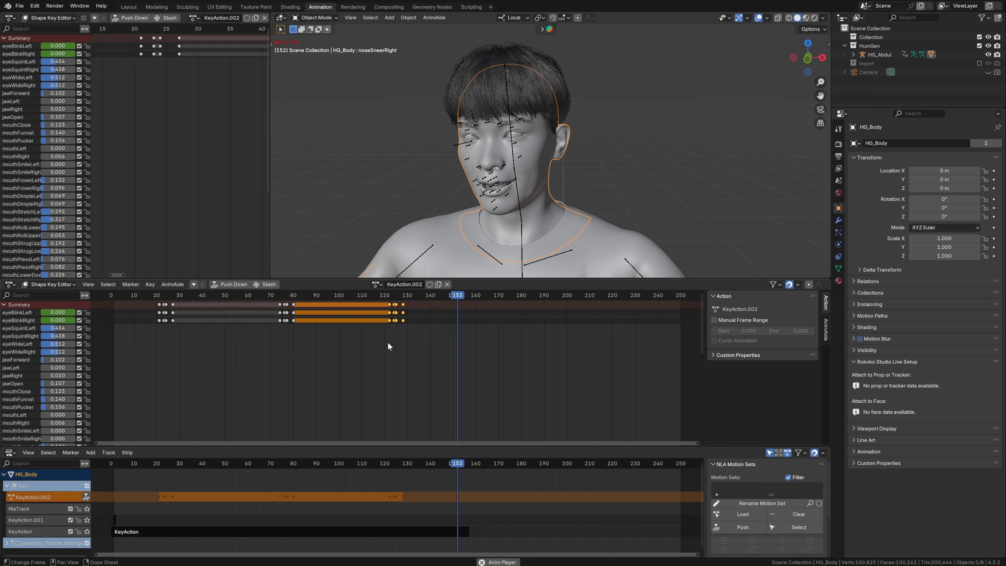
key(space)
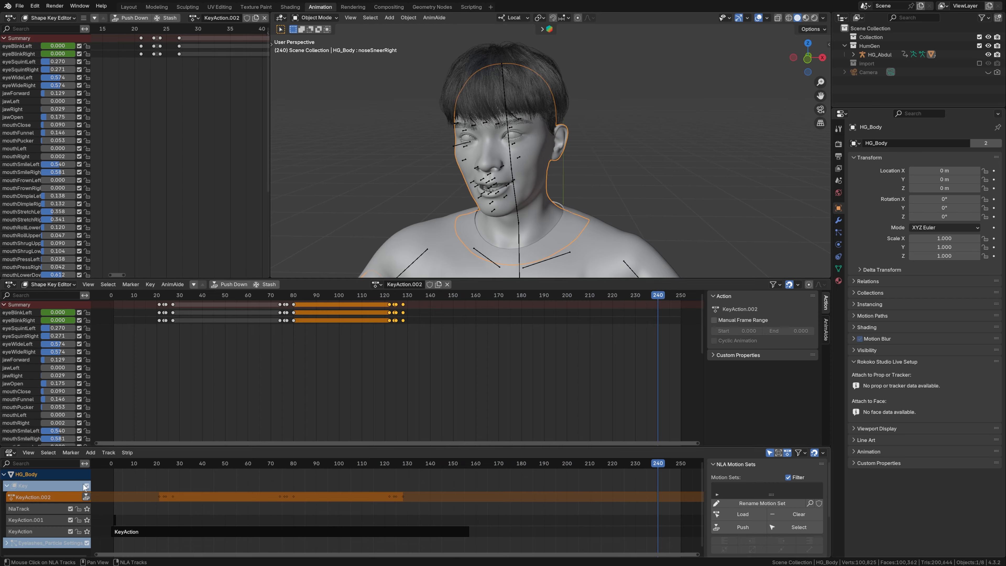
- Move the second blink's keyframes earlier, to about frame 35, just after the first blink
click(148, 531)
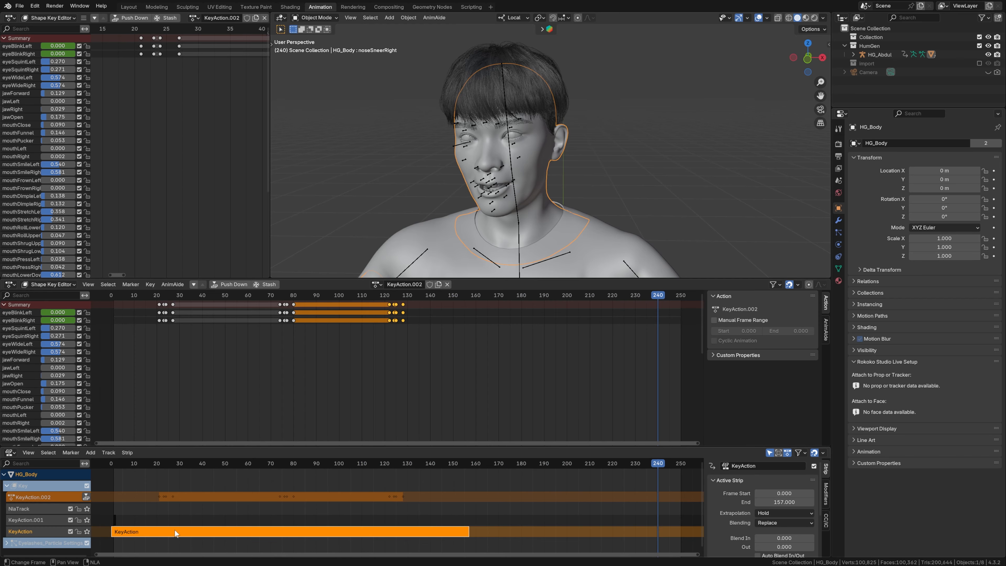
click(114, 520)
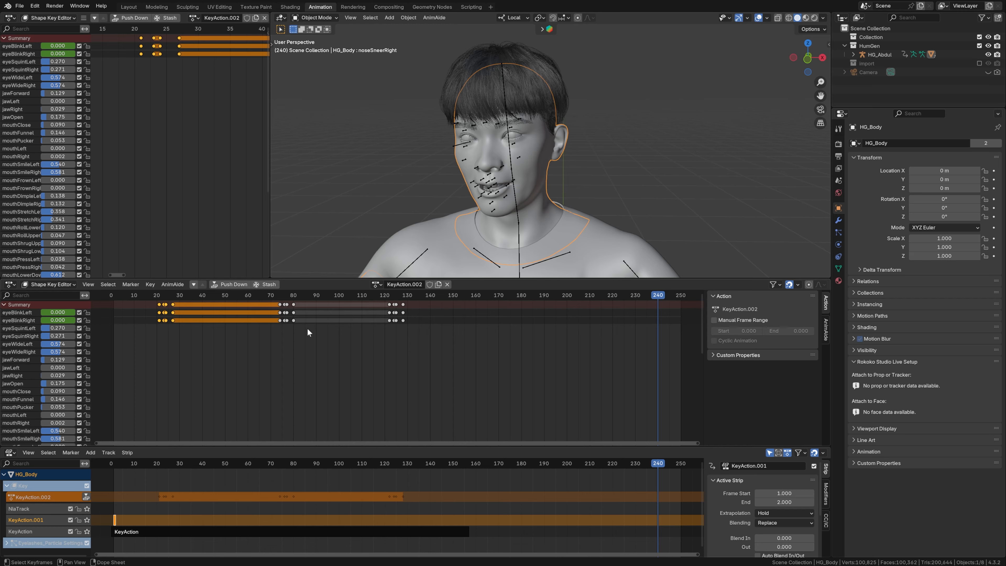
drag(334, 338, 260, 299)
key(g)
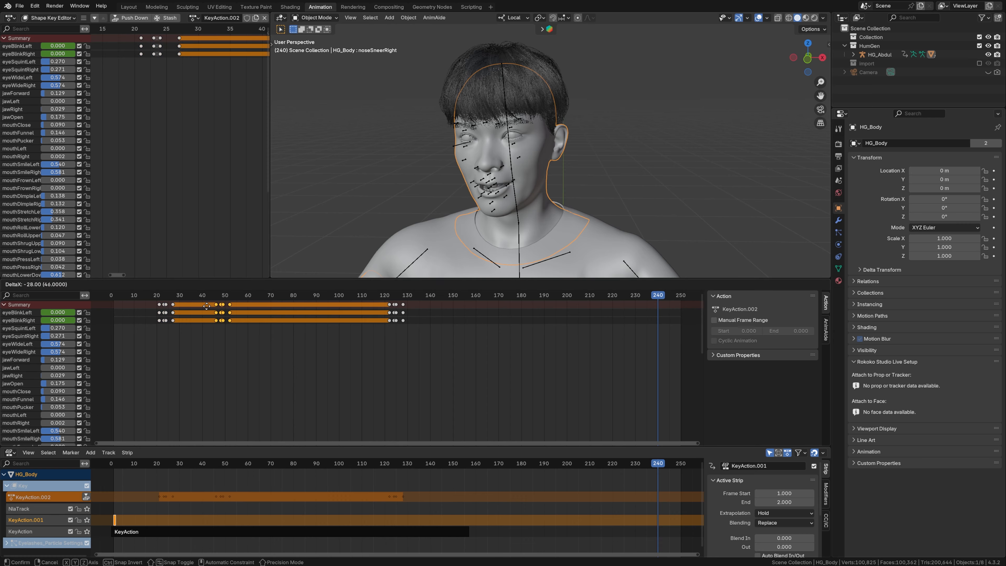
click(187, 306)
- Move the third blink's keyframes earlier, to about frame 50, close behind the second blink
click(340, 305)
drag(427, 333, 372, 303)
key(g)
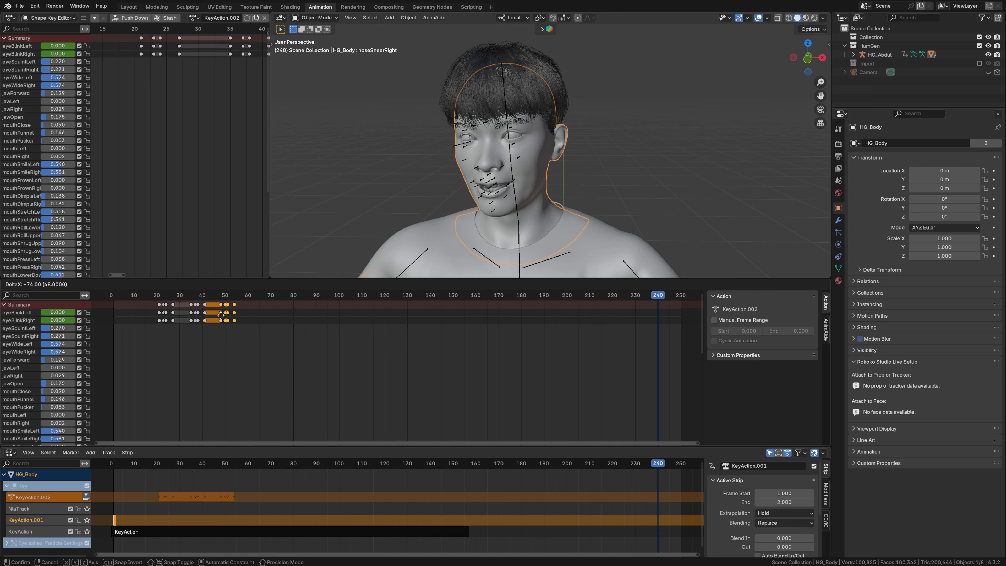
click(223, 313)
- Play the animation from frame 17 past the last blink to check the new blink timing, and return to the start frame
click(149, 296)
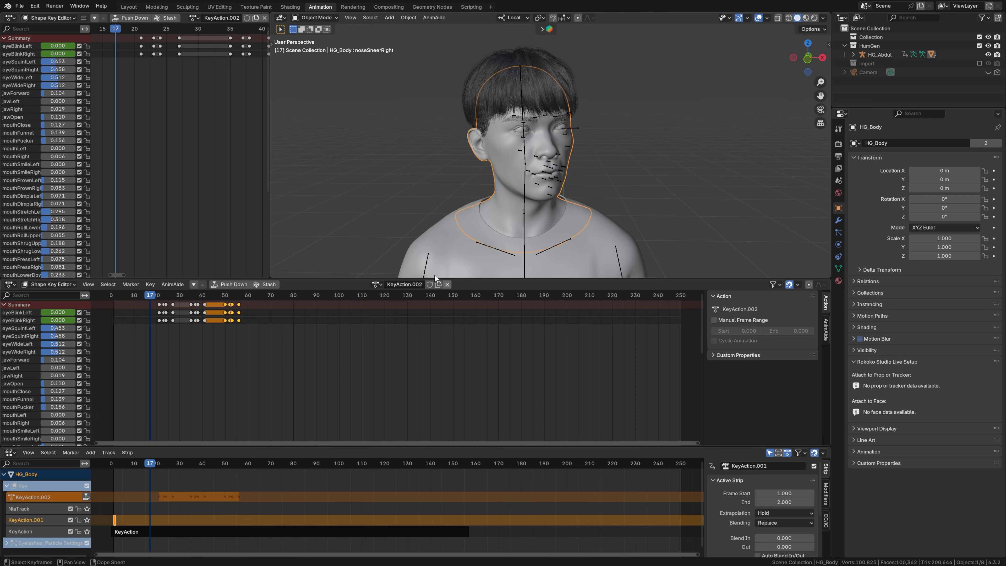
key(space)
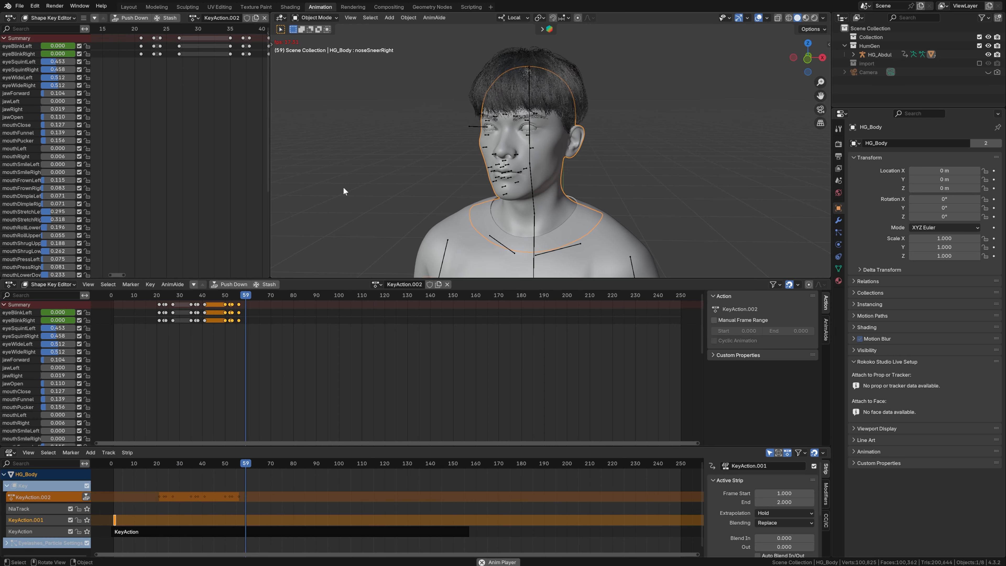
key(space)
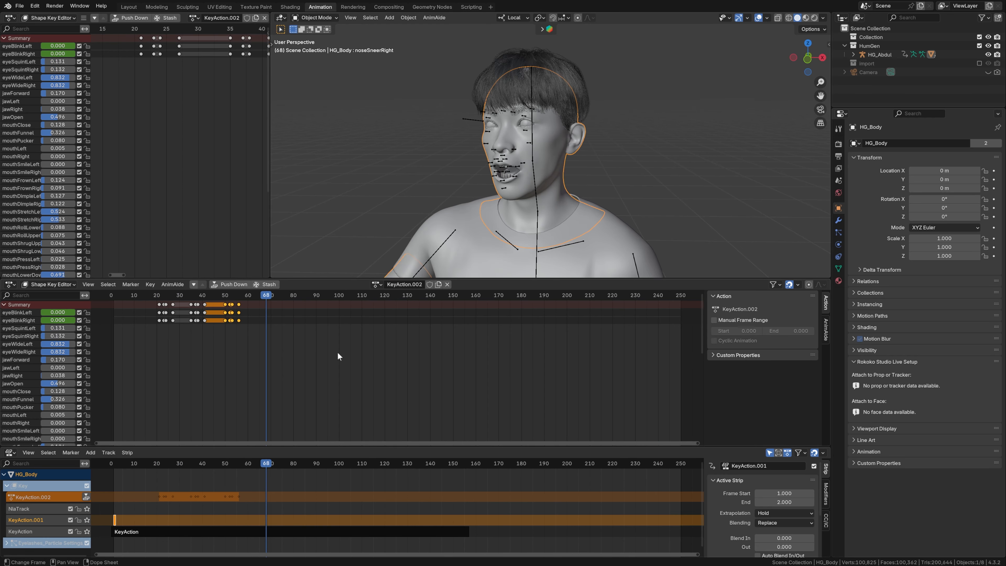
click(149, 294)
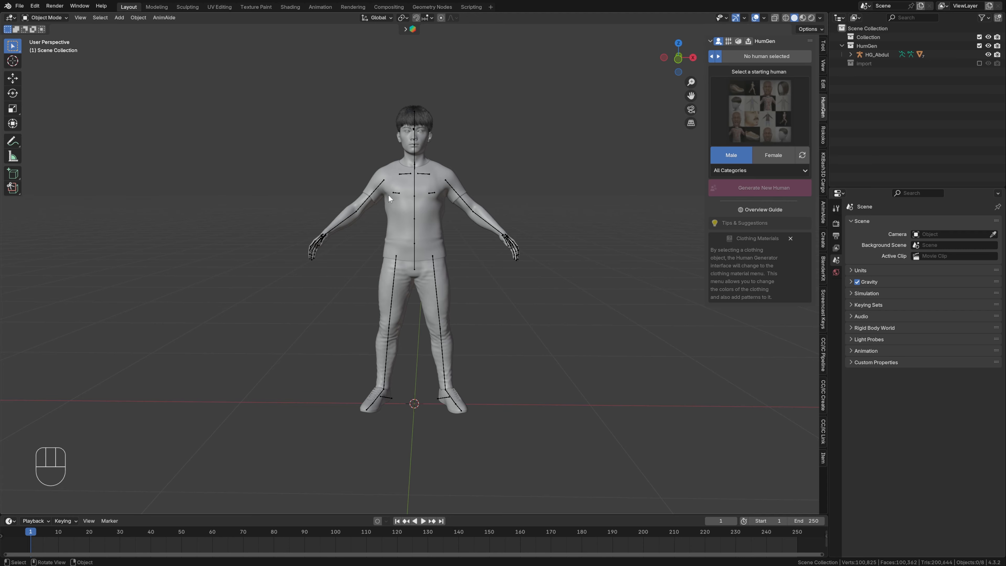
- Inspect the character's body, jeans and sneakers as separate objects and expand the character's hierarchy in the outliner
click(349, 221)
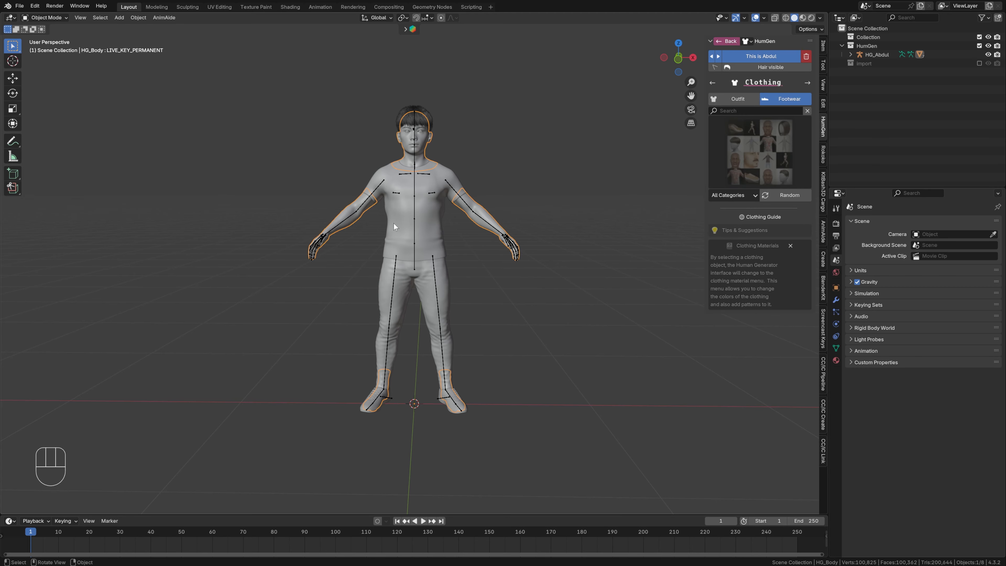
click(384, 291)
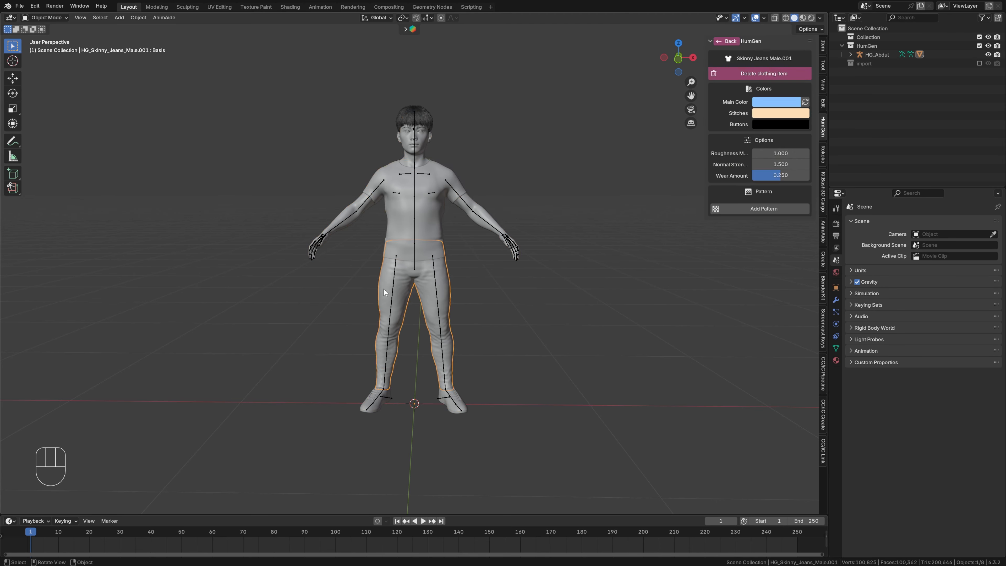
click(380, 404)
click(850, 55)
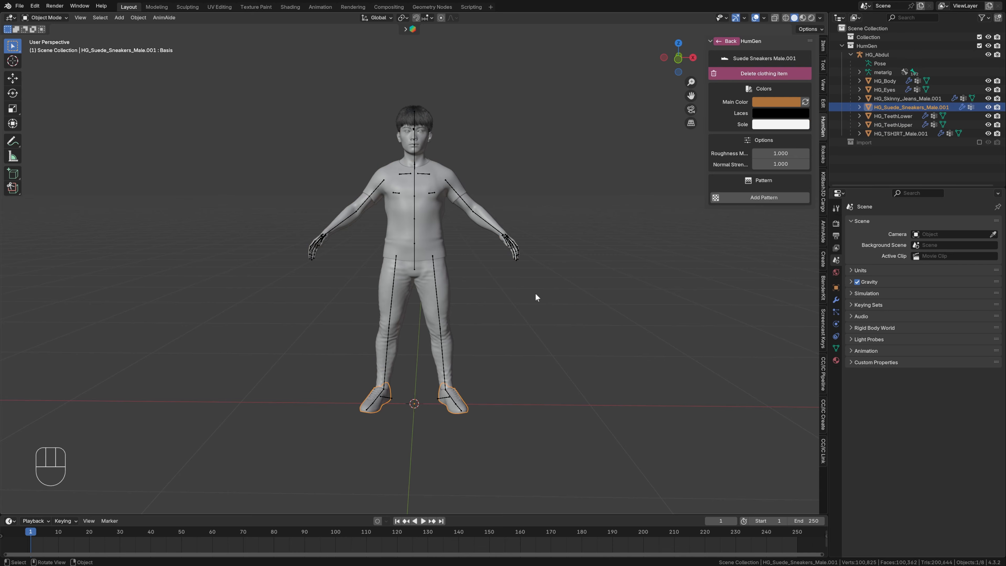
- Disable the four shoulder side-raise and front-raise corrective shape keys on HG_Body and apply all its shape keys
click(347, 225)
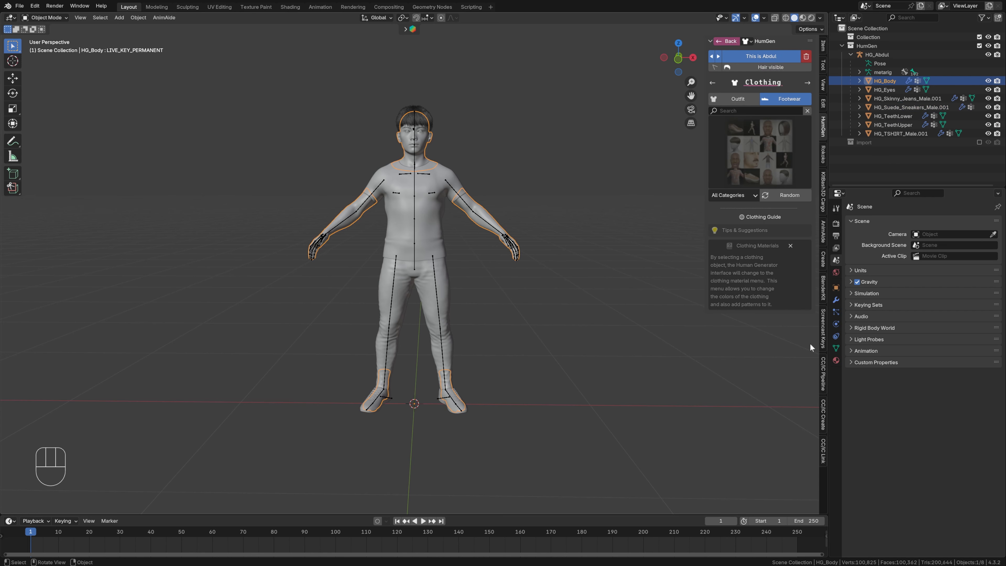
click(836, 347)
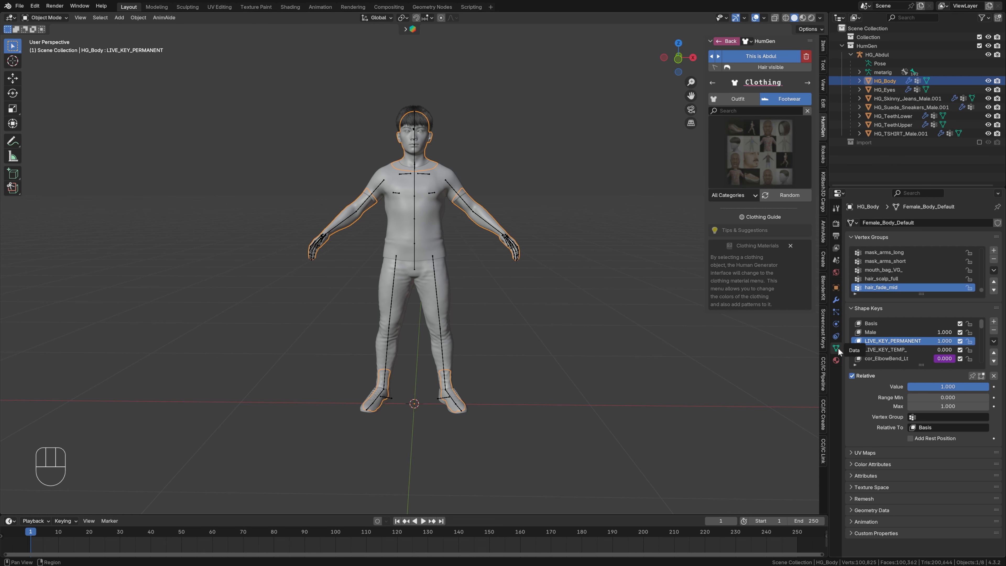
drag(921, 365, 917, 470)
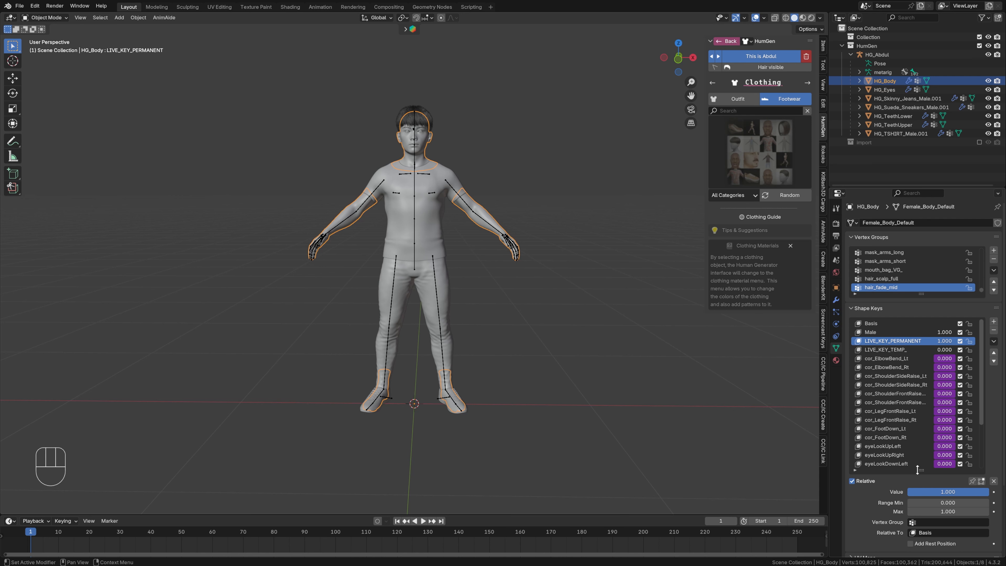
click(960, 377)
drag(960, 385, 959, 402)
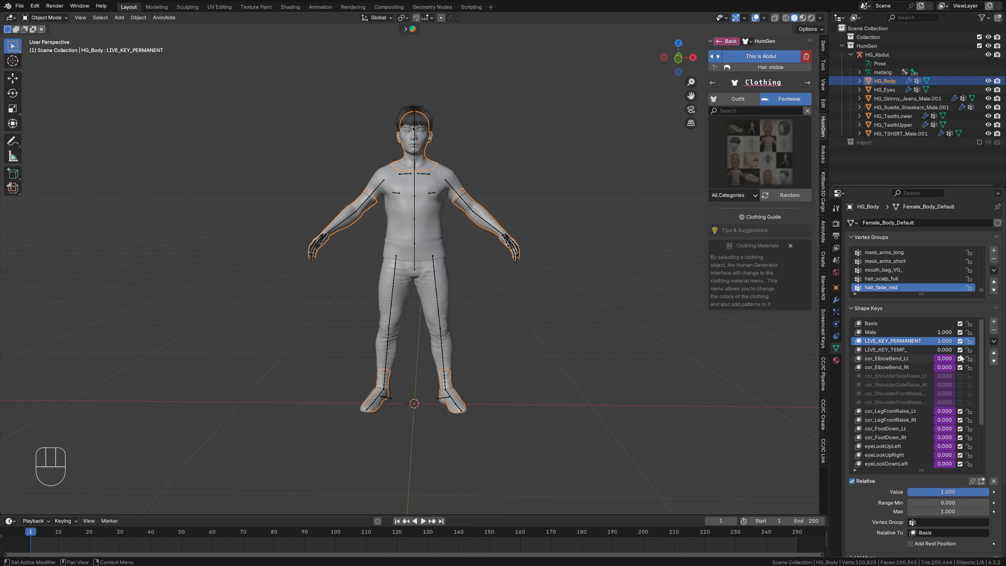
click(994, 341)
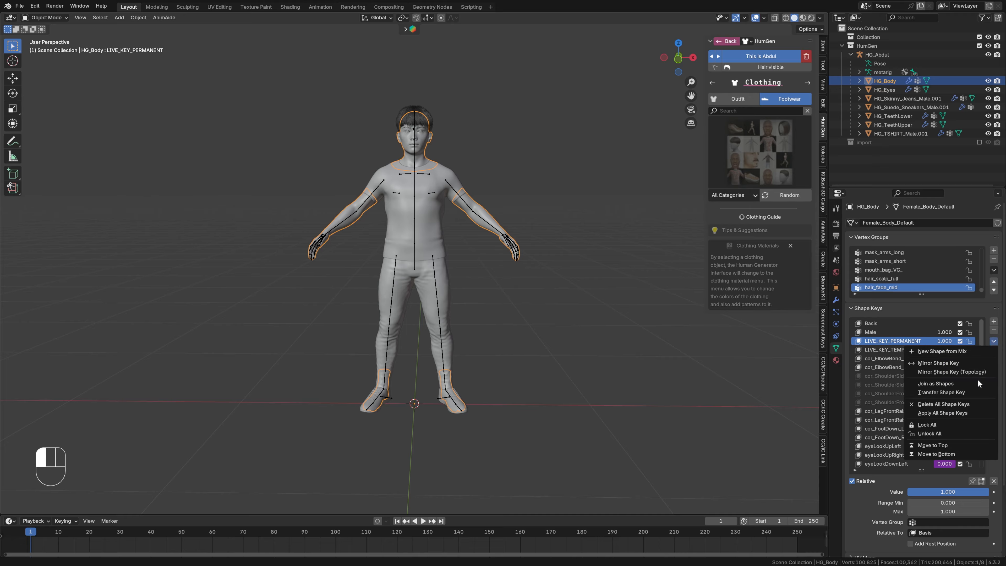
click(947, 413)
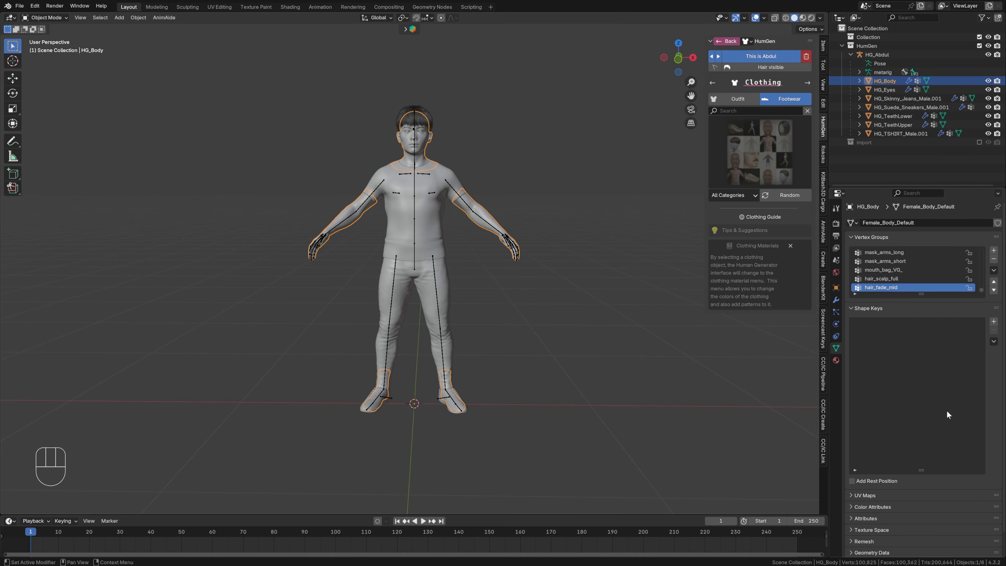
- Disable the four shoulder corrective shape keys on the T-shirt and apply all its shape keys
click(450, 251)
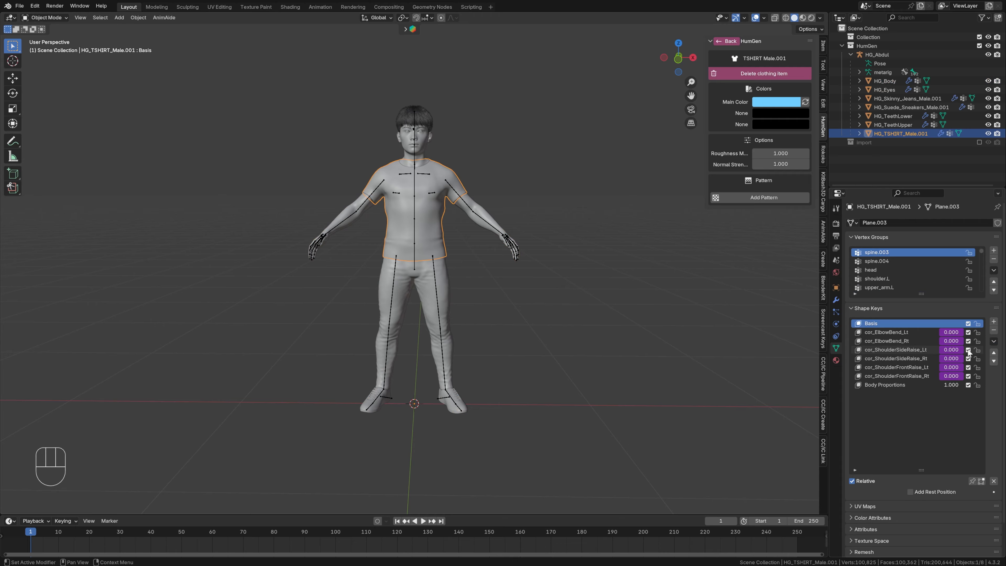
drag(968, 349, 966, 373)
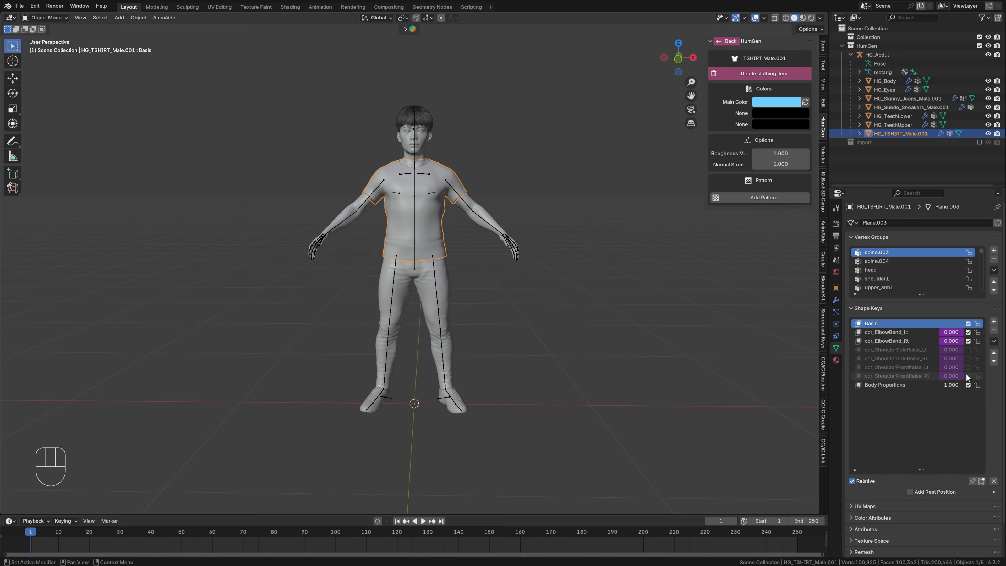
click(993, 342)
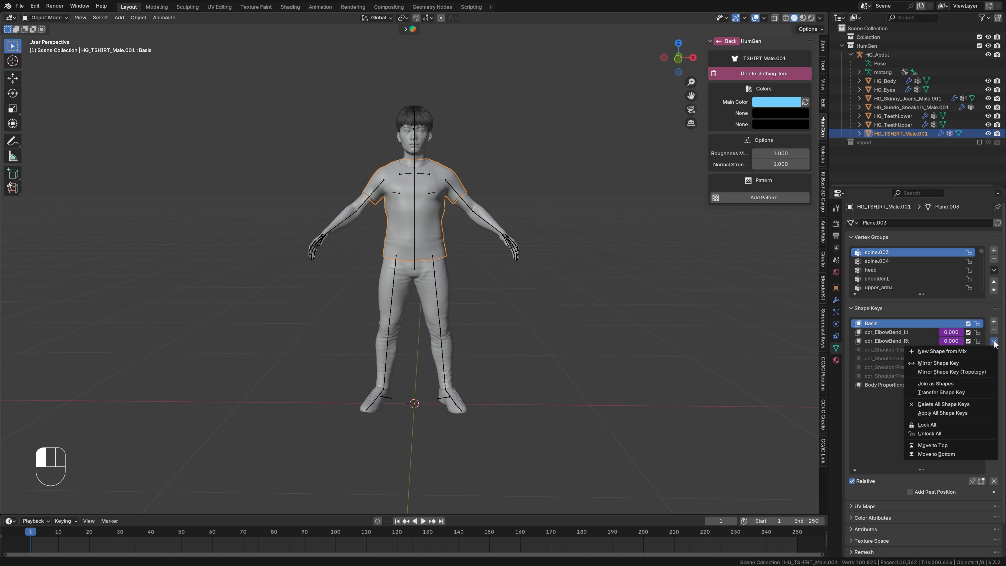
click(941, 413)
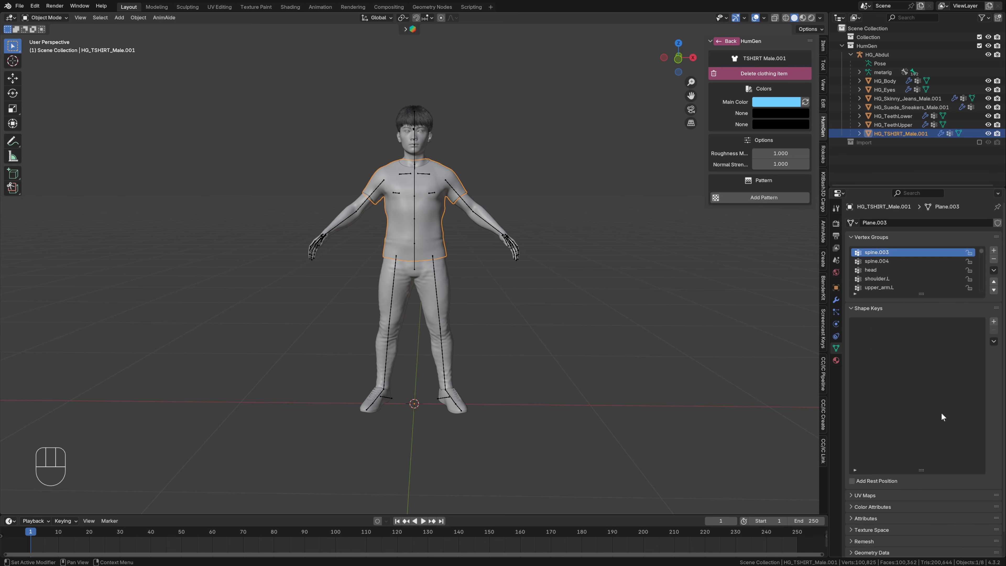
- Apply all shape keys on the skinny jeans and on the suede sneakers
click(448, 296)
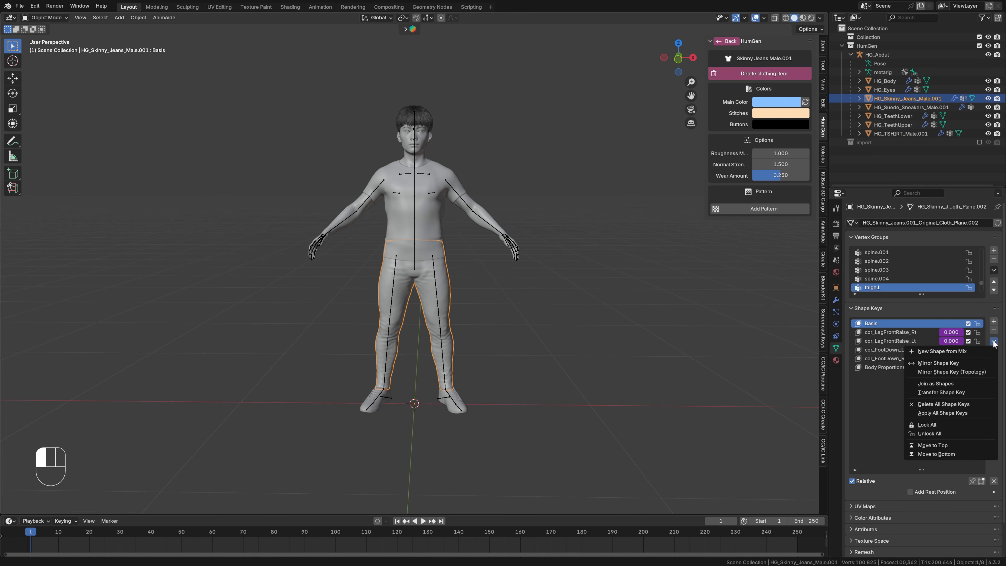
click(954, 413)
click(453, 408)
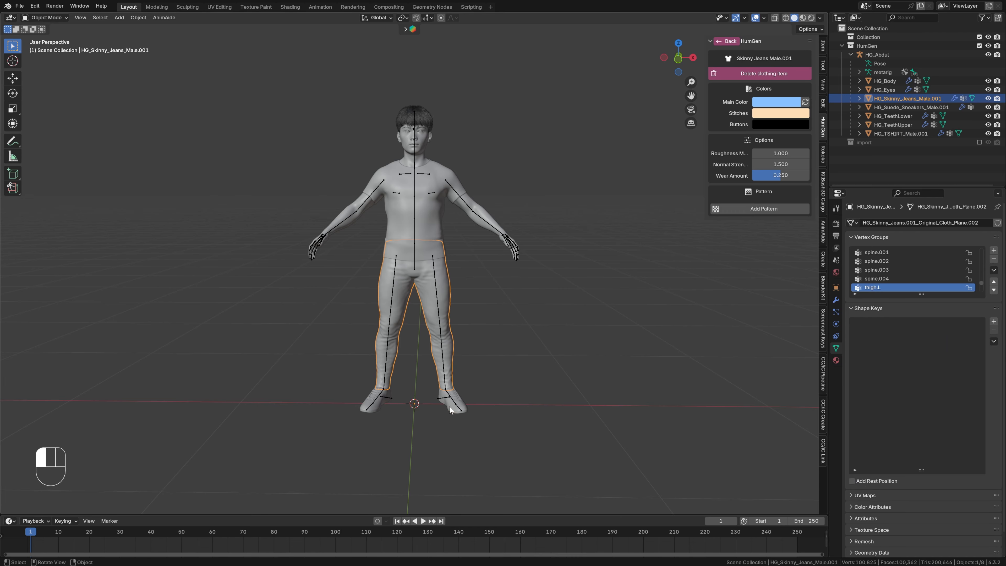
click(994, 341)
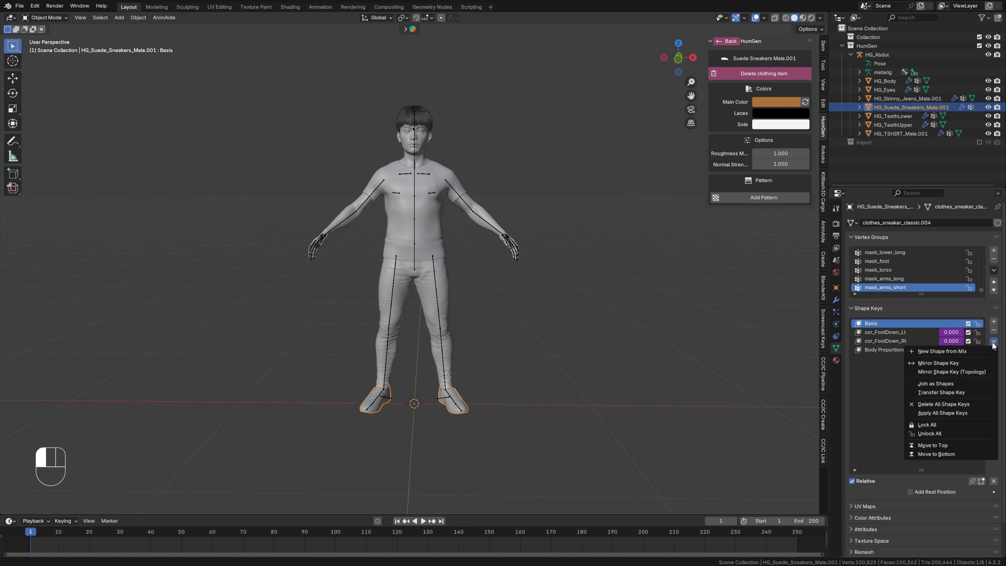
click(950, 412)
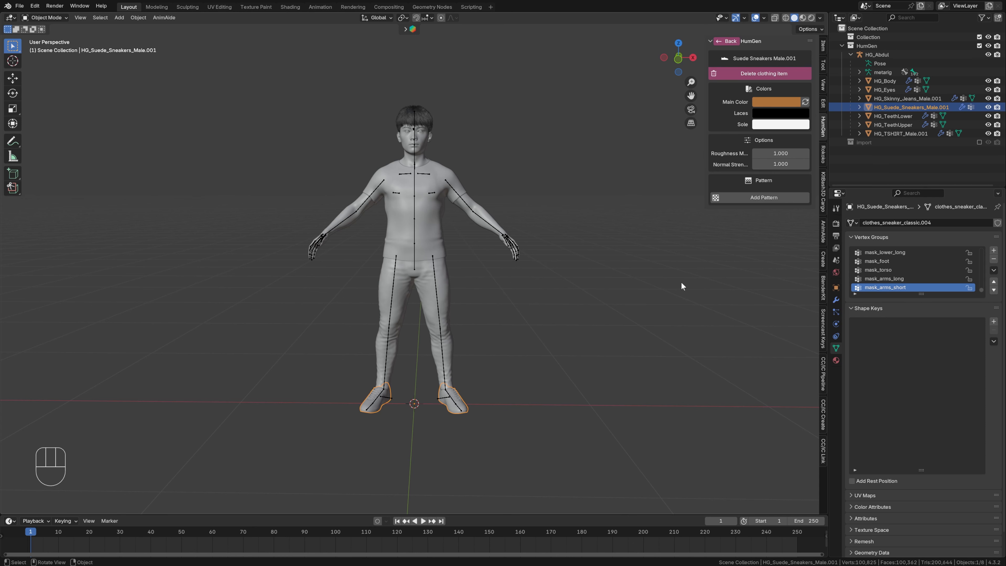
- Enable the import collection and snap the imported mocap armature to the 3D cursor
click(979, 143)
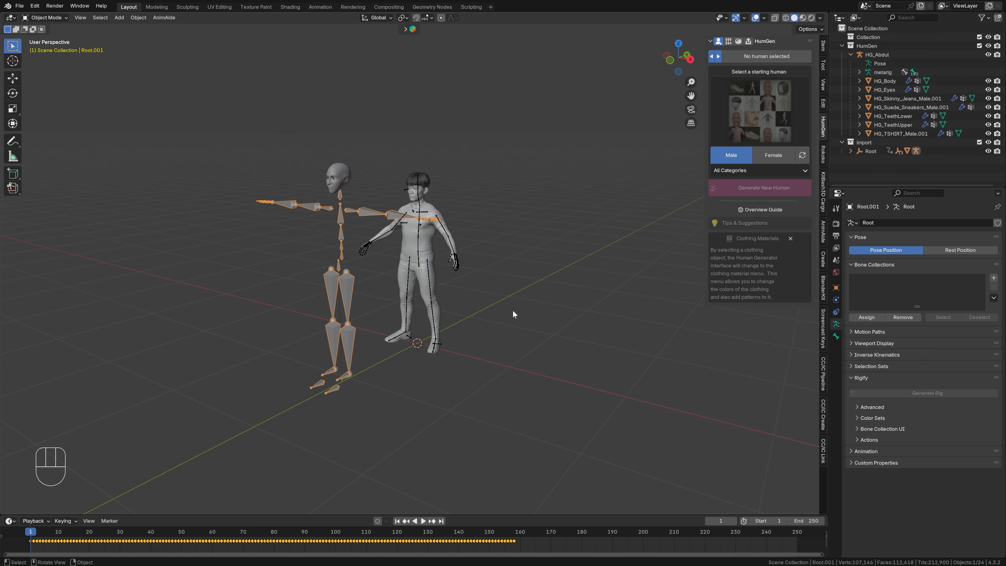
key(shift+s)
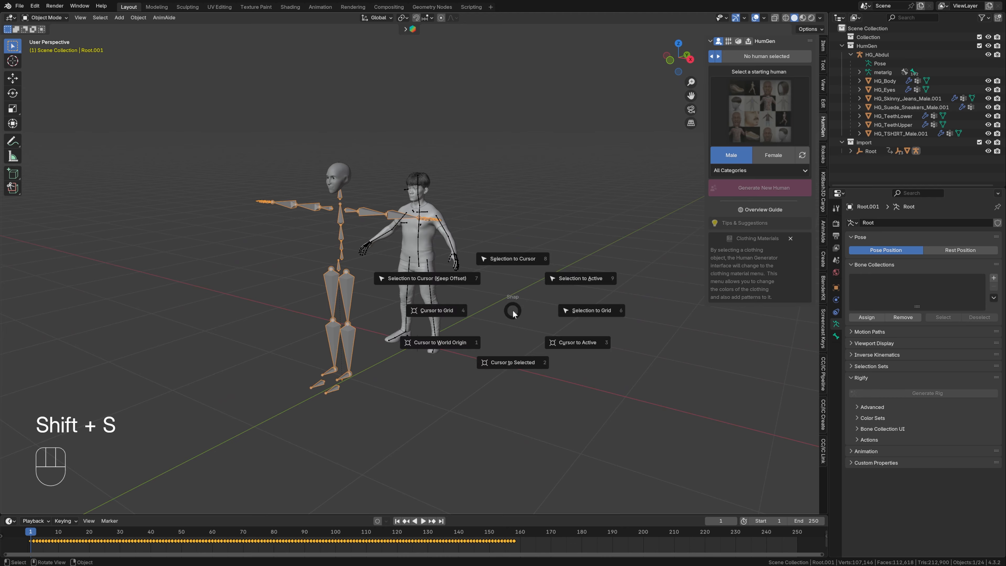
click(514, 258)
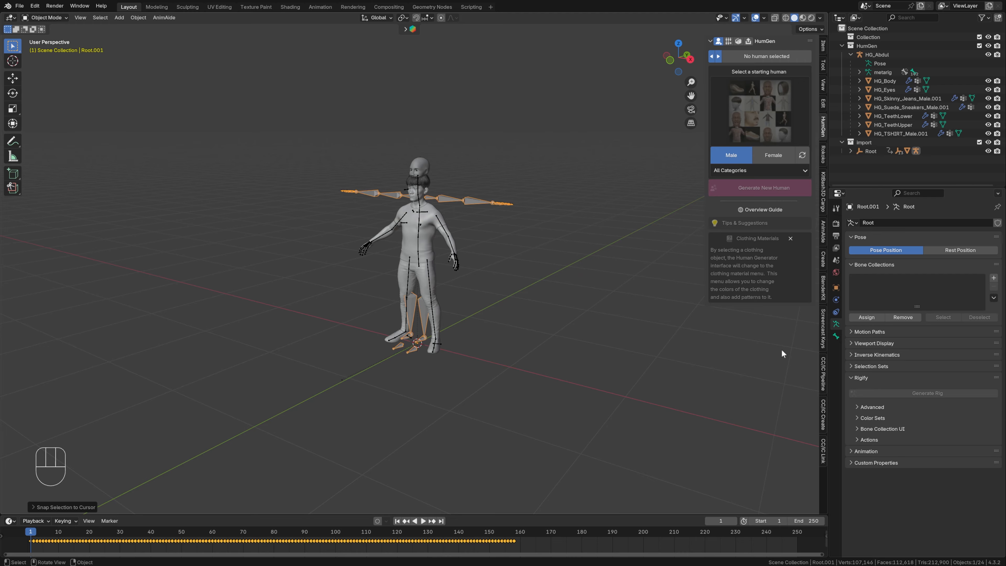
- Set the mocap armature Root.001 to display In Front in the viewport
click(835, 288)
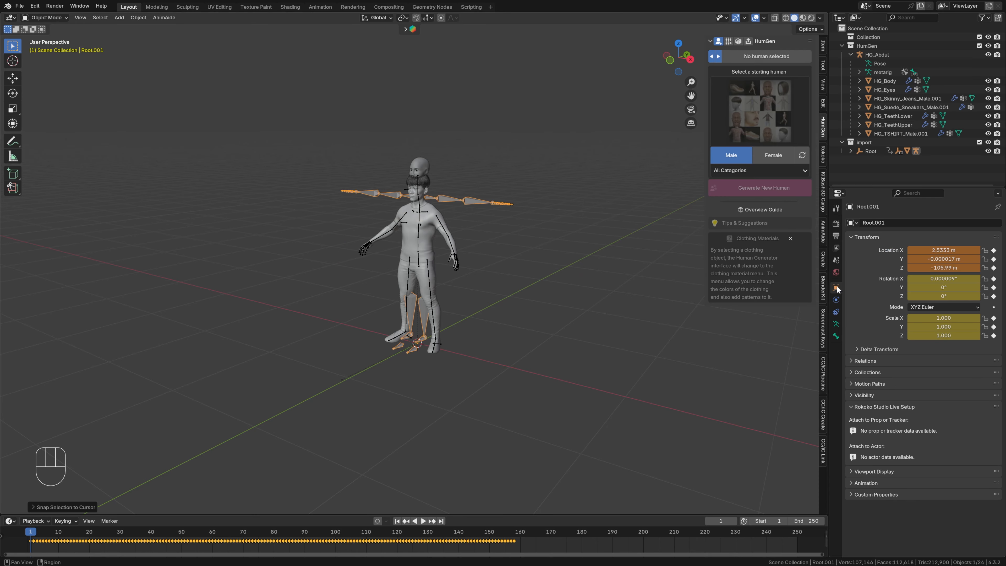
click(849, 470)
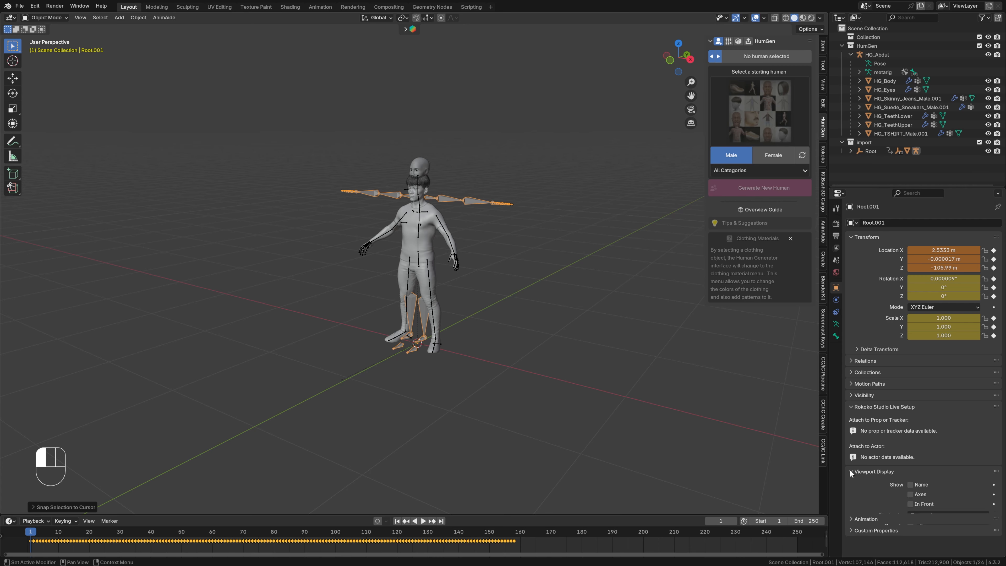
click(910, 504)
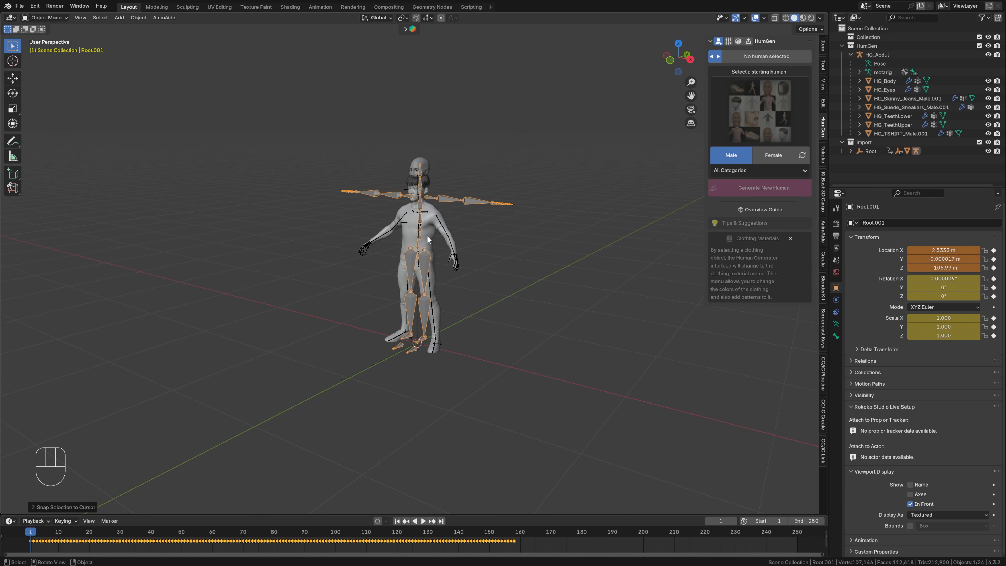
- Select the HG_Abdul character rig and switch it to Pose Mode
scroll(456, 264, up, 1)
middle_drag(456, 264, 464, 262)
shift+middle_drag(464, 262, 522, 330)
click(473, 302)
scroll(522, 330, up, 2)
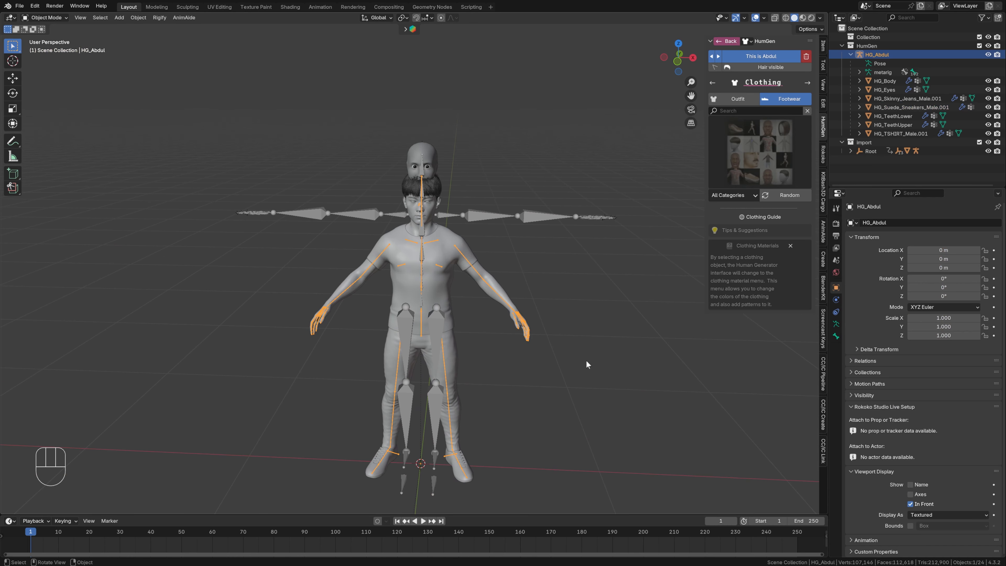
mouse_move(546, 387)
shift+middle_down()
mouse_move(539, 403)
mouse_move(547, 371)
shift+middle_up()
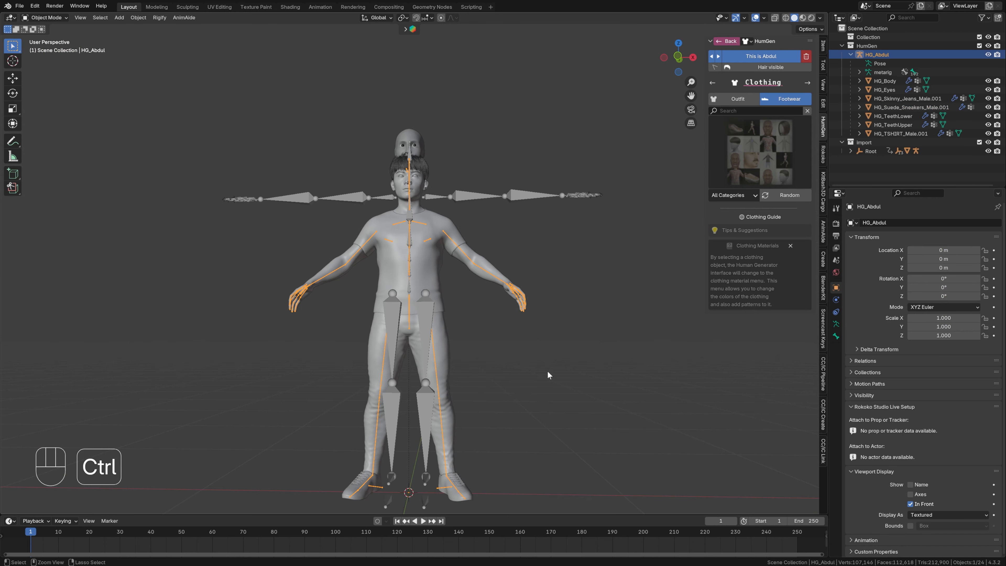
key(ctrl+Tab)
- Rotate upper_arm.L and forearm.L upward in the front view until the mirrored arms are roughly horizontal
click(462, 257)
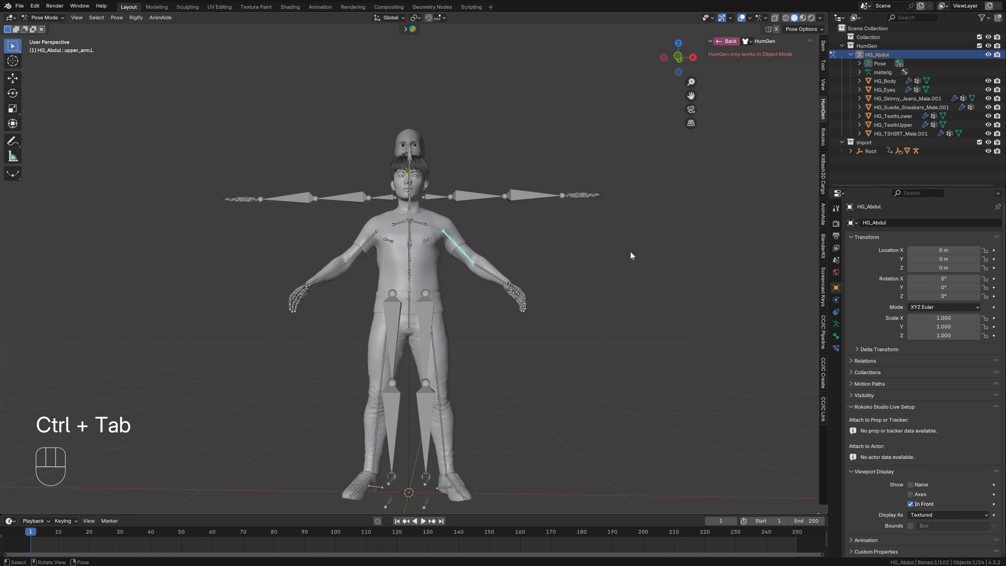
key(KP_1)
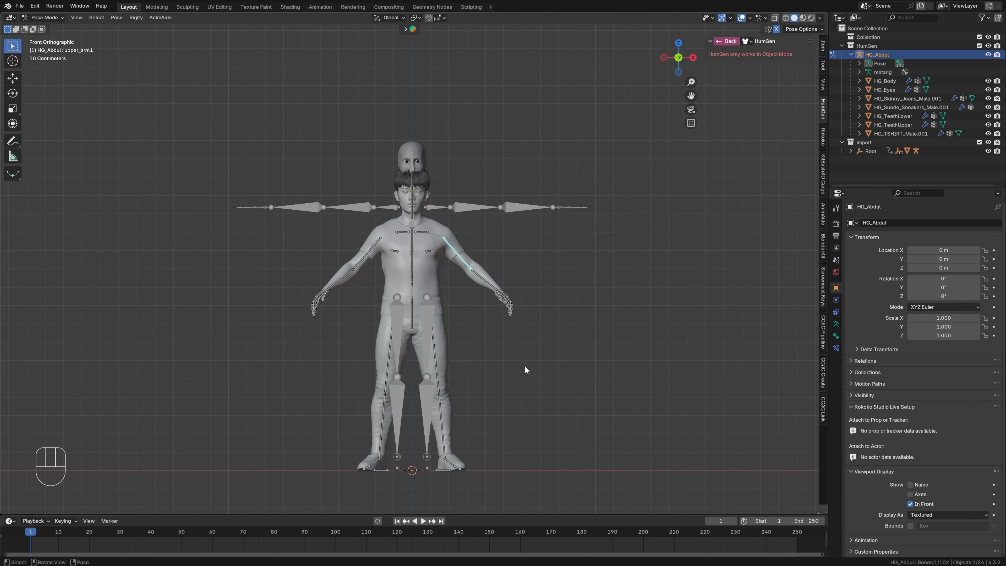
key(r)
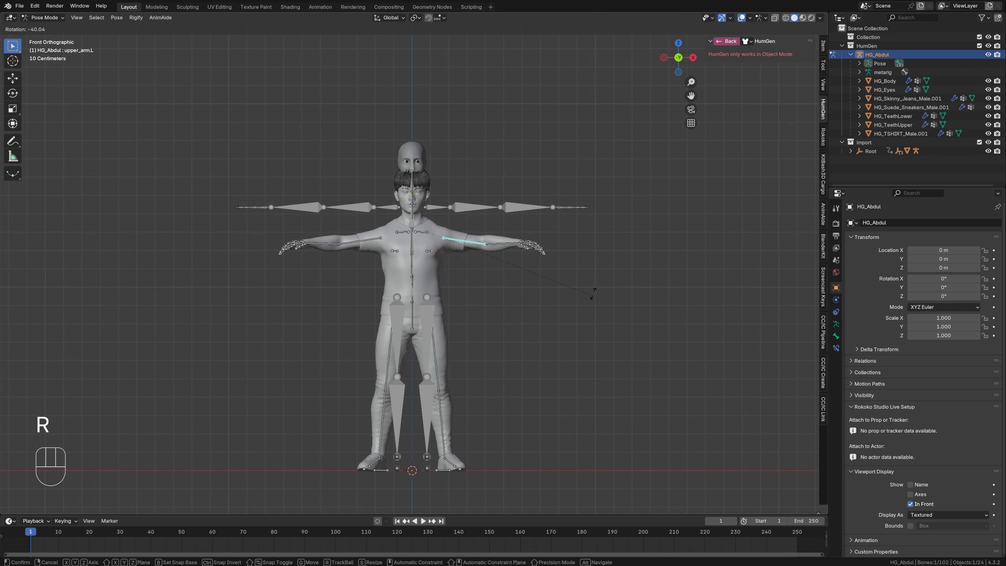
click(602, 277)
click(506, 237)
key(r)
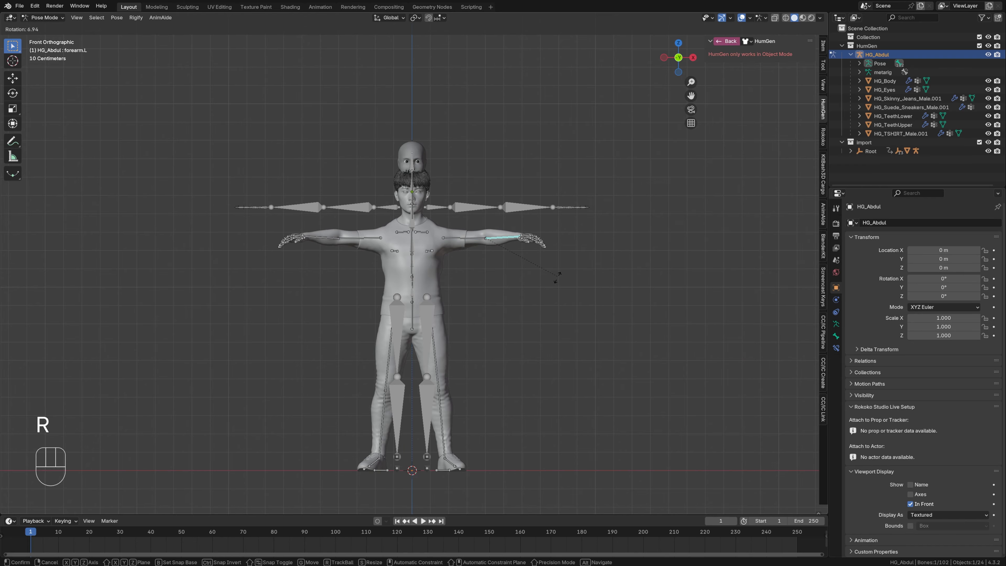
click(556, 283)
- Rotate forearm.L and upper_arm.L in the top view until both arms extend straight sideways, parallel to the mocap arms
key(KP_7)
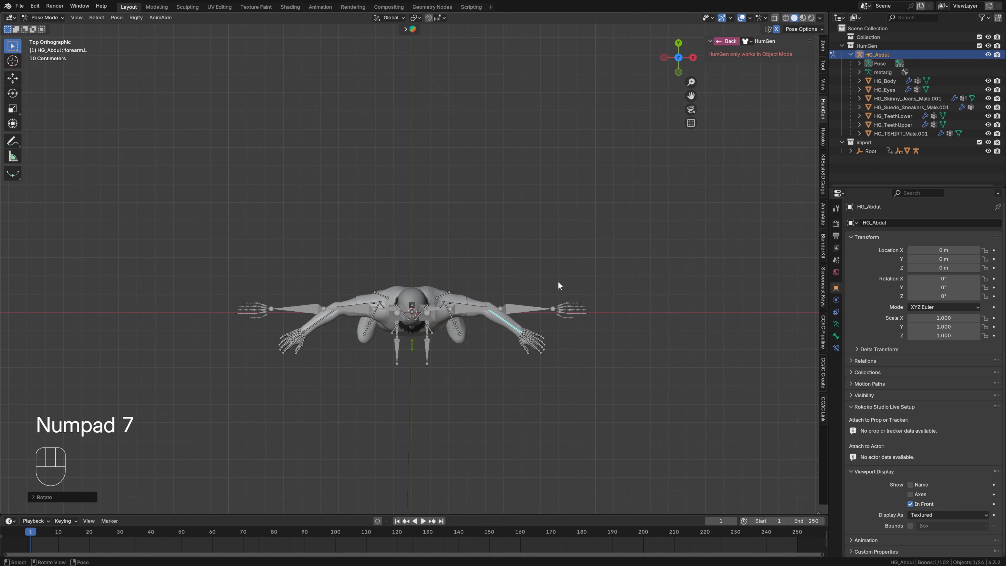
key(r)
click(460, 302)
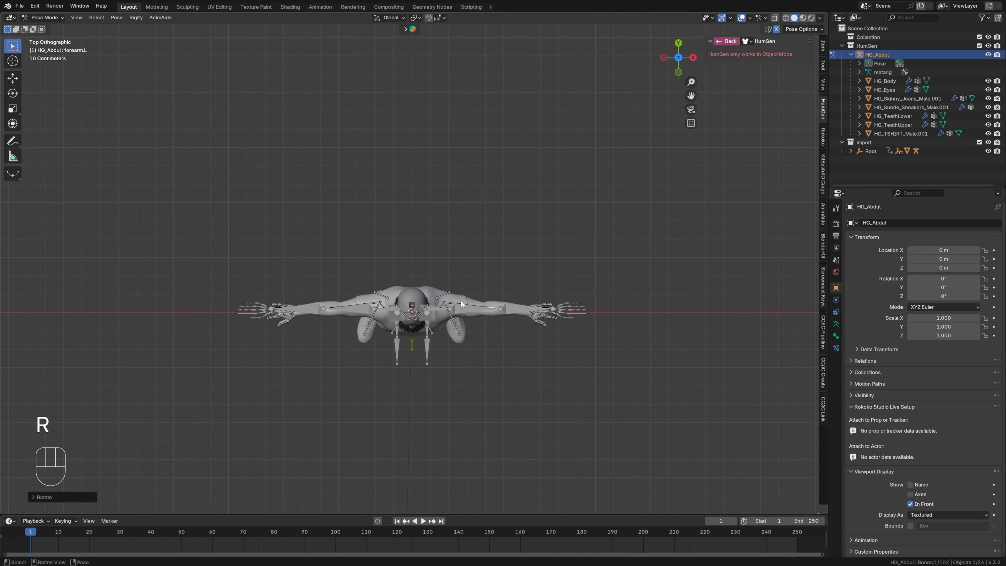
click(454, 302)
key(r)
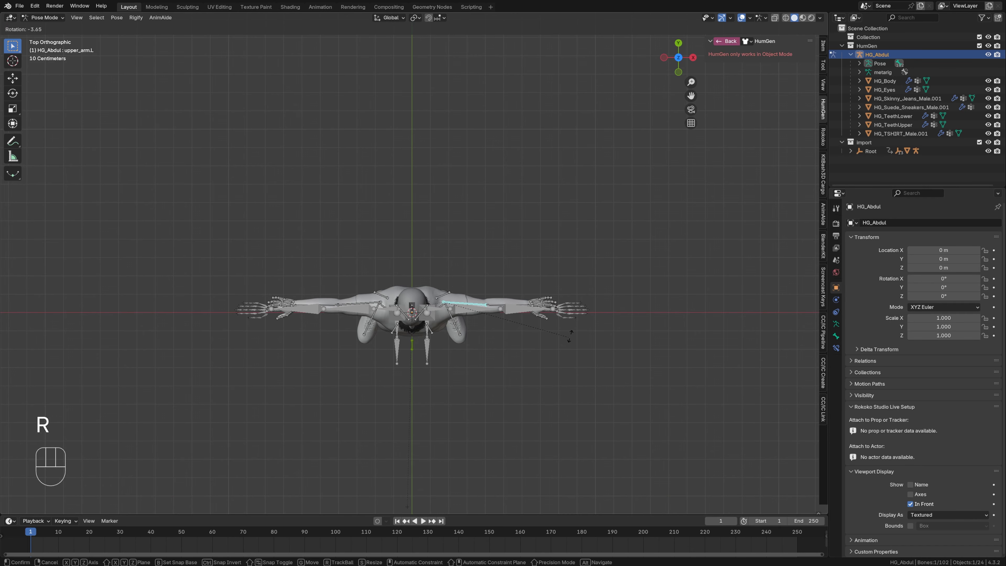
click(548, 327)
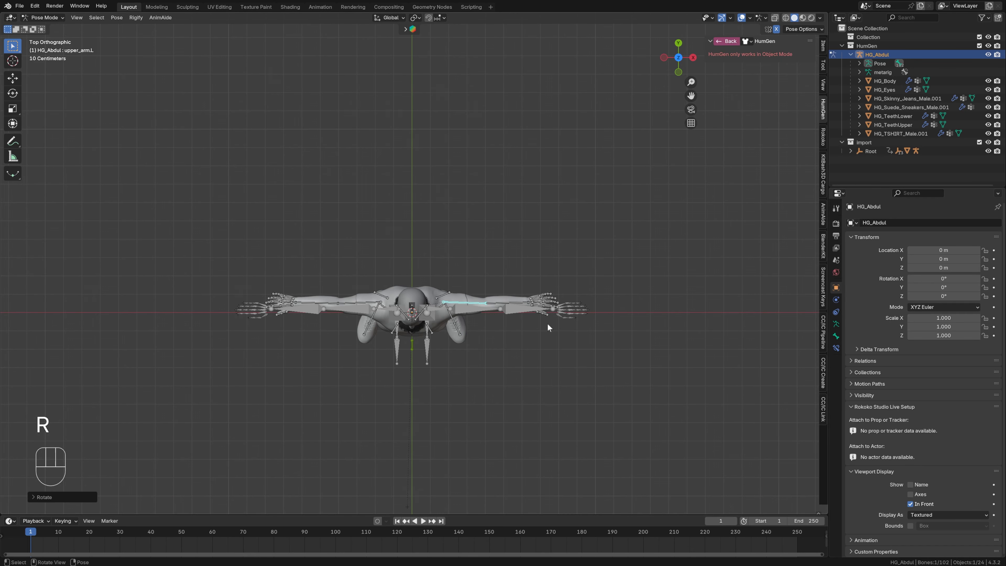
click(519, 302)
key(r)
click(472, 393)
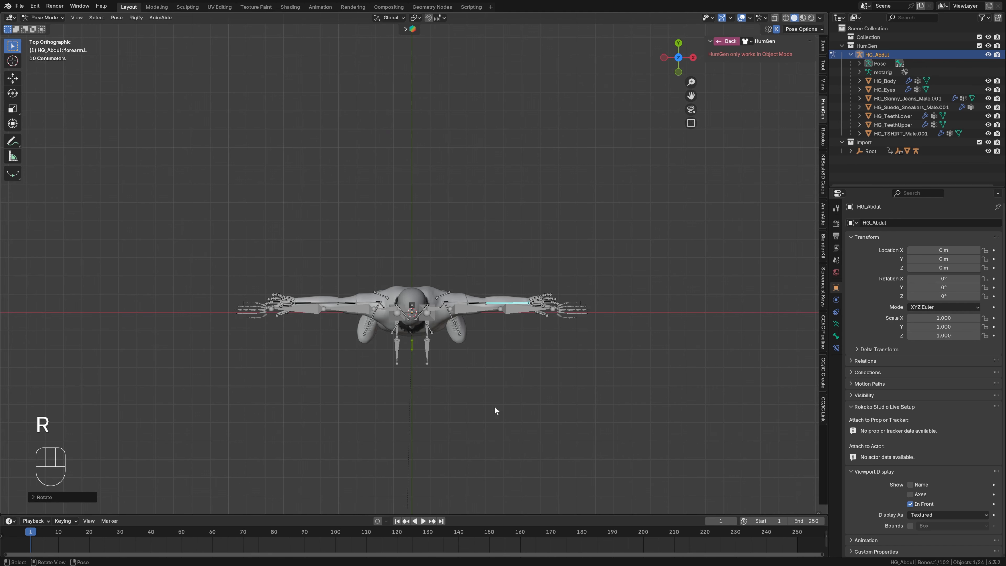
- Rotate hand.L upward in the front view until its bone lines up with the forearm
key(KP_1)
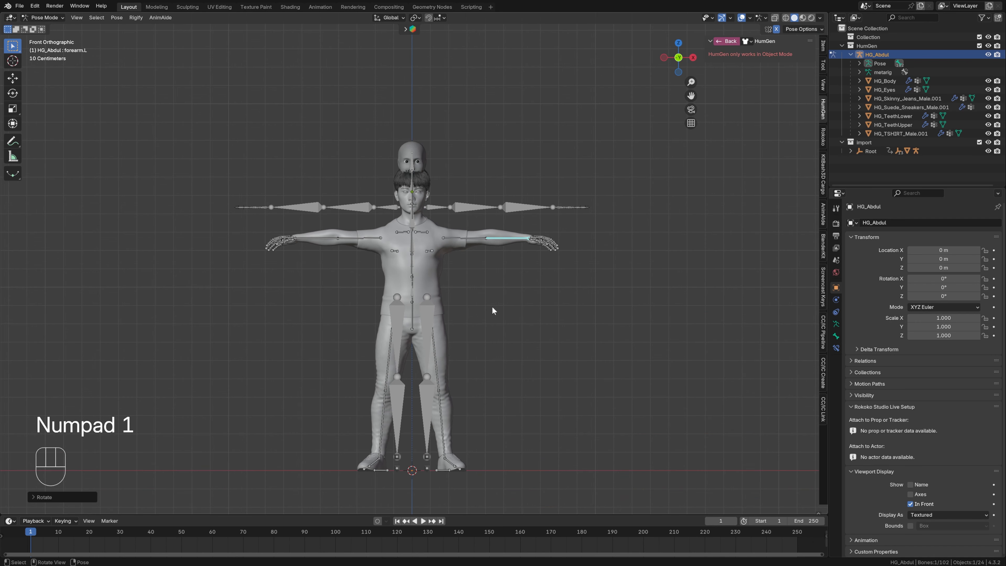
scroll(492, 307, up, 5)
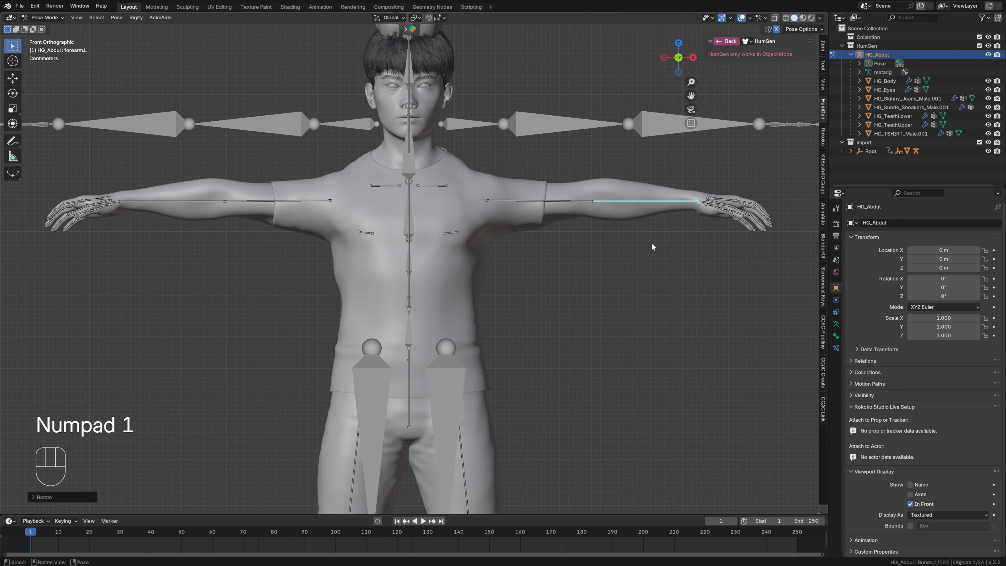
shift+middle_drag(706, 234, 592, 316)
scroll(583, 326, up, 2)
shift+middle_drag(654, 305, 558, 342)
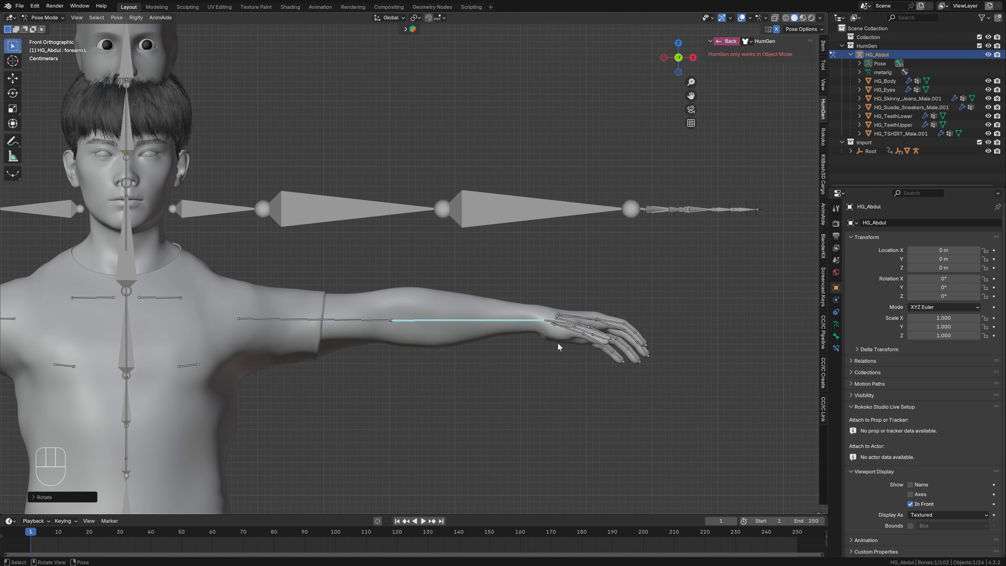
click(548, 320)
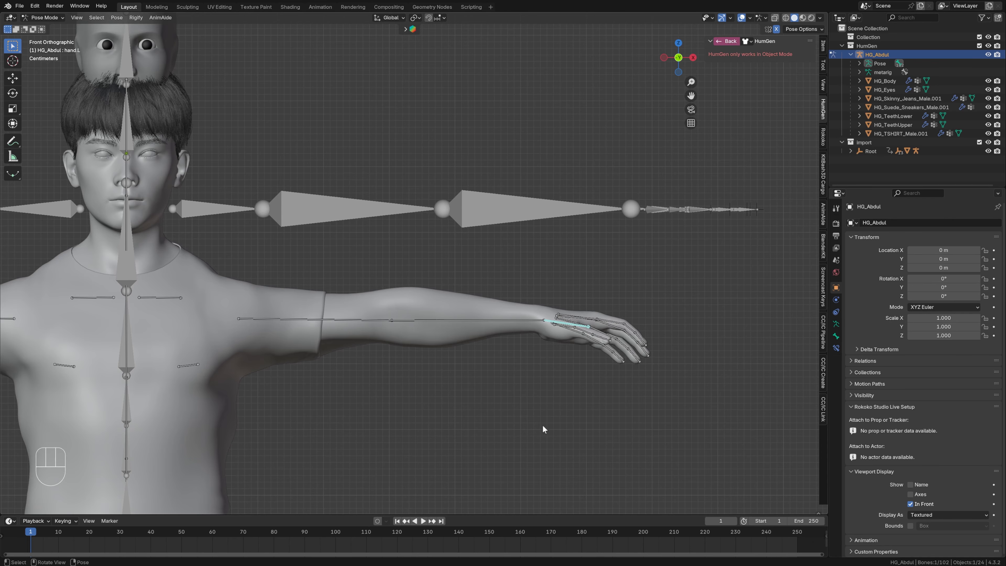
key(r)
click(634, 425)
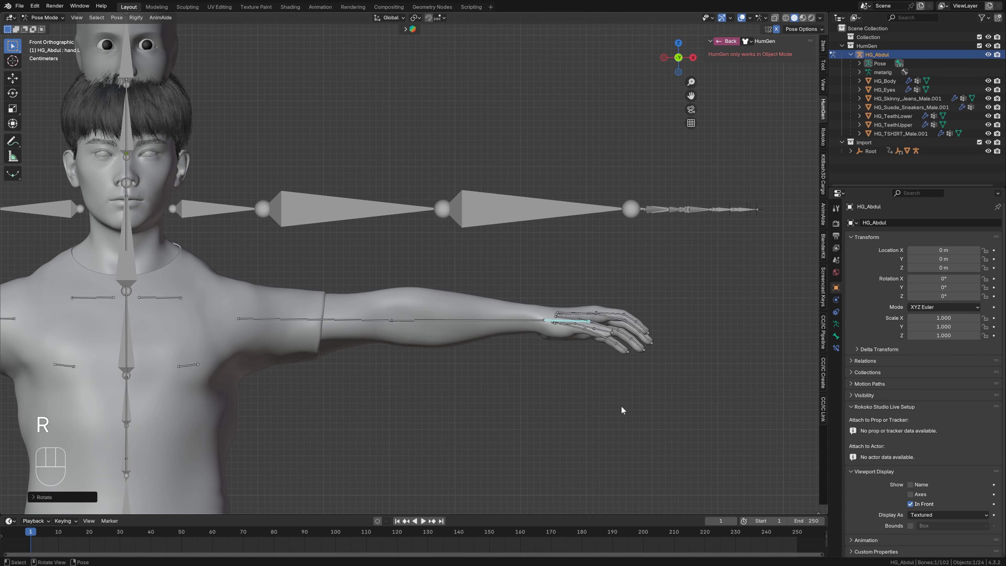
- Rotate thigh.L inward about 5° in the front view so the legs match the vertical mocap legs
key(KP_7)
middle_drag(557, 448, 434, 344)
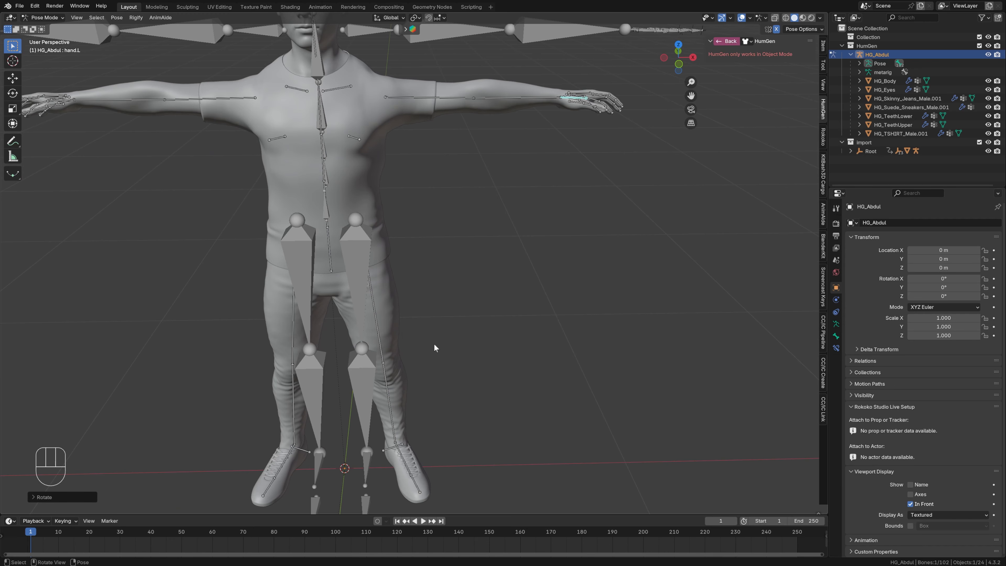
click(378, 338)
key(KP_1)
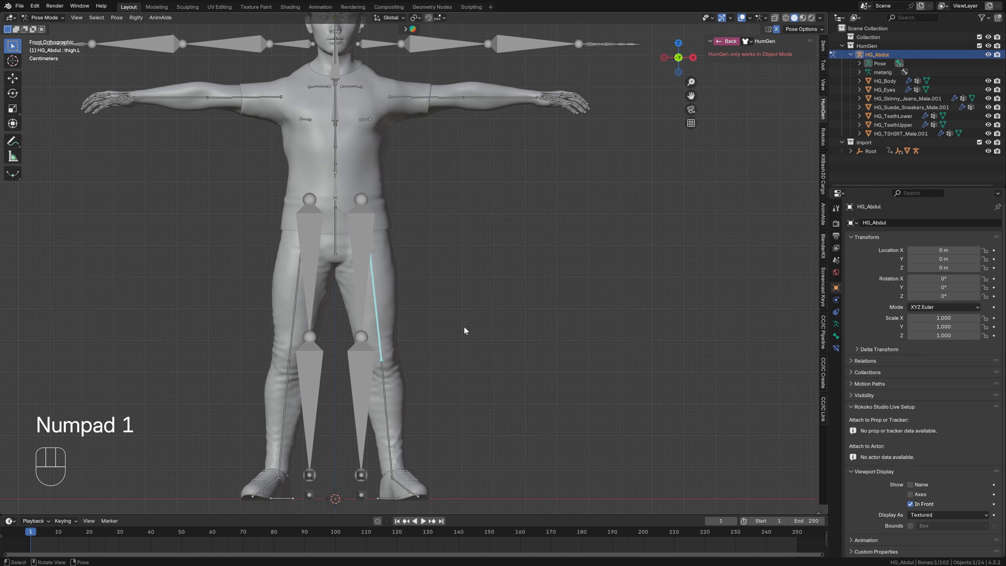
key(r)
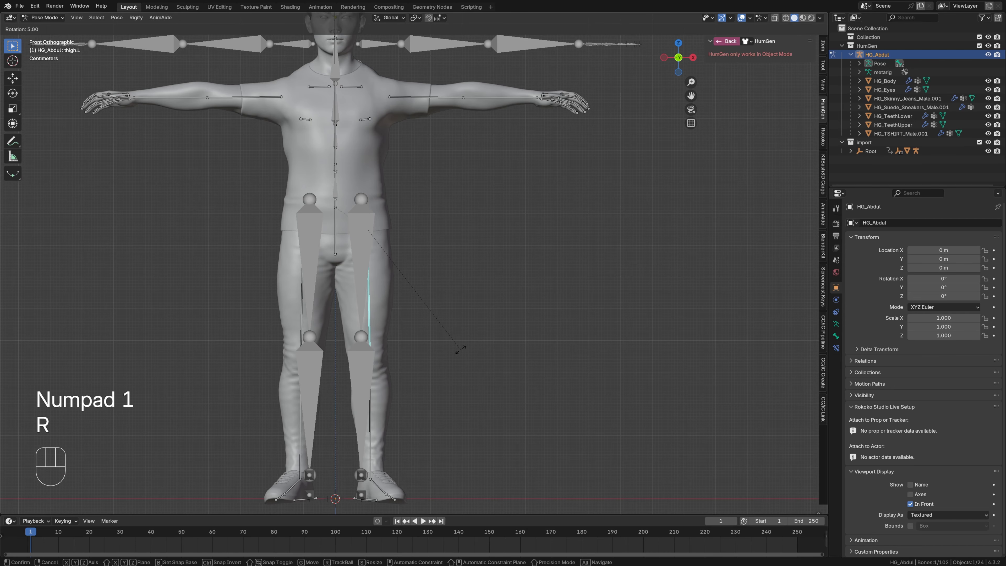
click(458, 351)
- Rotate thigh.L about 21° in the top view so the mirrored legs and feet point more directly forward
key(KP_7)
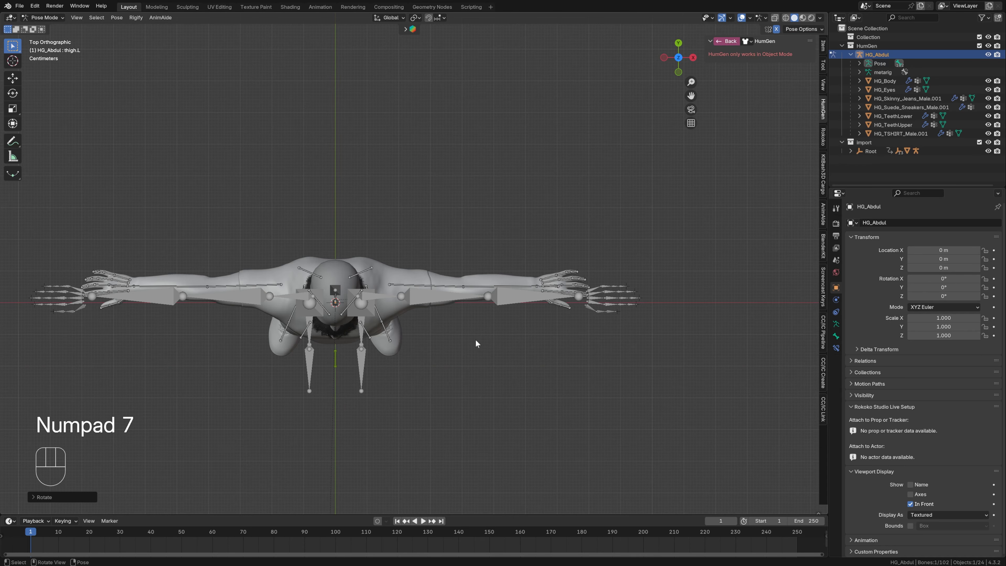
middle_drag(475, 340, 392, 328)
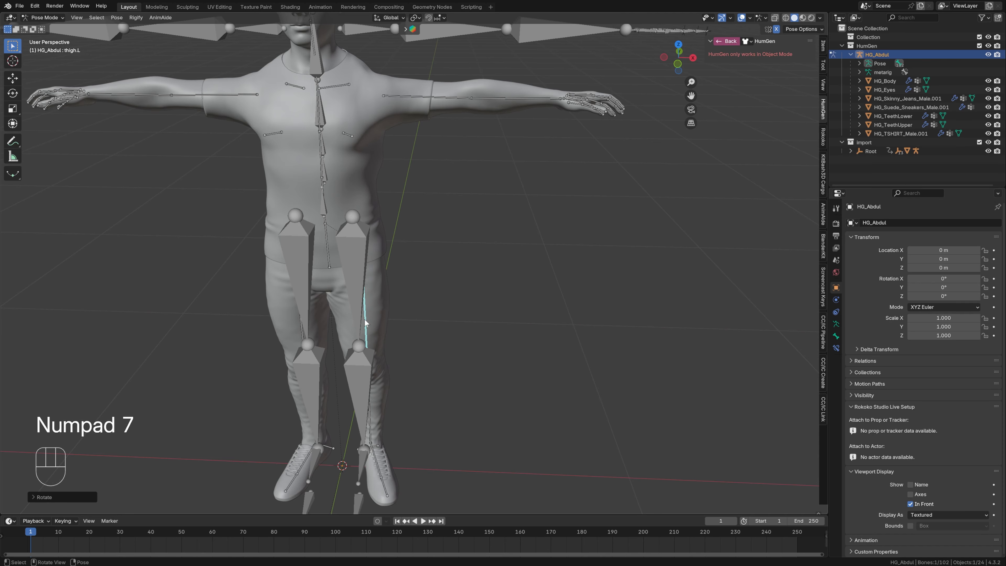
key(KP_7)
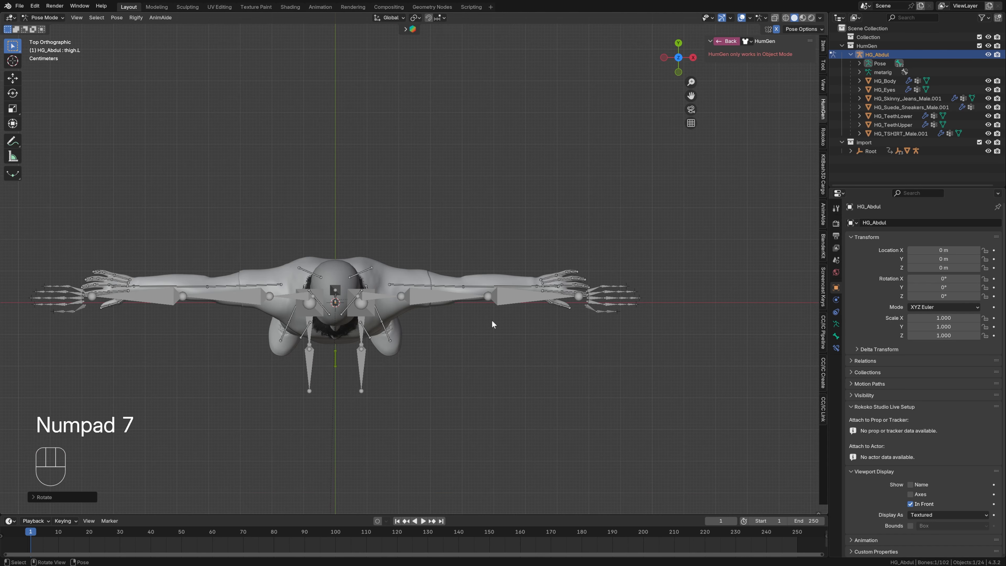
key(r)
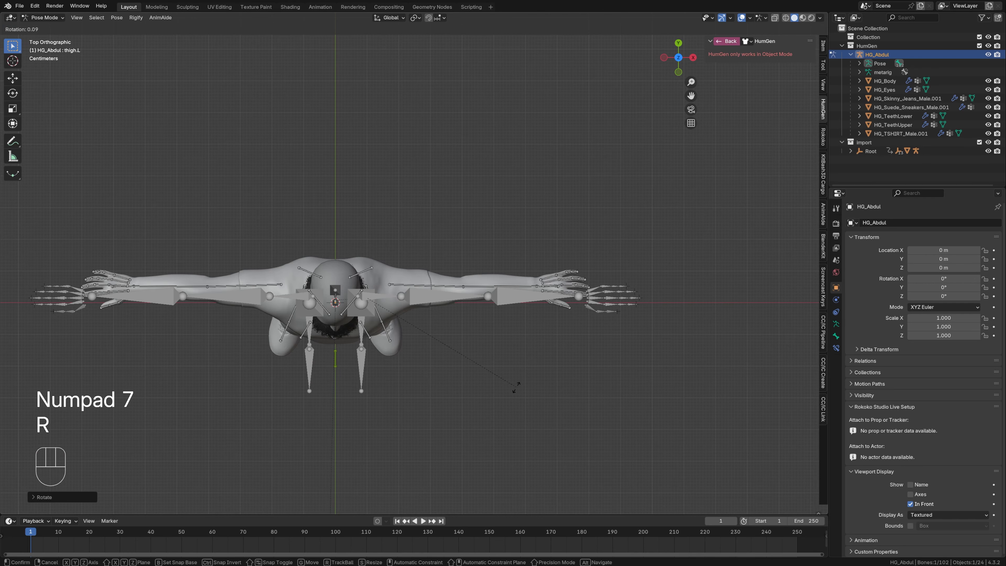
click(478, 440)
- Rotate foot.L about -4.6° in the front view and return the rig to Object Mode
middle_drag(475, 450, 366, 326)
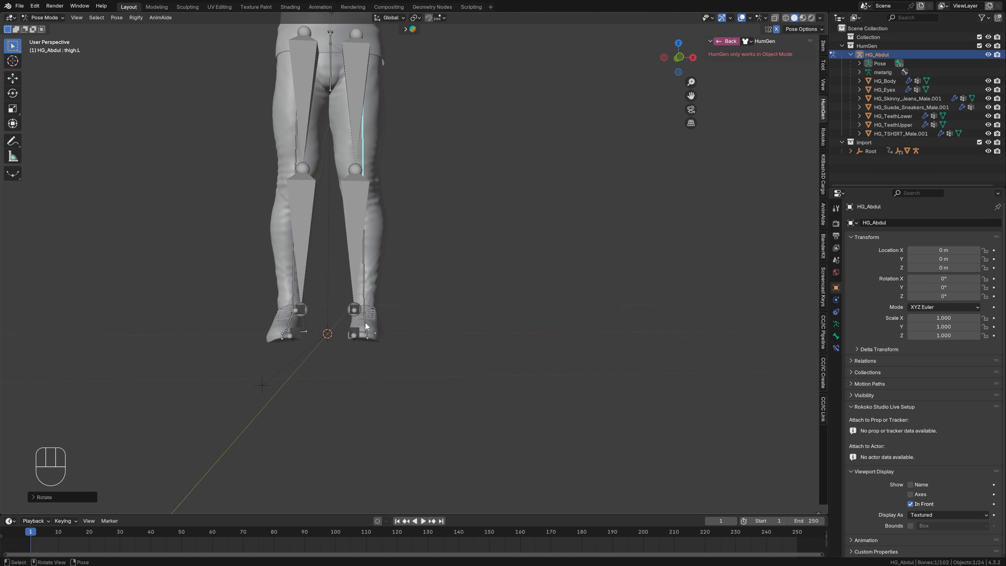
key(KP_1)
click(376, 325)
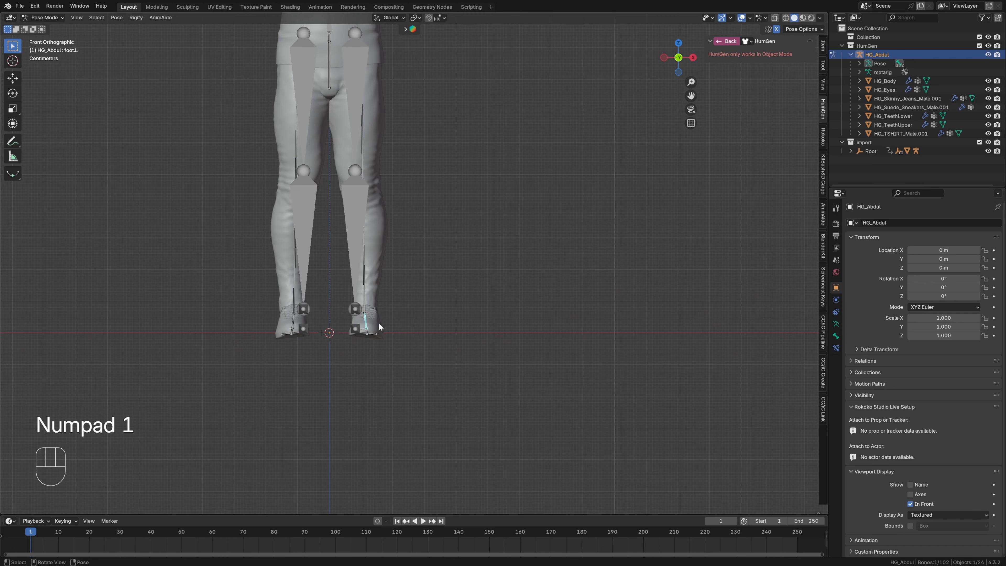
key(r)
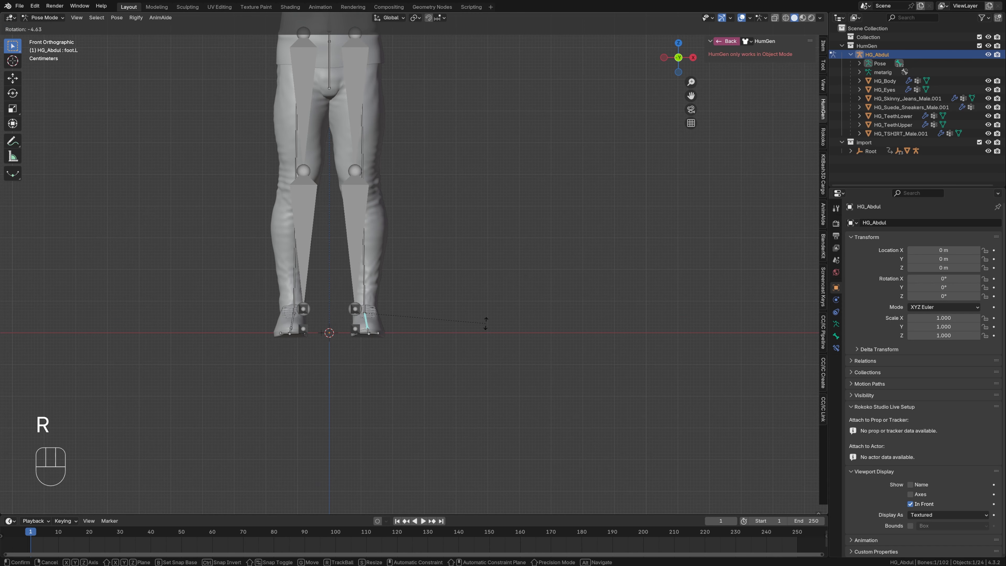
click(485, 323)
scroll(459, 202, down, 4)
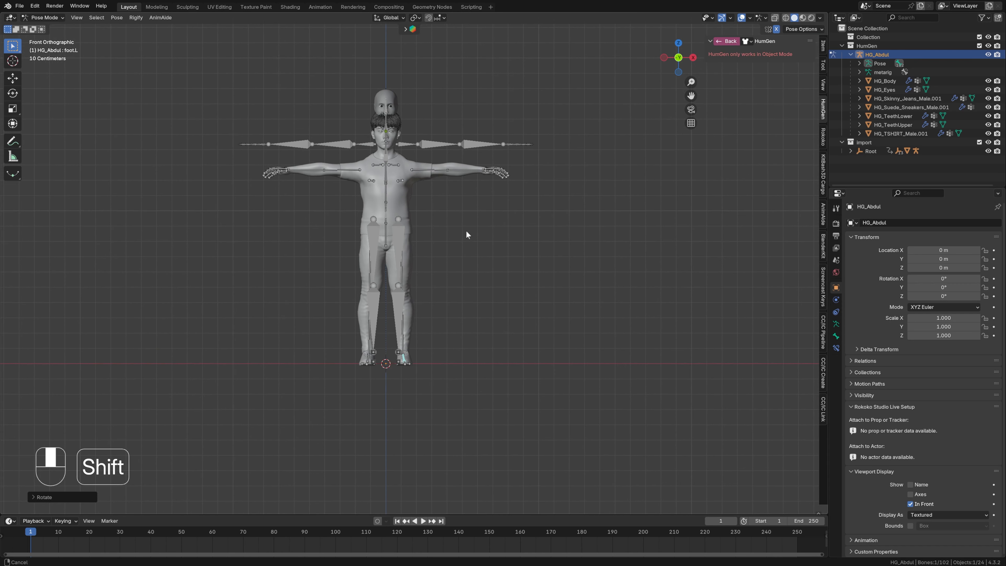
middle_drag(467, 234, 503, 366)
key(ctrl+Tab)
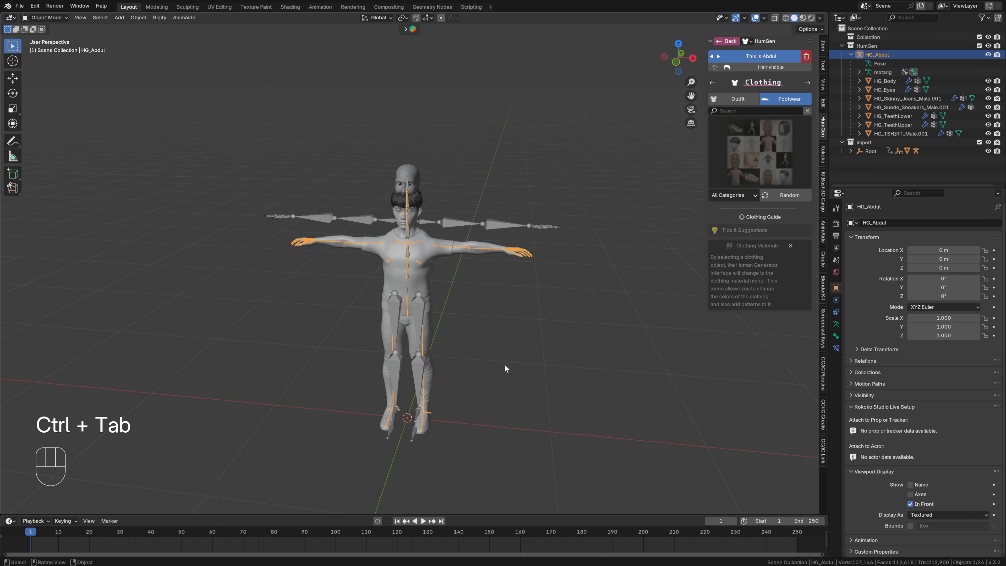
- Duplicate the Armature modifier on the suede sneakers and apply the duplicate
click(426, 427)
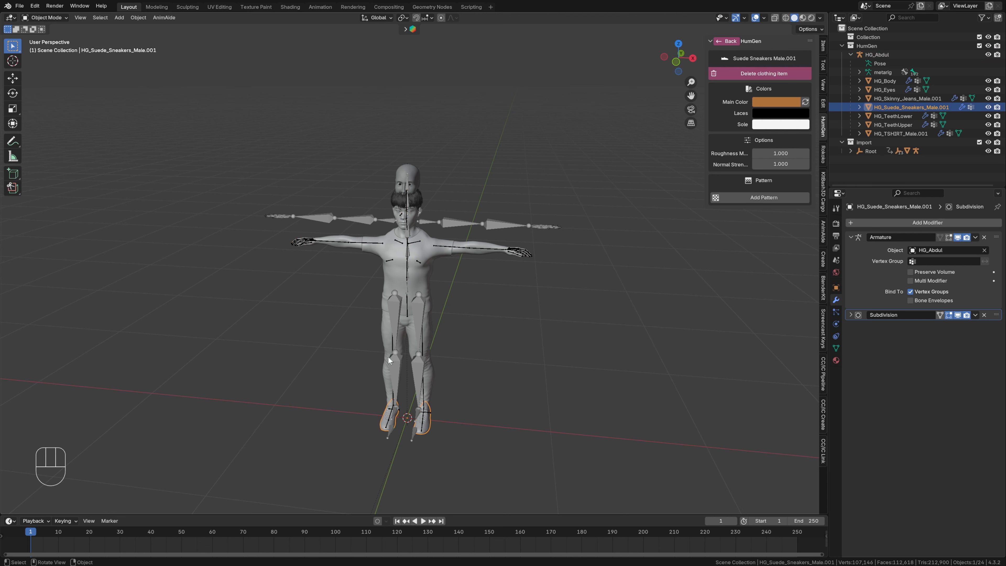
click(866, 251)
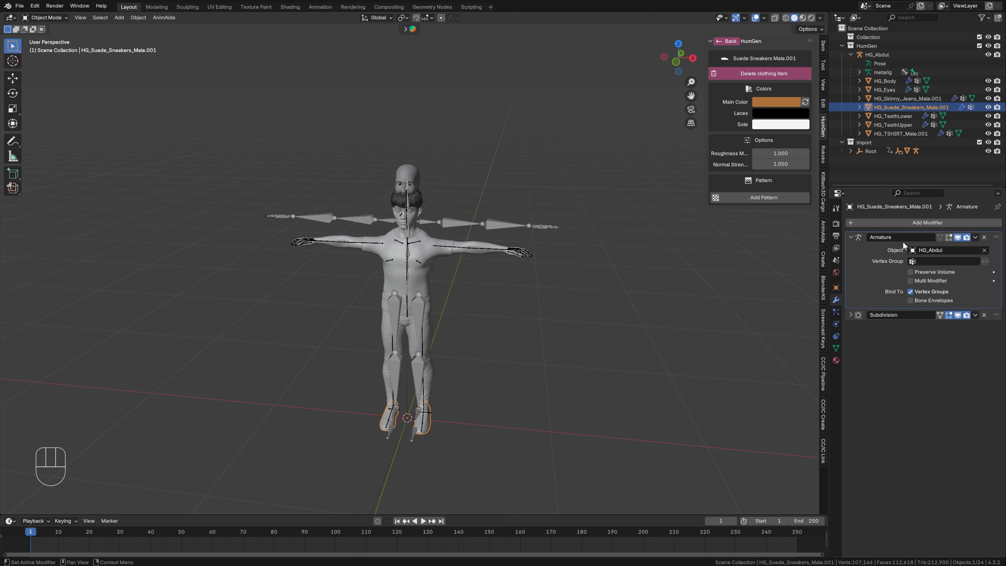
click(975, 237)
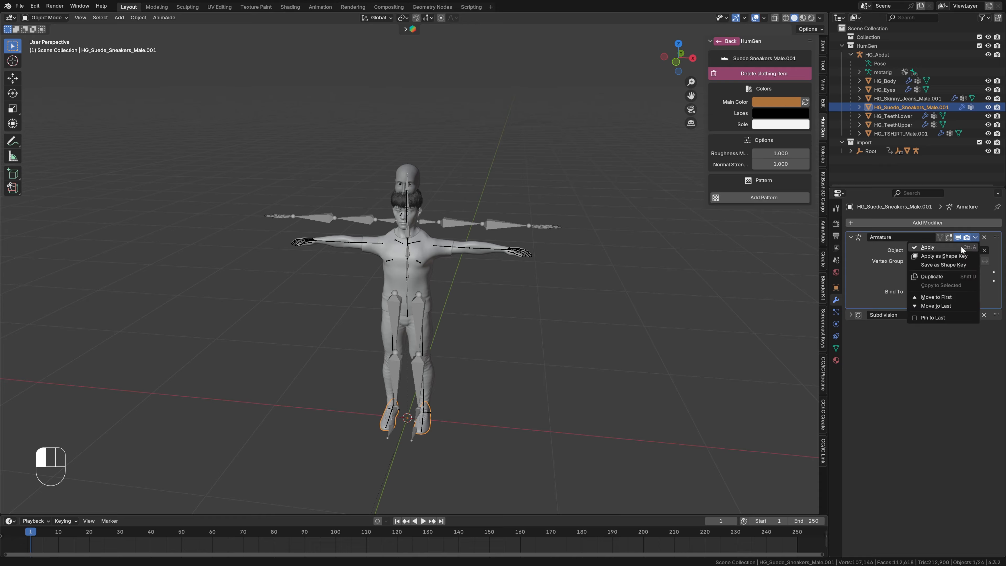
click(939, 276)
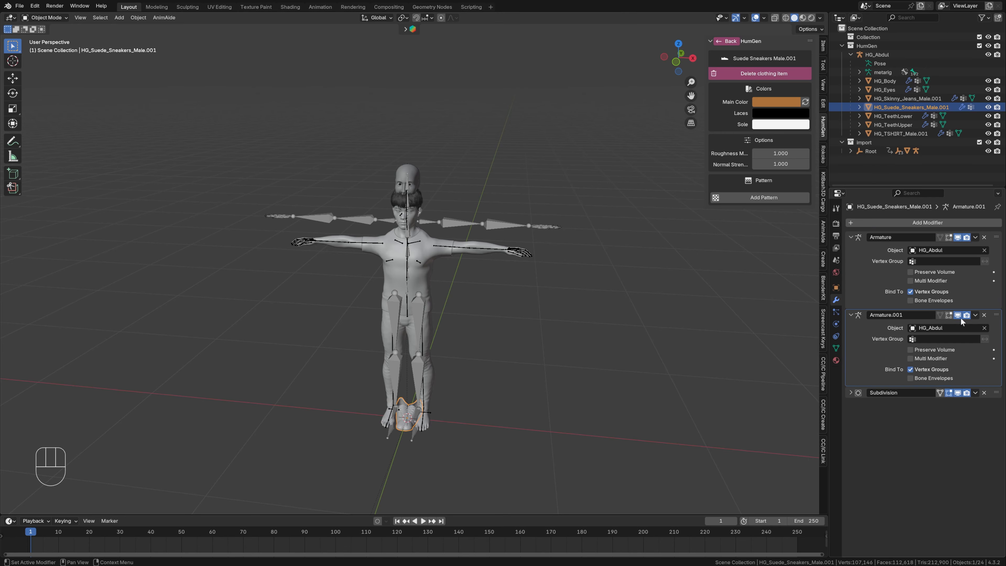
click(974, 314)
key(ctrl+a)
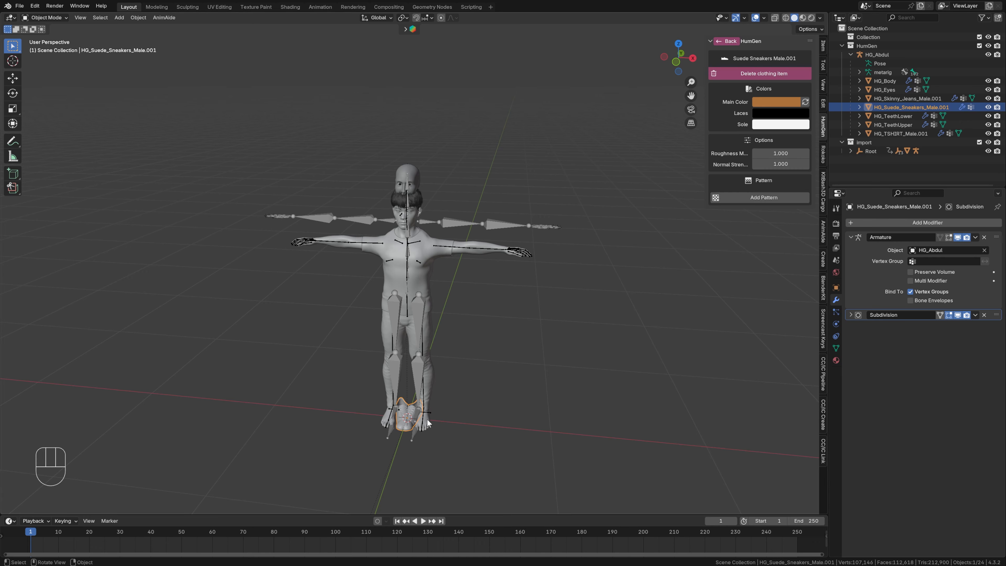
- Duplicate the Armature modifier on the skinny jeans and apply the duplicate
click(431, 381)
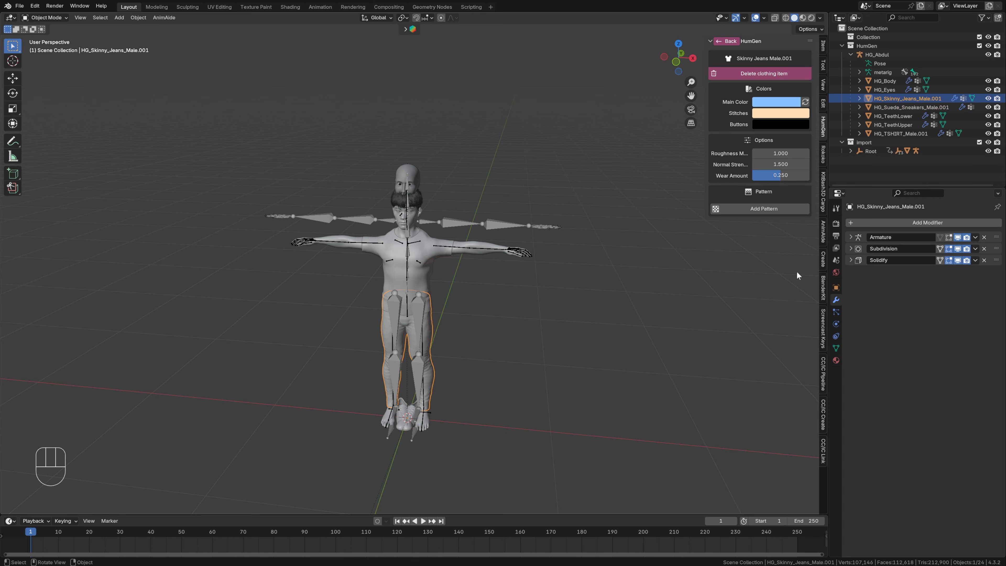
click(863, 237)
click(974, 237)
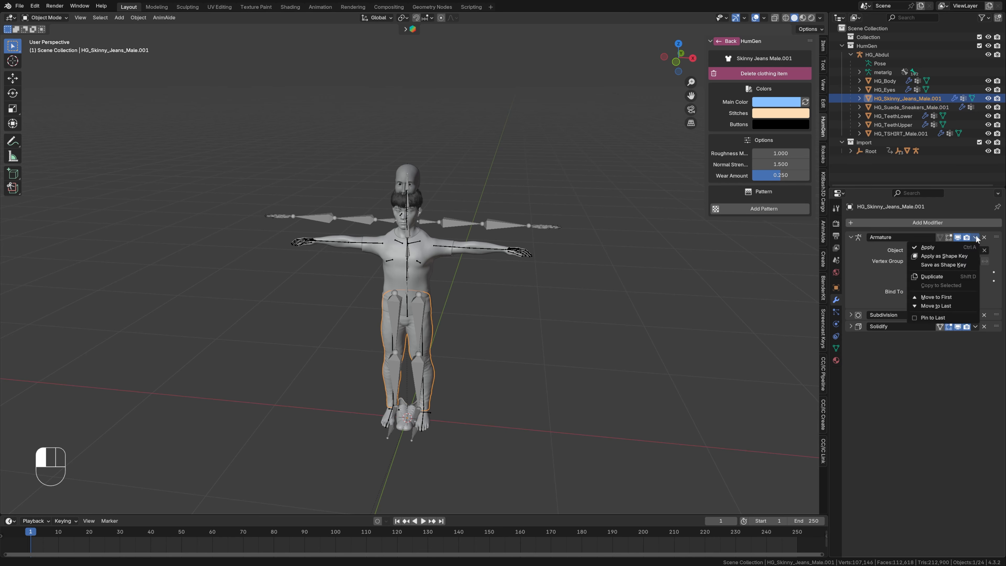
click(940, 276)
key(ctrl+a)
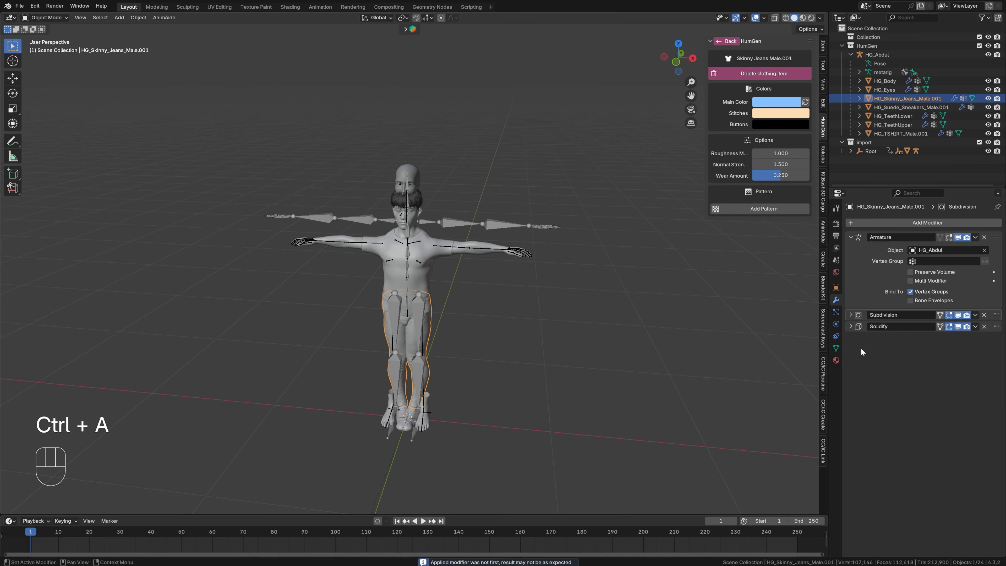
- Duplicate the Armature modifier on the T-shirt and apply the duplicate
click(427, 284)
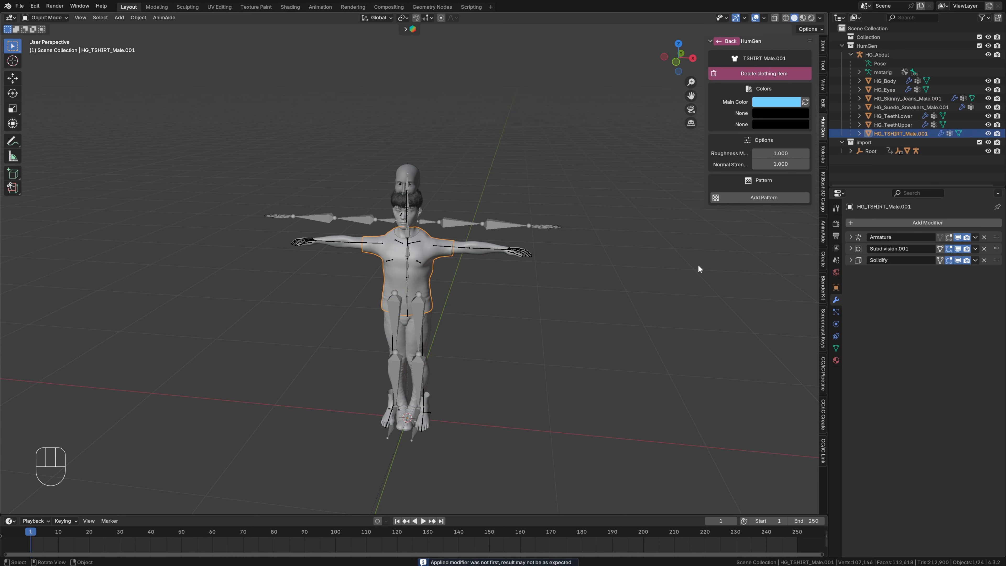
click(855, 237)
click(975, 237)
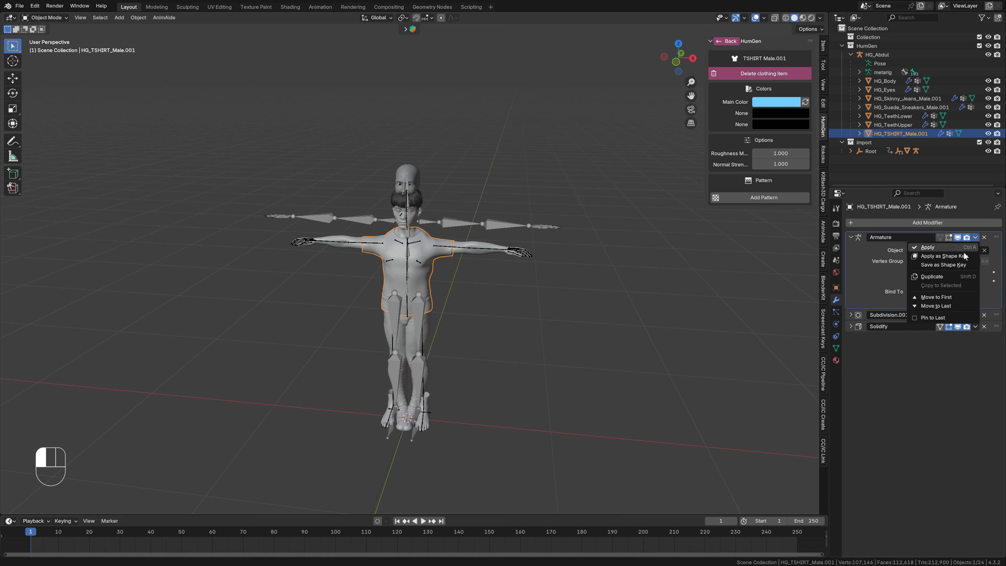
click(930, 275)
key(ctrl+a)
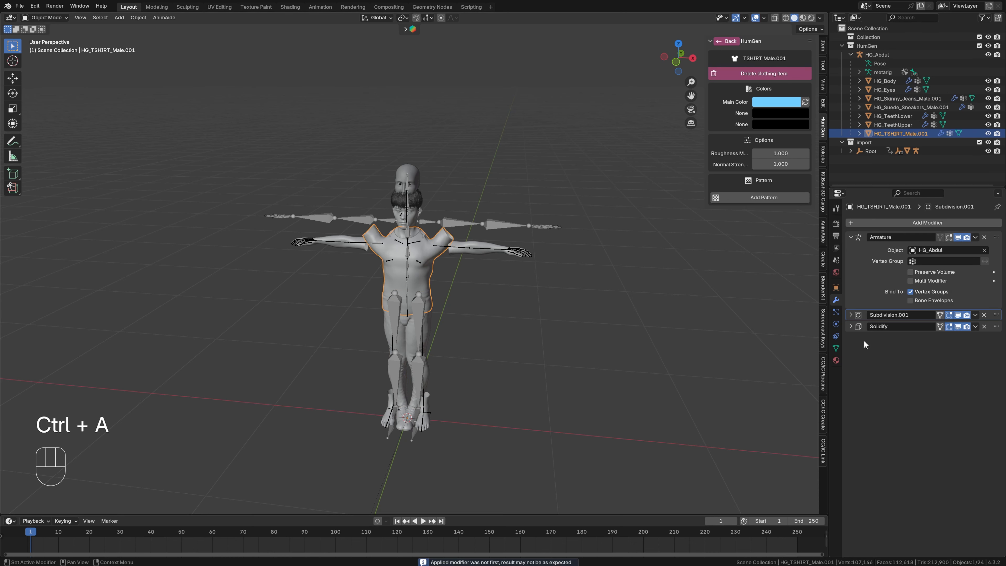
- Duplicate the HG_Armature modifier on HG_Body and apply the duplicate
click(472, 250)
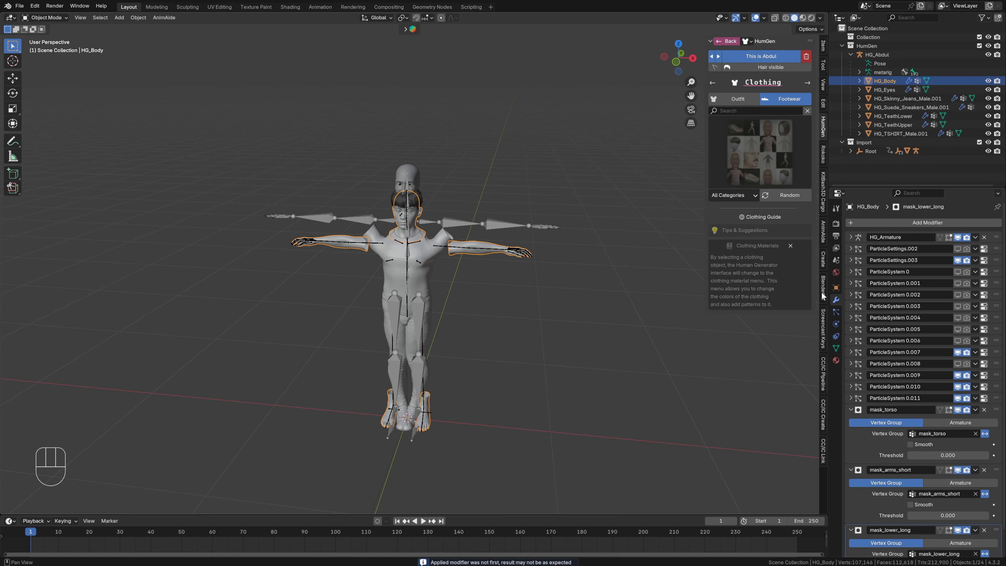
scroll(909, 467, down, 2)
scroll(909, 467, up, 2)
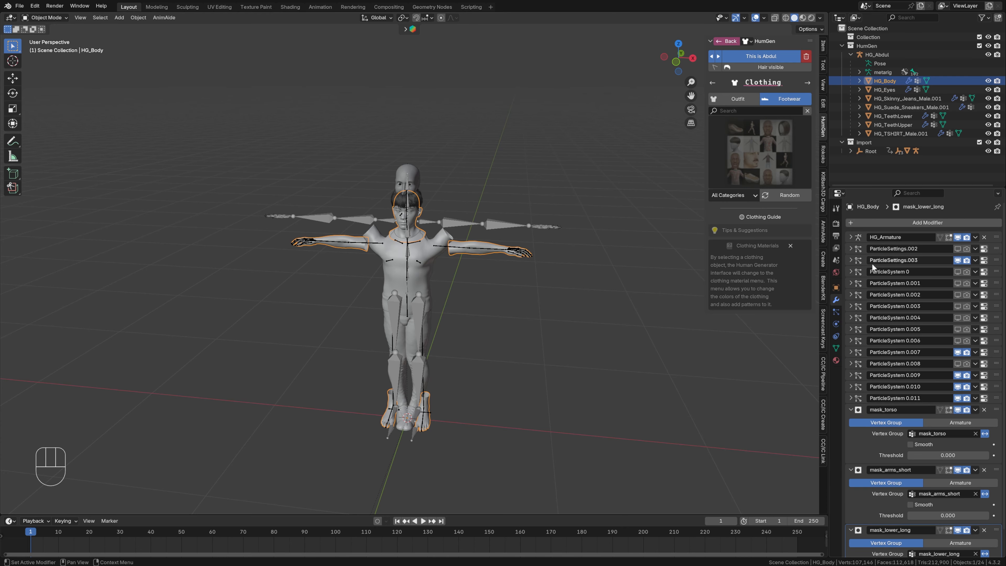
click(851, 238)
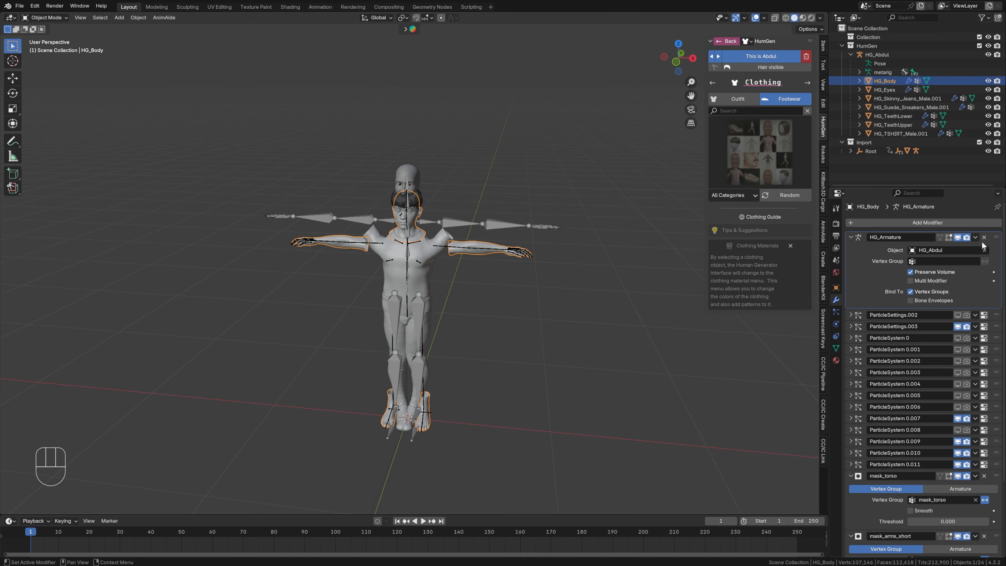
click(975, 237)
click(941, 276)
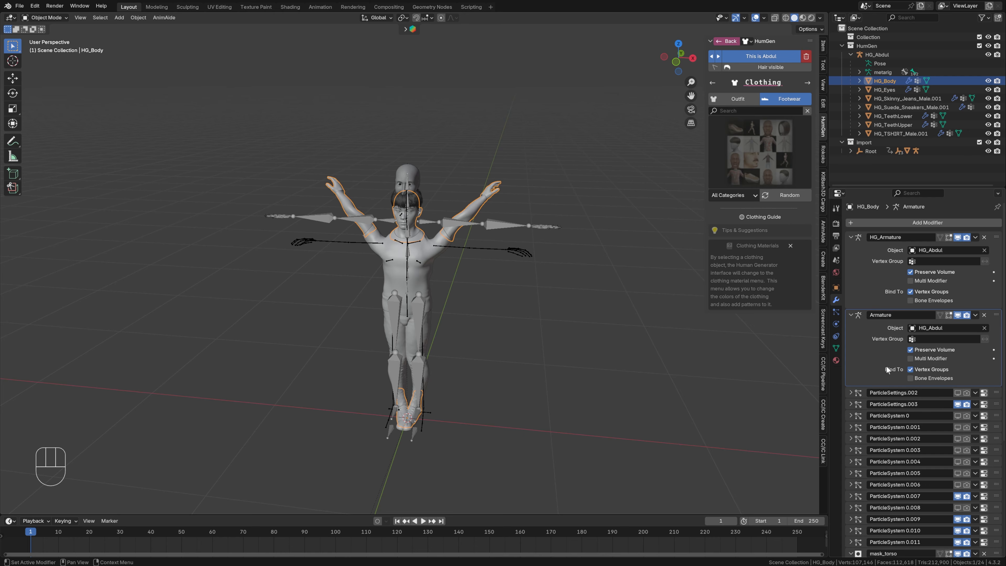
key(ctrl+a)
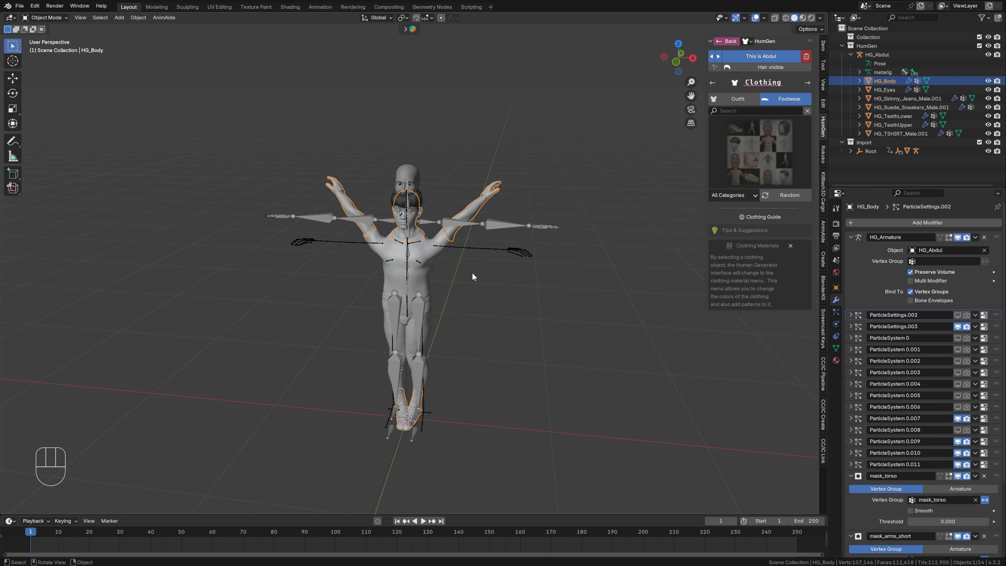
- Apply the Human Generator rig's pose as the rest pose for all bones and clear their transforms
click(515, 253)
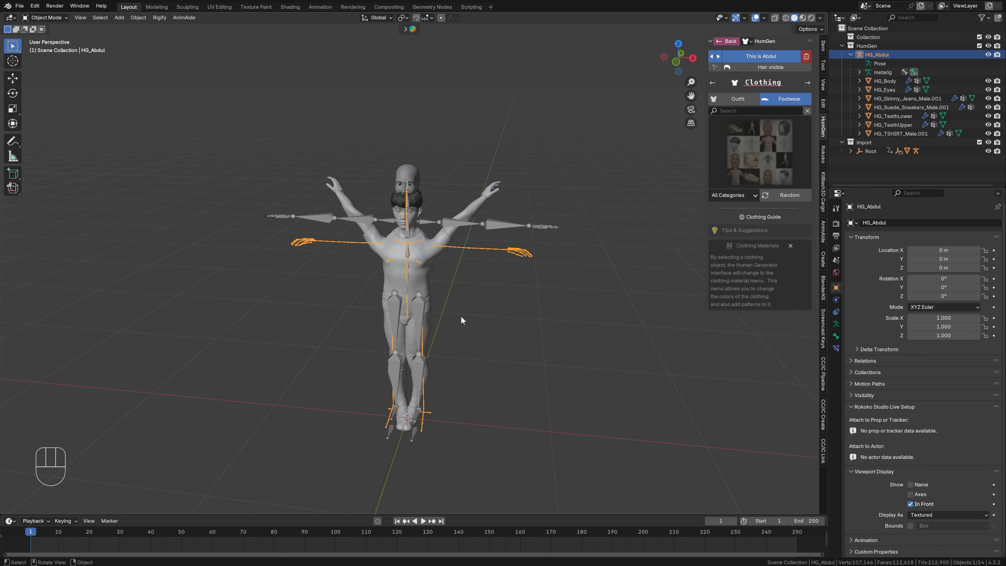
key(ctrl+Tab)
key(a)
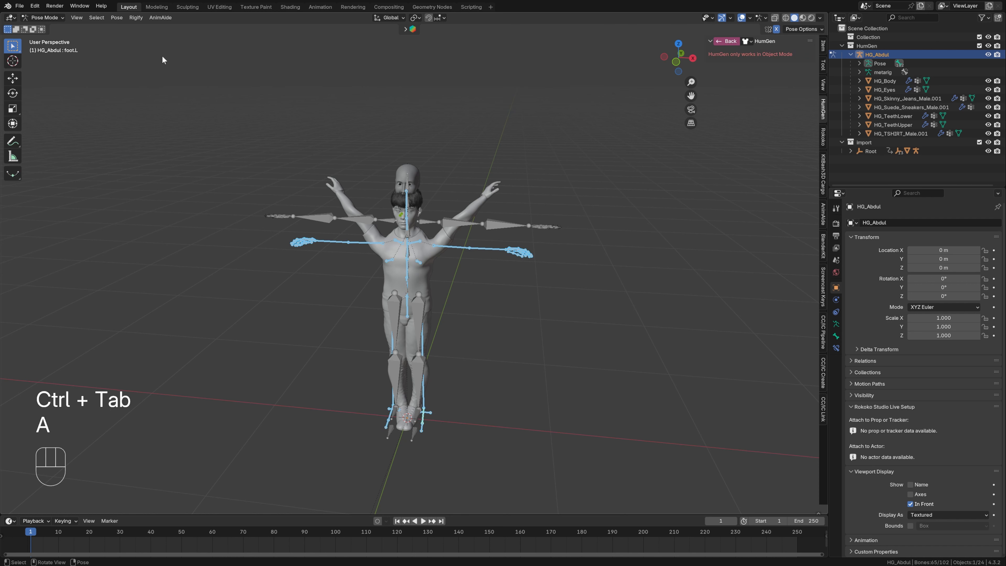
click(116, 17)
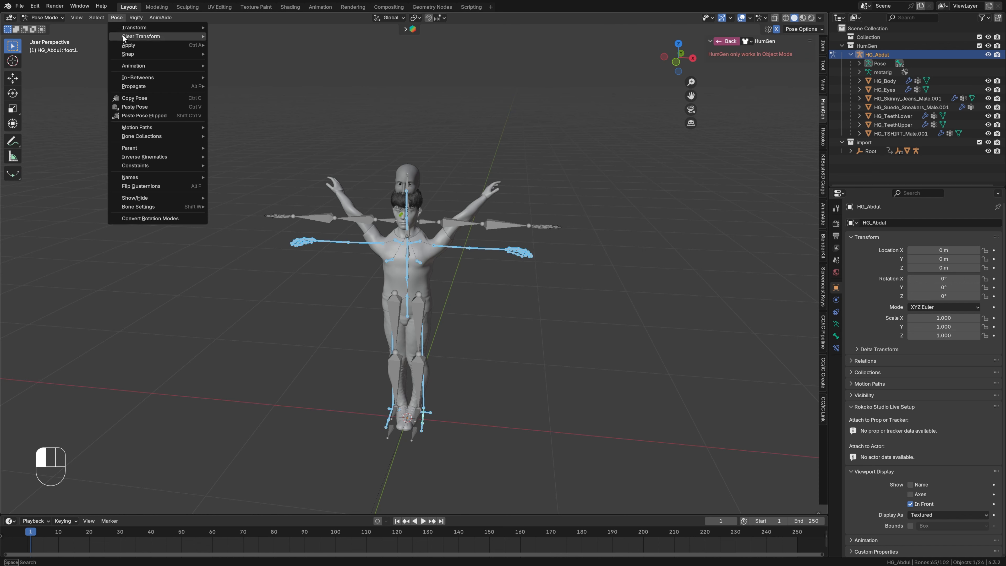
mouse_move(125, 44)
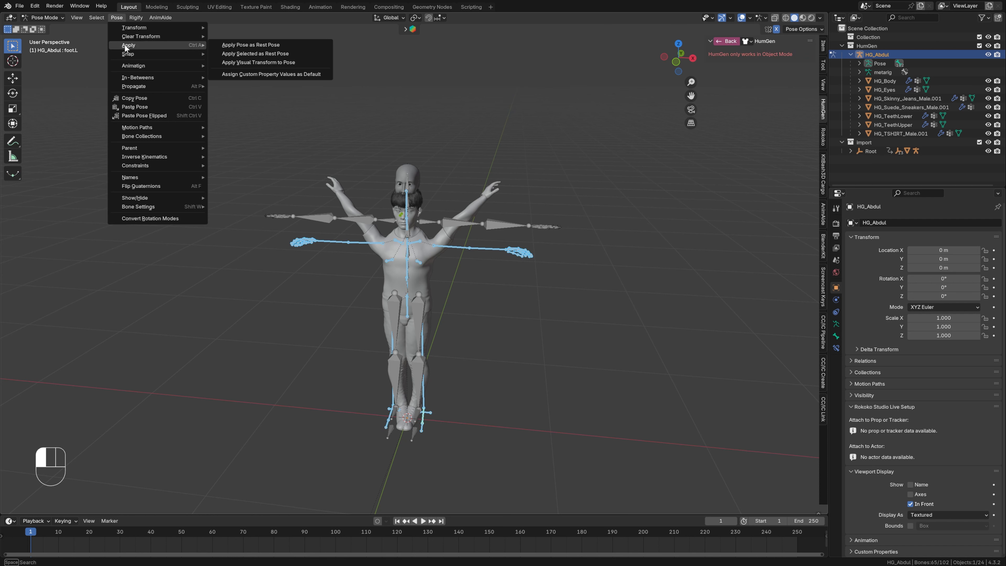
click(234, 44)
middle_drag(515, 338, 527, 338)
click(116, 17)
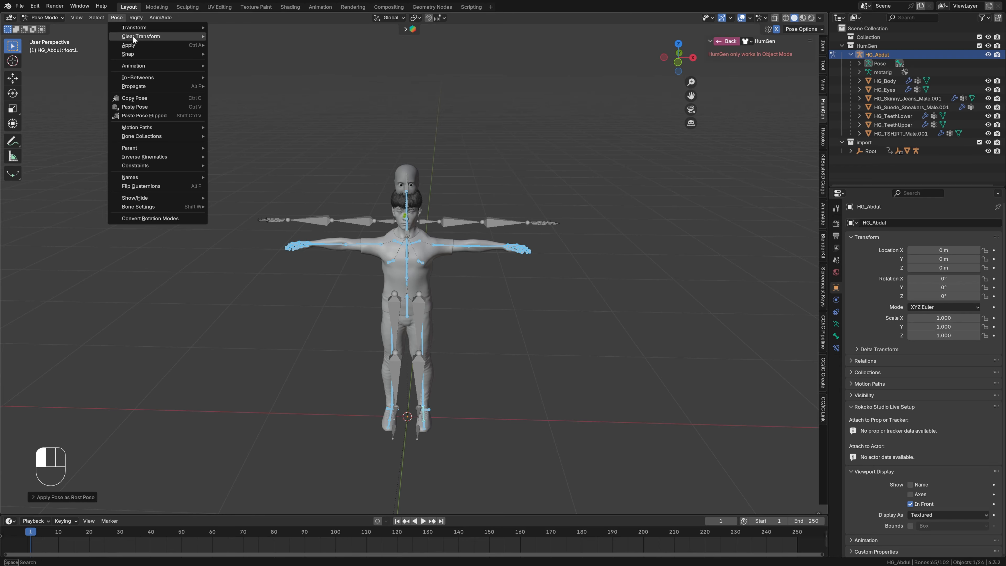
mouse_move(133, 37)
click(223, 35)
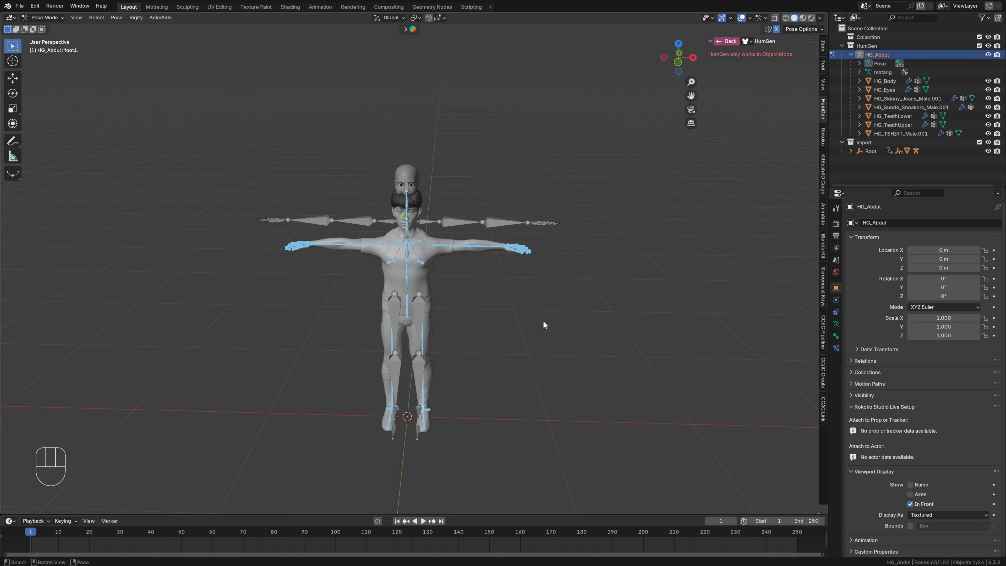
- Test the rig's deformation by rotating upper_arm.L downward and thigh.L outward
click(450, 249)
middle_drag(533, 340, 543, 321)
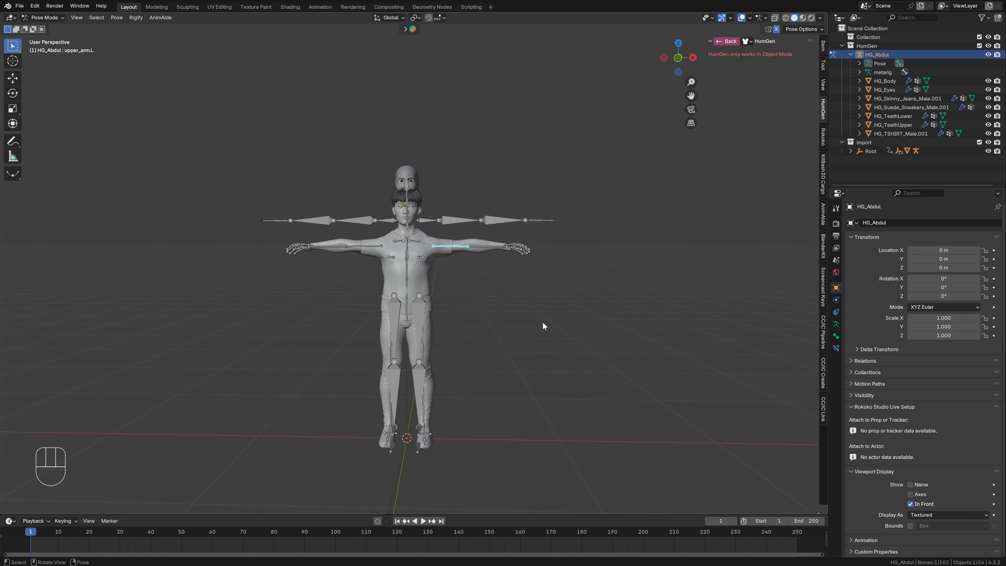
key(r)
click(469, 390)
click(427, 398)
click(427, 340)
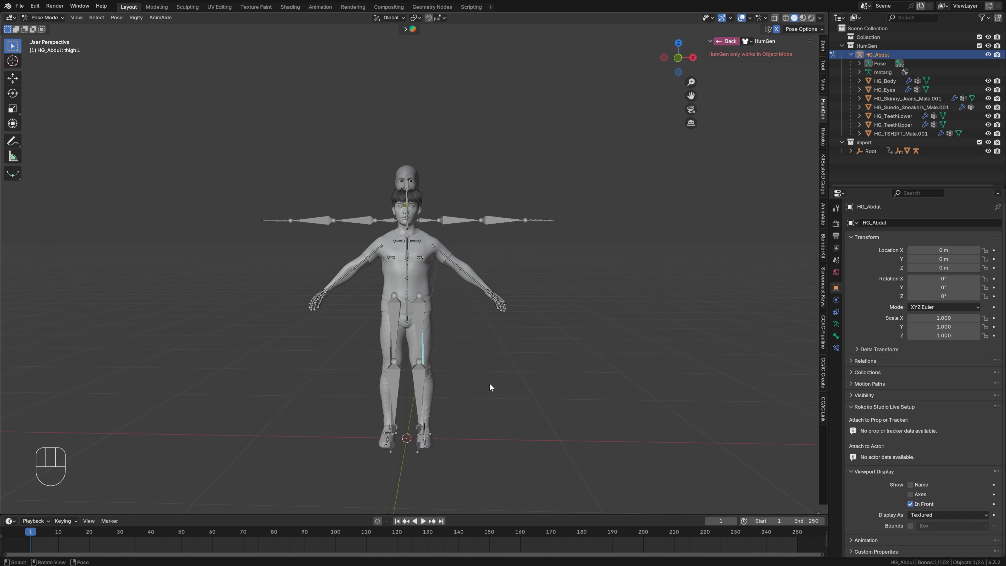
key(r)
click(536, 354)
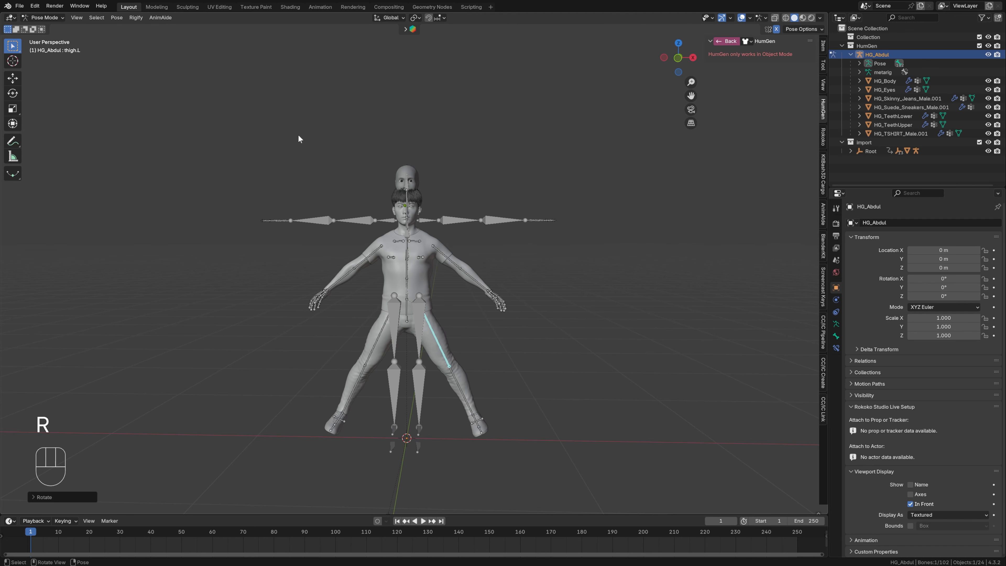
- Clear the transforms of all bones to reset the test pose to the T-pose
key(a)
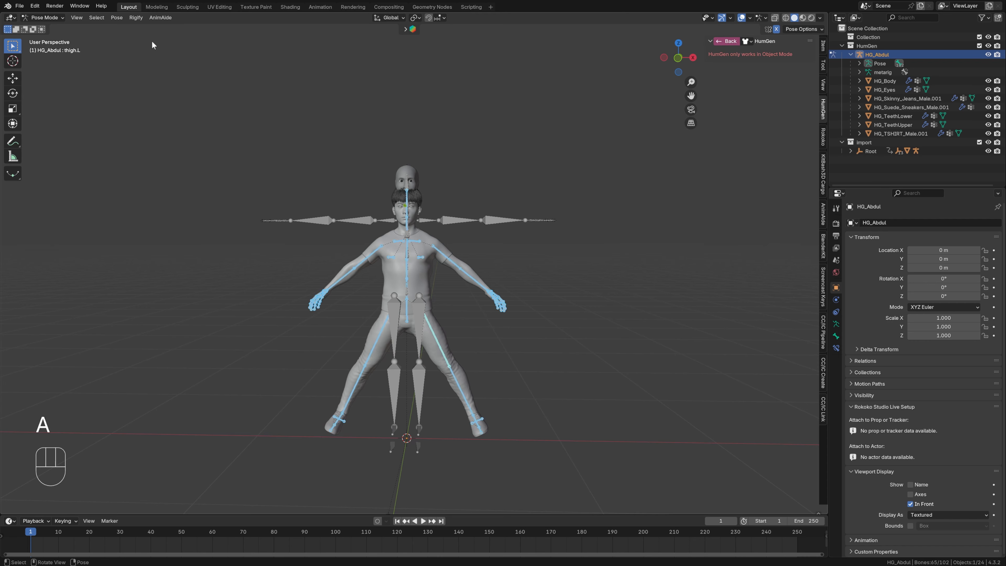
click(117, 17)
mouse_move(158, 36)
click(227, 34)
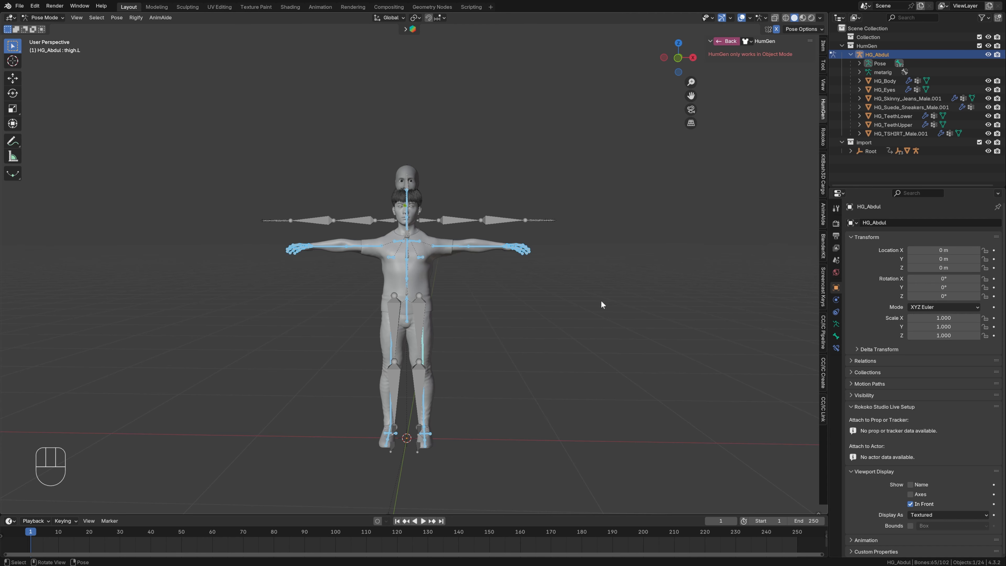
- Select the Human Generator rig and the Root.001 mocap armature together and select all their bones in Pose Mode
key(ctrl+Tab)
shift+click(503, 219)
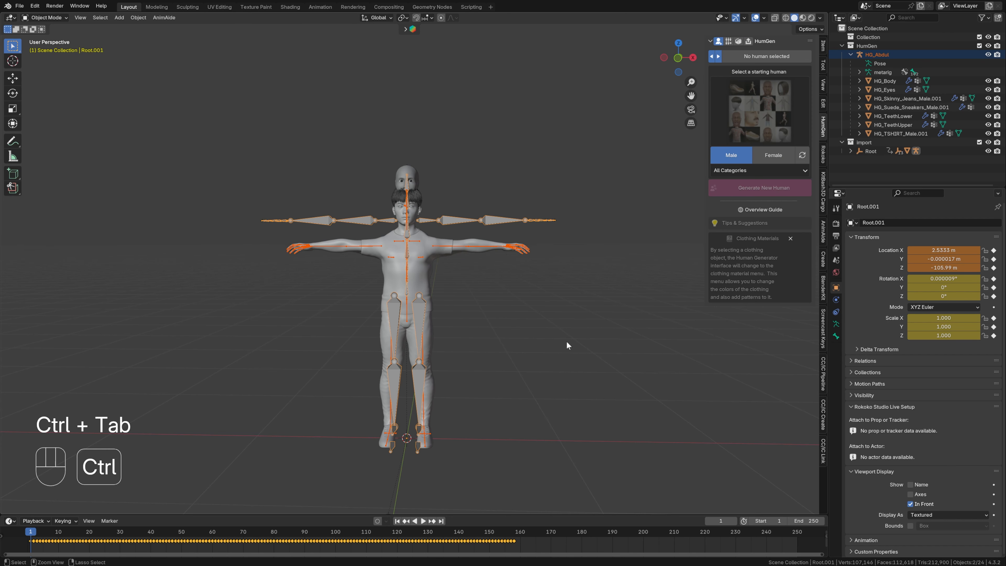
key(ctrl+Tab)
key(a)
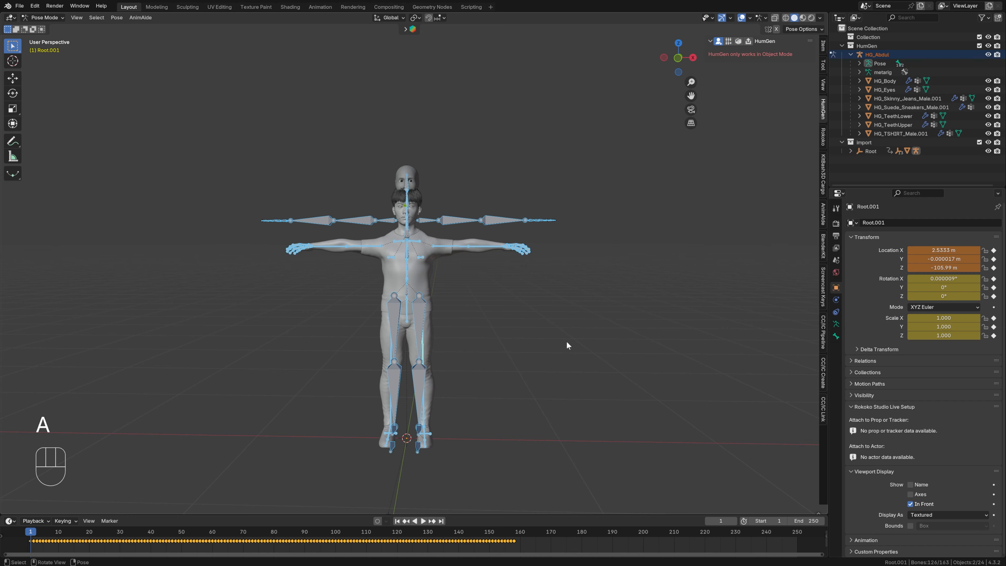
key(n)
key(n)
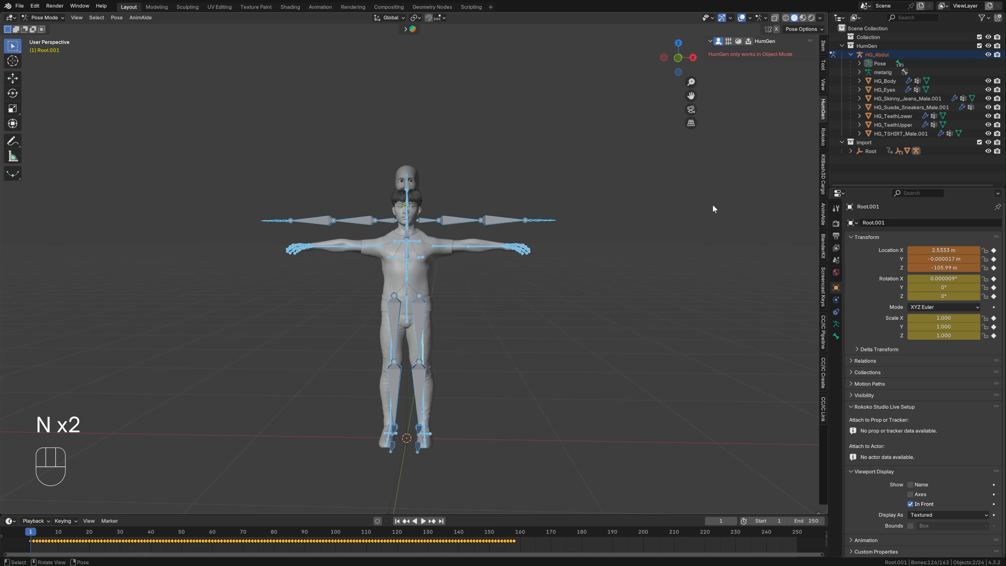
- Set Rokoko retargeting from source Root.001 to the Human Generator armature as target and build the bone list
click(823, 135)
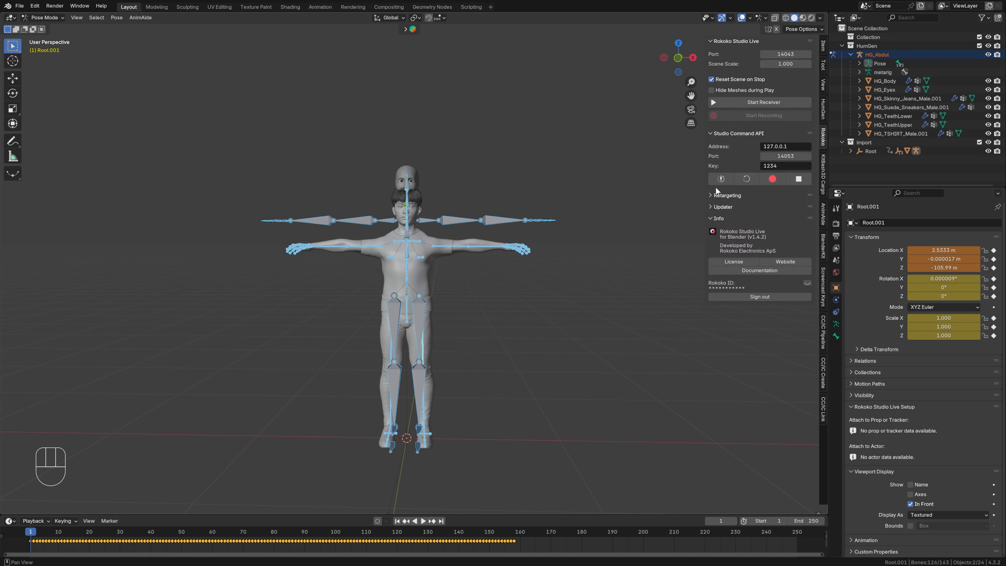
click(710, 194)
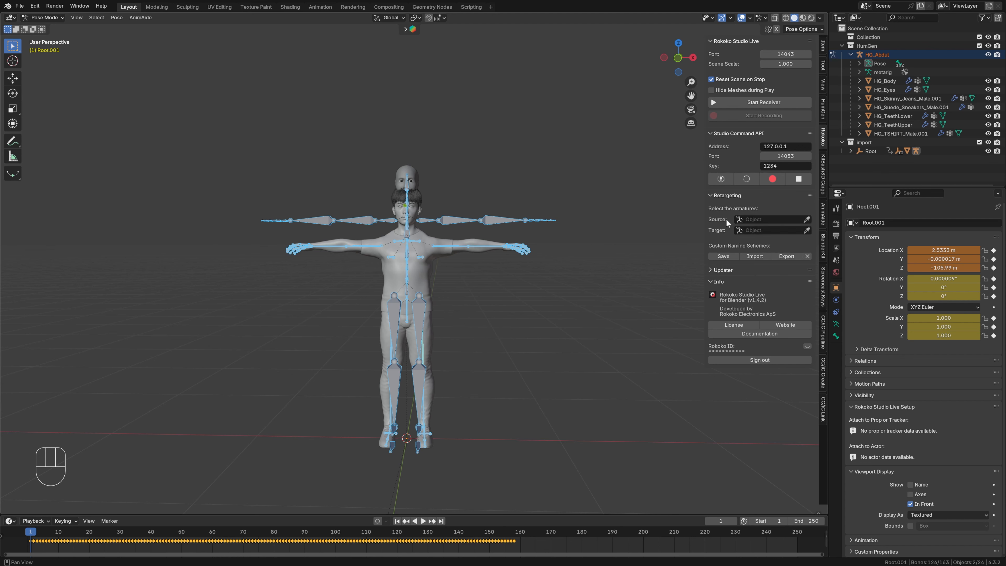
click(760, 221)
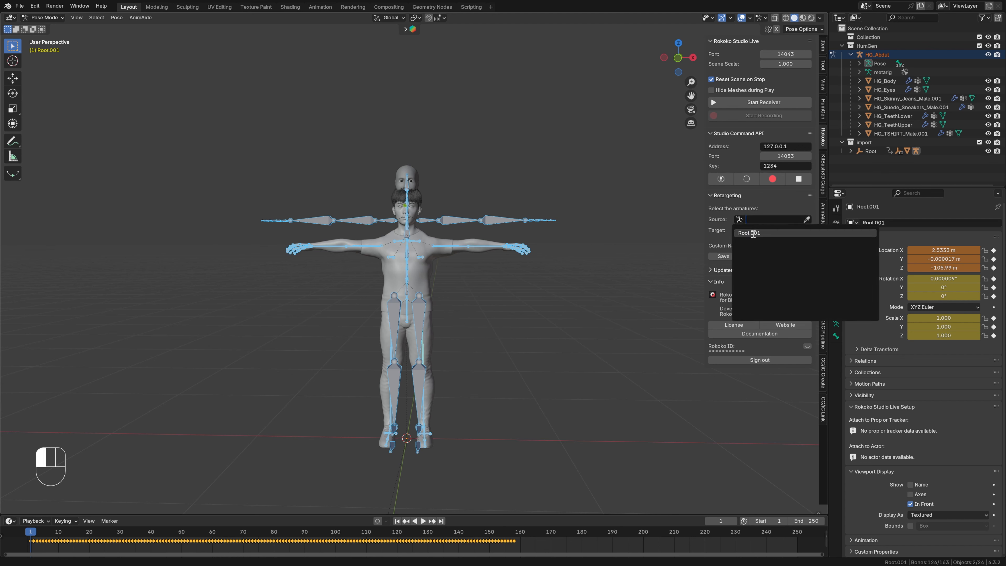
click(753, 233)
click(754, 231)
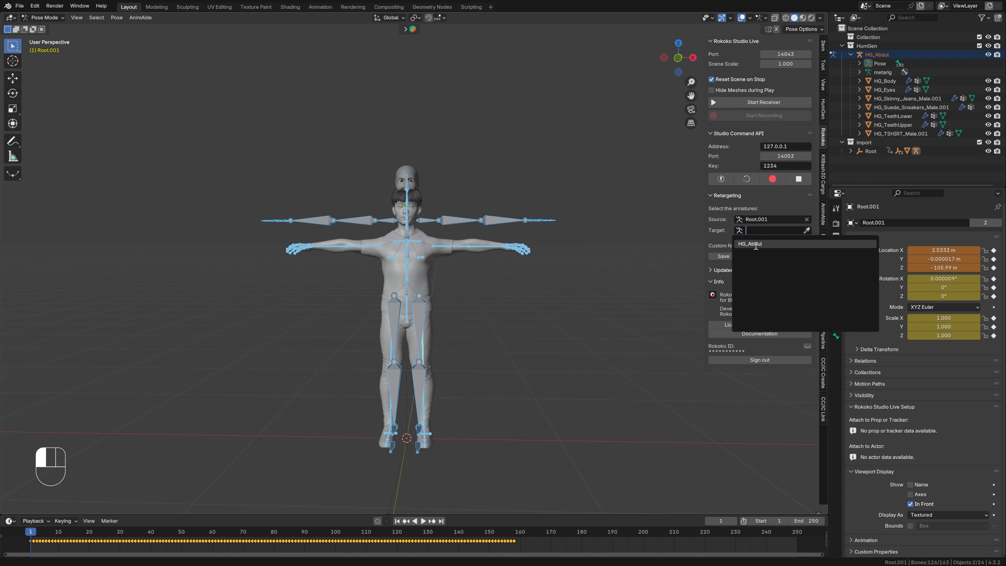
click(755, 244)
click(756, 242)
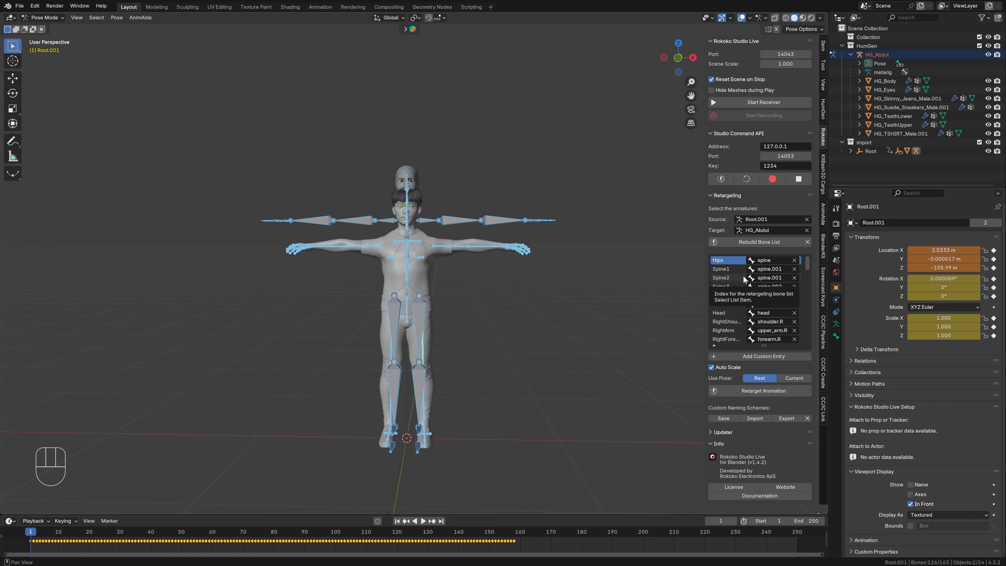
- Retarget the animation using the Rest pose, with Spine2's target bone cleared and Auto Scale disabled
click(795, 278)
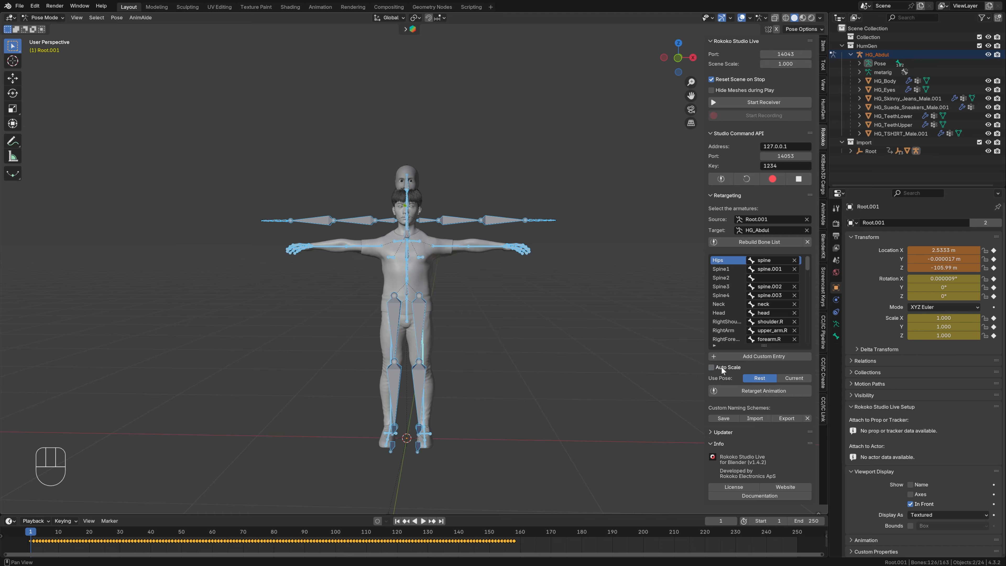
click(761, 392)
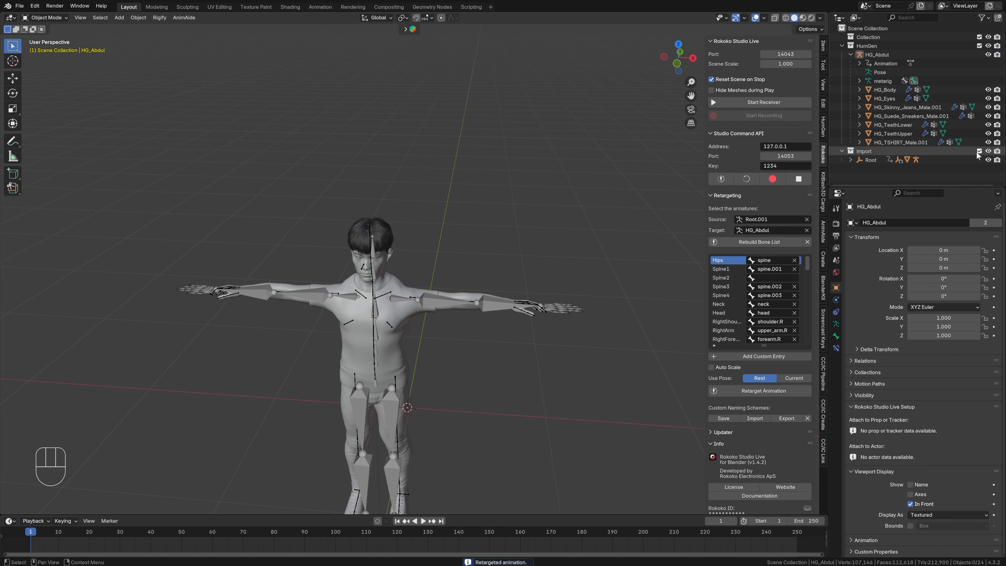
- Exclude the Import collection from the view layer and preview the retargeted animation, stopping at frame 12
click(979, 151)
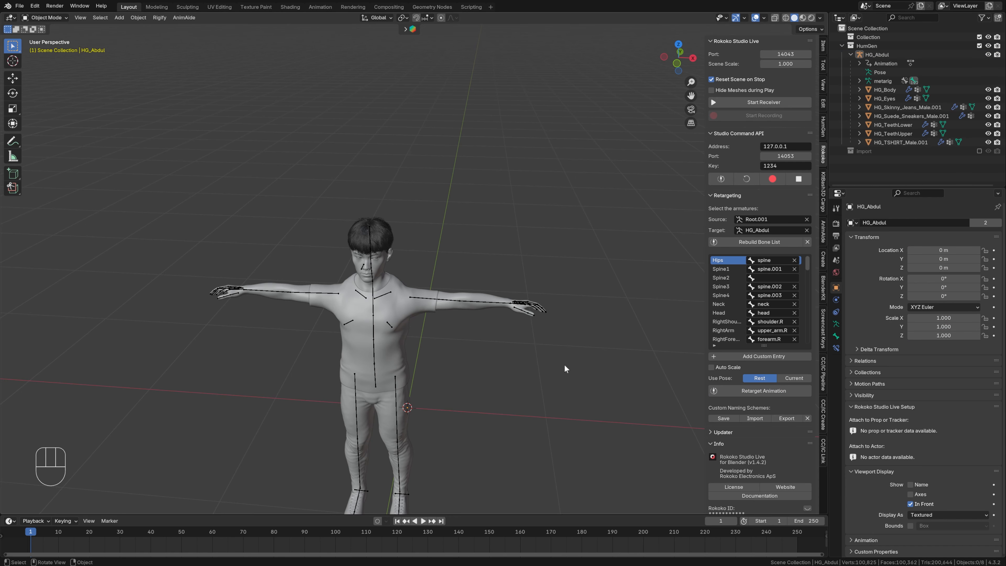
middle_drag(564, 365, 559, 401)
key(space)
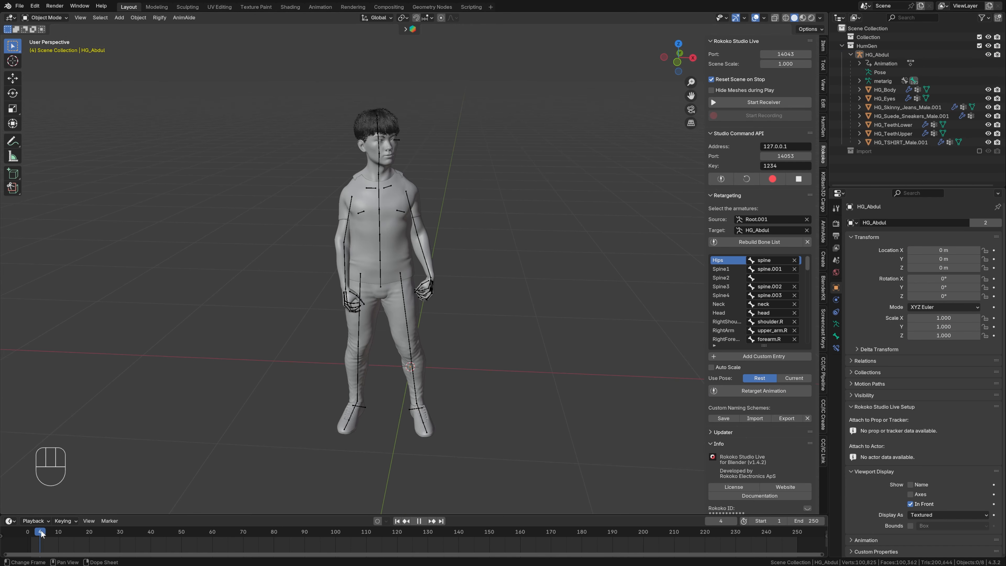
drag(159, 536, 64, 536)
key(space)
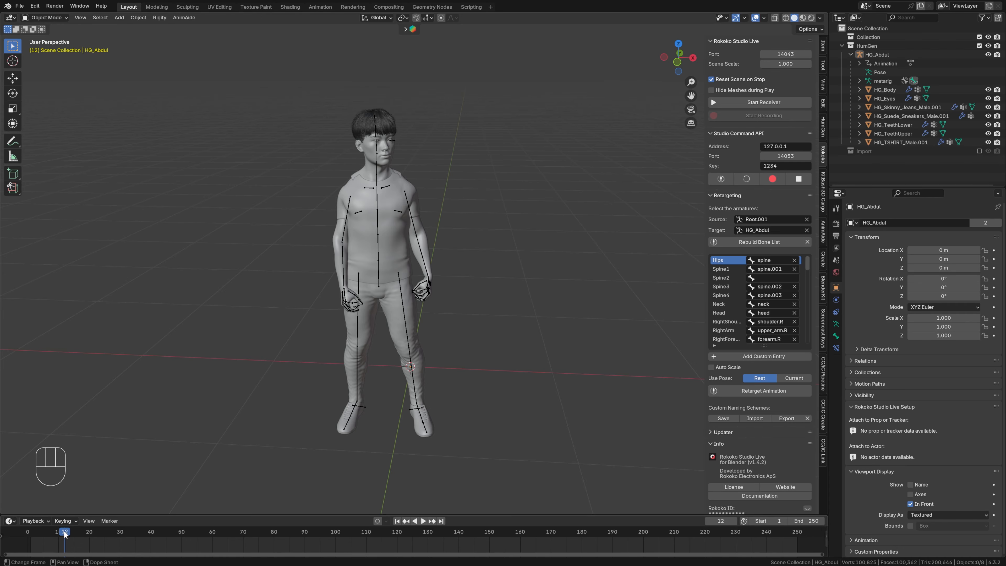
- Play back the retargeted animation and inspect the character's head and shoulders at frame 25
key(space)
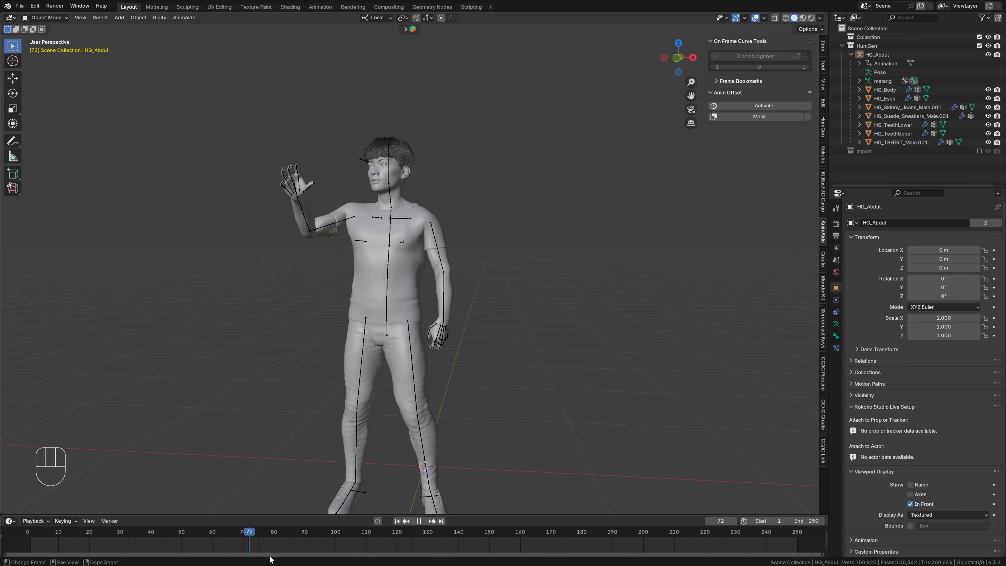
drag(406, 558, 104, 555)
middle_drag(471, 386, 488, 405)
shift+middle_drag(468, 325, 506, 414)
scroll(556, 364, up, 5)
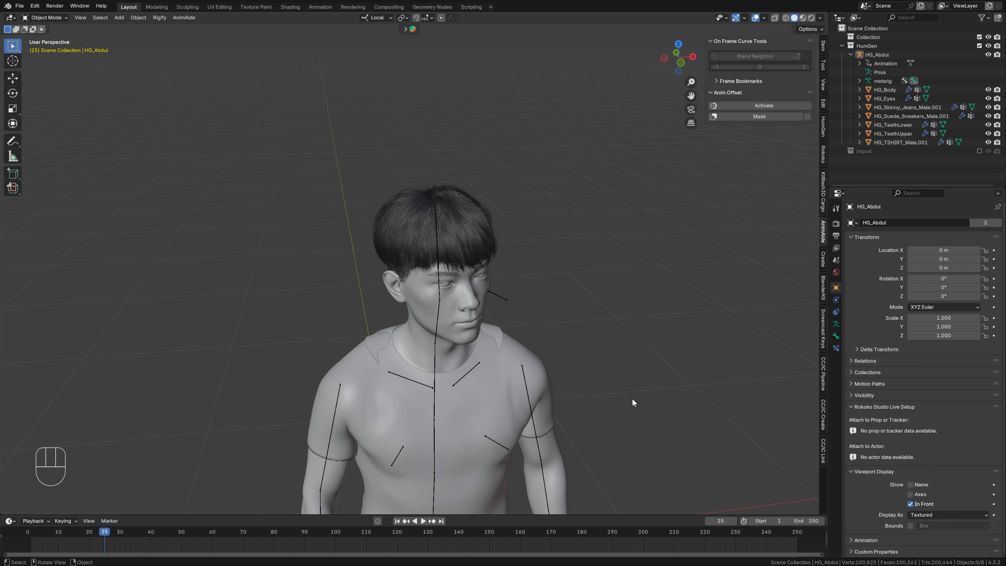
middle_drag(632, 399, 596, 384)
- Put the HG_Body mesh into Sculpt Mode and set up the Grab brush with a 186 px radius
click(382, 297)
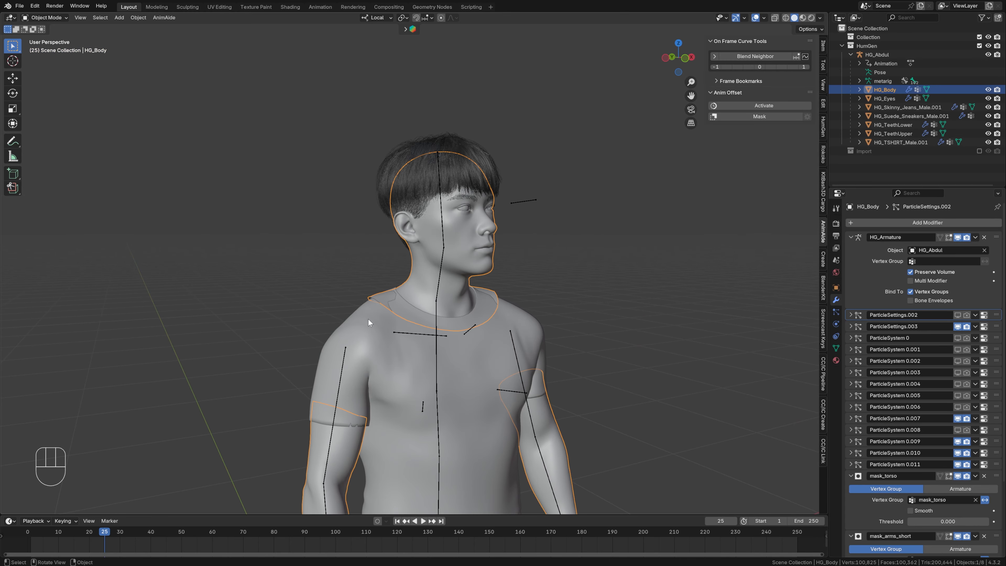
key(ctrl+Tab)
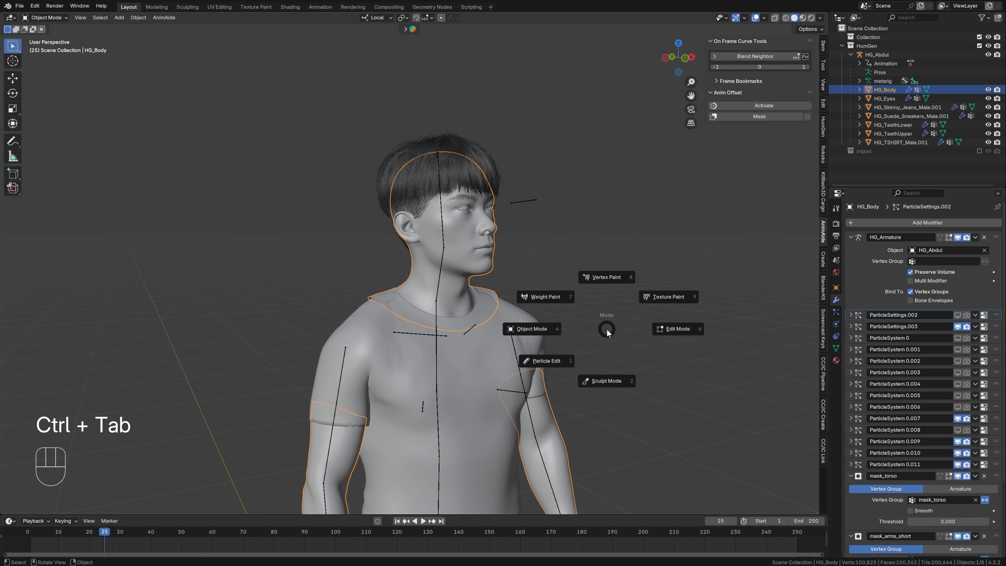
click(604, 382)
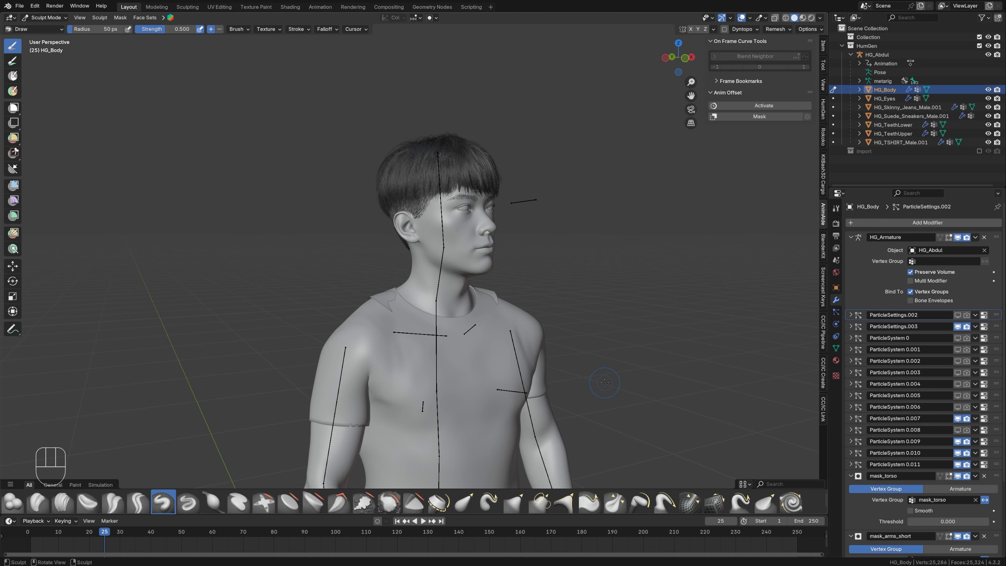
key(g)
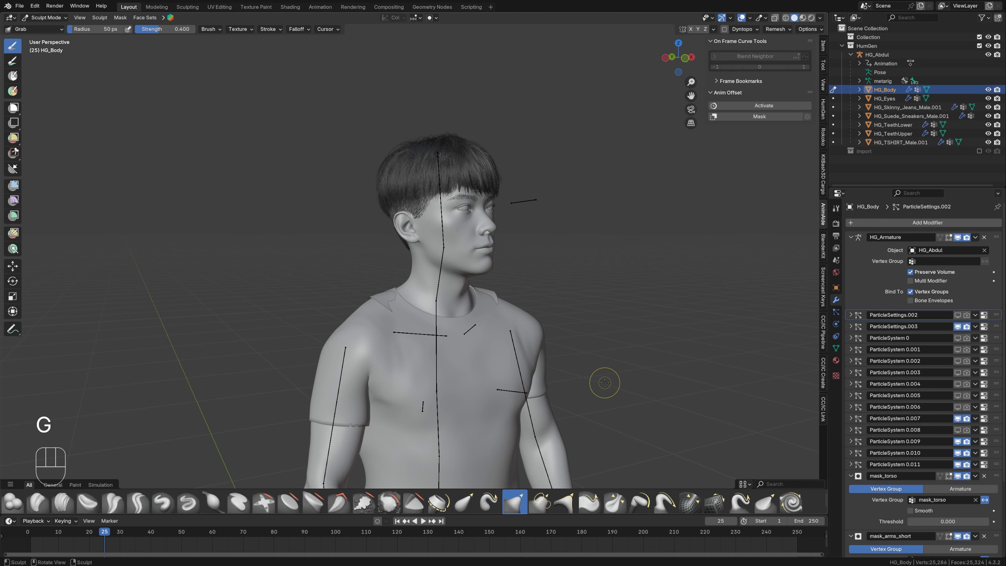
key(f)
click(645, 392)
- Push the body mesh on both shoulders beneath the T-shirt with the Grab brush
shift+middle_drag(588, 284, 650, 345)
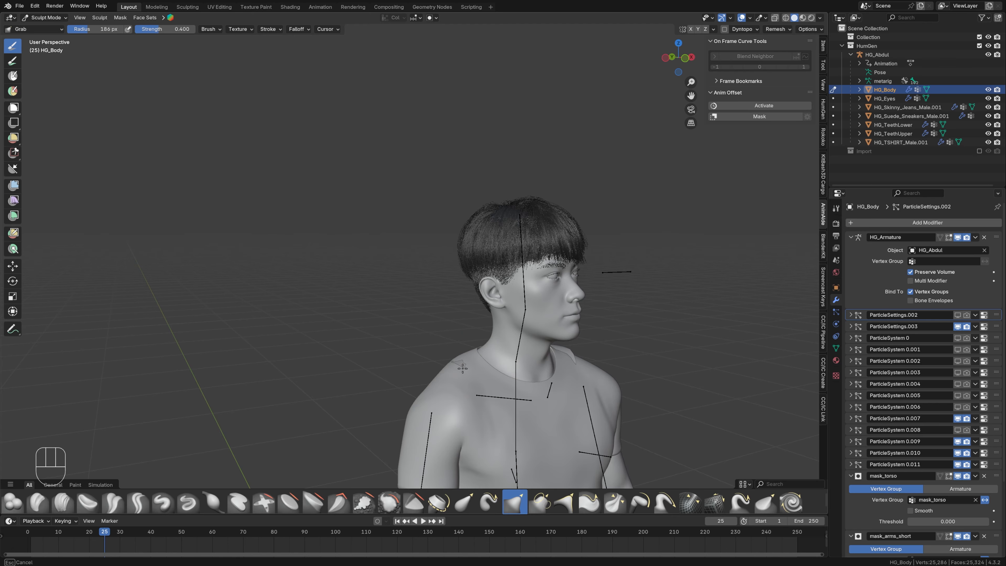
drag(463, 369, 468, 378)
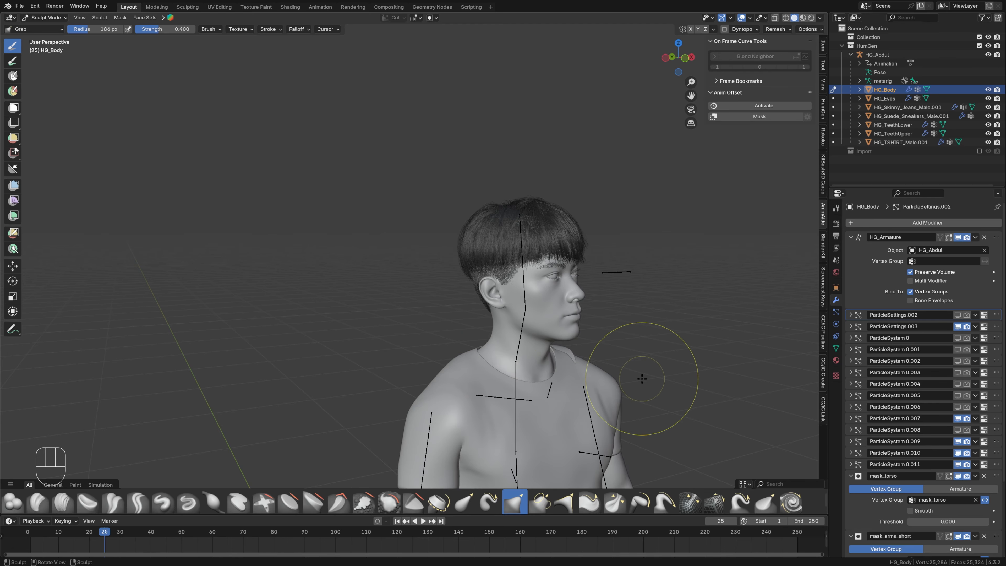
middle_drag(641, 378, 507, 359)
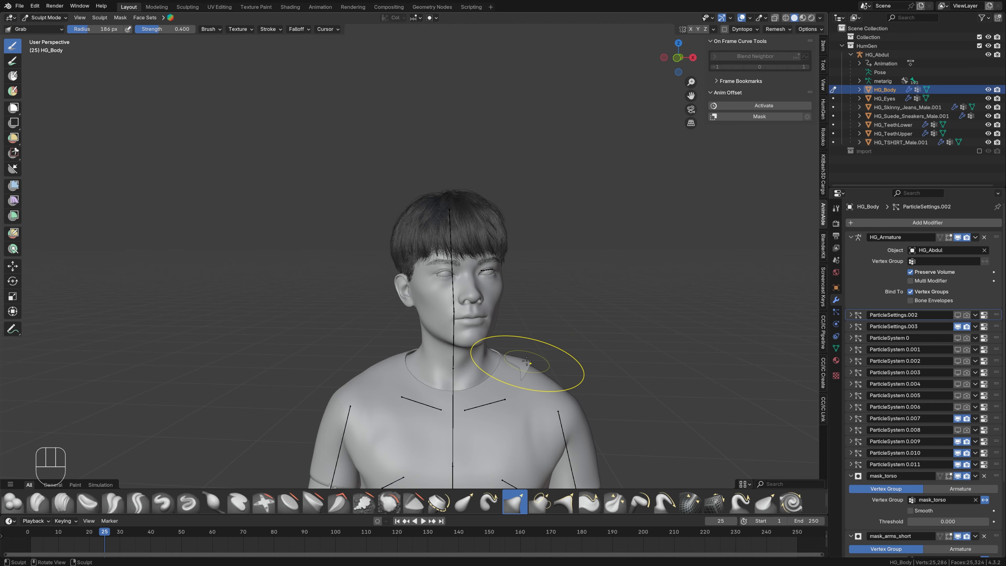
drag(526, 362, 520, 376)
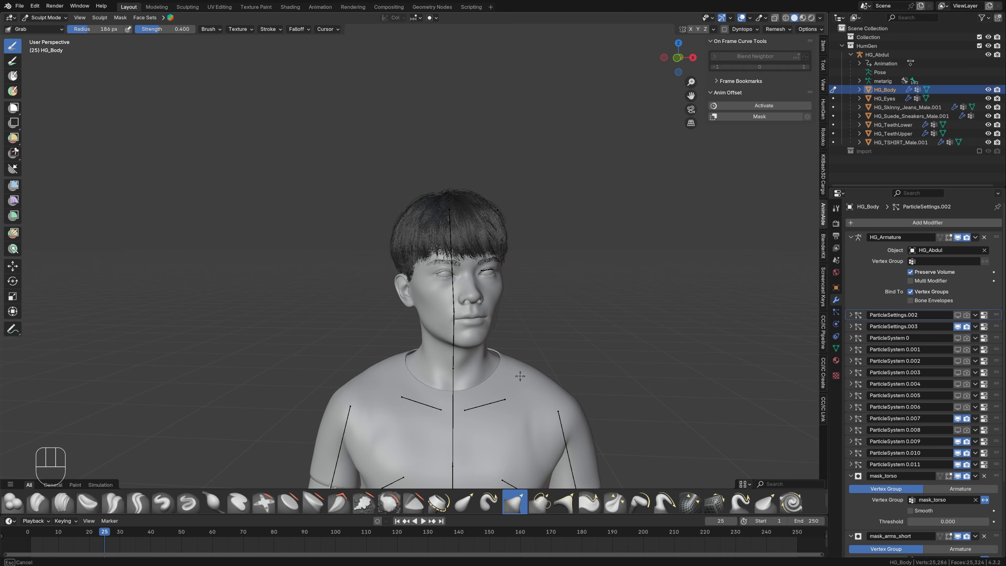
scroll(595, 341, down, 4)
shift+middle_drag(601, 407, 622, 287)
middle_drag(633, 323, 617, 324)
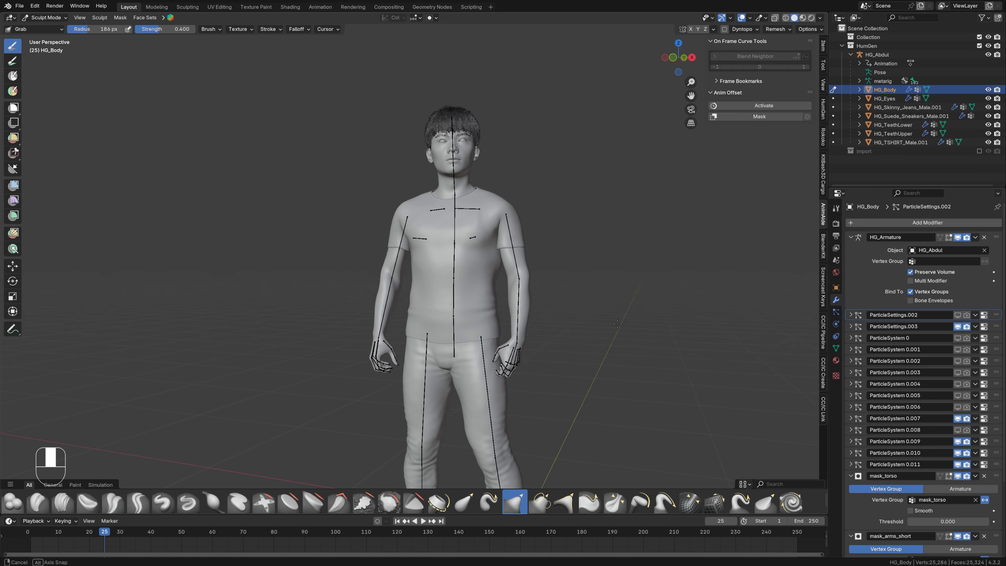
- Adjust the body mesh around the ankle with the Grab brush so it fits inside the sneaker
middle_drag(591, 395, 514, 368)
shift+middle_drag(511, 416, 548, 284)
middle_drag(546, 342, 502, 343)
scroll(509, 390, up, 2)
shift+middle_drag(490, 455, 540, 294)
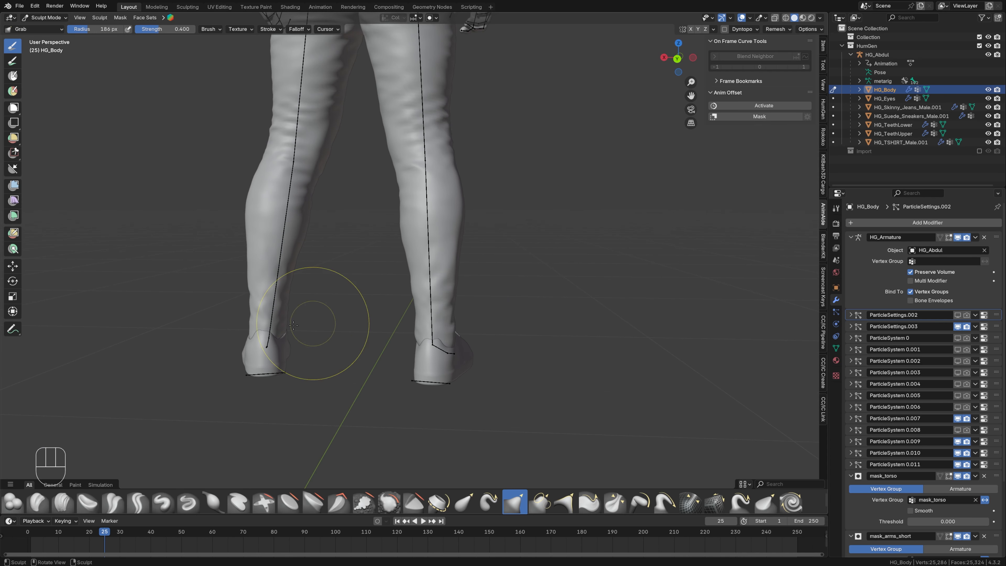
mouse_move(276, 327)
shift+middle_down()
mouse_move(429, 303)
mouse_move(521, 318)
mouse_move(475, 301)
shift+middle_up()
scroll(430, 303, up, 3)
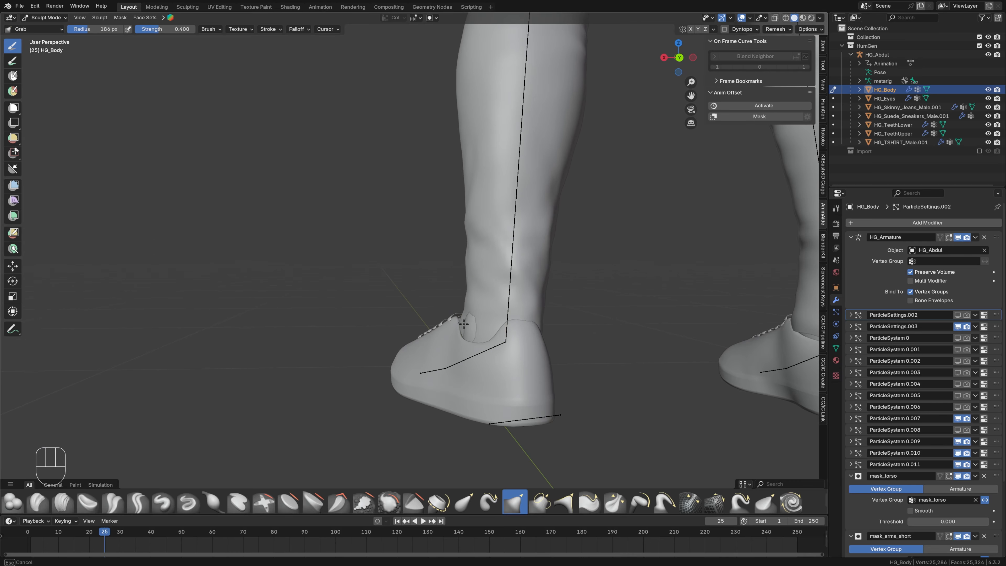
drag(477, 323, 473, 324)
mouse_move(441, 317)
middle_down()
mouse_move(448, 282)
mouse_move(416, 326)
mouse_move(482, 374)
mouse_move(469, 285)
mouse_move(464, 449)
middle_up()
scroll(632, 258, down, 3)
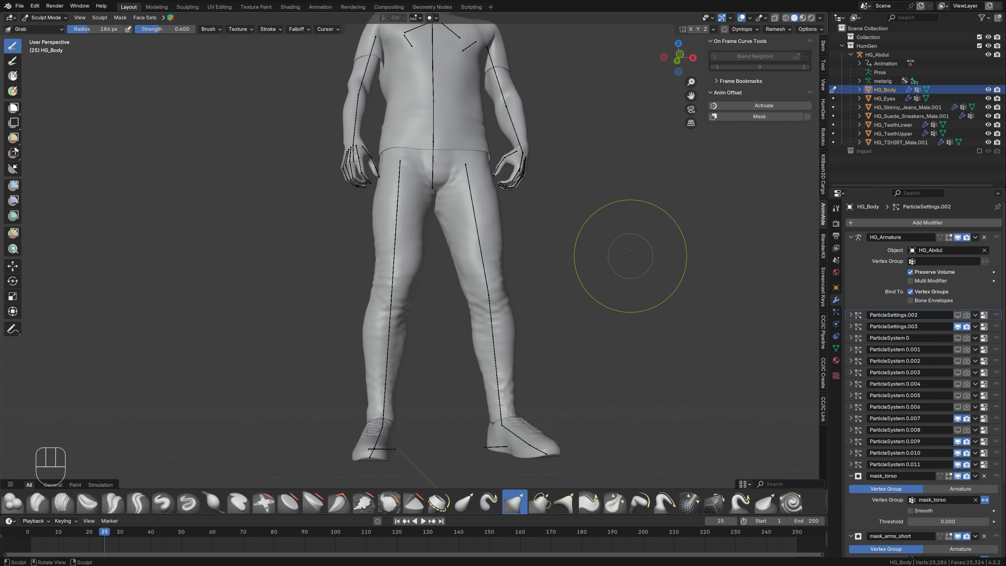
shift+middle_drag(630, 256, 577, 329)
- Return HG_Body to Object Mode and move the timeline to frame 31 with the full character in view
key(ctrl+Tab)
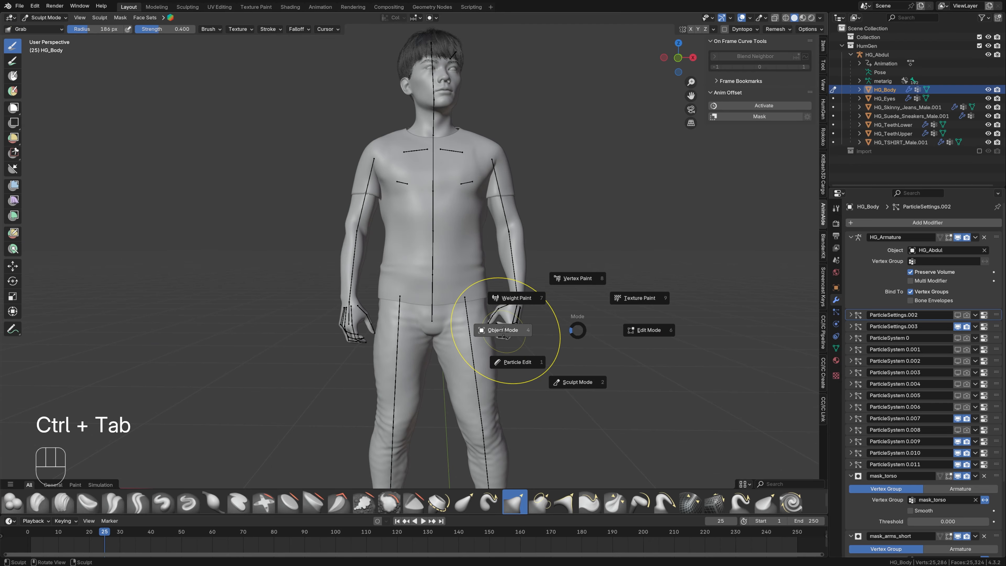
click(503, 330)
middle_drag(563, 191, 543, 305)
scroll(560, 216, down, 2)
scroll(543, 306, down, 1)
drag(105, 532, 123, 547)
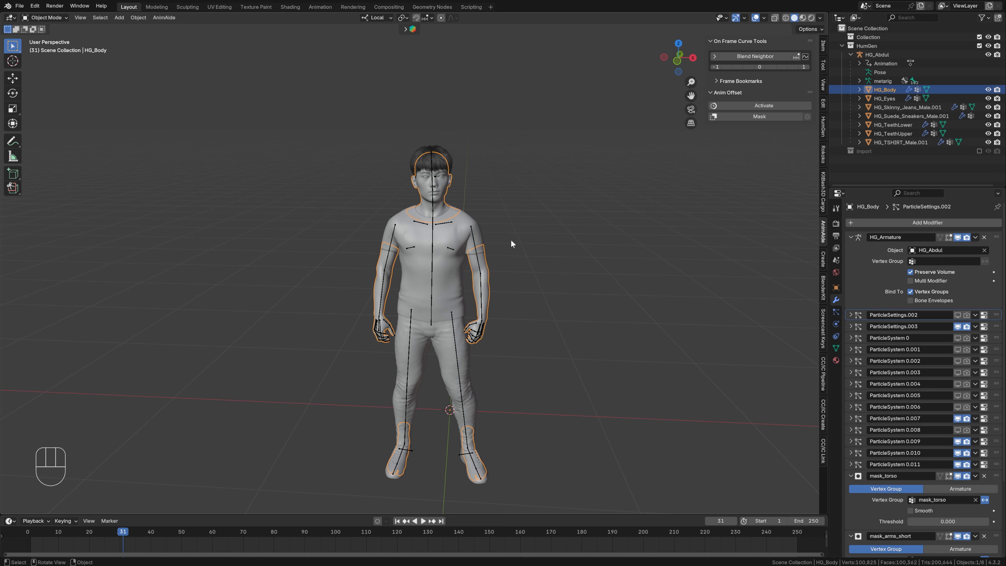
- Add the Human Generator facial rig and prepare it for ARKit with the Left and Right (Default ARKit) suffix
click(823, 129)
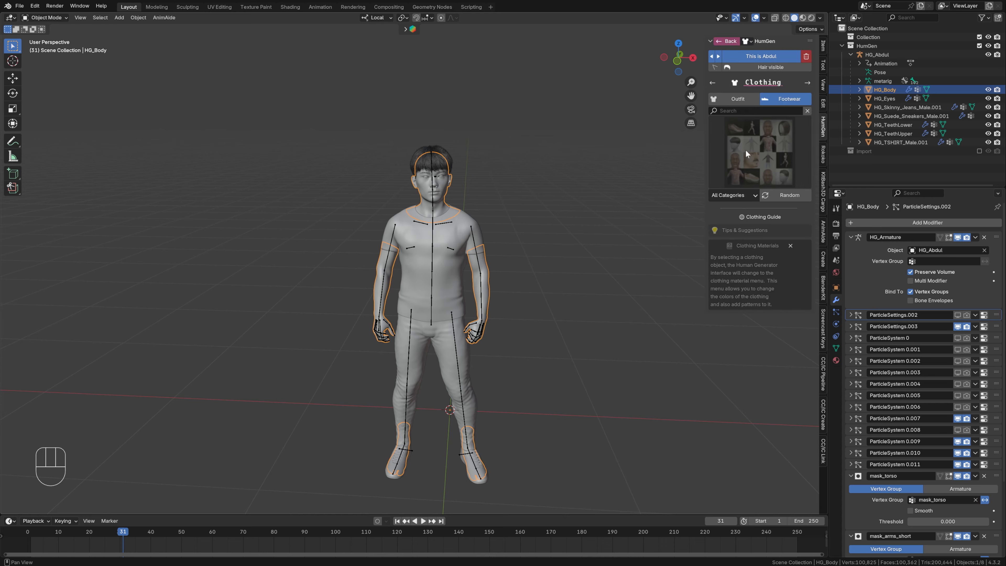
click(747, 41)
click(733, 181)
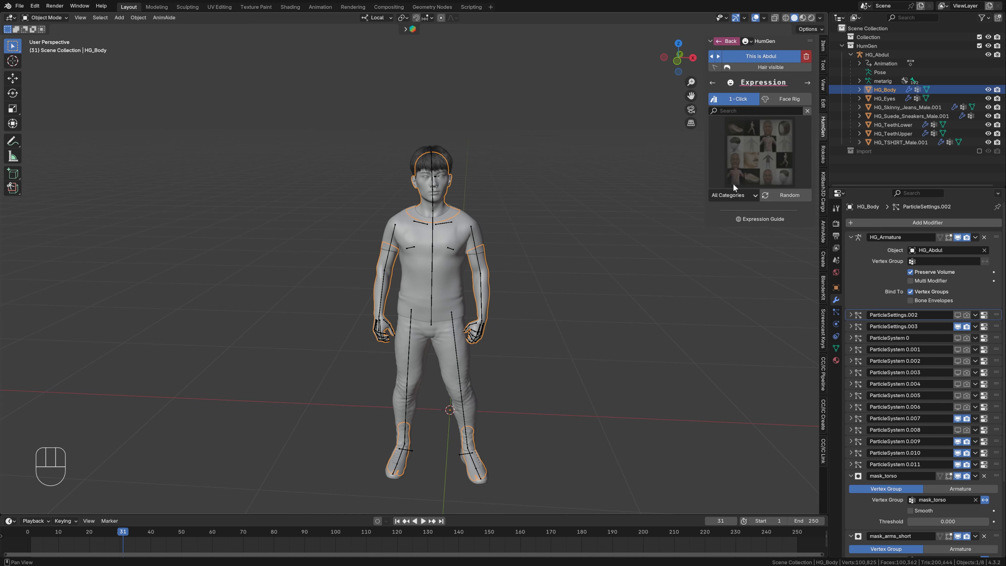
click(785, 99)
click(759, 115)
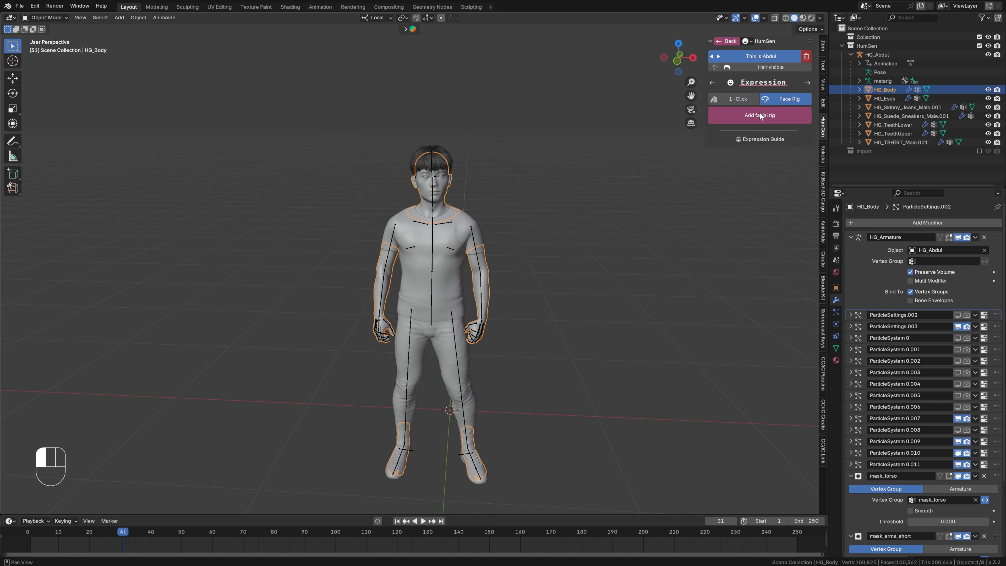
click(757, 147)
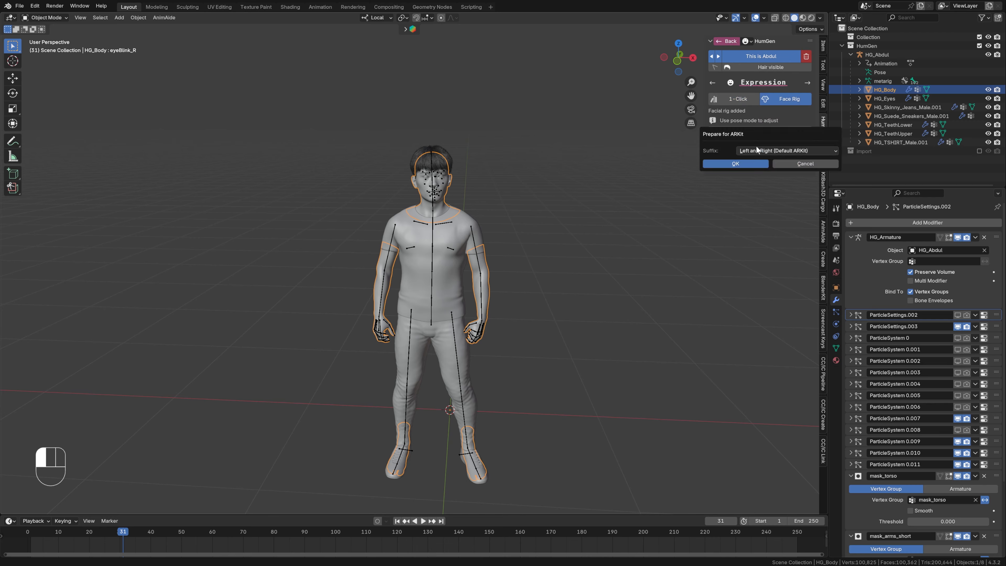
click(735, 163)
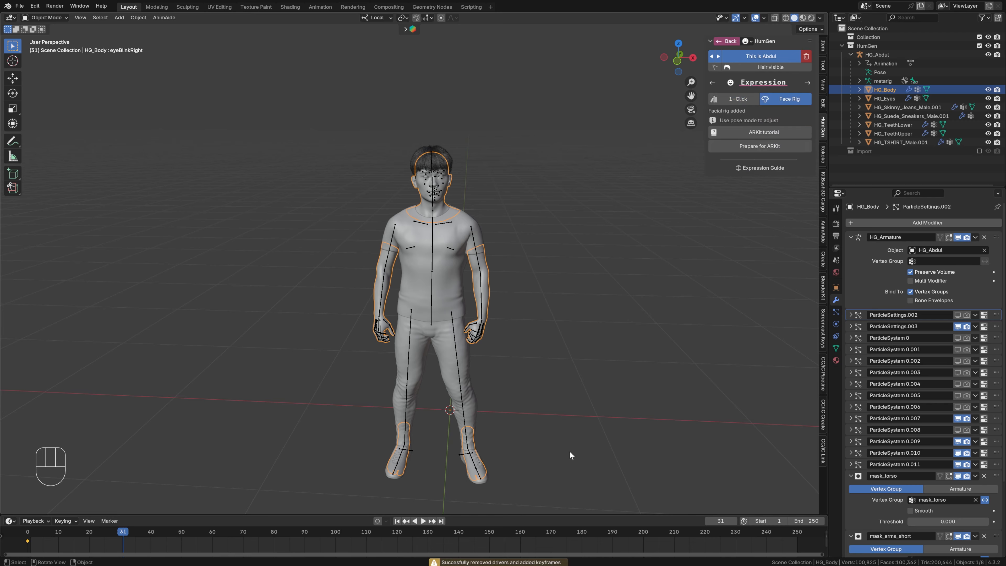
- Examine the rigged face up close and display the shape keys of the HG_Body mesh
click(551, 467)
mouse_move(547, 341)
shift+middle_down()
mouse_move(538, 297)
mouse_move(547, 346)
shift+middle_up()
shift+middle_drag(545, 278, 552, 334)
middle_drag(552, 333, 553, 365)
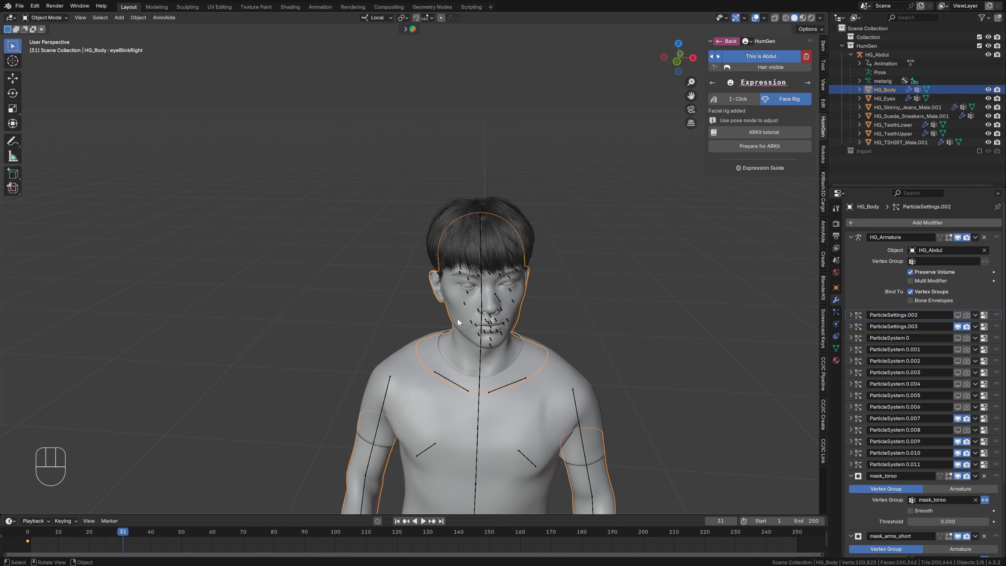
click(835, 348)
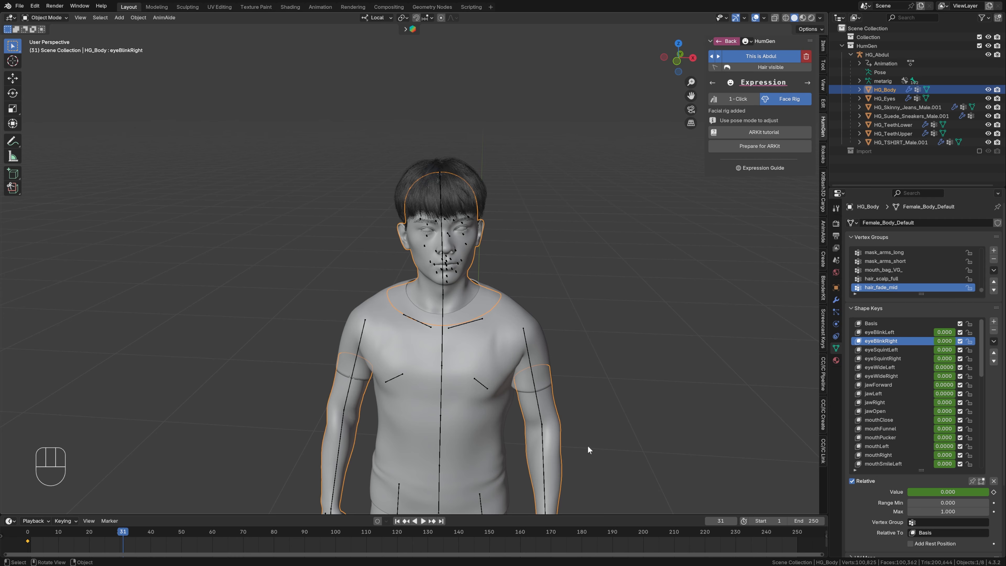
click(993, 322)
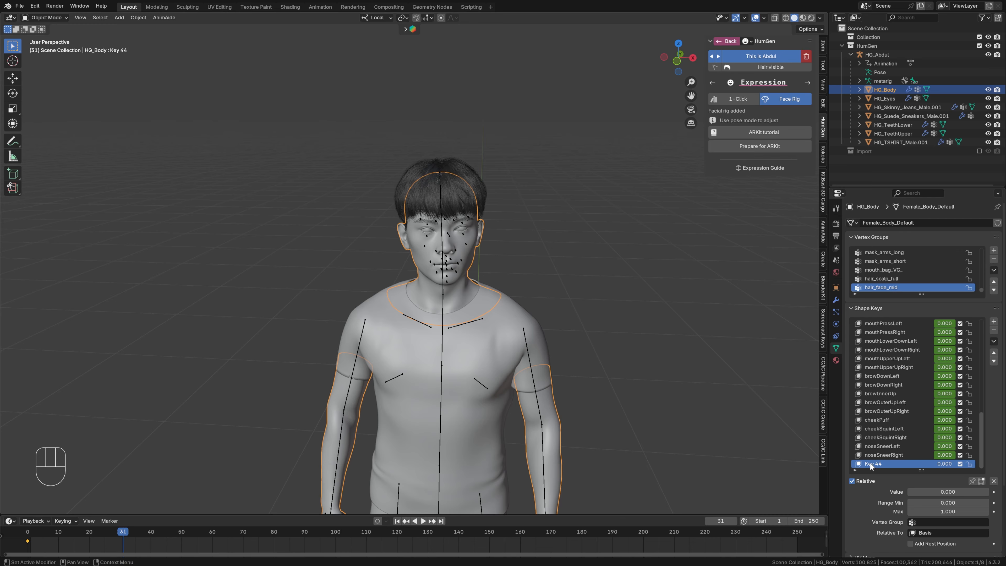
double_click(870, 463)
text(Basis)
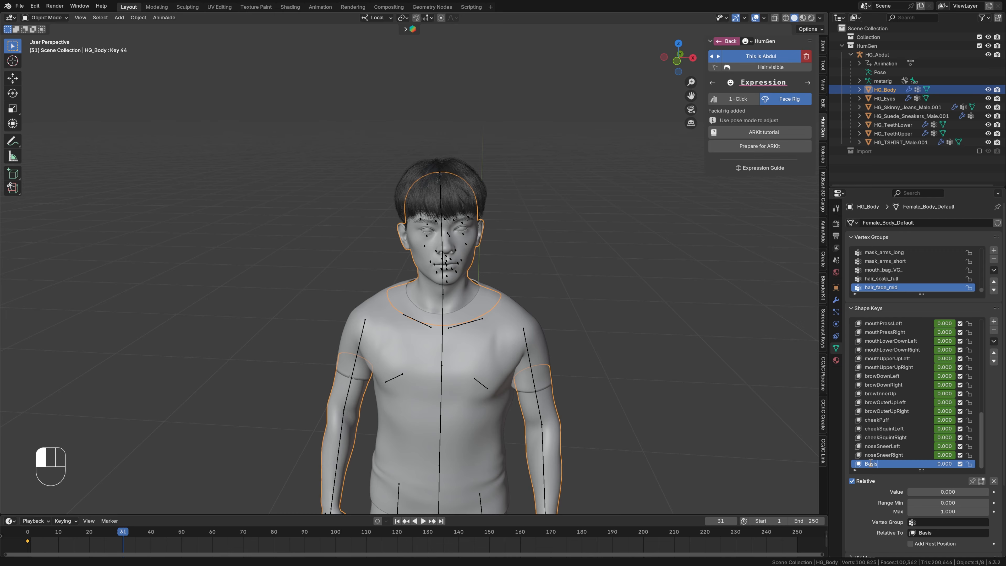
key(Escape)
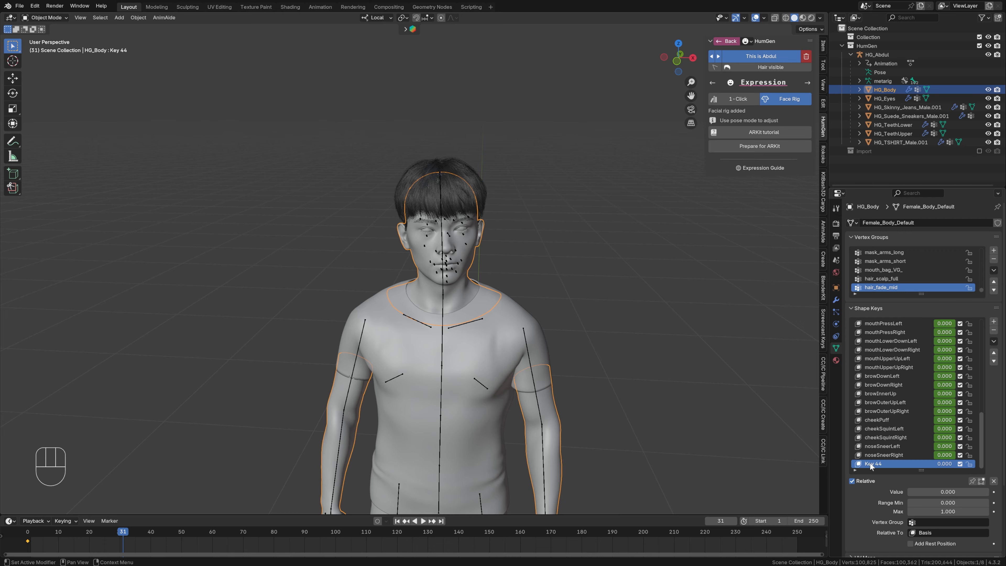
scroll(881, 432, up, 8)
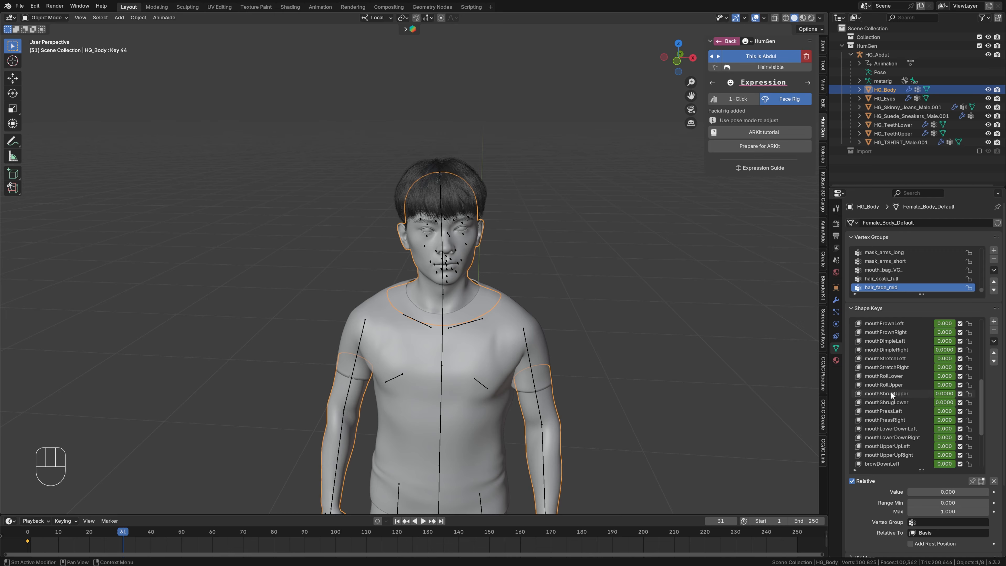
scroll(896, 375, up, 5)
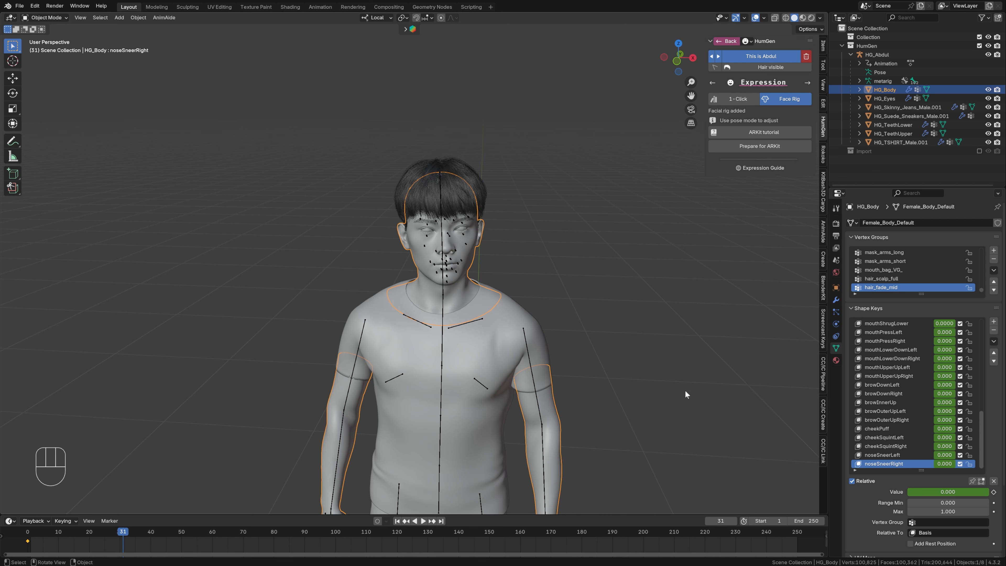
- Include the Import collection in the view layer again and select Newton_HeadFace under Root.001
click(979, 152)
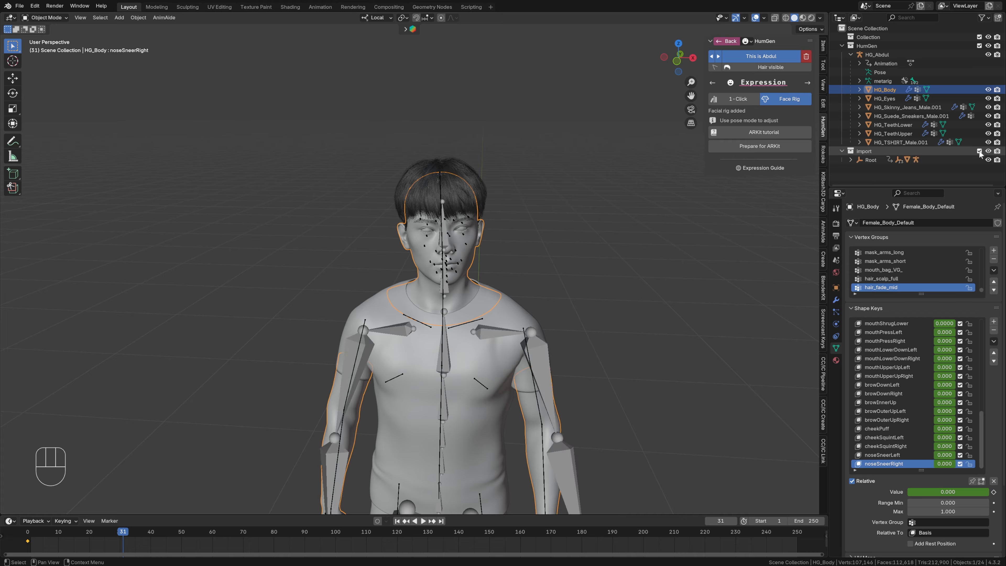
click(851, 160)
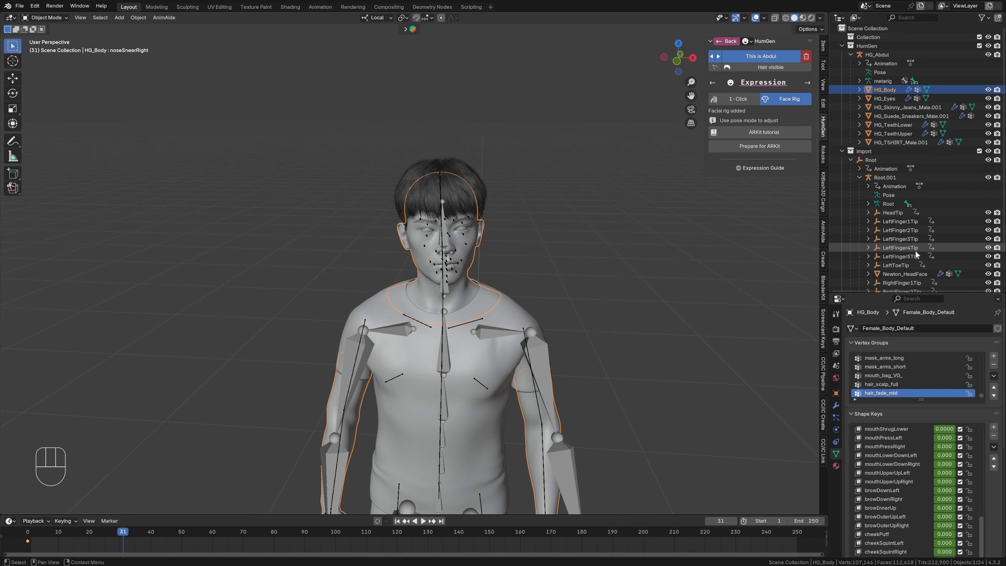
scroll(903, 253, down, 2)
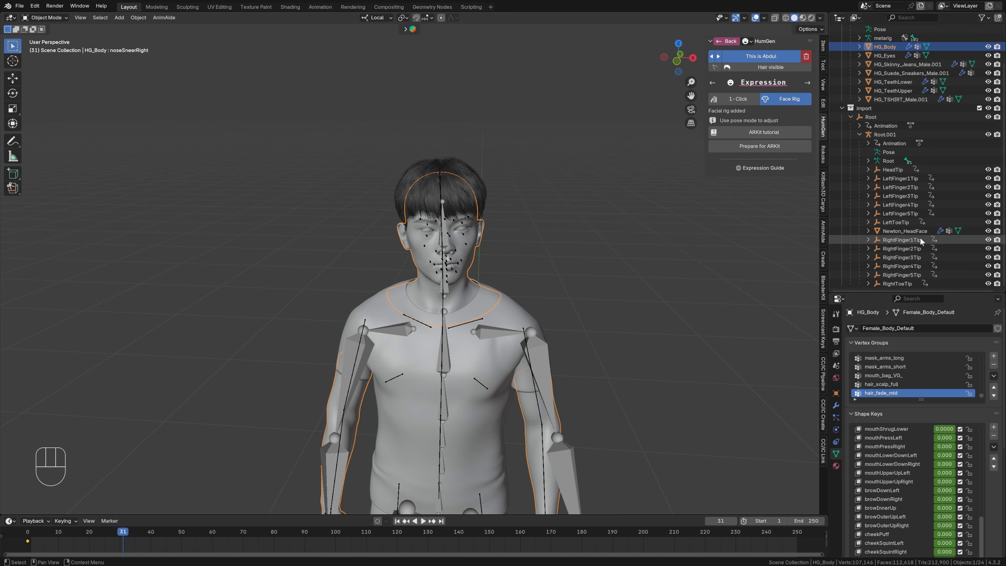
click(904, 231)
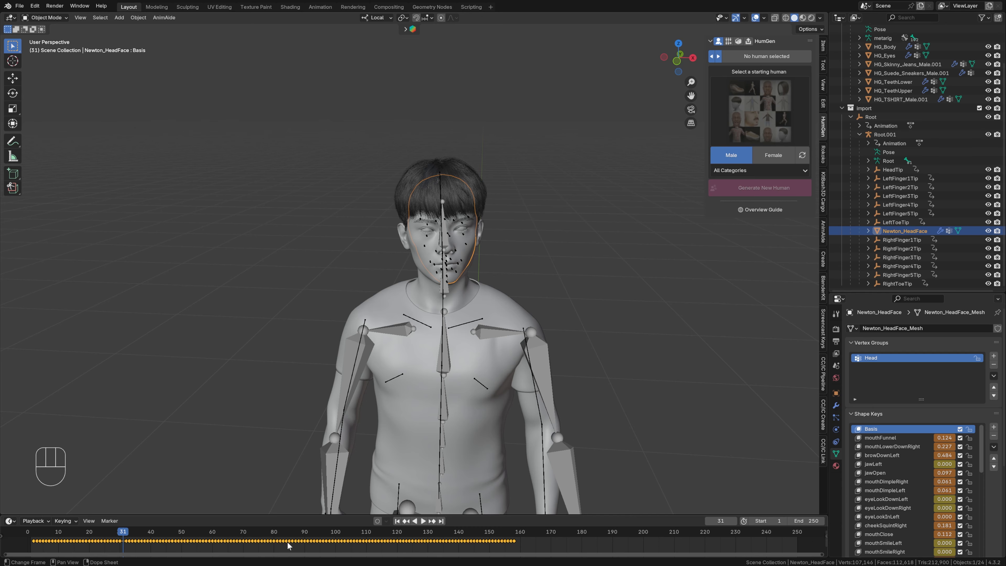
- Copy Newton_HeadFace's facial keyframes and paste them onto HG_Body's shape keys at frame 31
key(ctrl+c)
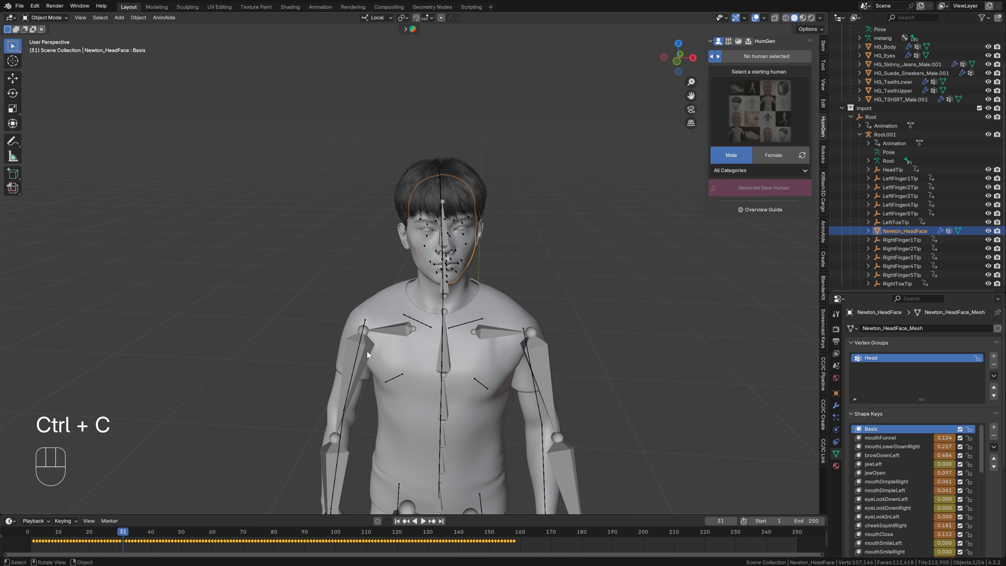
click(421, 286)
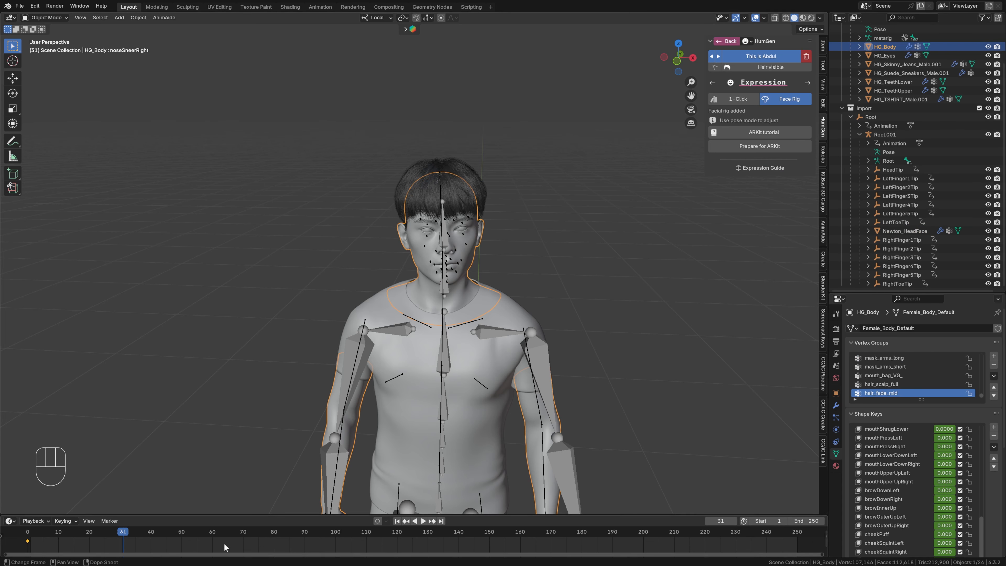
key(ctrl+v)
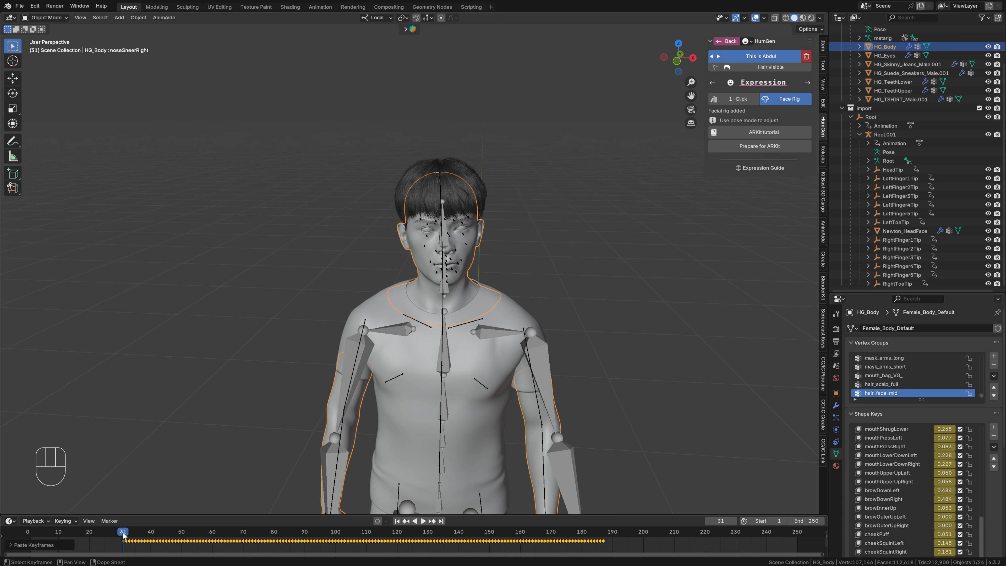
- Shift the pasted facial keyframes of HG_Body back along the timeline so that they start at frame 1
drag(122, 534, 47, 533)
key(space)
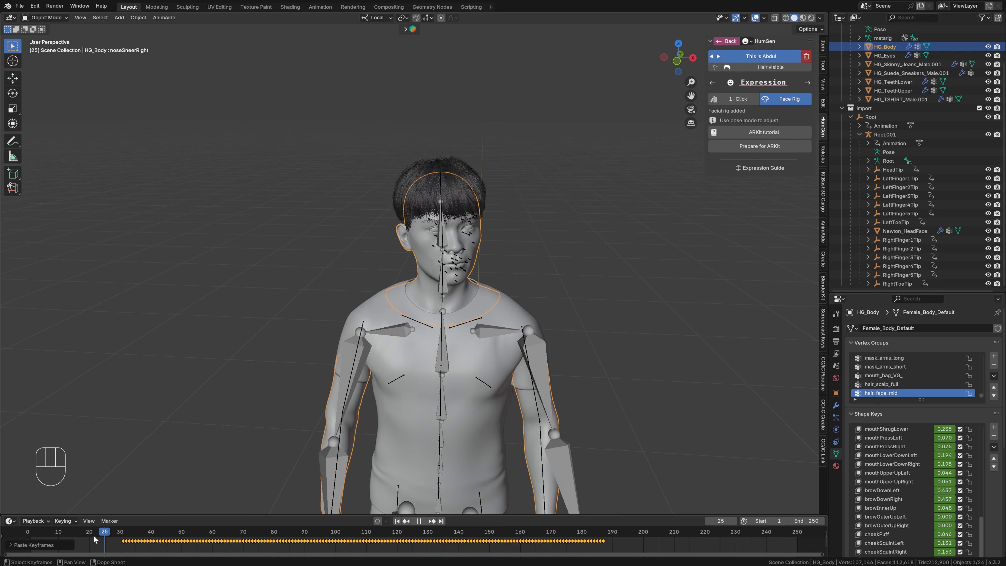
click(32, 532)
key(Escape)
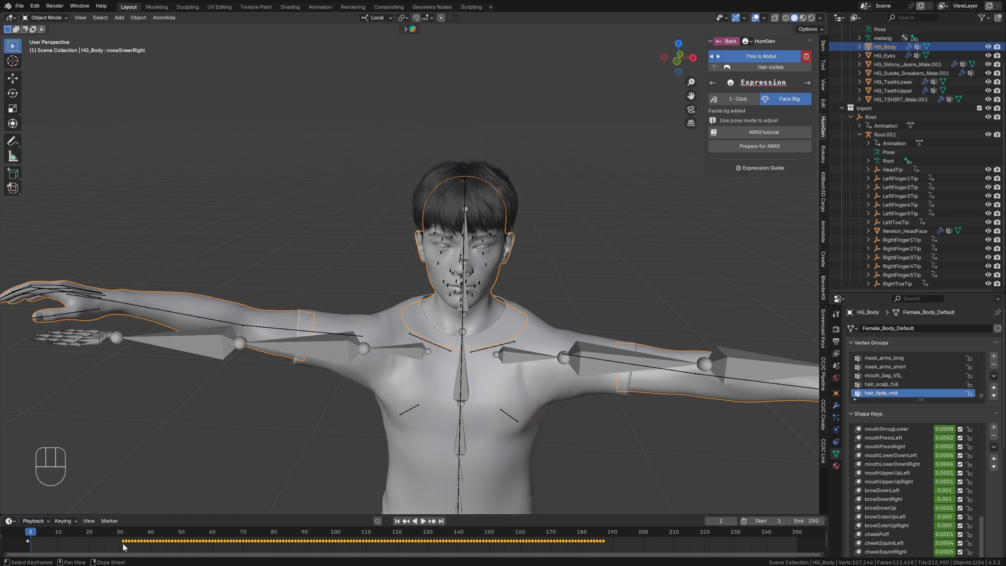
drag(118, 541, 43, 548)
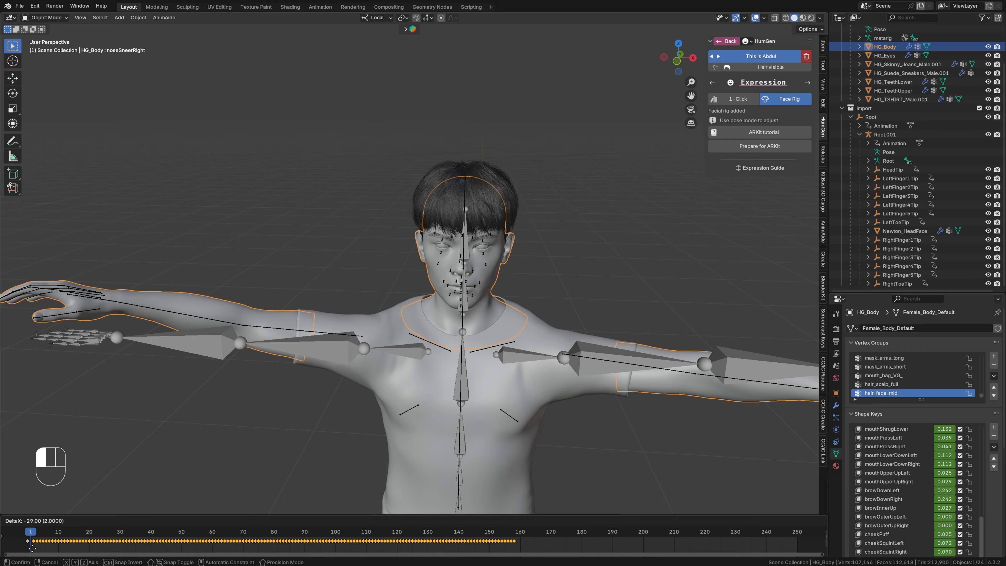
drag(30, 548, 30, 548)
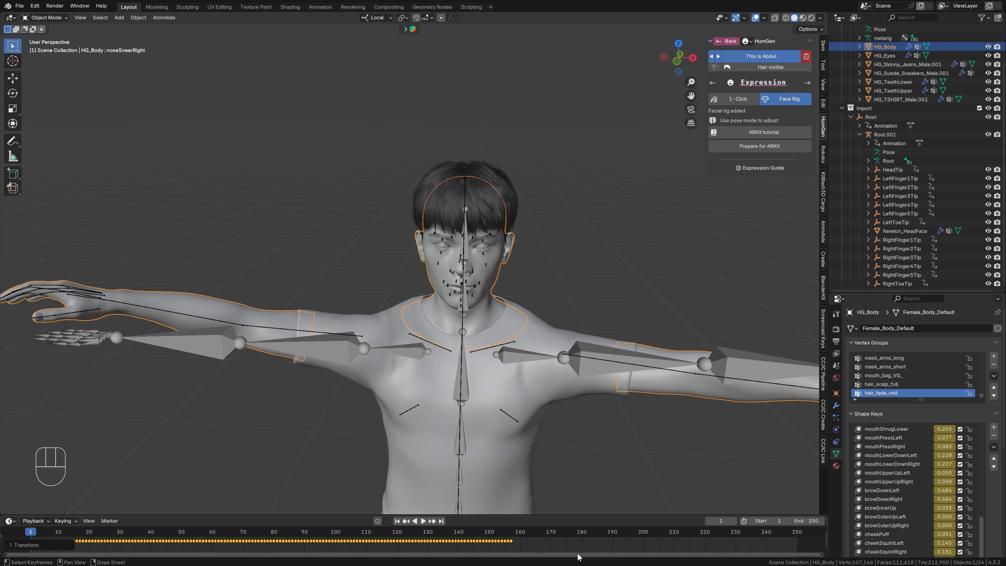
- Exclude the Import collection from the view layer and hide the viewport overlays while playing the character's animation
click(979, 108)
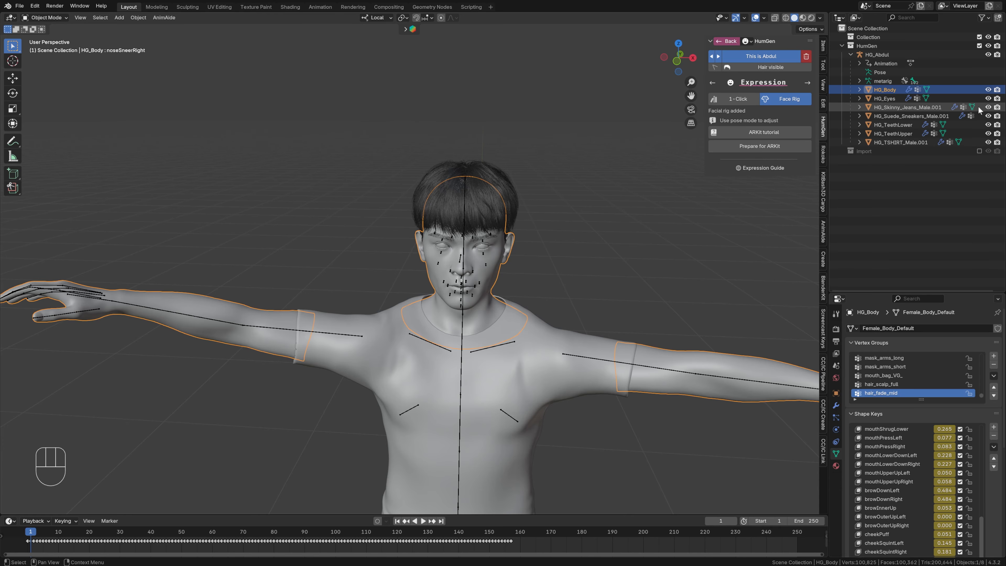
scroll(647, 301, down, 3)
key(space)
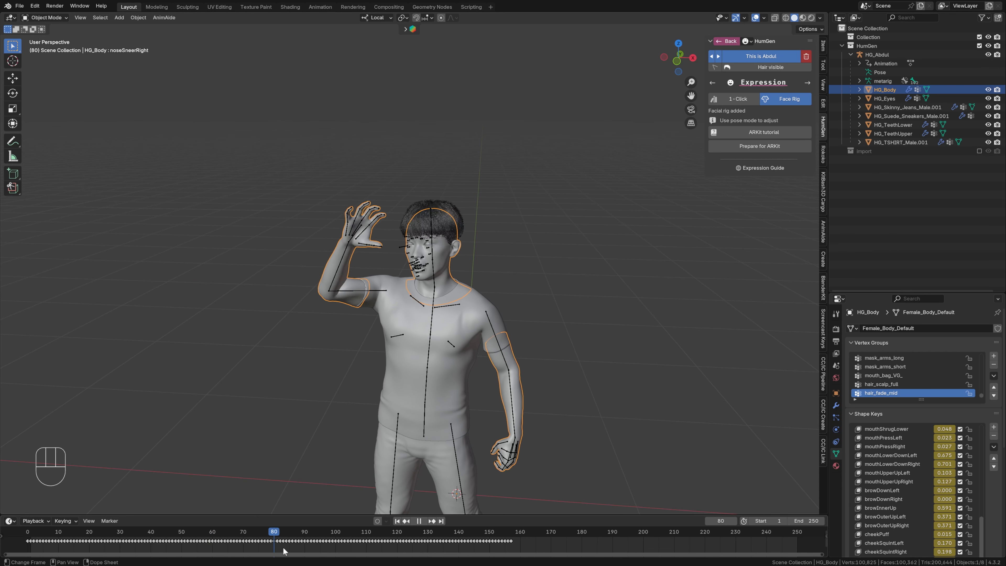
key(space)
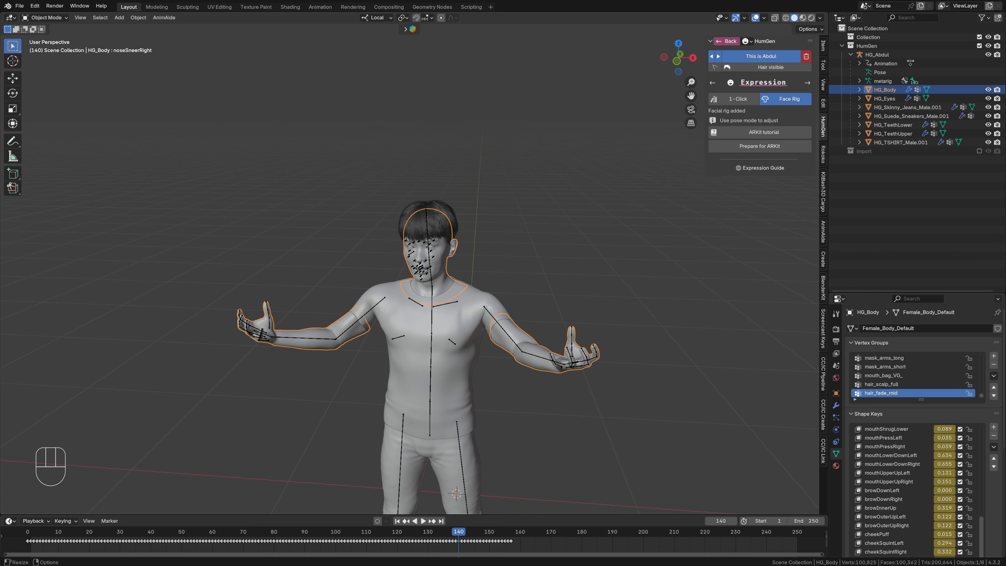
key(shift+alt+z)
drag(95, 531, 246, 540)
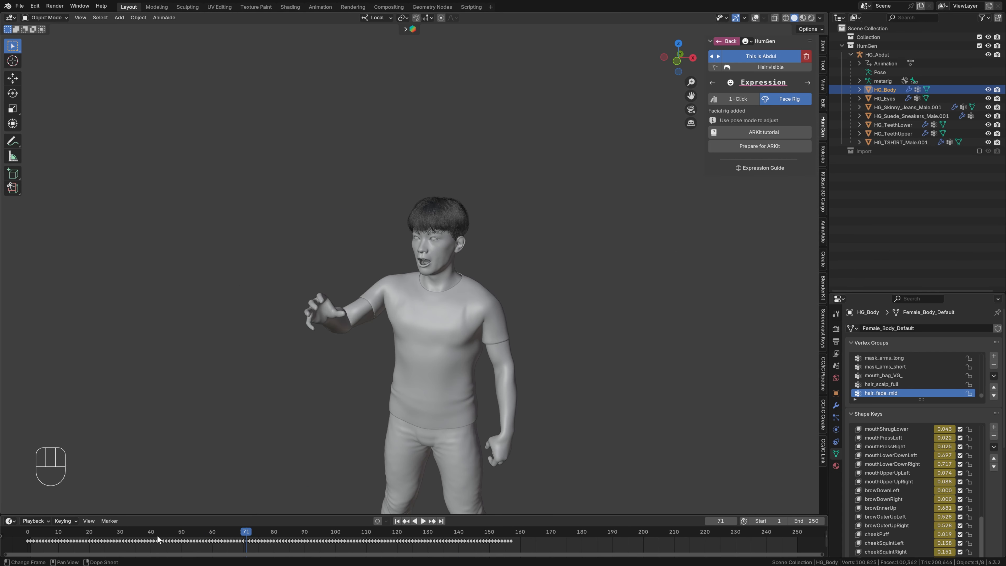
- Turn on Follow Current Frame and choose a different sync mode in the timeline's playback settings
click(35, 521)
click(57, 388)
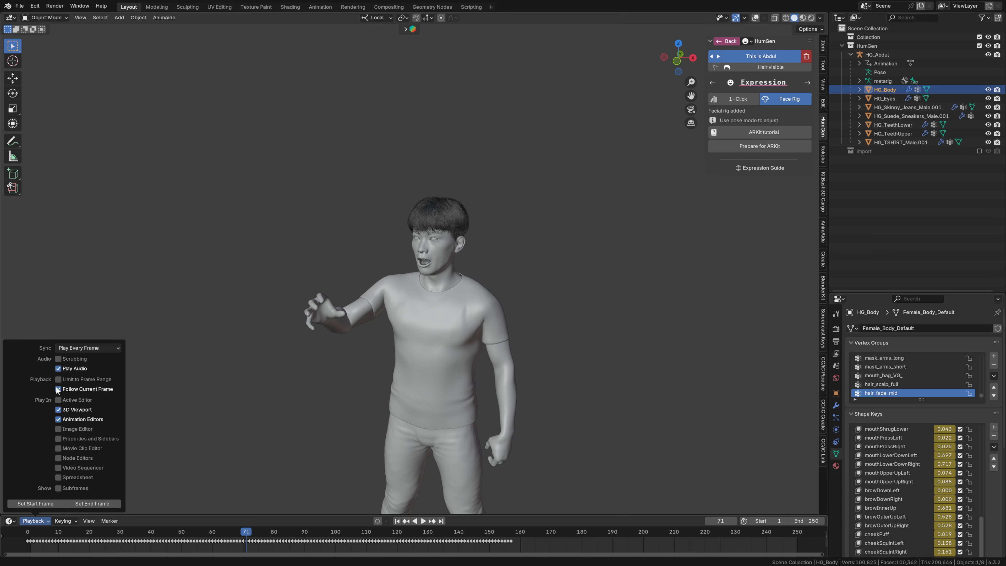
click(102, 347)
click(95, 368)
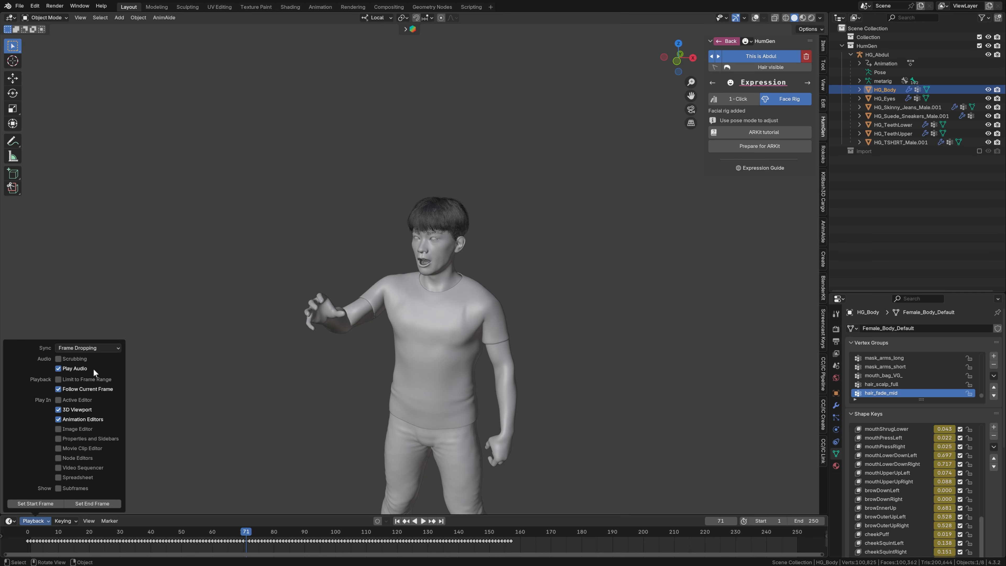
- Play the combined body and facial animation from frame 2, scrub back to frame 59, and examine the full character
click(35, 531)
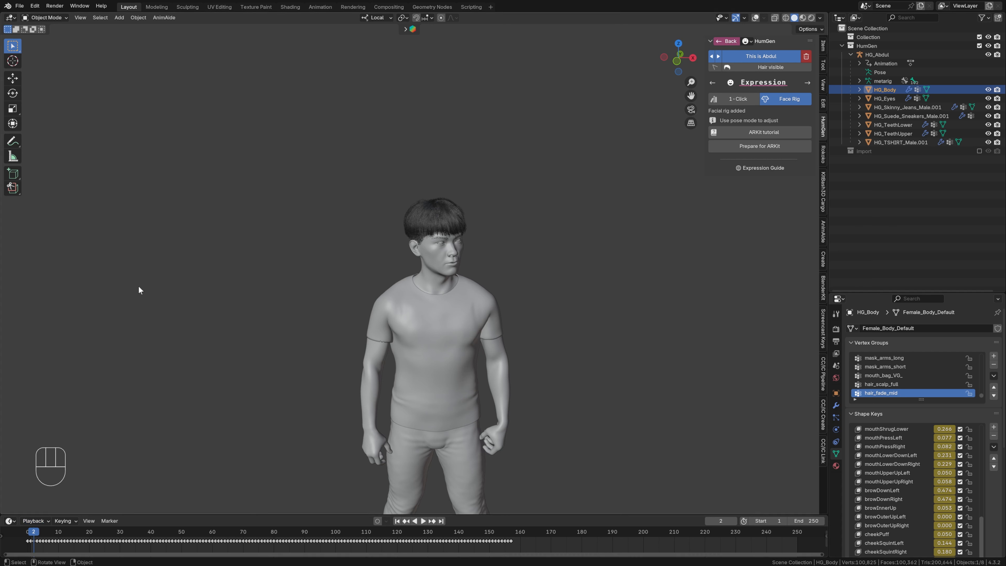
key(space)
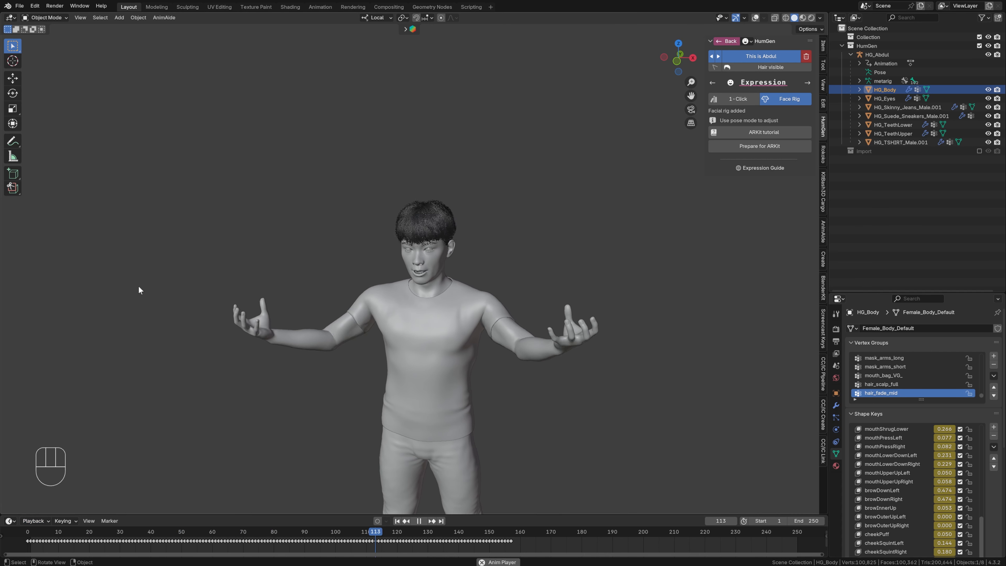
key(space)
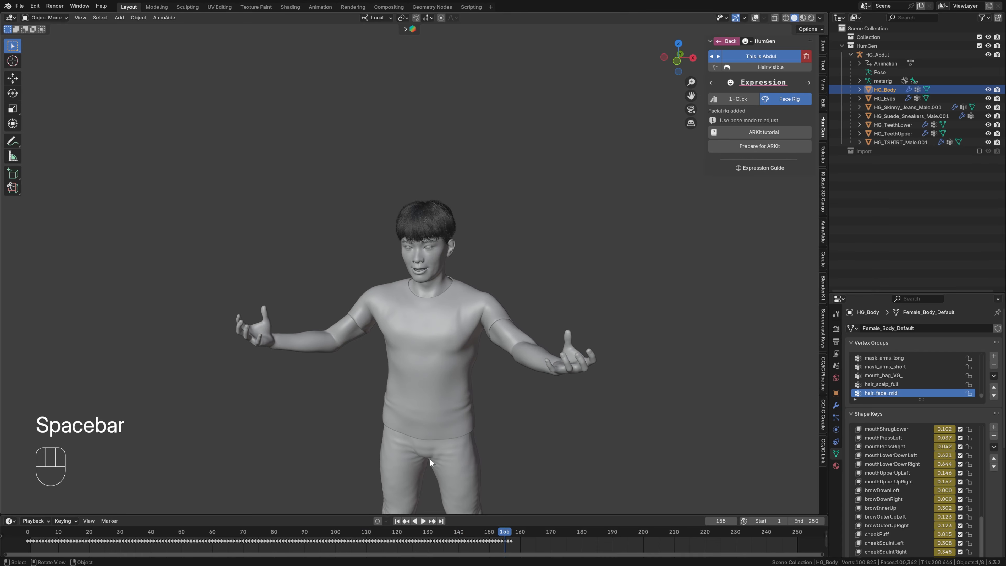
click(216, 531)
key(space)
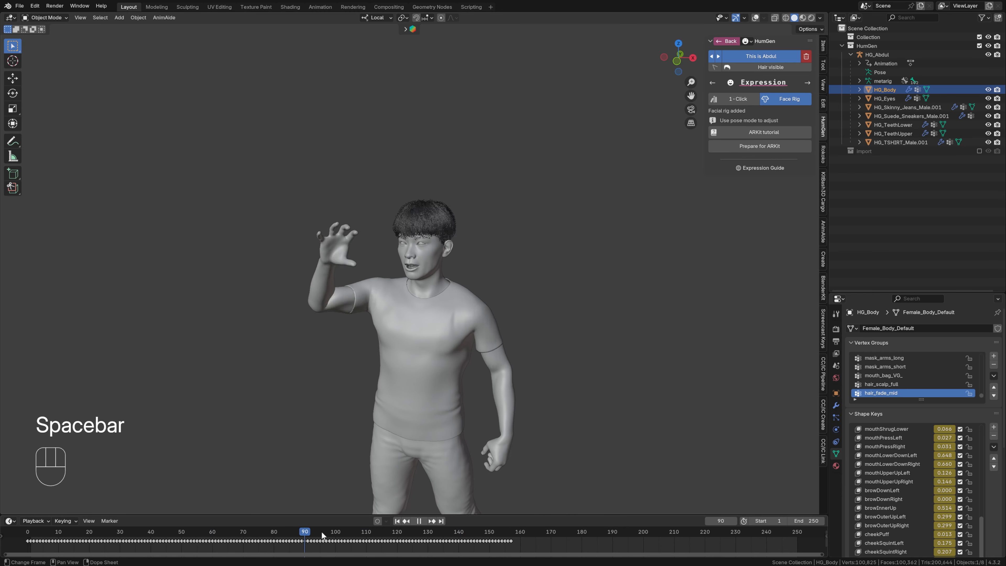
drag(321, 531, 209, 535)
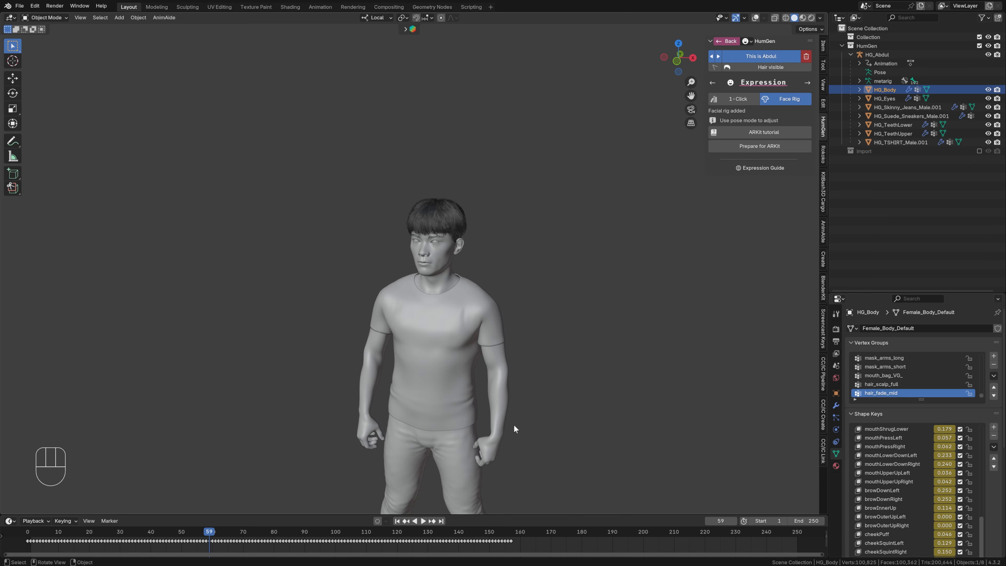
middle_drag(514, 425, 558, 359)
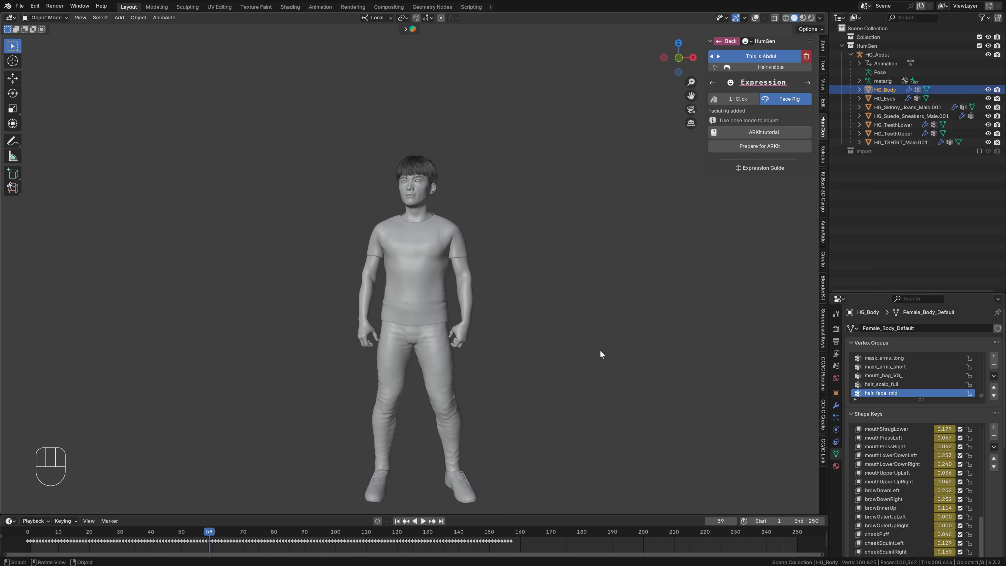